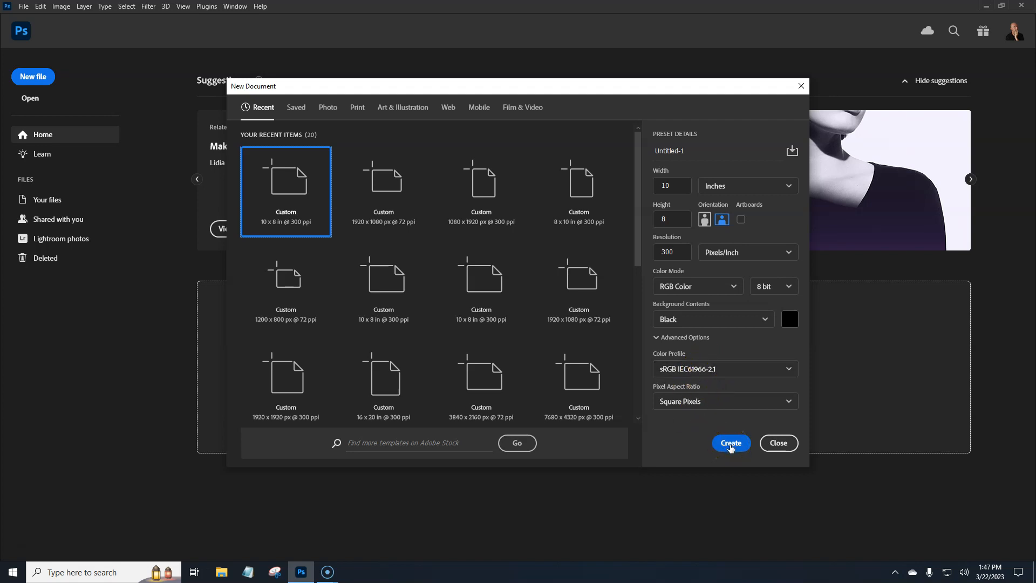
# Create a 10 x 8 inch RGB document at 300 pixels/inch with a black background, and unlock the background layer
pyautogui.click(730, 443)
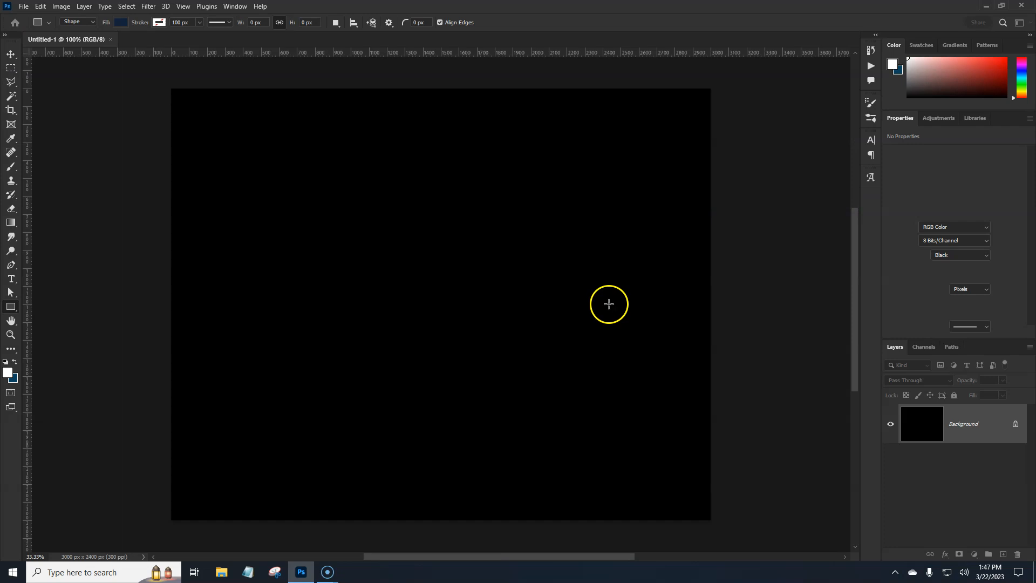
pyautogui.click(1014, 424)
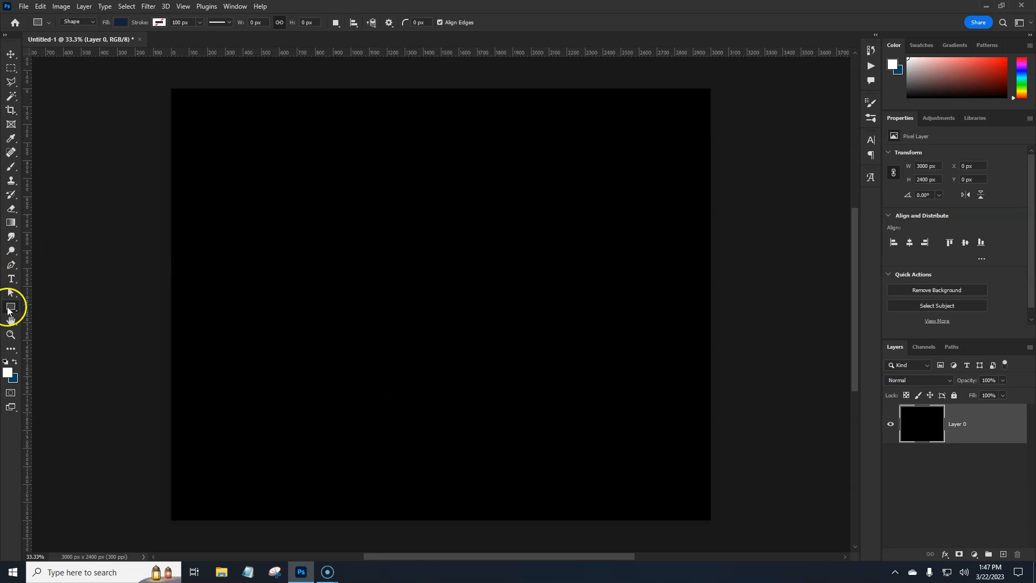
# Set up the Rectangle tool in Shape mode with no fill
pyautogui.rightClick(9, 308)
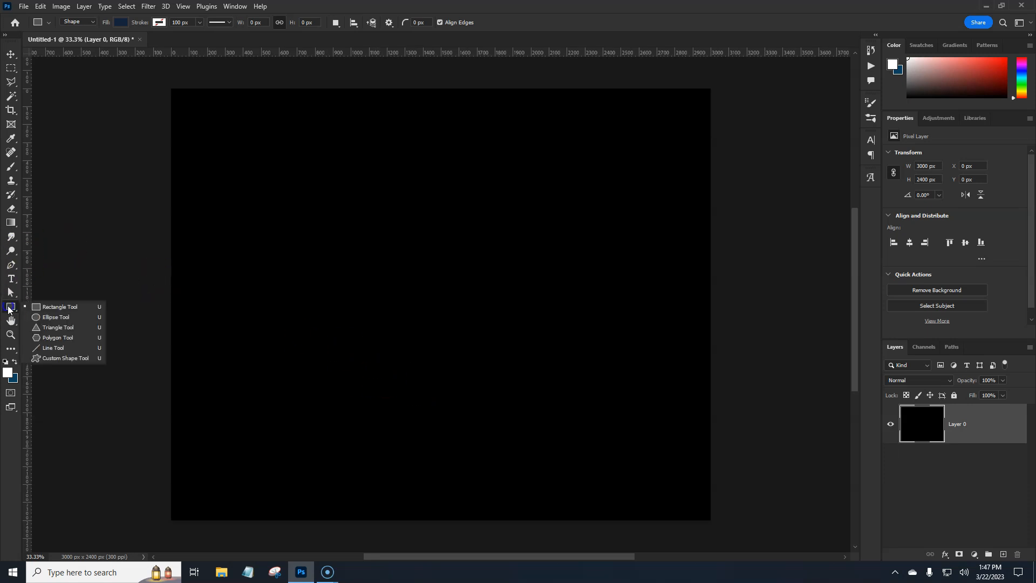
pyautogui.click(44, 305)
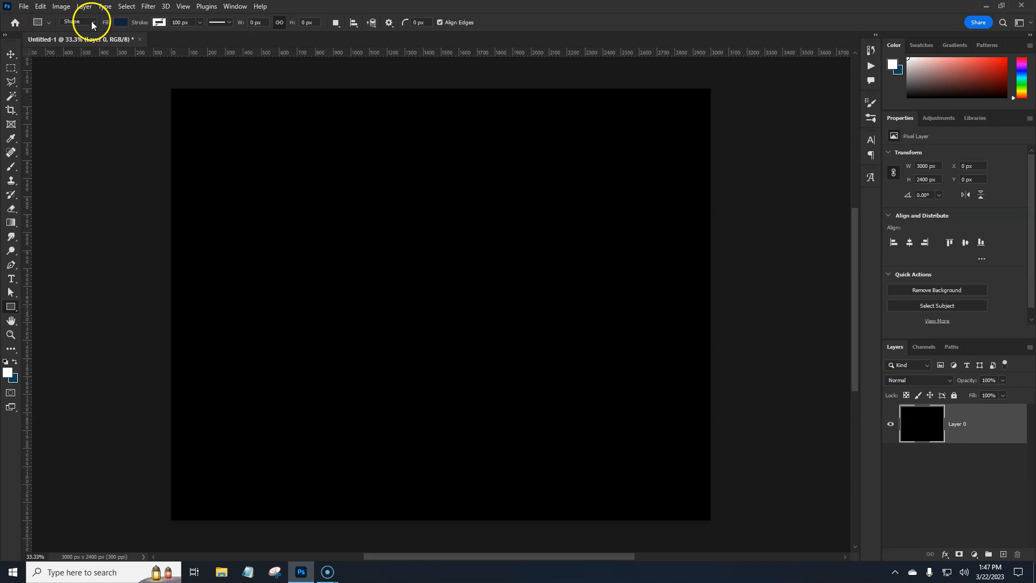
pyautogui.click(120, 25)
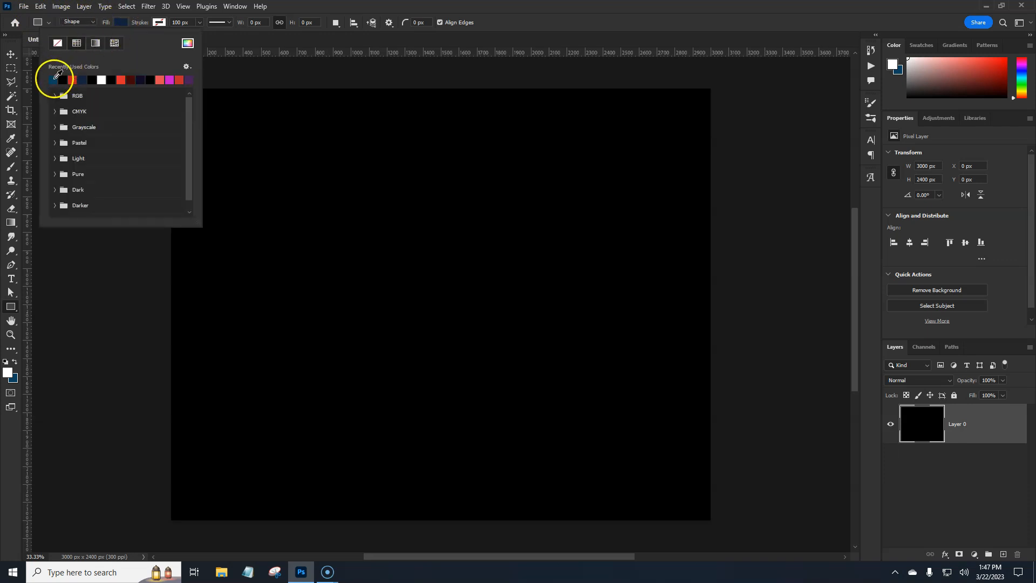
# Set the Rectangle tool's stroke to a solid light blue, about #5ebbe4
pyautogui.click(159, 22)
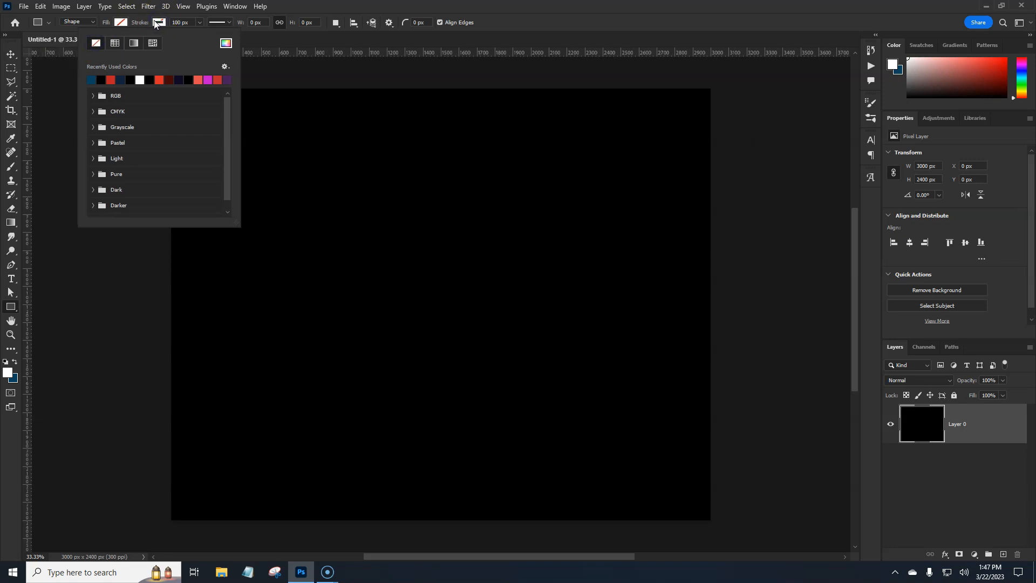
pyautogui.click(94, 80)
pyautogui.click(140, 79)
pyautogui.click(100, 79)
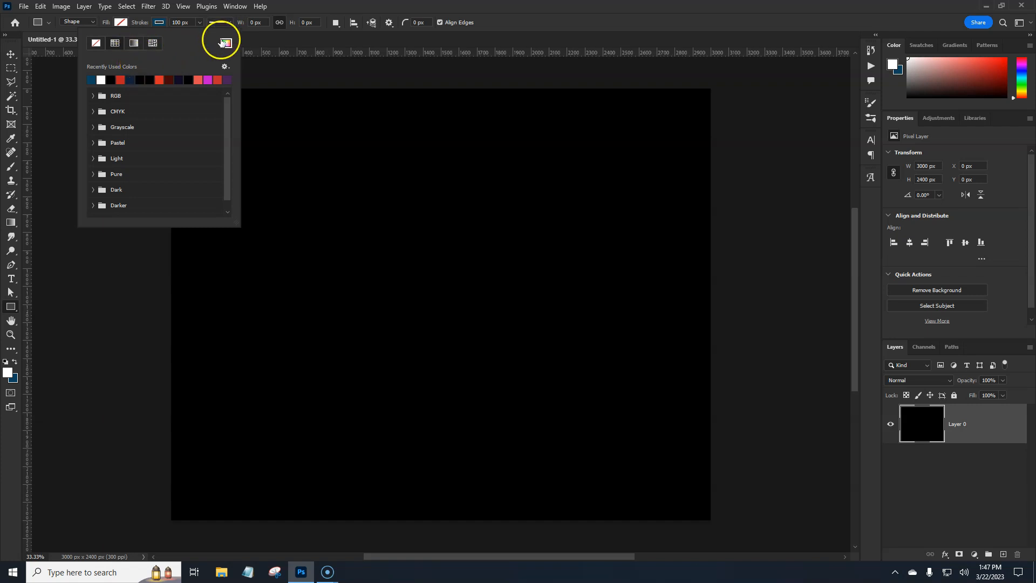
pyautogui.click(226, 44)
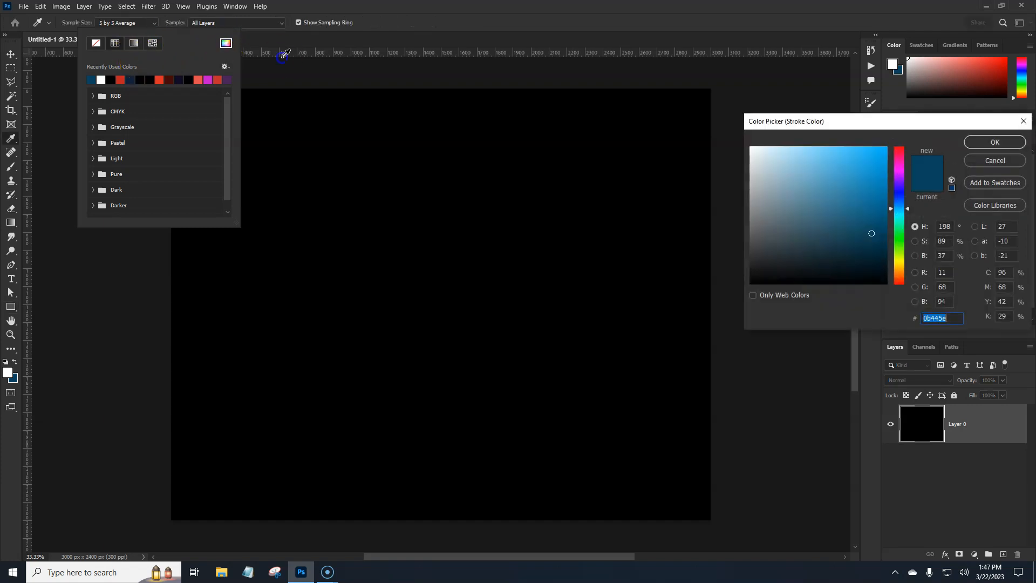
pyautogui.moveTo(849, 200)
pyautogui.mouseDown()
pyautogui.moveTo(843, 164)
pyautogui.moveTo(830, 161)
pyautogui.mouseUp()
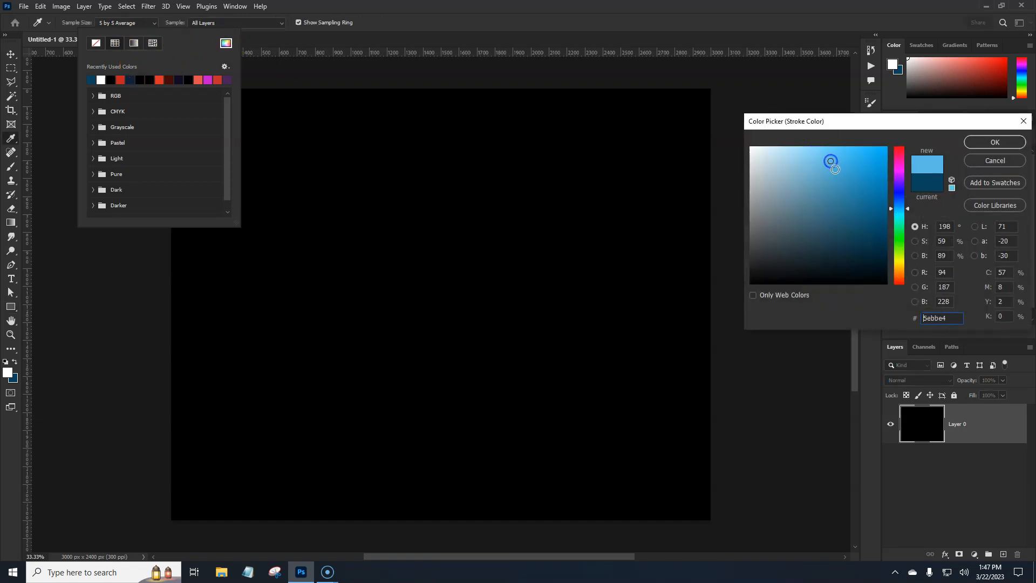
pyautogui.click(994, 143)
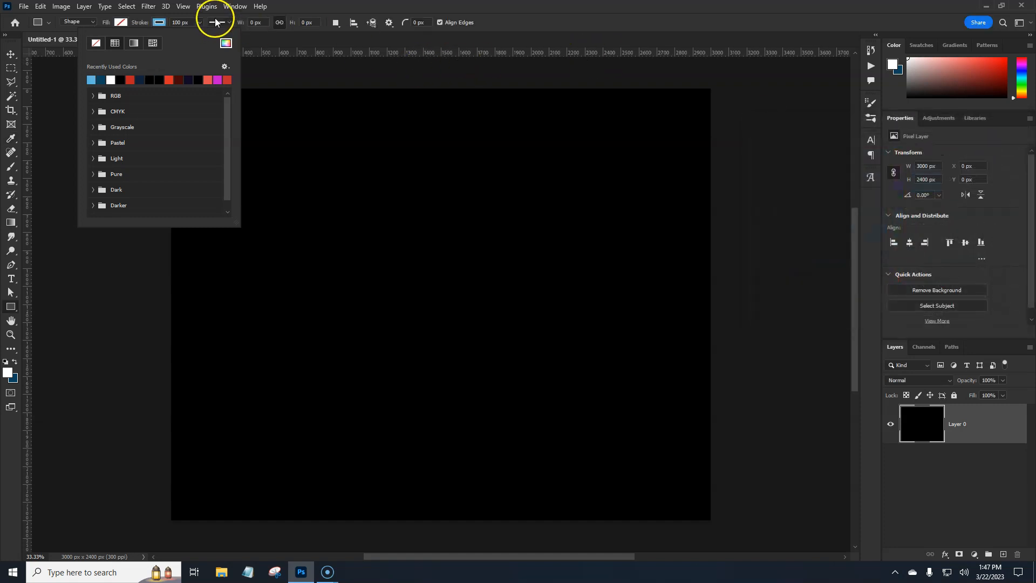
# Set the stroke width to 60 px and draw two overlapping, diagonally offset upright rectangles, about 1139 x 1896 px and 1214 x 1953 px
pyautogui.click(180, 24)
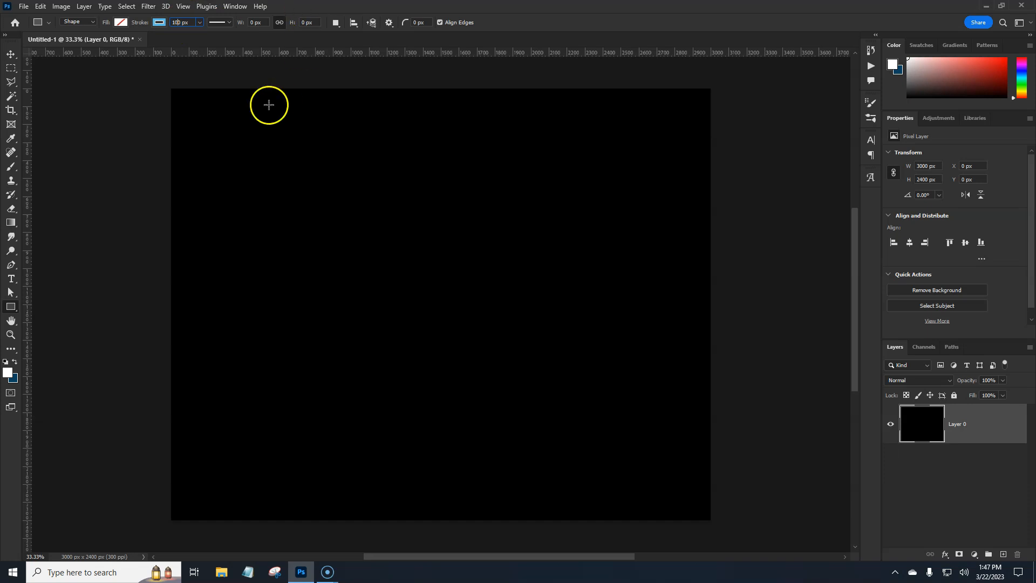
pyautogui.moveTo(204, 105)
pyautogui.mouseDown()
pyautogui.moveTo(219, 286)
pyautogui.moveTo(370, 439)
pyautogui.moveTo(407, 445)
pyautogui.mouseUp()
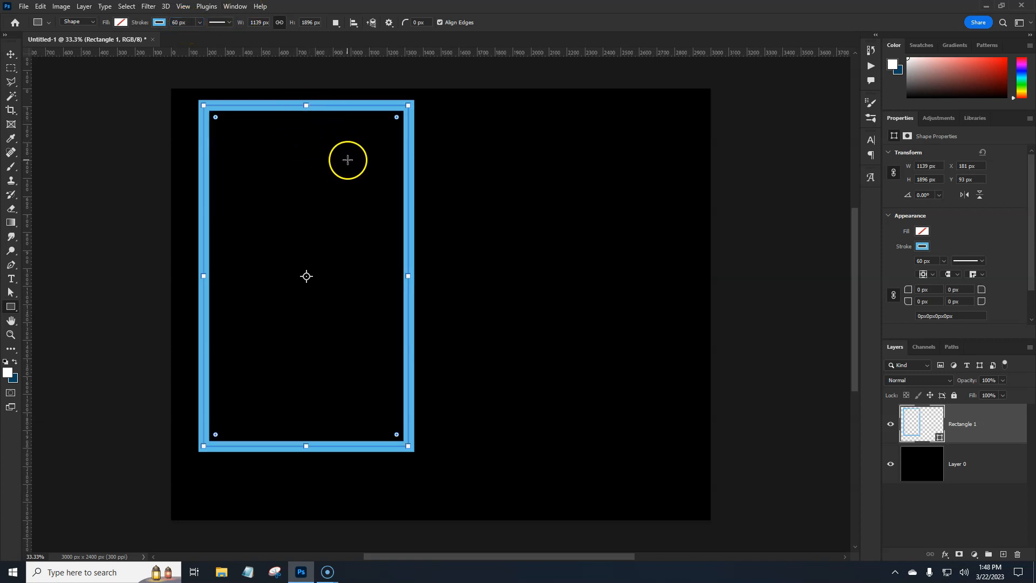
pyautogui.moveTo(331, 146)
pyautogui.mouseDown()
pyautogui.moveTo(463, 330)
pyautogui.moveTo(534, 478)
pyautogui.moveTo(485, 499)
pyautogui.moveTo(550, 497)
pyautogui.mouseUp()
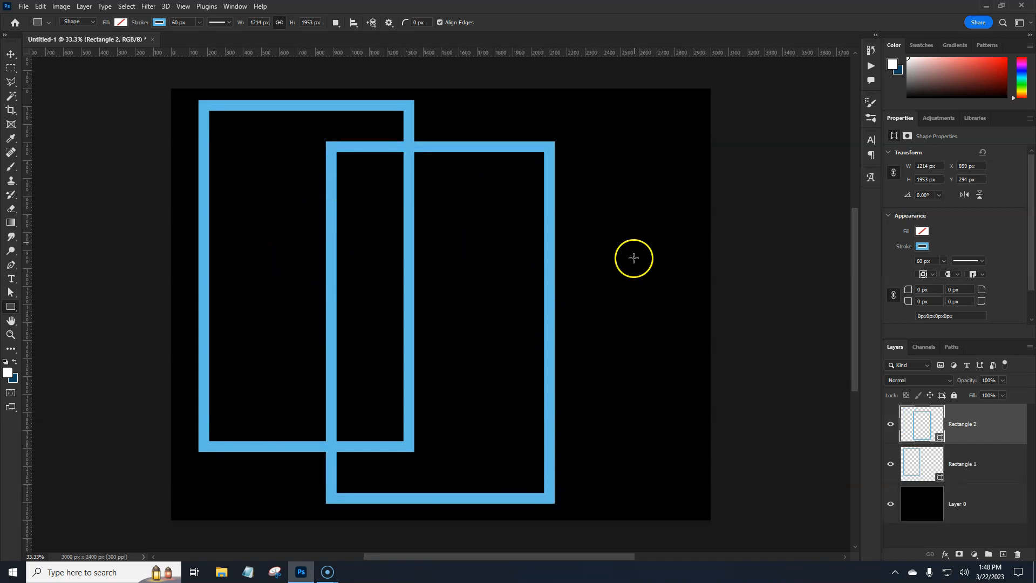
# Merge the Rectangle 1 and Rectangle 2 layers into a single outlined shape
pyautogui.click(996, 434)
pyautogui.click(991, 462)
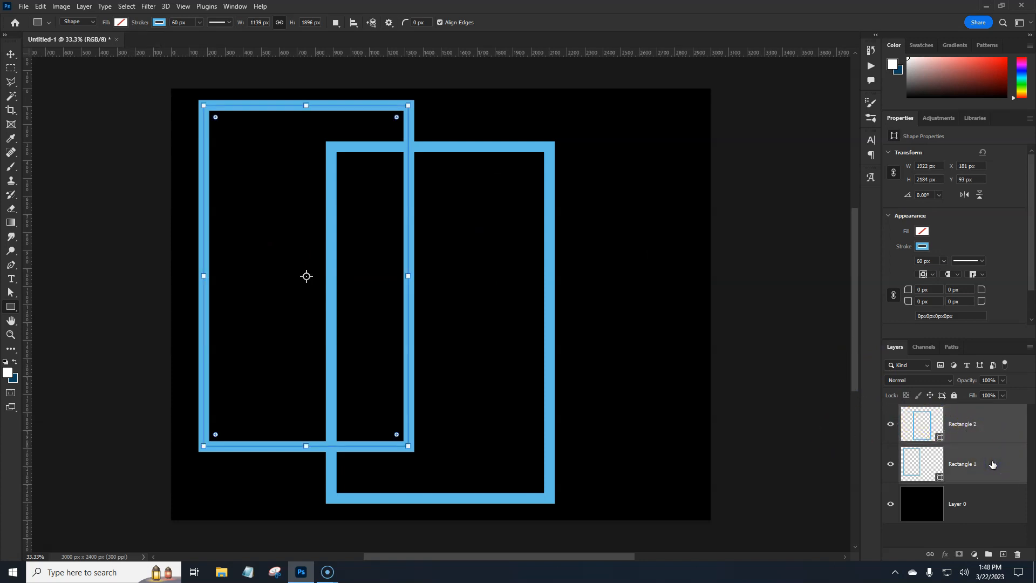
pyautogui.rightClick(991, 463)
pyautogui.click(914, 426)
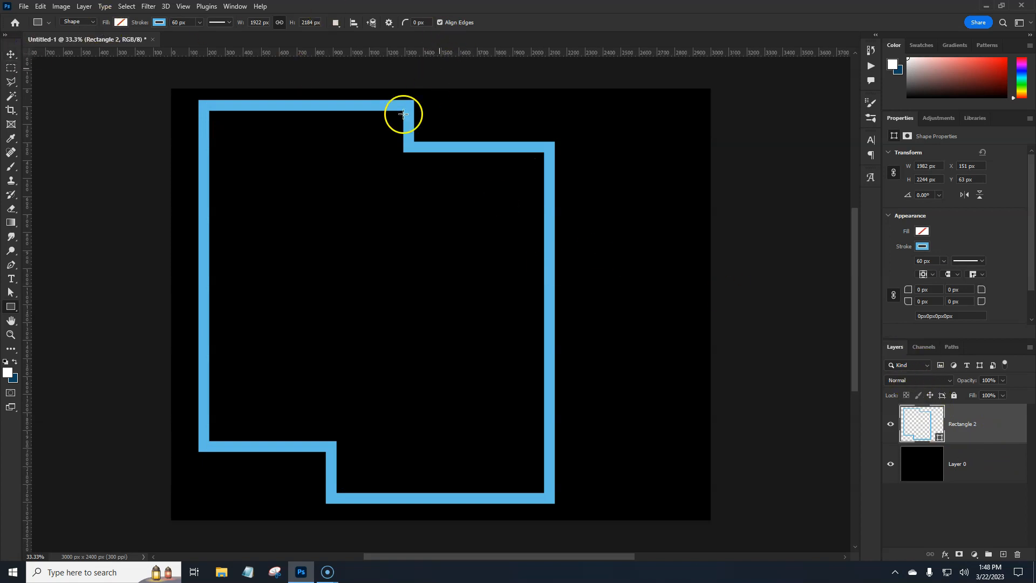
# Center the merged shape horizontally and vertically on the canvas
pyautogui.click(10, 56)
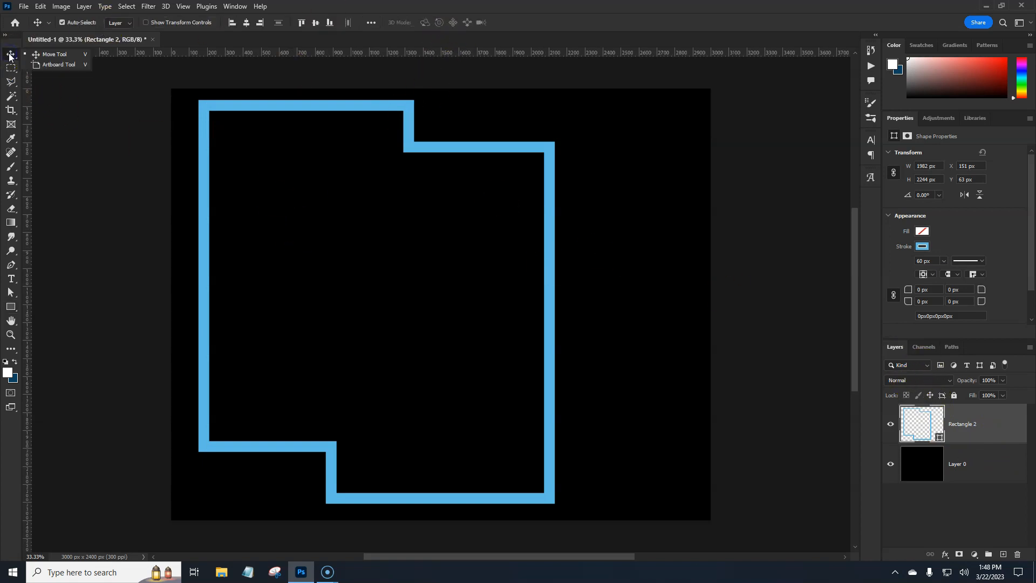
pyautogui.click(371, 22)
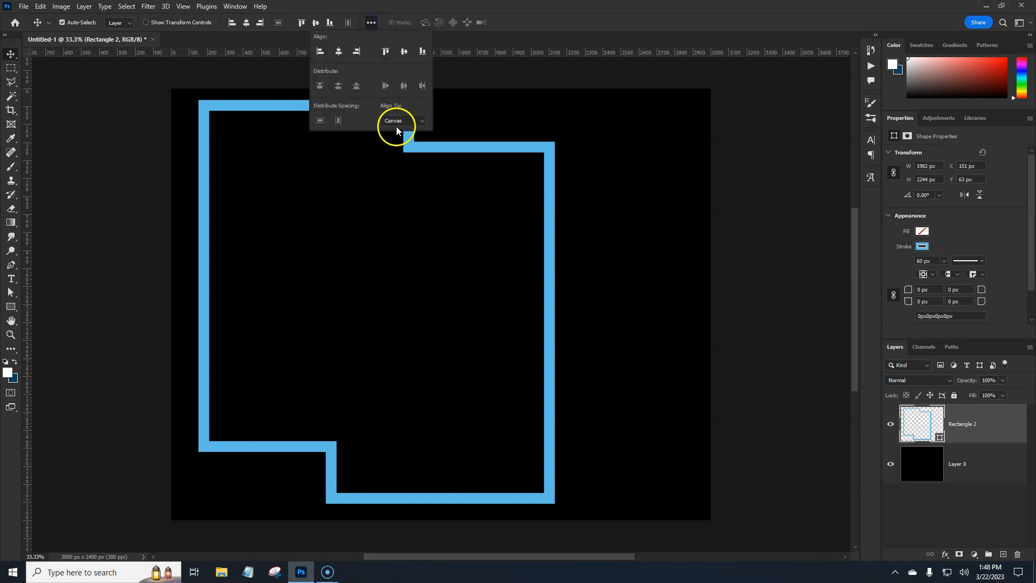
pyautogui.click(338, 51)
pyautogui.click(404, 53)
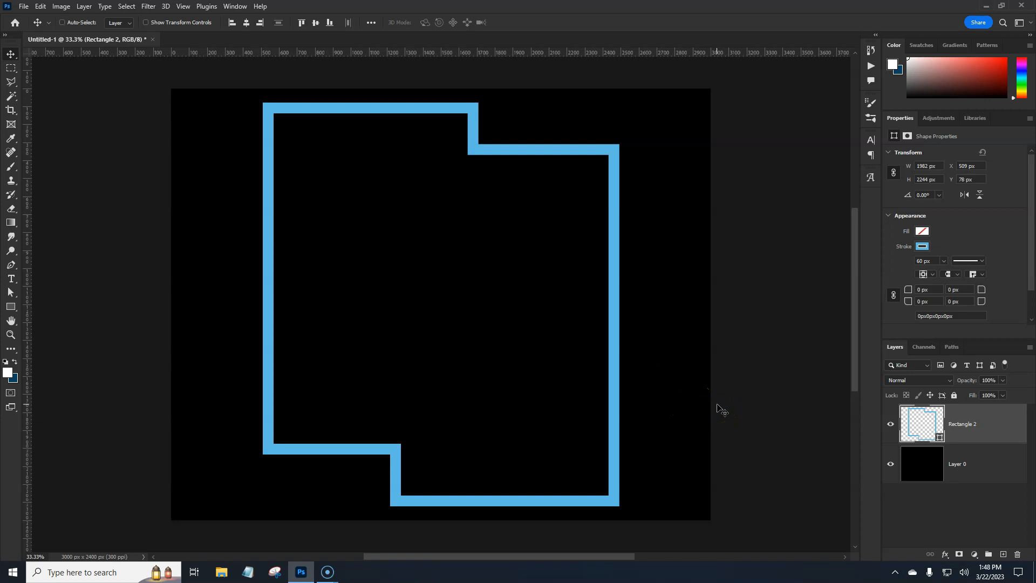
pyautogui.hotkey('ctrl', 't')
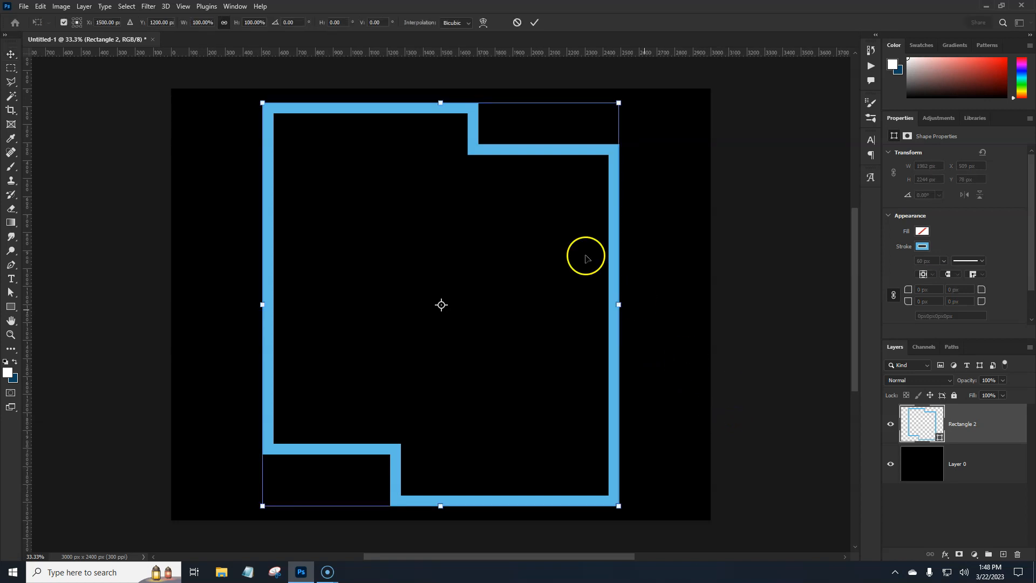
pyautogui.rightClick(467, 204)
pyautogui.click(498, 245)
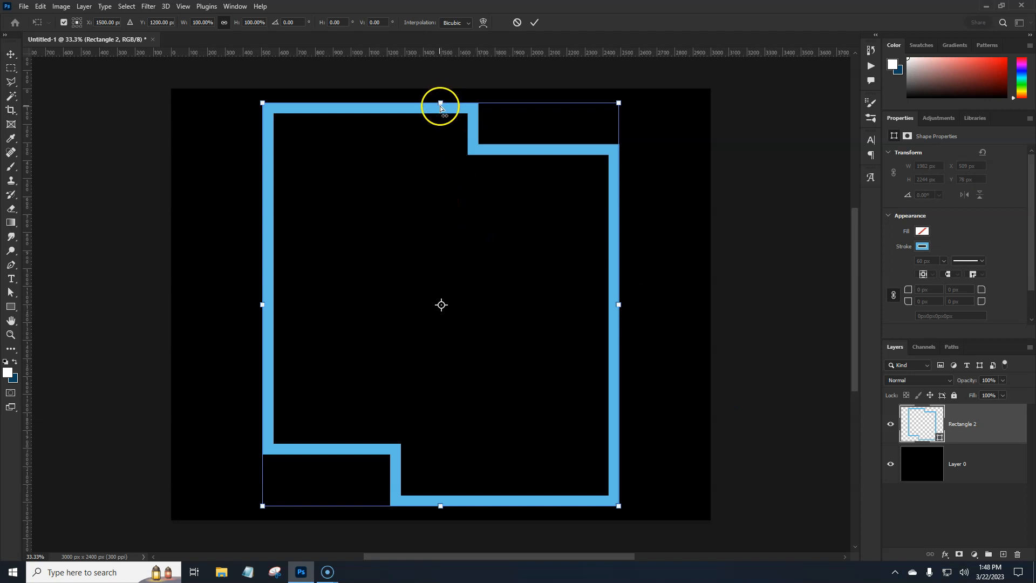
pyautogui.moveTo(441, 102)
pyautogui.mouseDown()
pyautogui.moveTo(487, 102)
pyautogui.moveTo(442, 110)
pyautogui.mouseUp()
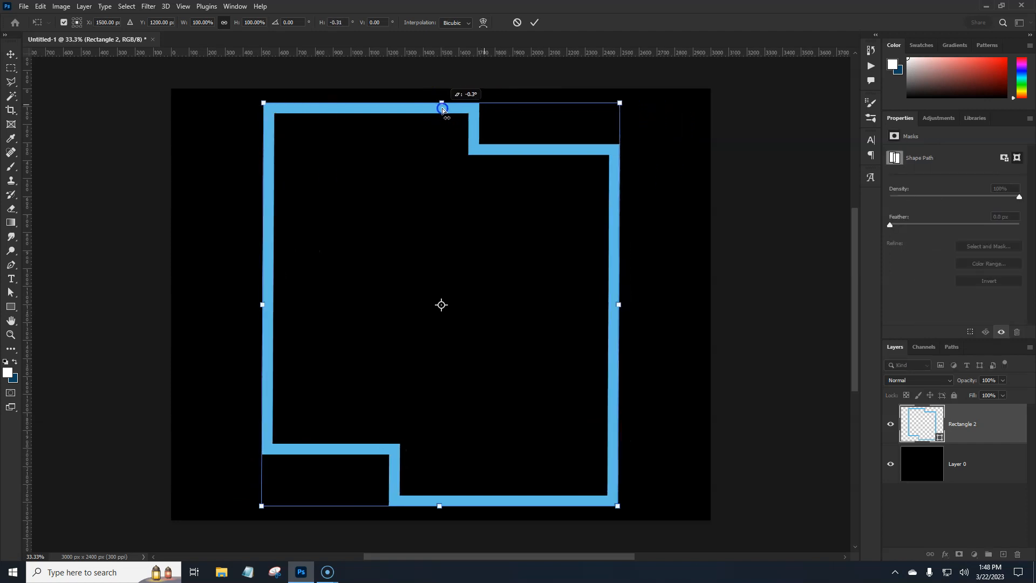
pyautogui.click(516, 22)
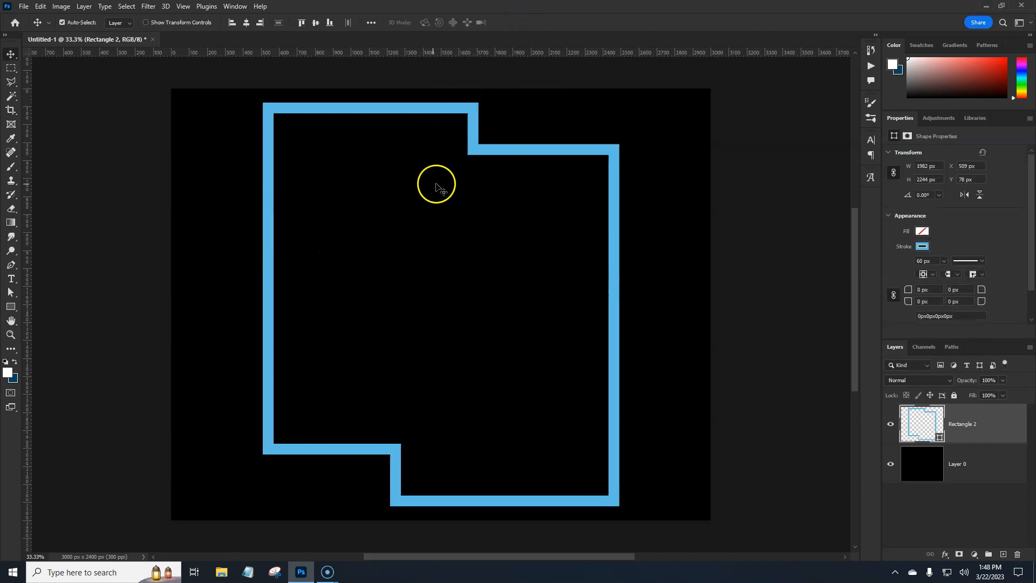
# Skew the merged shape horizontally by -20 degrees so that it leans to the right
pyautogui.hotkey('ctrl', 't')
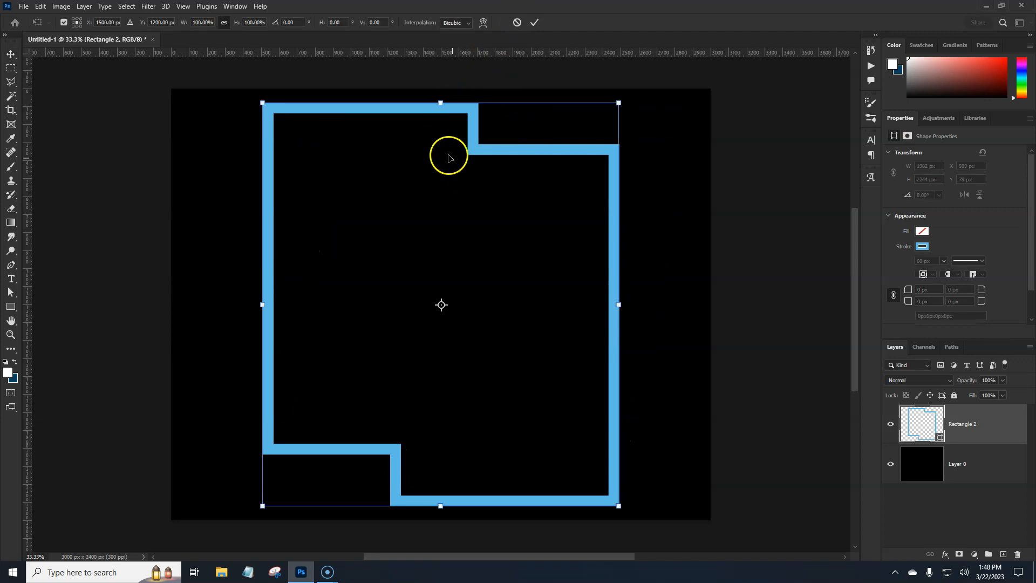
pyautogui.rightClick(430, 133)
pyautogui.click(448, 174)
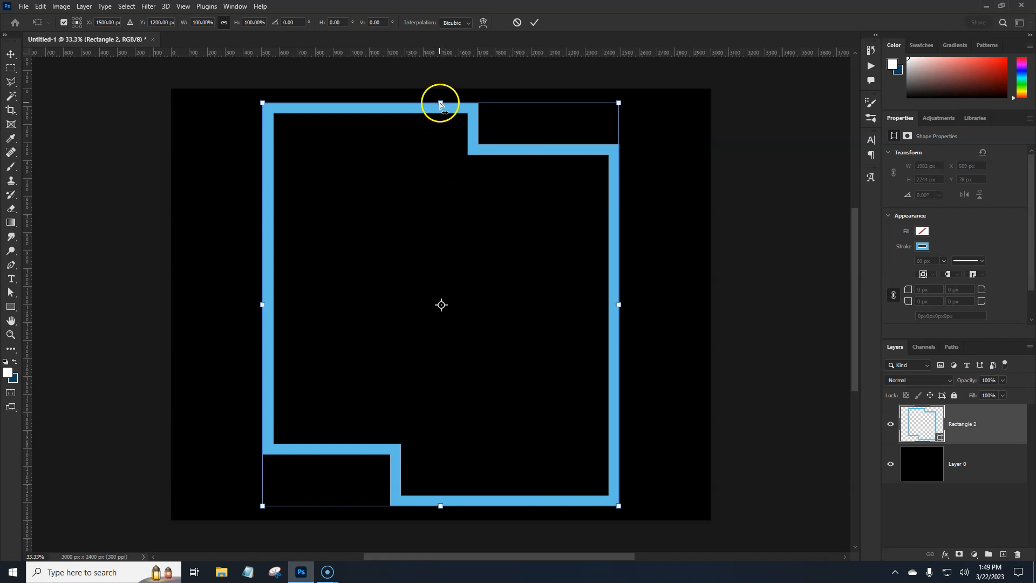
pyautogui.moveTo(441, 105); pyautogui.dragTo(515, 110)
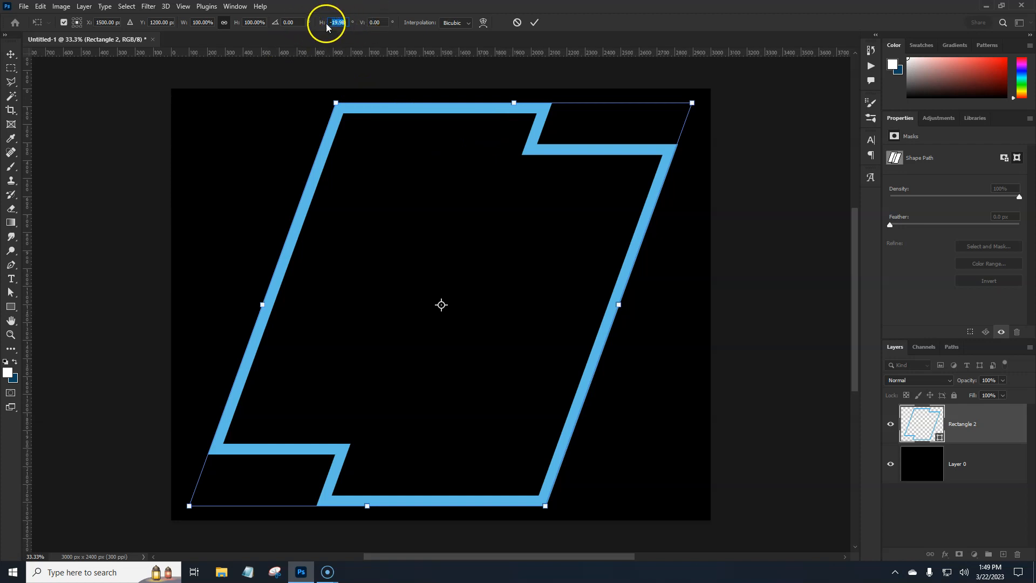
pyautogui.write('-20')
pyautogui.click(534, 22)
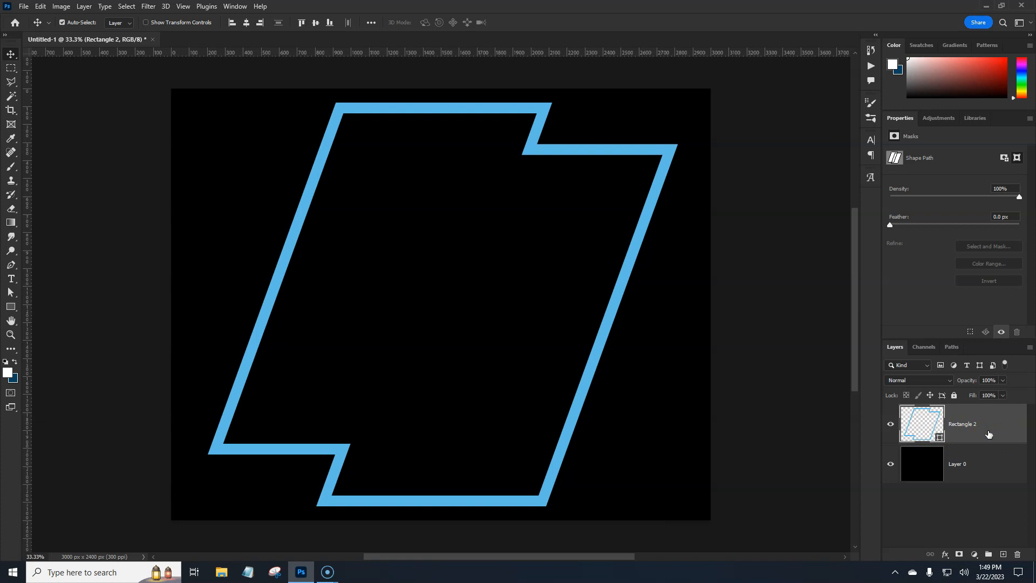
# Duplicate the skewed shape and scale the copy down about its center to about 87.42%
pyautogui.hotkey('ctrl', 'j')
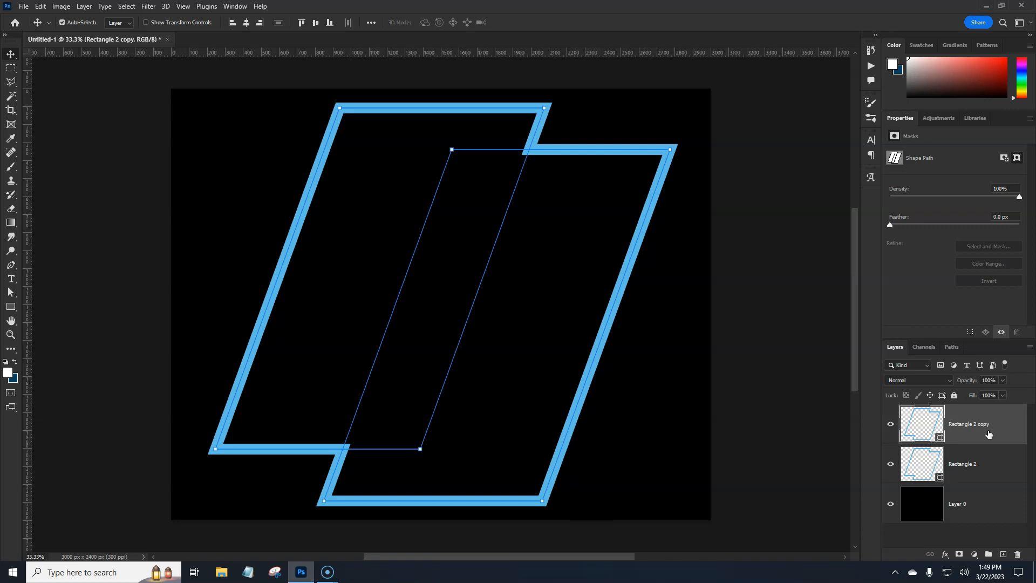
pyautogui.click(956, 435)
pyautogui.hotkey('ctrl', 't')
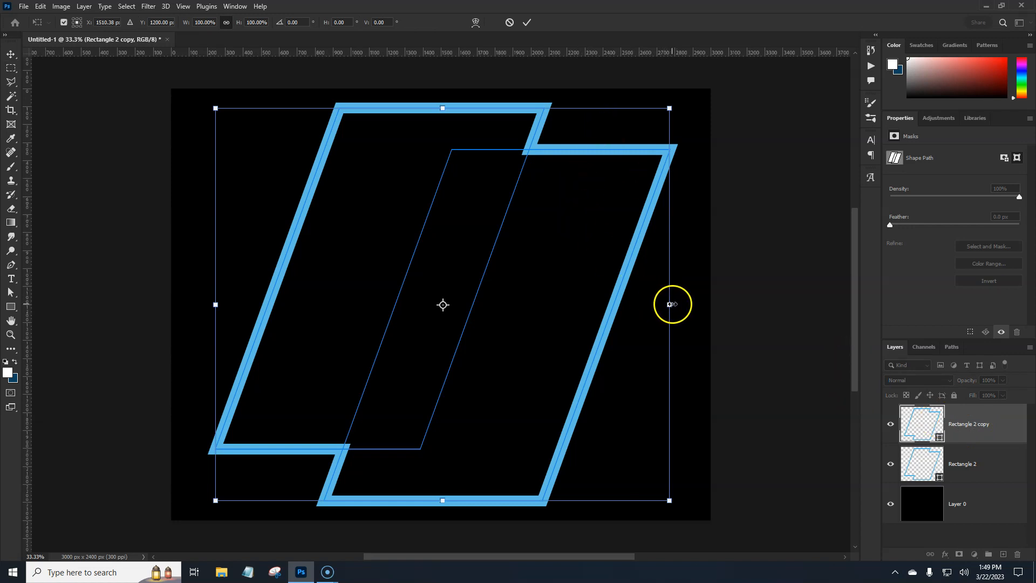
pyautogui.moveTo(671, 305); pyautogui.dragTo(643, 305)
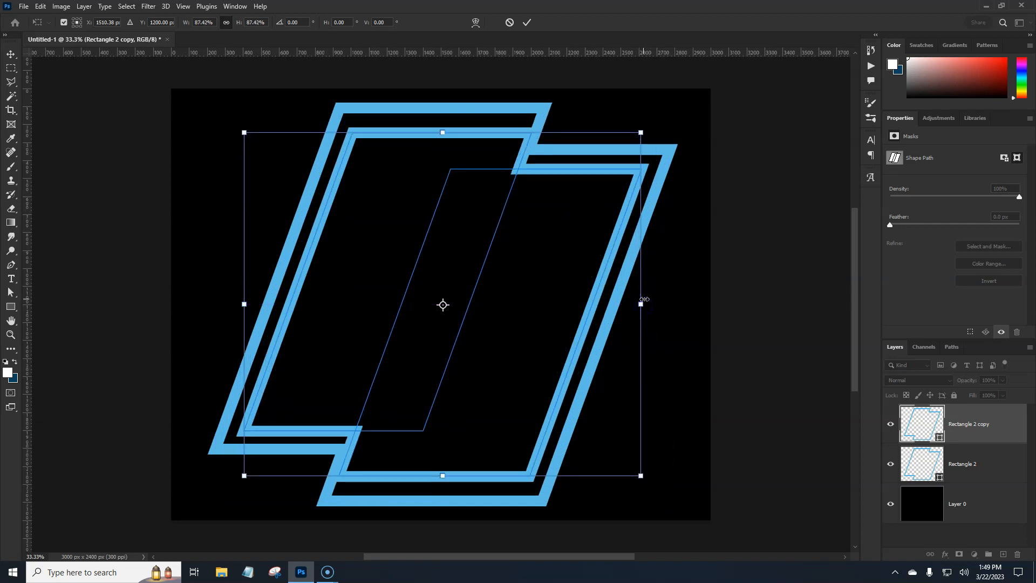
pyautogui.press('Return')
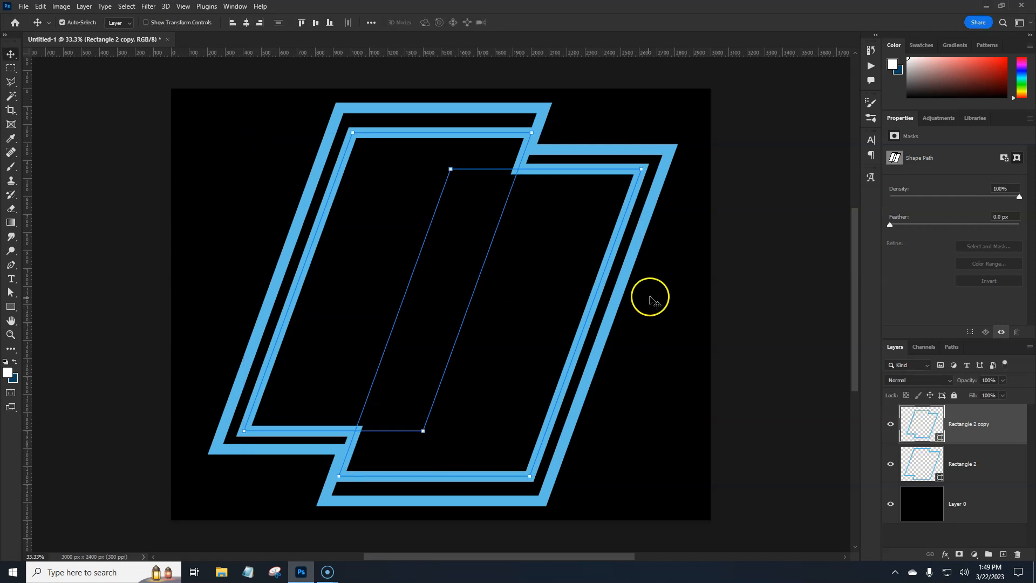
# Add a black drop shadow to the Rectangle 2 copy layer with 80% opacity, 90° angle, 6 px distance and 32 px size
pyautogui.rightClick(1009, 425)
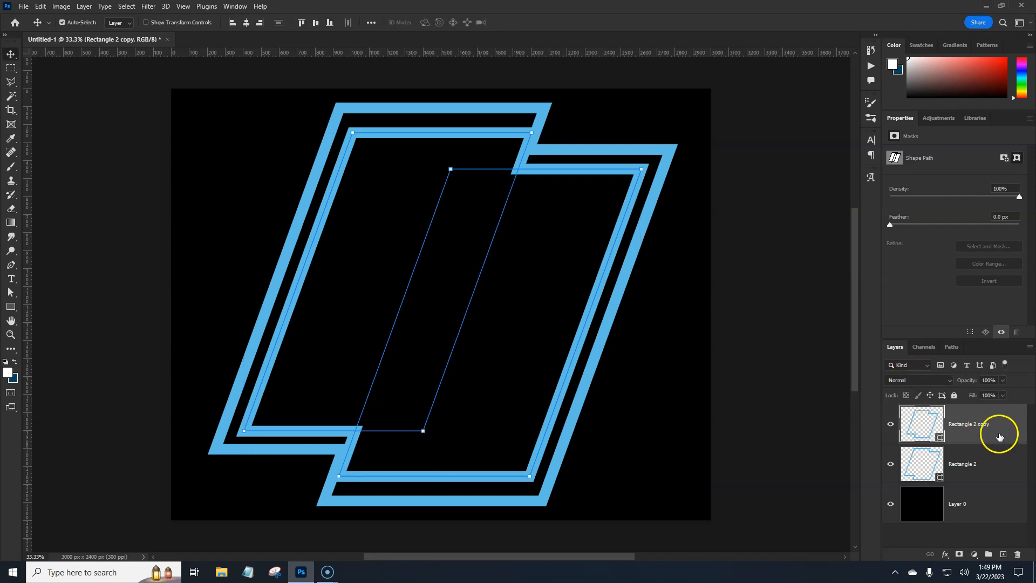
pyautogui.click(1008, 430)
pyautogui.doubleClick(1007, 430)
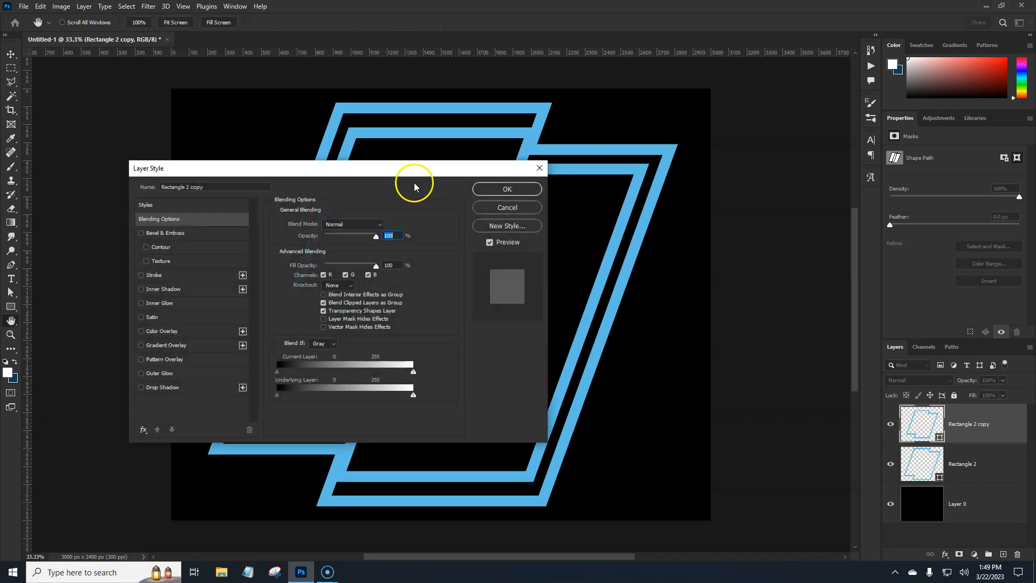
pyautogui.moveTo(412, 176); pyautogui.dragTo(926, 82)
pyautogui.click(700, 298)
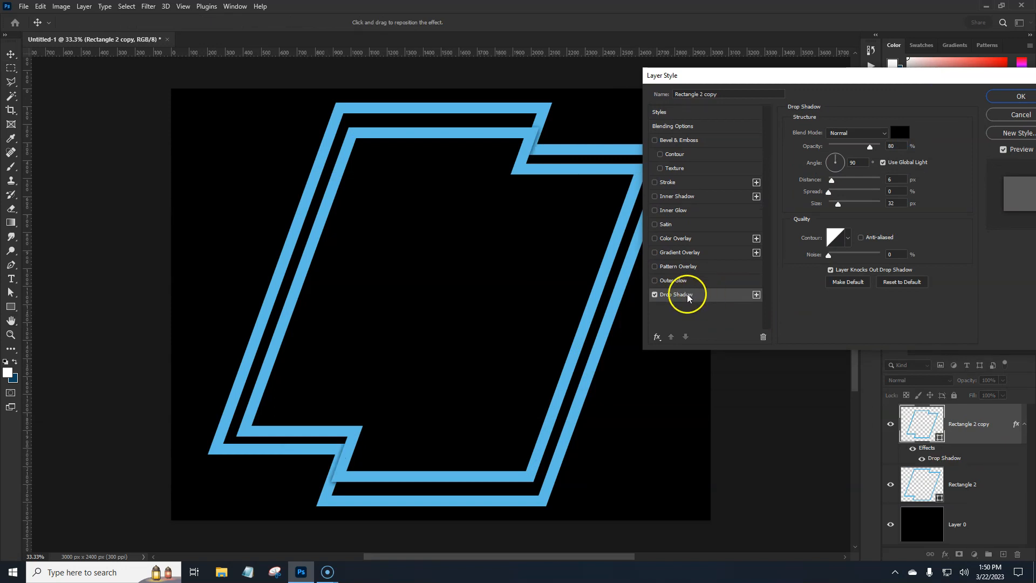
pyautogui.moveTo(811, 81); pyautogui.dragTo(753, 92)
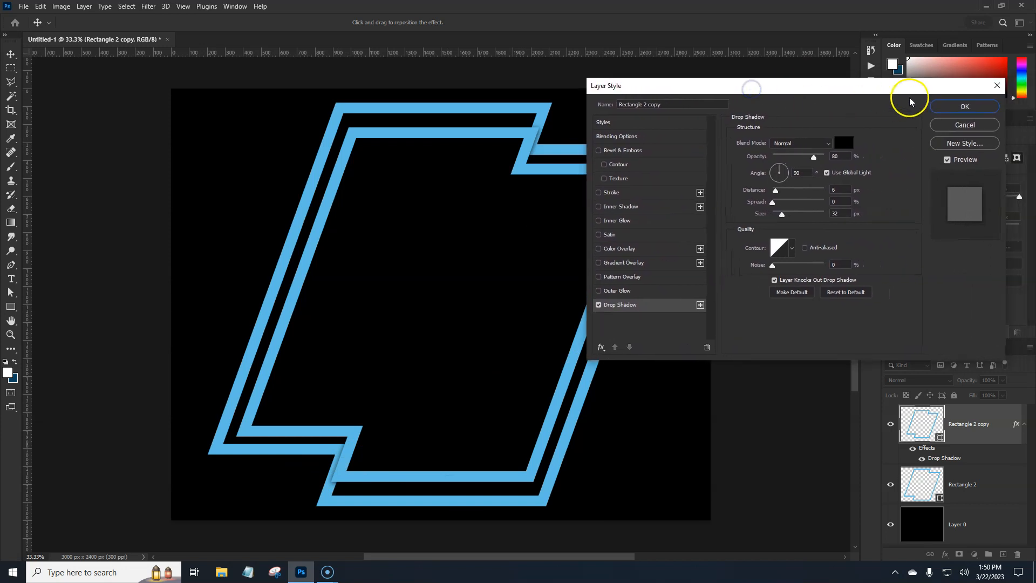
pyautogui.click(950, 105)
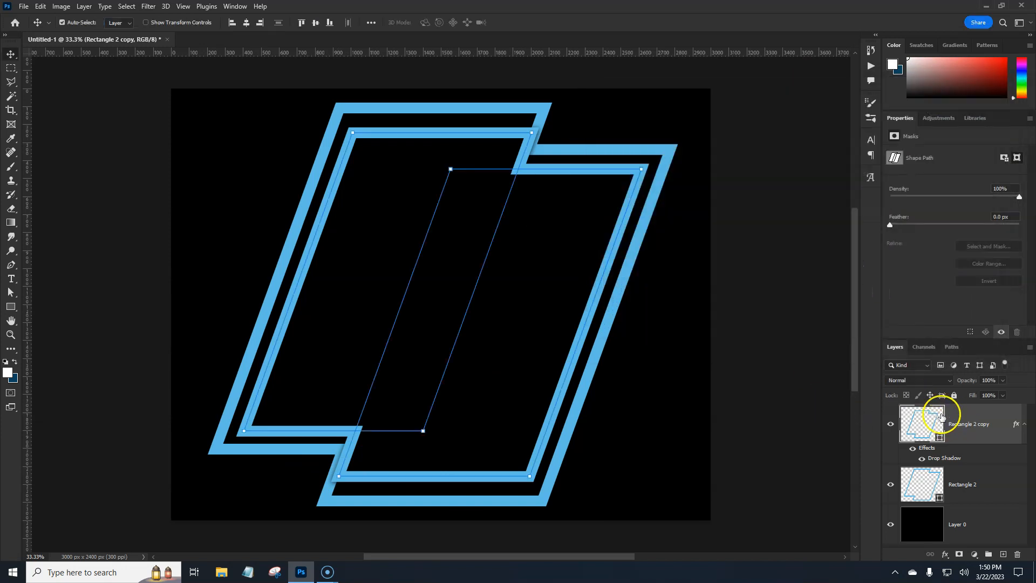
# Group the Rectangle 2 copy and Rectangle 2 layers and name the group rectangles
pyautogui.click(1017, 484)
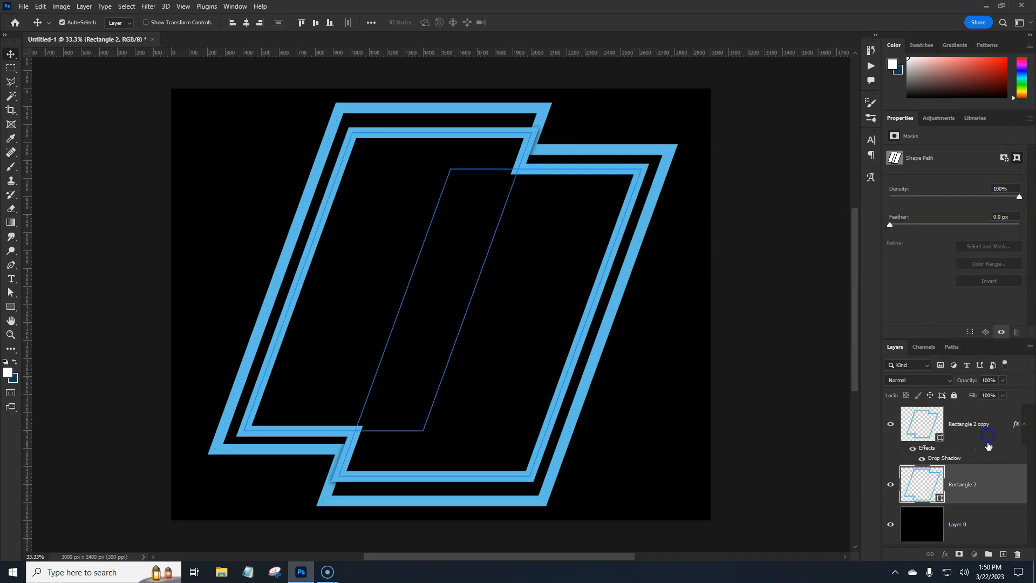
pyautogui.click(988, 437)
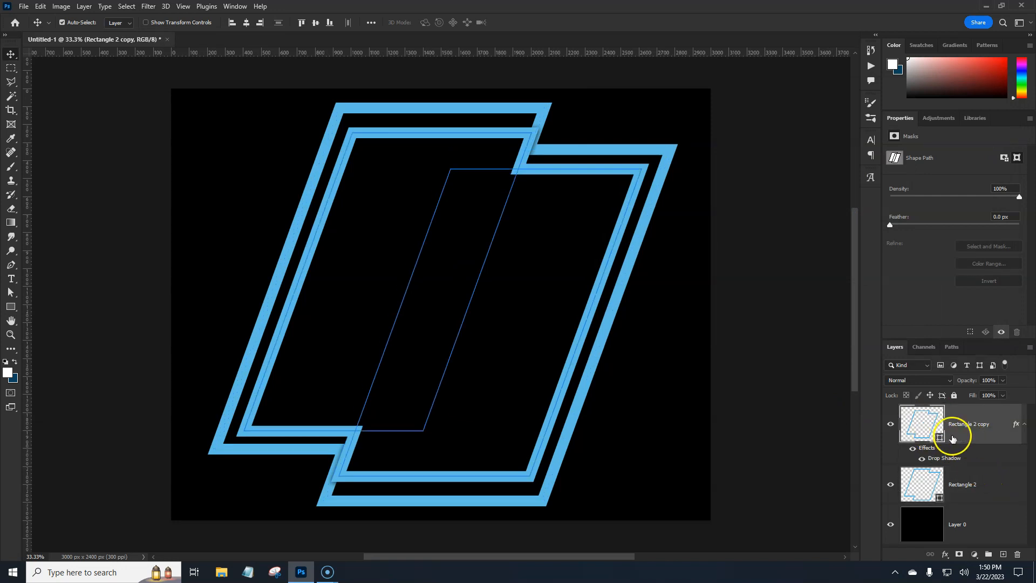
pyautogui.rightClick(983, 436)
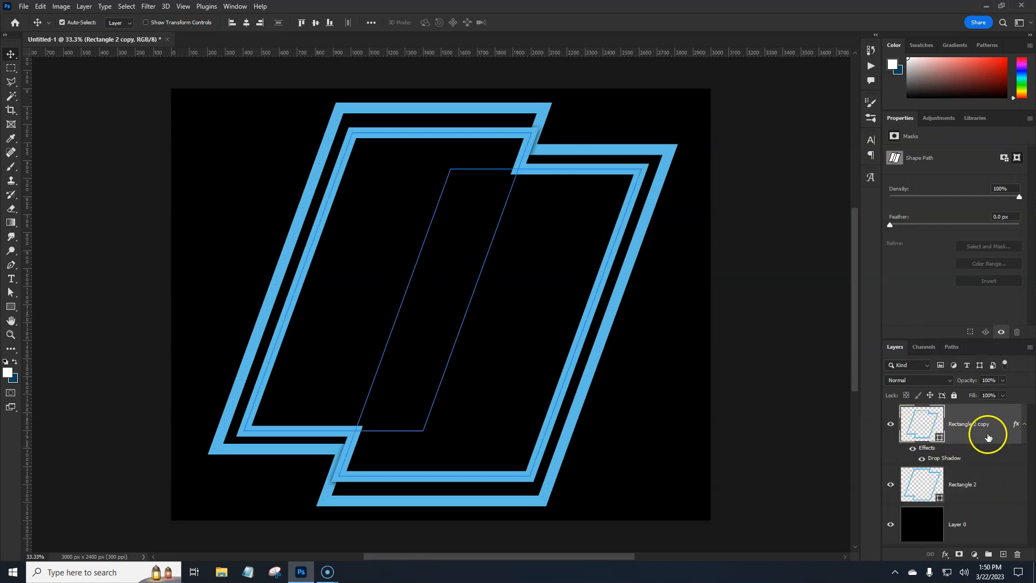
pyautogui.keyDown('ctrl'); pyautogui.click(991, 490); pyautogui.keyUp('ctrl')
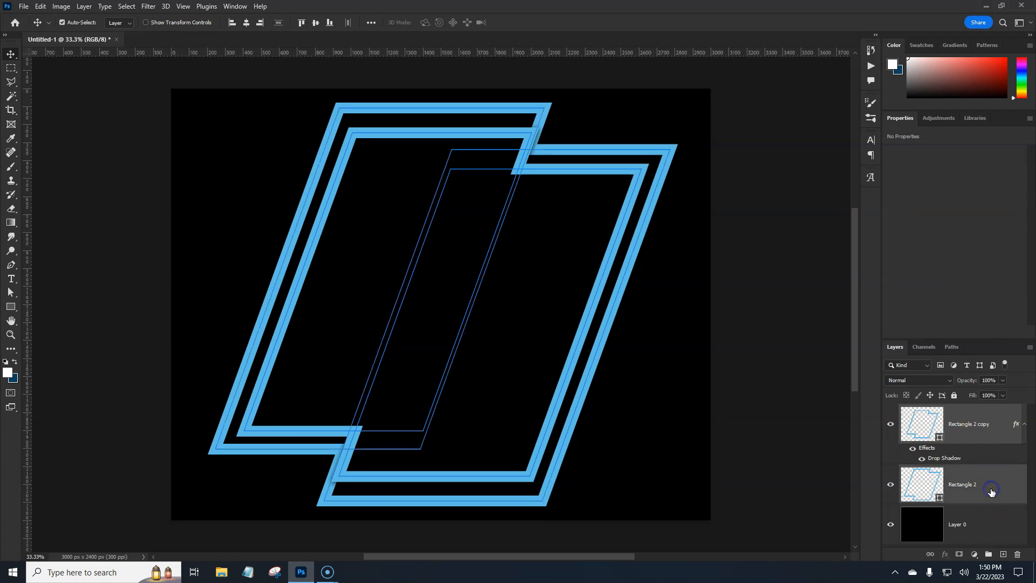
pyautogui.click(988, 554)
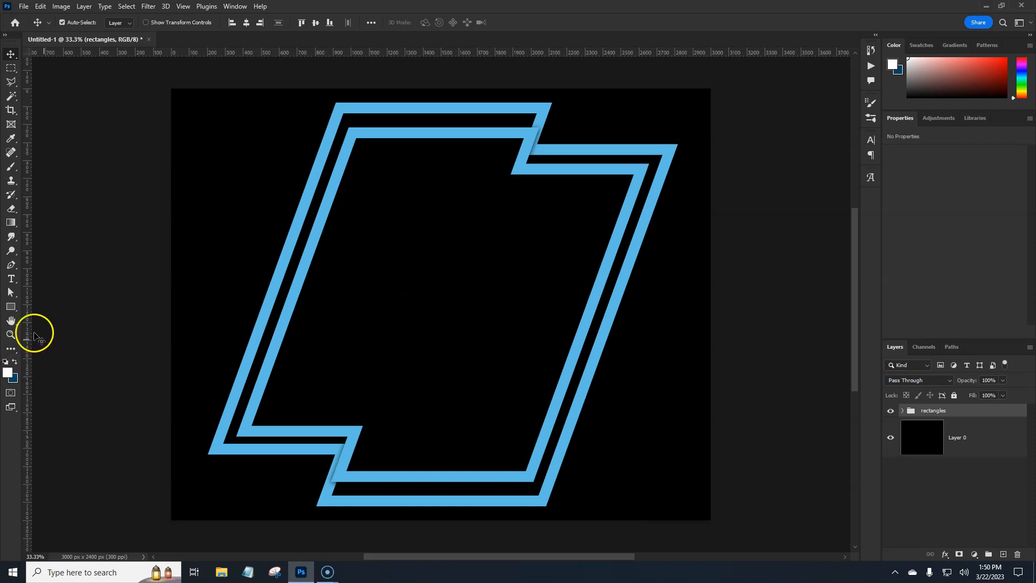
# Draw a rectangle about 740 by 240 px in the canvas's empty upper-right corner, above the outline's stepped edge
pyautogui.click(11, 306)
pyautogui.click(49, 309)
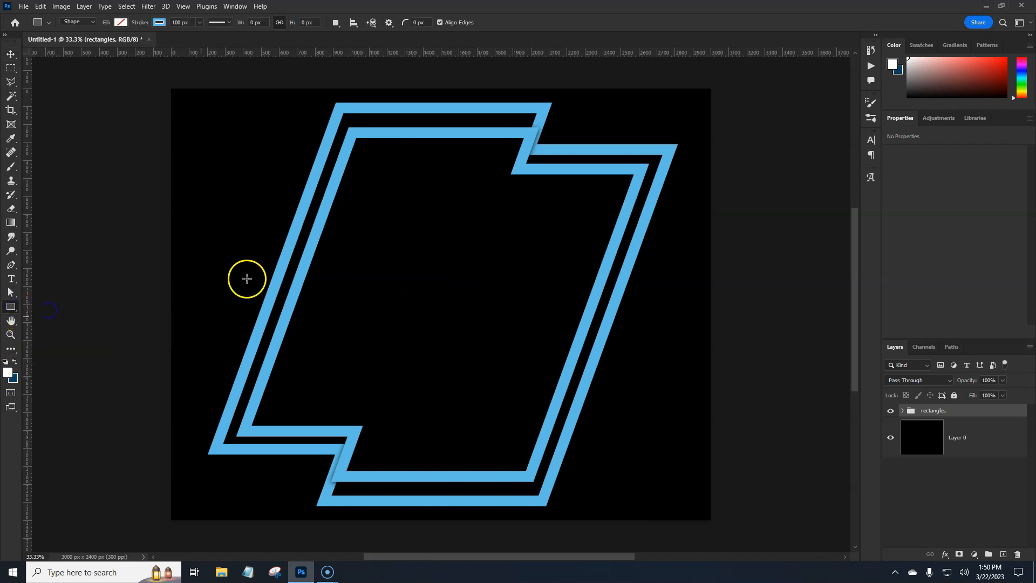
pyautogui.moveTo(565, 94); pyautogui.dragTo(696, 137)
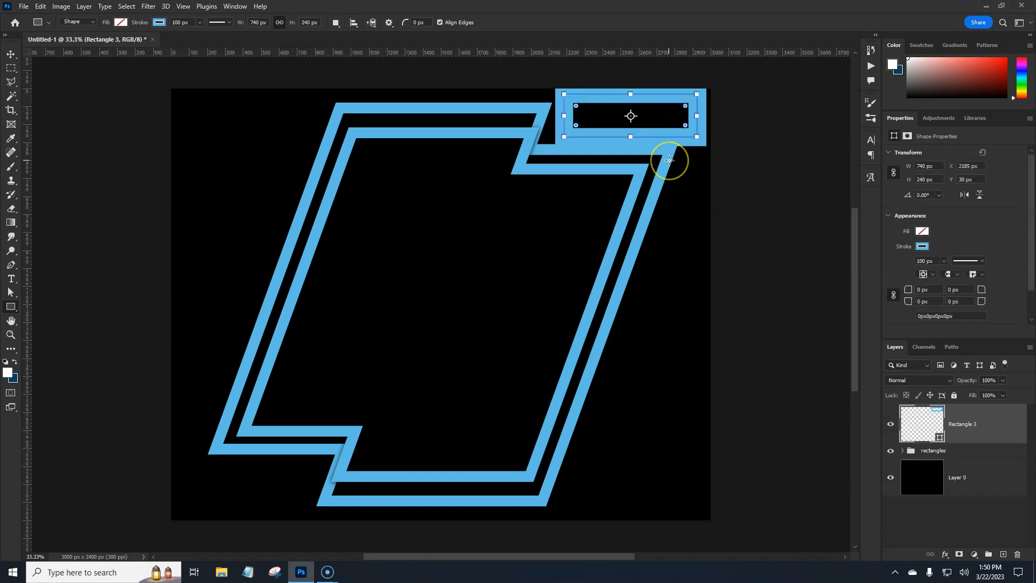
pyautogui.press('Return')
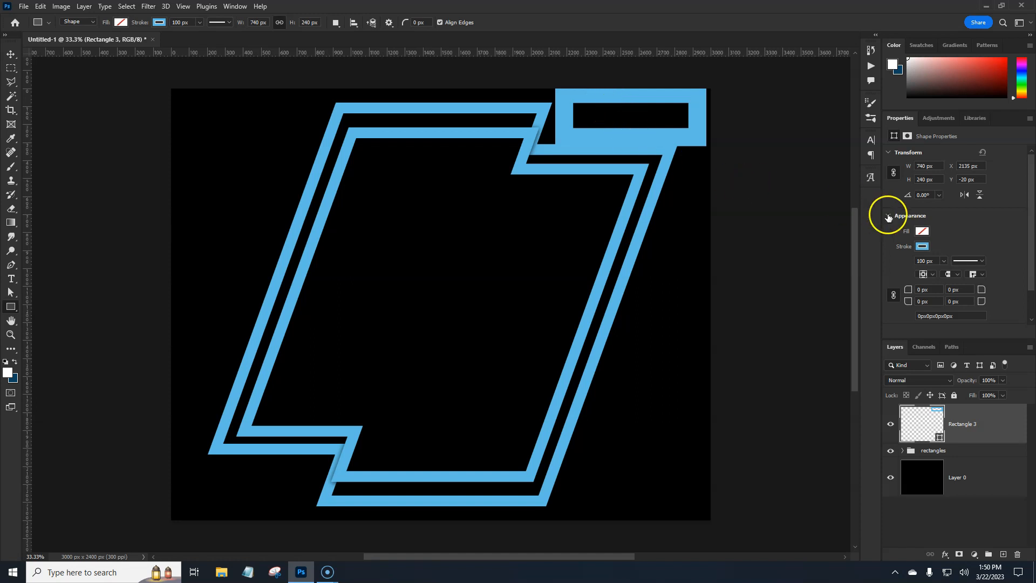
# Fill the new corner rectangle with the recently used light blue and remove its stroke
pyautogui.click(121, 23)
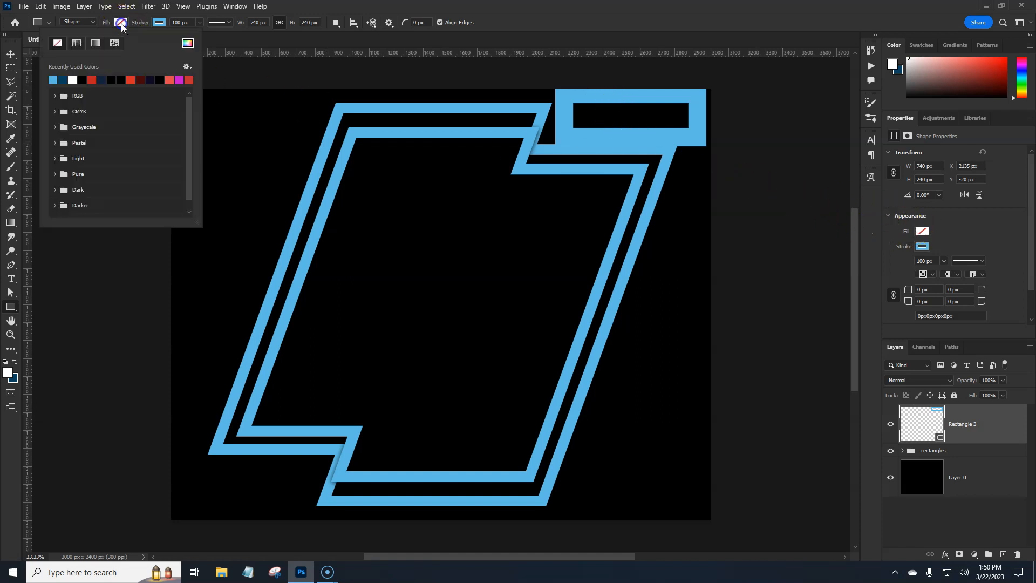
pyautogui.click(53, 80)
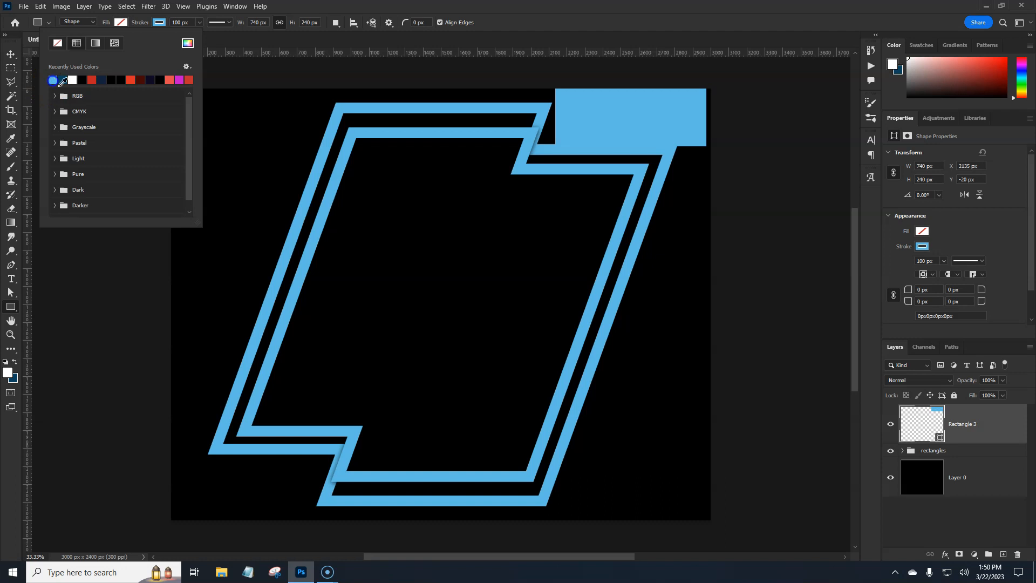
pyautogui.click(156, 23)
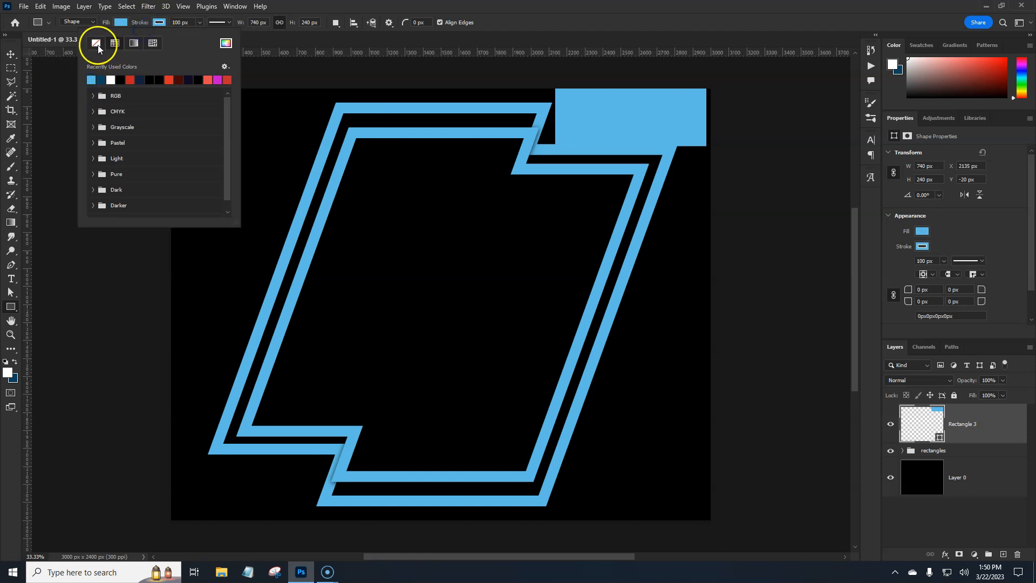
pyautogui.click(99, 48)
pyautogui.click(521, 19)
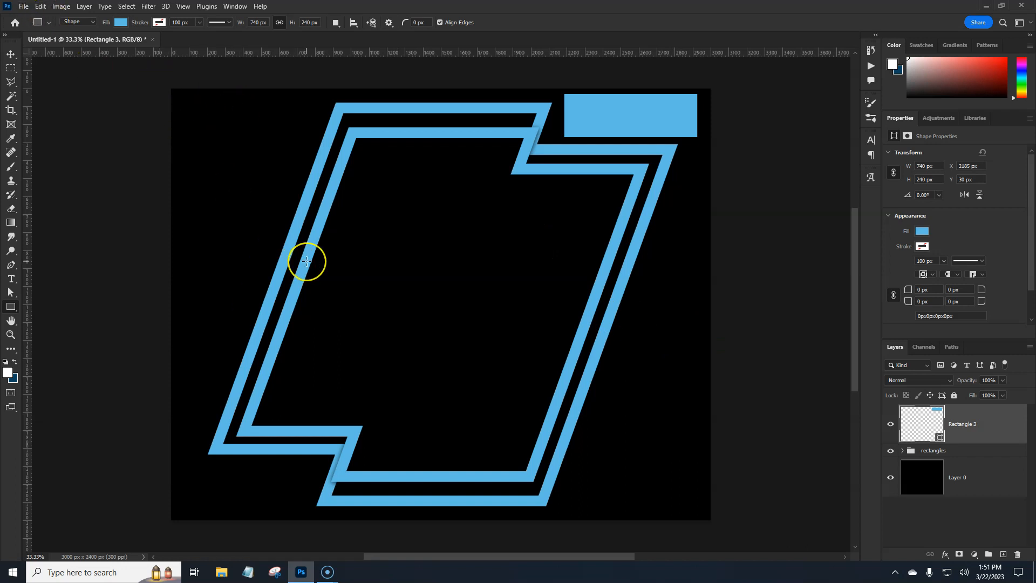
# Skew the blue corner rectangle horizontally by -20 degrees to match the slant of the outlines
pyautogui.hotkey('ctrl', 't')
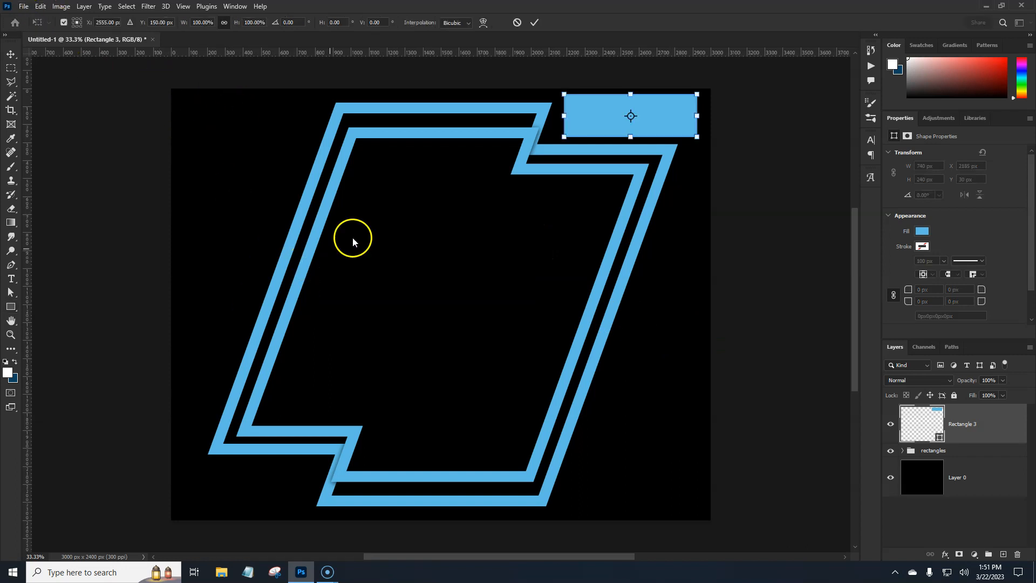
pyautogui.rightClick(597, 110)
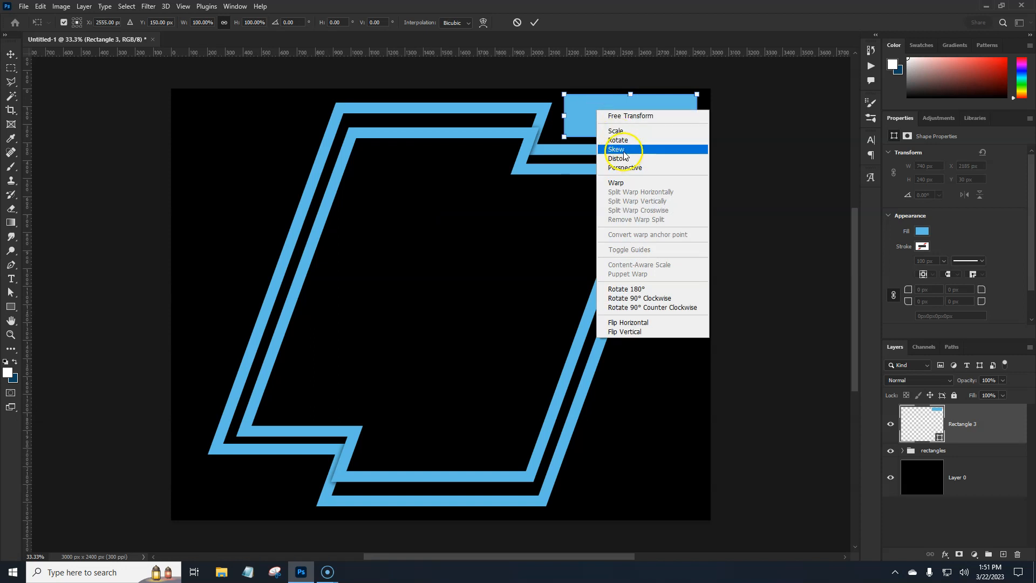
pyautogui.click(626, 150)
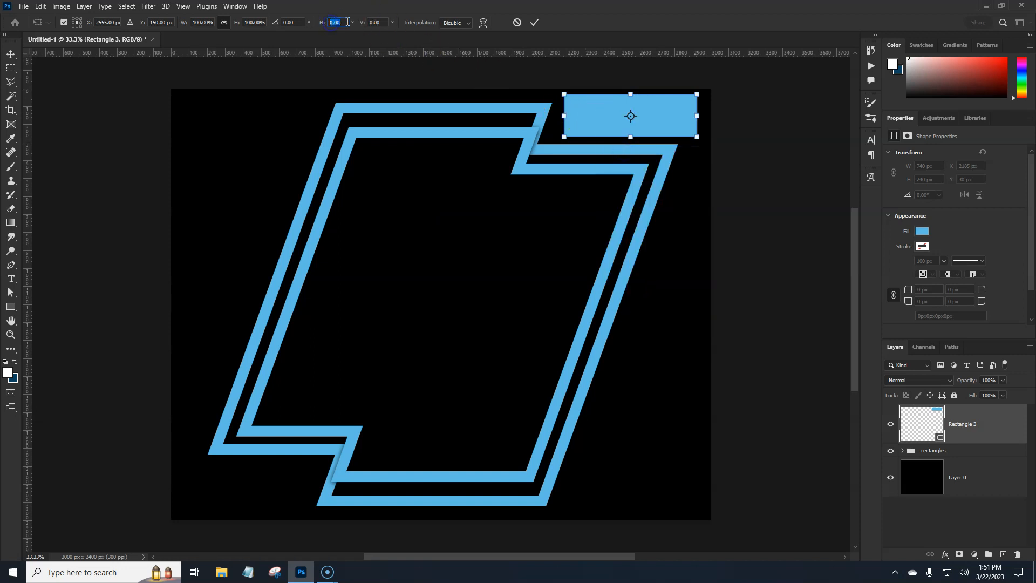
pyautogui.write('-20')
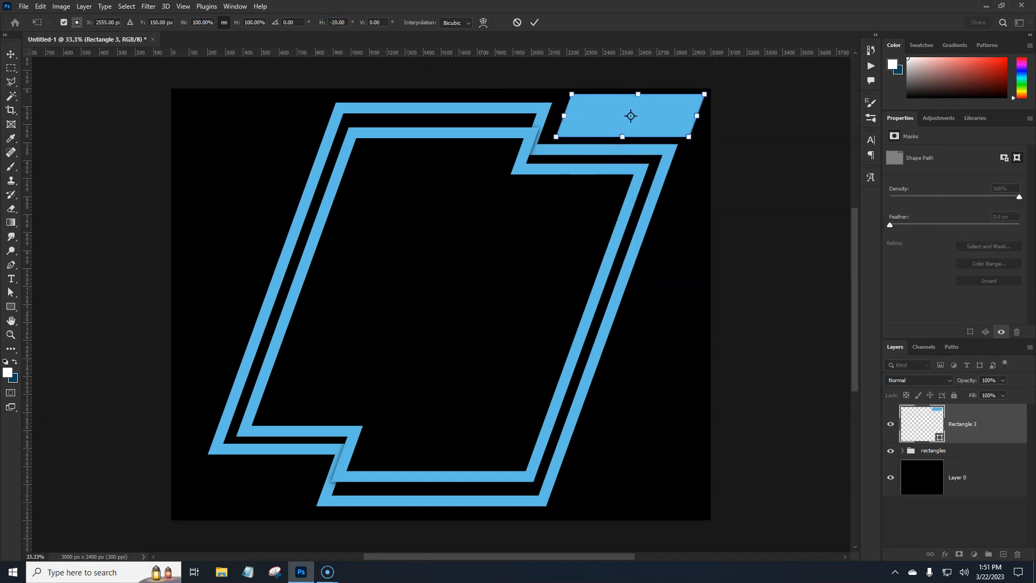
pyautogui.press('Return')
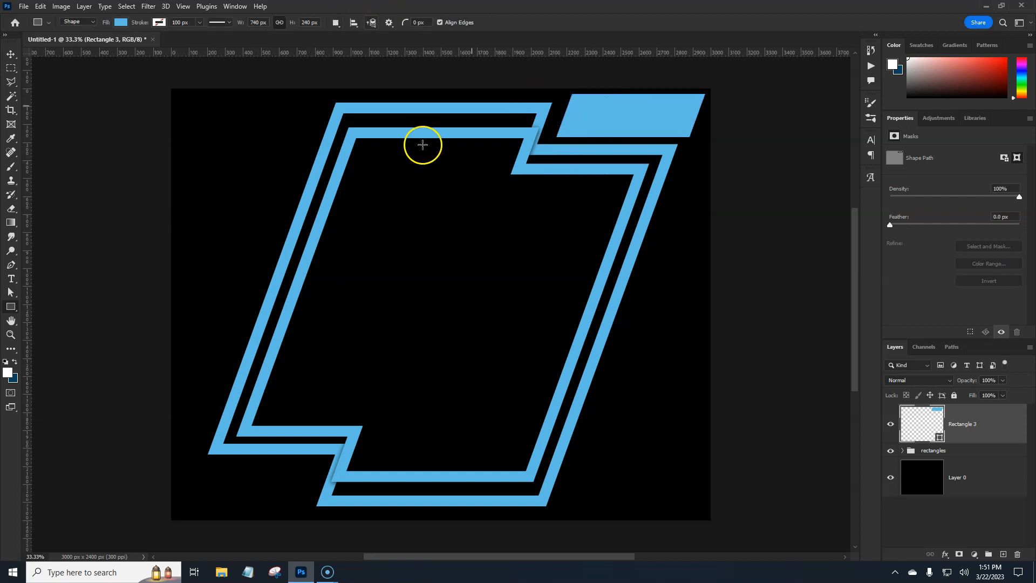
# Duplicate the skewed Rectangle 3 and move the copy into the canvas's lower-left corner, below the stepped outline
pyautogui.doubleClick(997, 432)
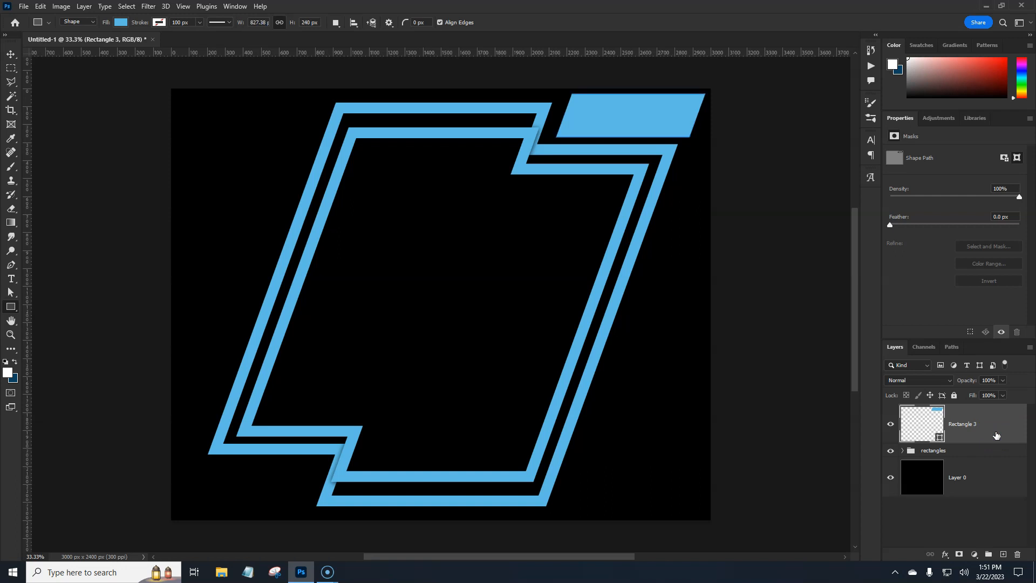
pyautogui.hotkey('ctrl', 'j')
pyautogui.hotkey('ctrl', 't')
pyautogui.moveTo(661, 118); pyautogui.dragTo(280, 487)
pyautogui.press('Return')
pyautogui.press('u')
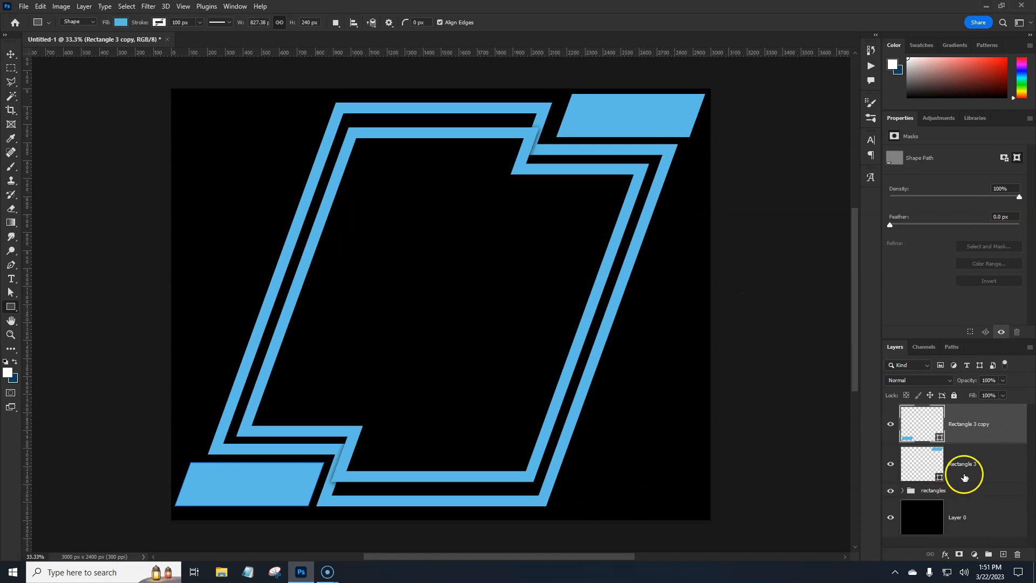
# Add a new layer and set the Pen tool to draw shapes with a light blue fill and no stroke
pyautogui.click(1003, 554)
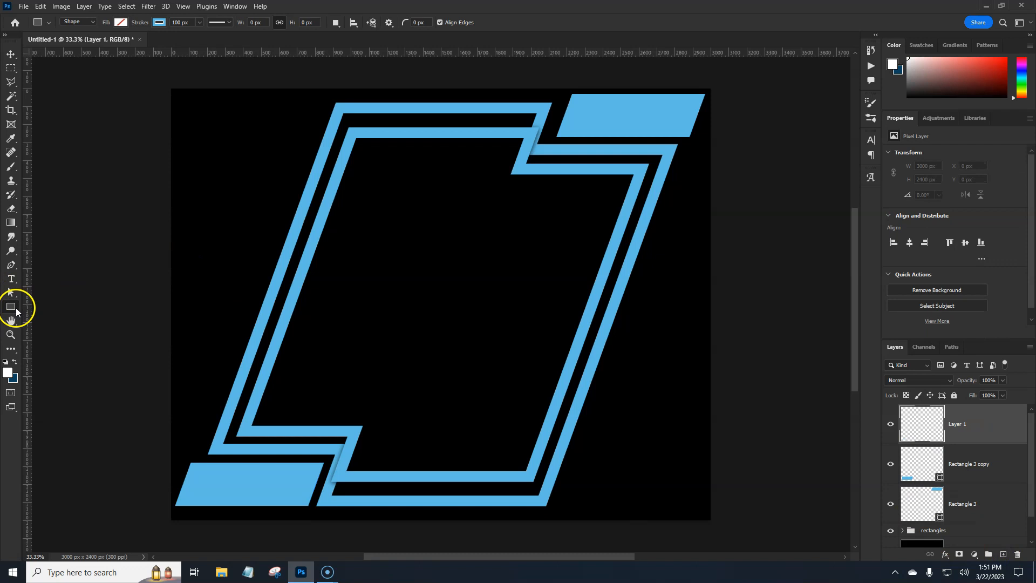
pyautogui.rightClick(11, 264)
pyautogui.click(68, 269)
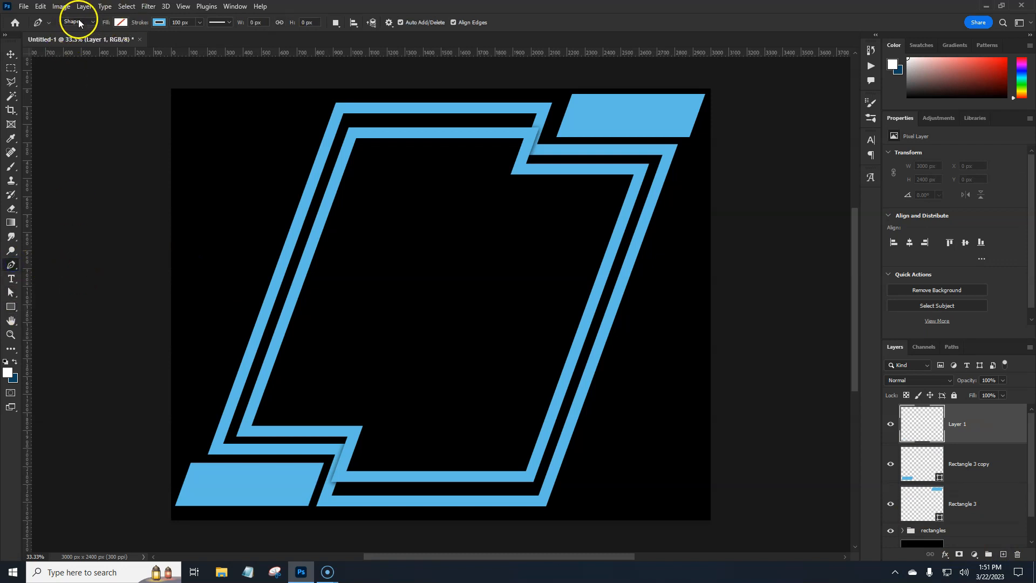
pyautogui.click(121, 22)
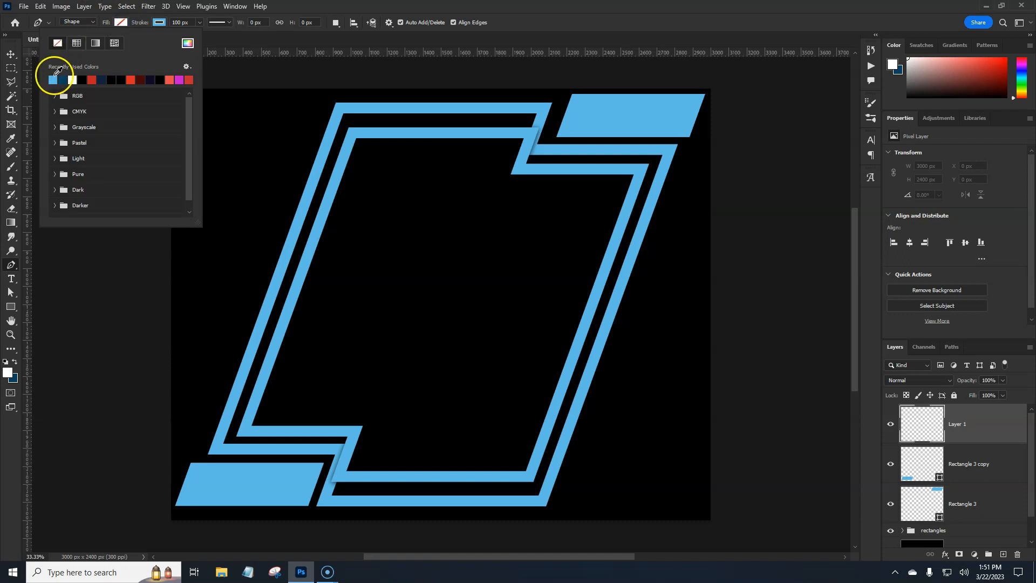
pyautogui.click(154, 24)
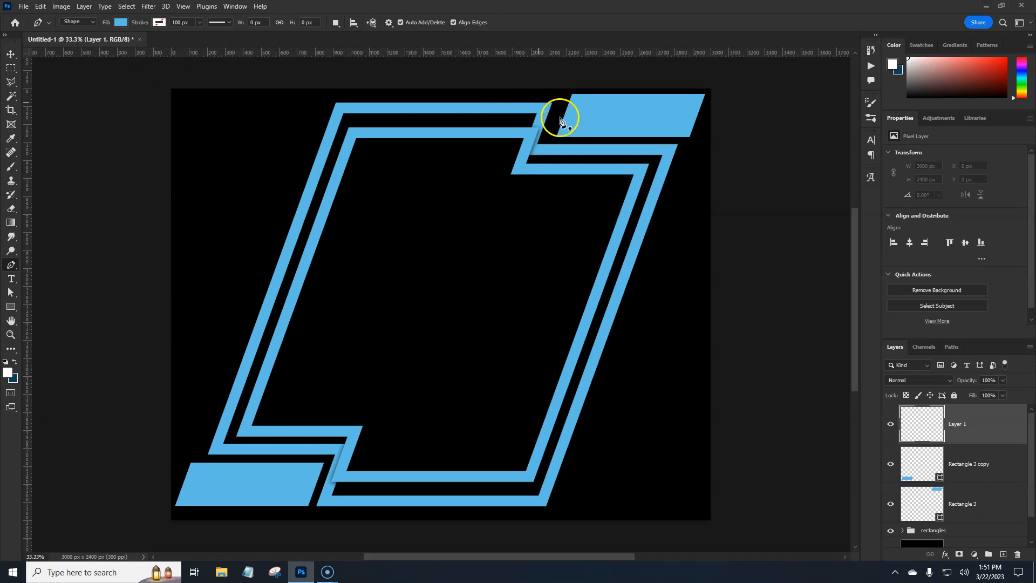
# Place a horizontal guide along the top edge of the outer outline's lower step at the canvas's right side
pyautogui.hotkey('ctrl', '+')
pyautogui.hotkey('ctrl', '+')
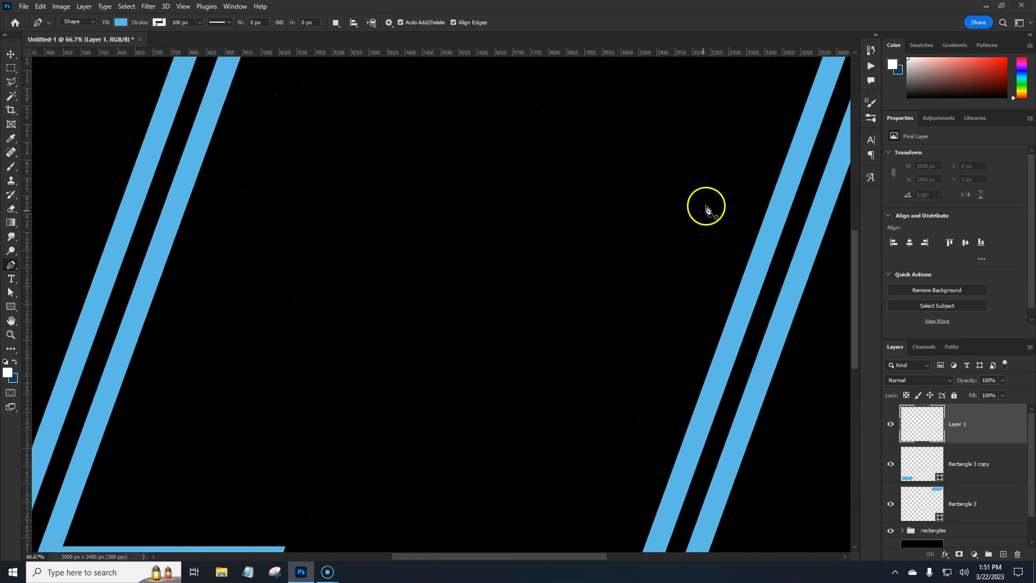
pyautogui.moveTo(712, 173); pyautogui.dragTo(384, 335)
pyautogui.moveTo(573, 277); pyautogui.dragTo(532, 290)
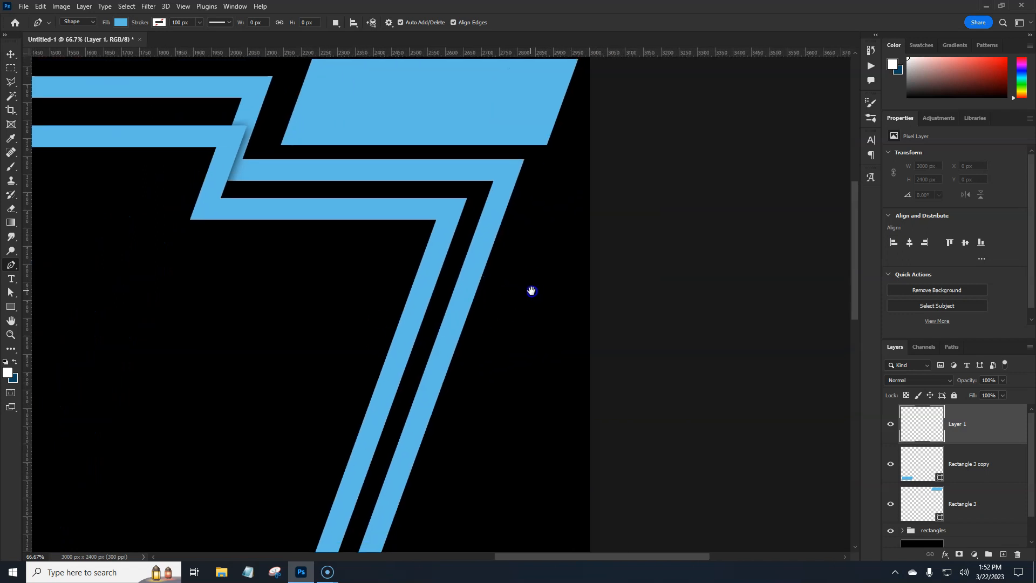
pyautogui.moveTo(698, 52); pyautogui.dragTo(680, 159)
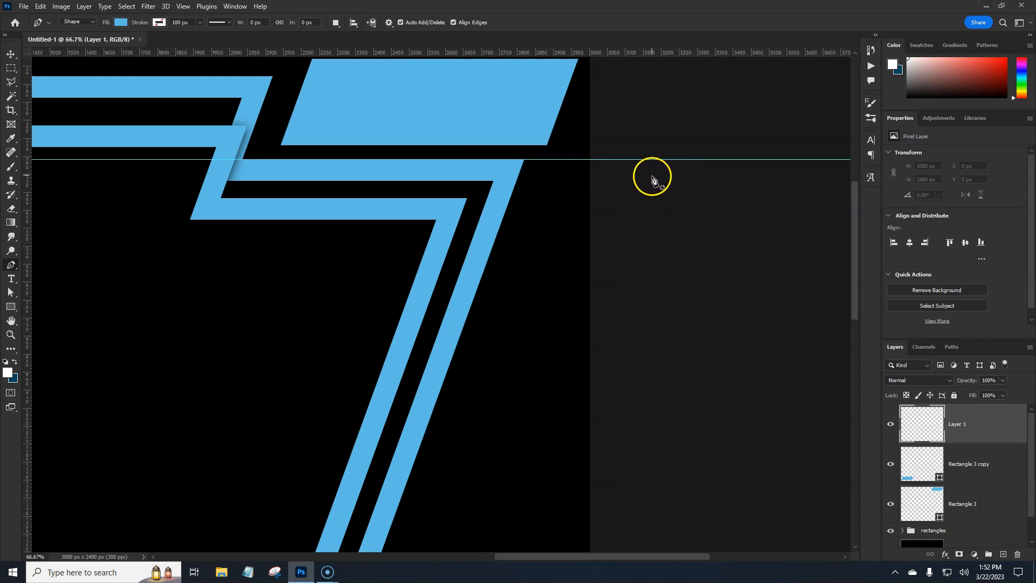
# Start a pen shape on the guide beside the outline's corner, extending past the canvas's right edge and straight down below the canvas
pyautogui.click(531, 160)
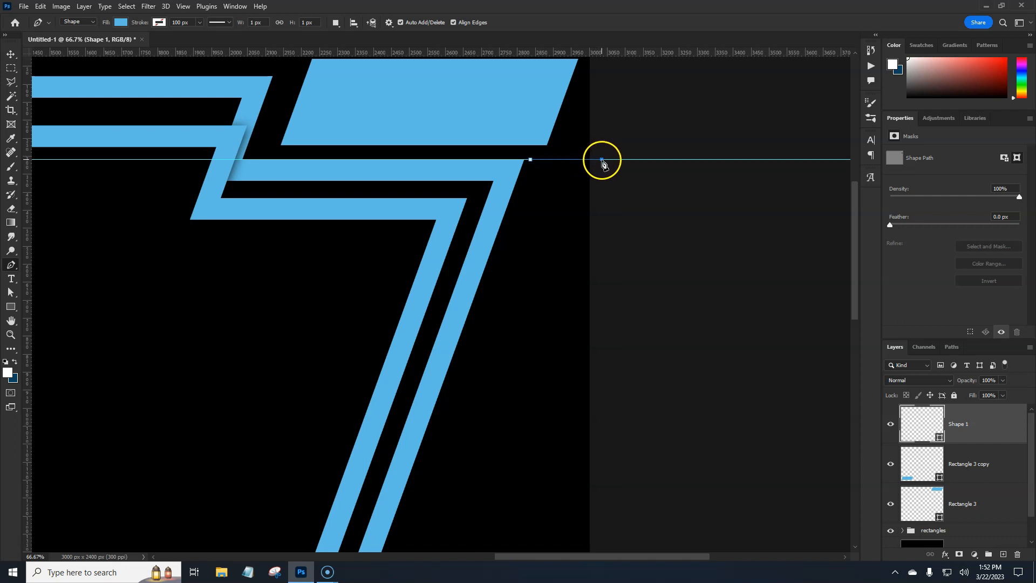
pyautogui.moveTo(654, 256); pyautogui.dragTo(705, 132)
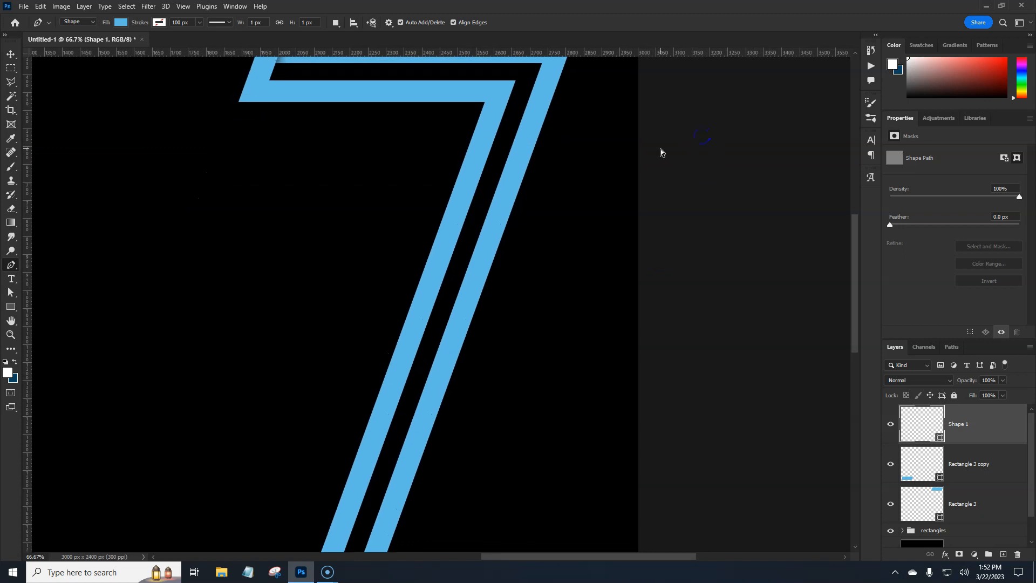
pyautogui.hotkey('ctrl', '-')
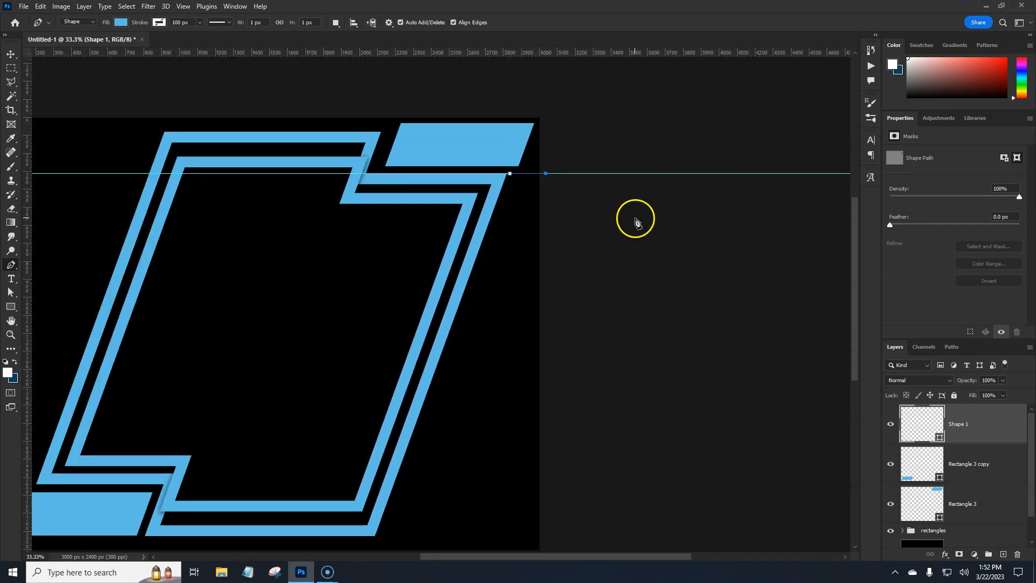
pyautogui.hotkey('ctrl', '-')
pyautogui.moveTo(652, 370); pyautogui.dragTo(667, 270)
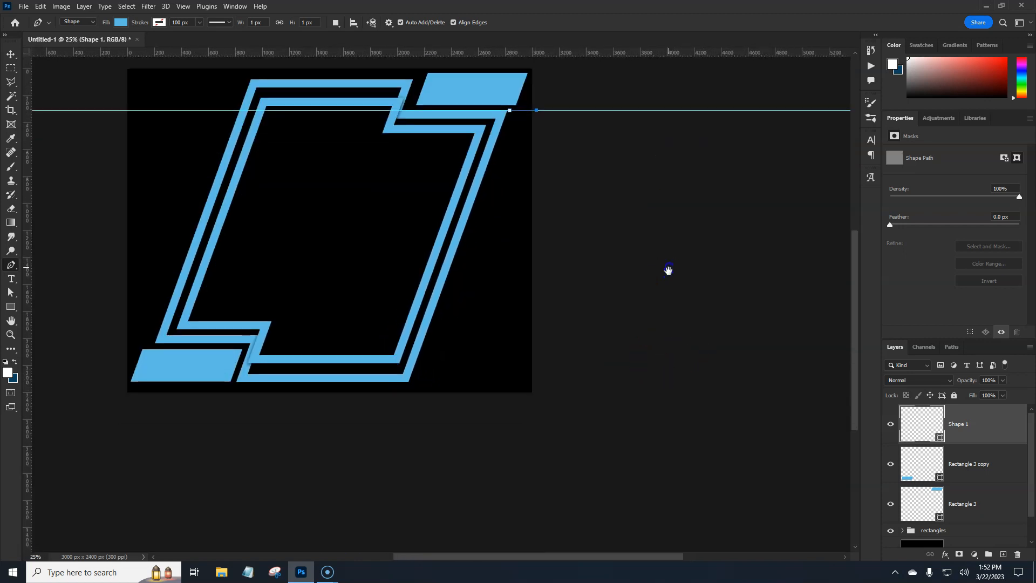
pyautogui.keyDown('shift'); pyautogui.click(542, 410); pyautogui.keyUp('shift')
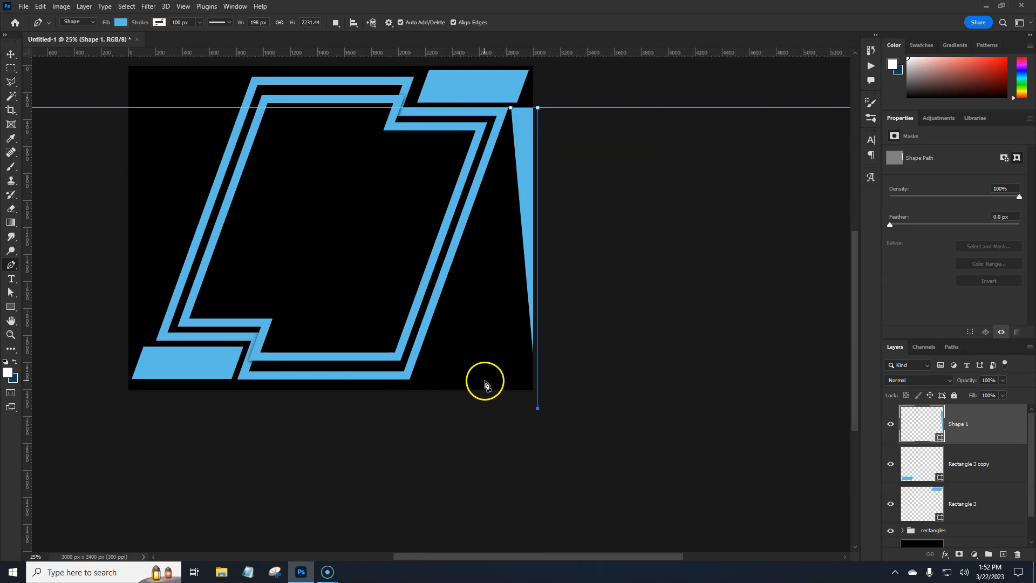
# Extend the pen shape with a lower corner point below the canvas, beneath the outer outline's lower right corner
pyautogui.hotkey('ctrl', '+')
pyautogui.hotkey('ctrl', '+')
pyautogui.hotkey('ctrl', '+')
pyautogui.moveTo(541, 433); pyautogui.dragTo(574, 197)
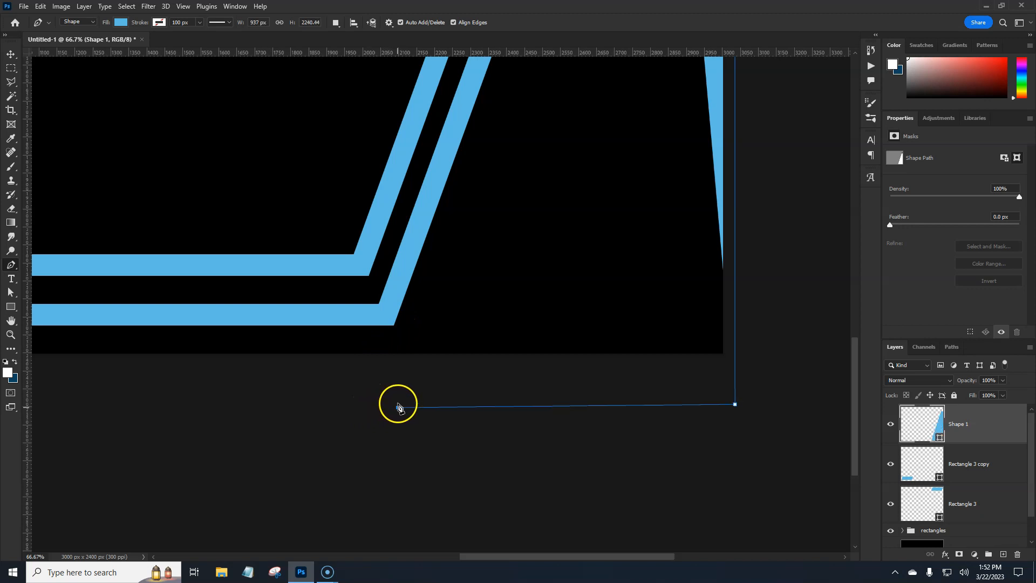
pyautogui.click(398, 407)
pyautogui.moveTo(591, 297); pyautogui.dragTo(550, 431)
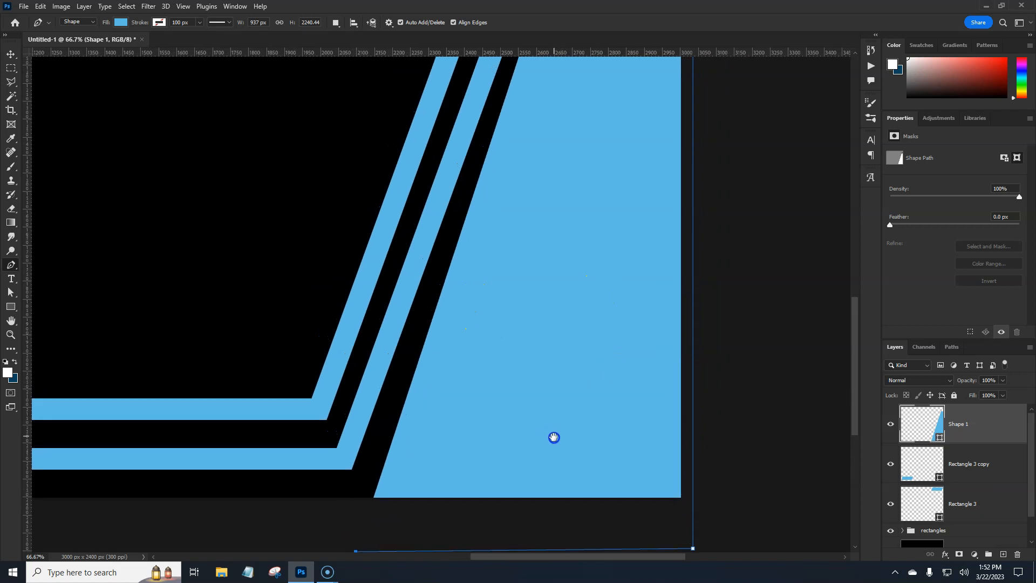
# Shift the lower corner point slightly left so the slanted edge parallels the outline, and close the shape at its starting point
pyautogui.hotkey('ctrl', '-')
pyautogui.hotkey('ctrl', '-')
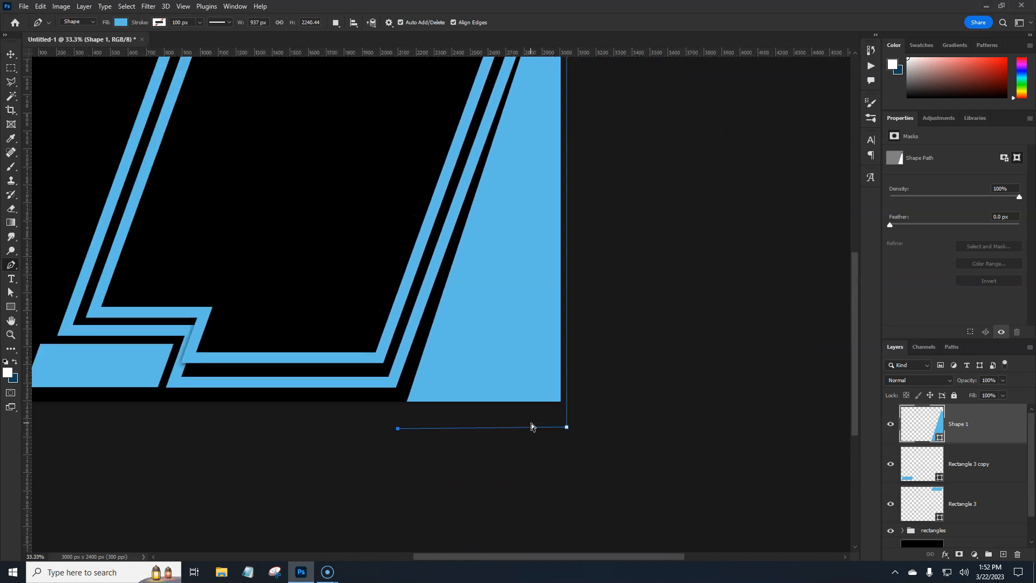
pyautogui.hotkey('ctrl', '-')
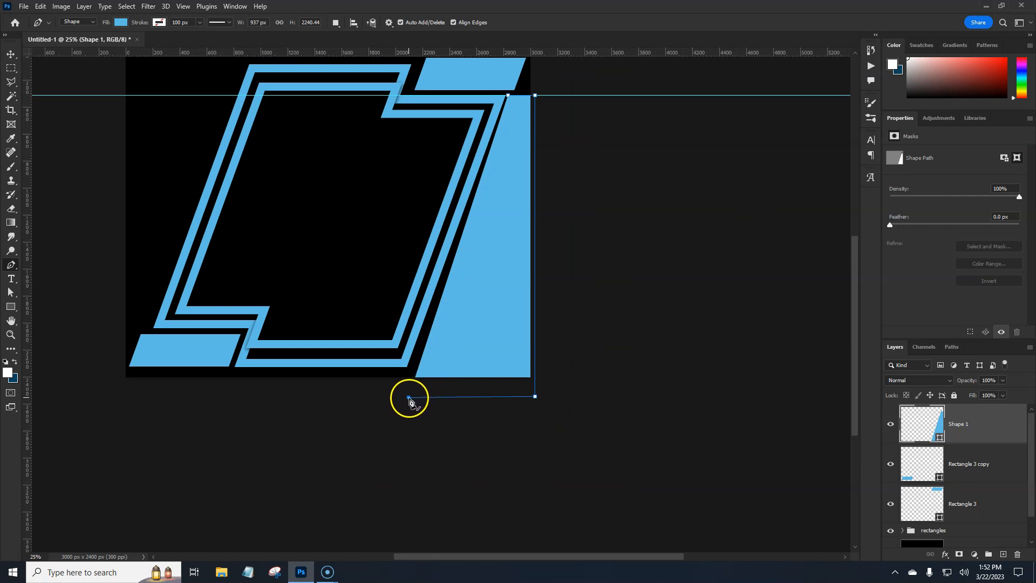
pyautogui.moveTo(409, 397); pyautogui.dragTo(399, 398)
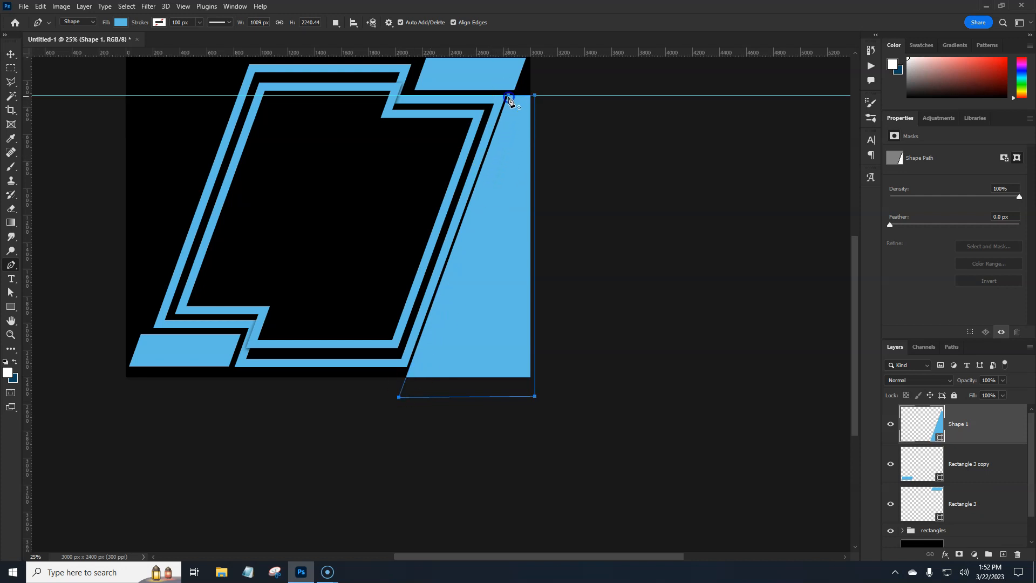
pyautogui.press('Escape')
pyautogui.moveTo(453, 310); pyautogui.dragTo(462, 331)
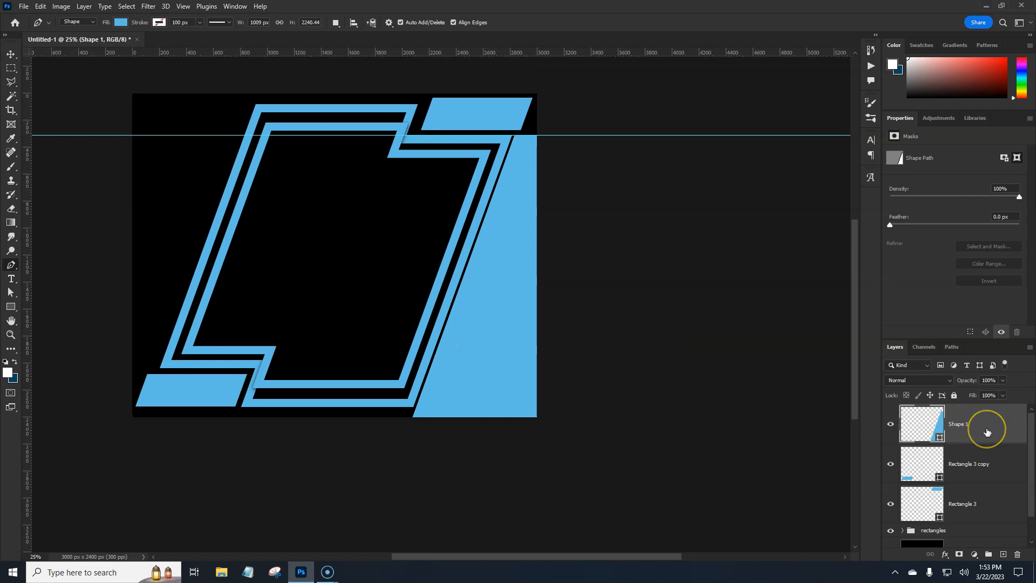
# Duplicate Shape 1 and nudge the copy right and down until its center is at X 2578.50 px, Y 1465.78 px
pyautogui.hotkey('ctrl', 'j')
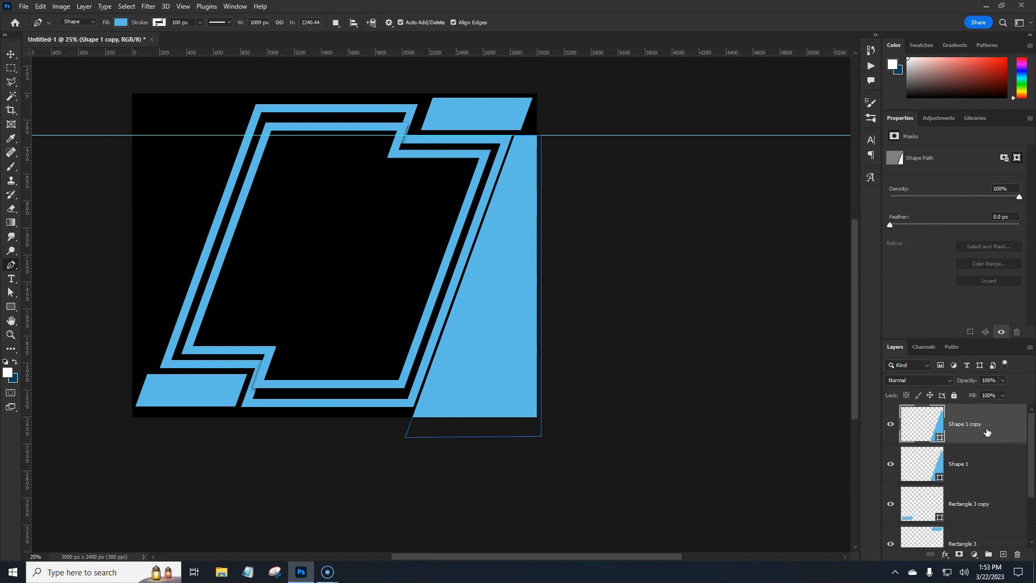
pyautogui.hotkey('ctrl', 't')
pyautogui.press('Right')
pyautogui.press('Right')
pyautogui.press('Right')
pyautogui.press('Right')
pyautogui.press('Right')
pyautogui.press('Right')
pyautogui.press('Right')
pyautogui.press('Right')
pyautogui.press('Right')
pyautogui.press('Right')
pyautogui.hotkey('shift', 'Right')
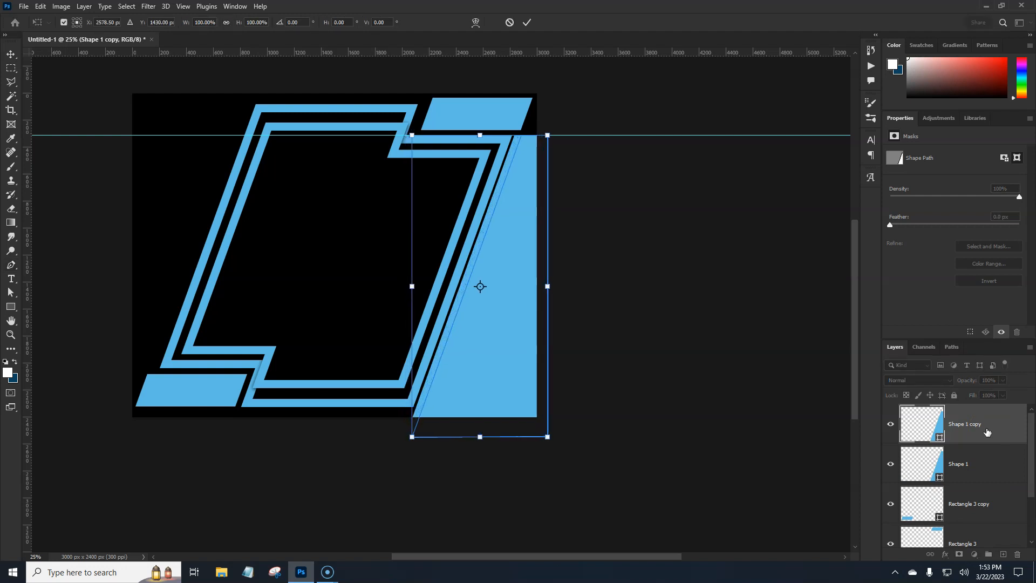
pyautogui.press('Down')
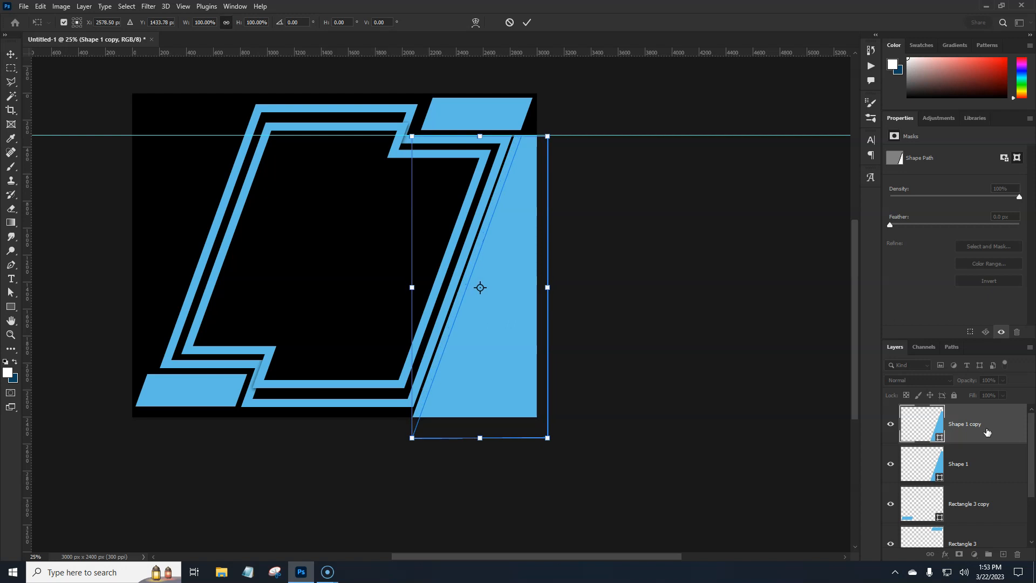
pyautogui.press('Down')
pyautogui.press('Down')
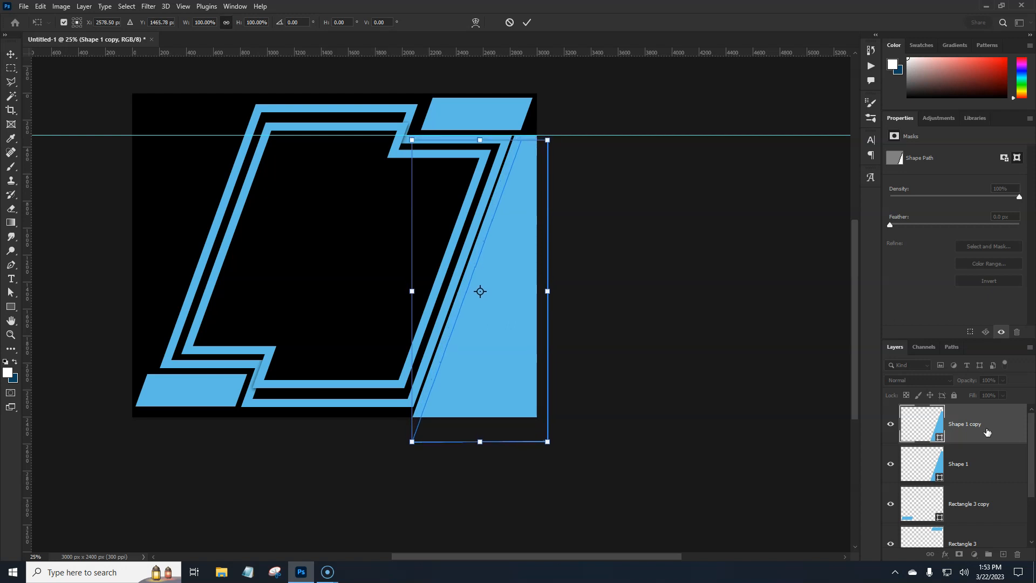
pyautogui.press('Return')
# Mask Shape 1 with an inverted layer mask made from the Shape 1 copy's outline, leaving only its edge strip
pyautogui.press('p')
pyautogui.doubleClick(987, 432)
pyautogui.click(962, 434)
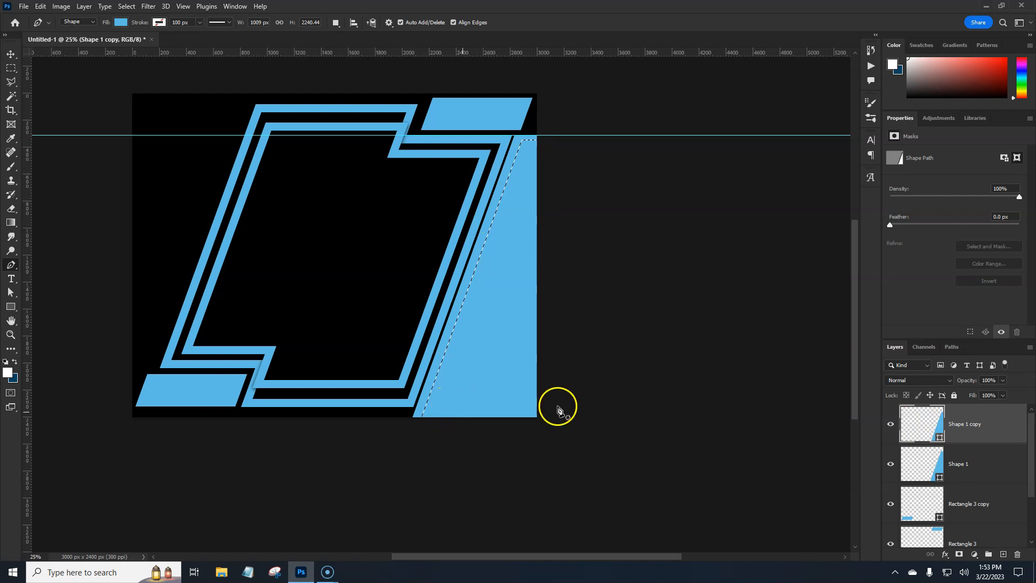
pyautogui.click(974, 464)
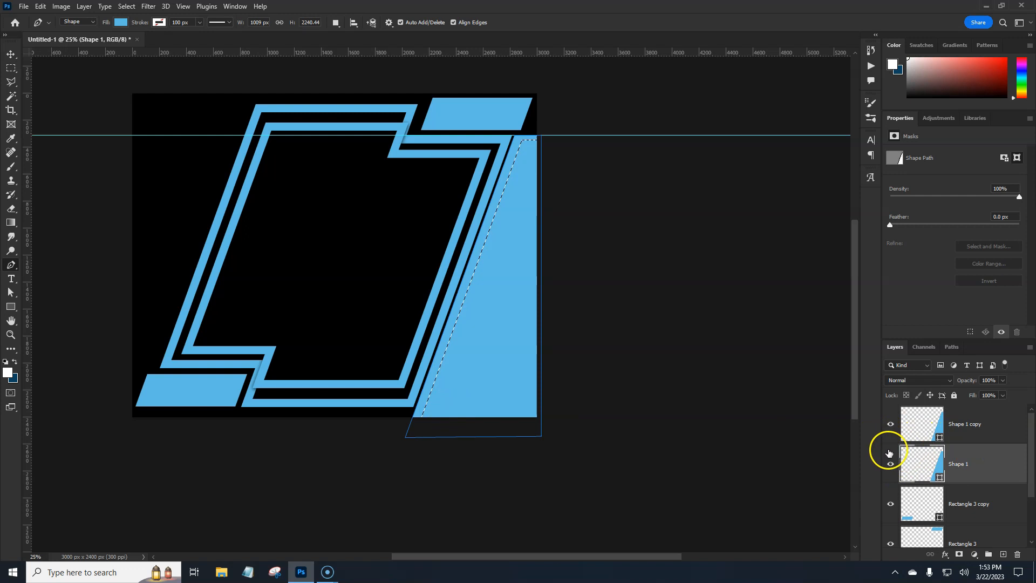
pyautogui.click(958, 553)
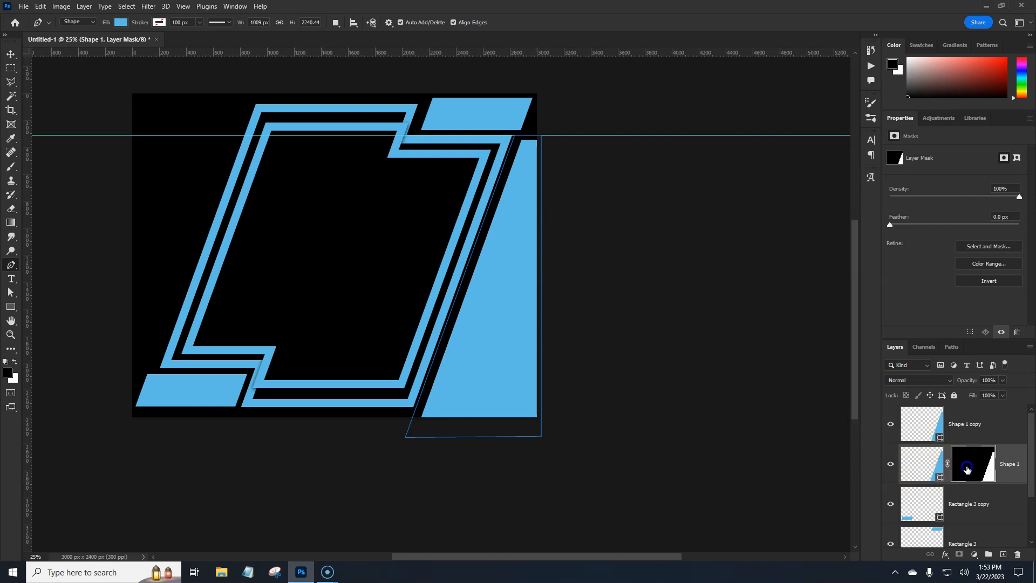
pyautogui.hotkey('ctrl', 'i')
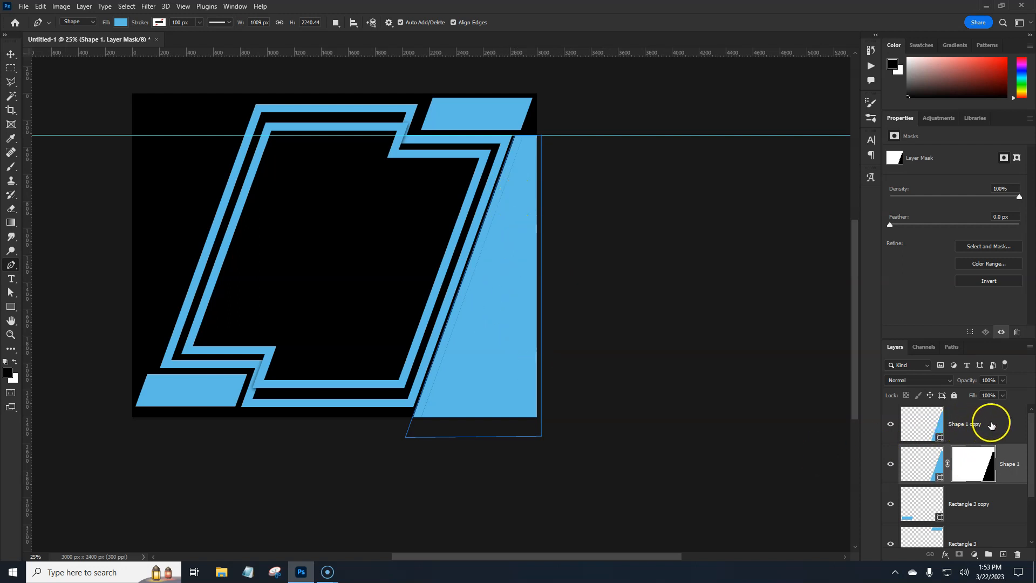
pyautogui.click(952, 423)
pyautogui.click(891, 424)
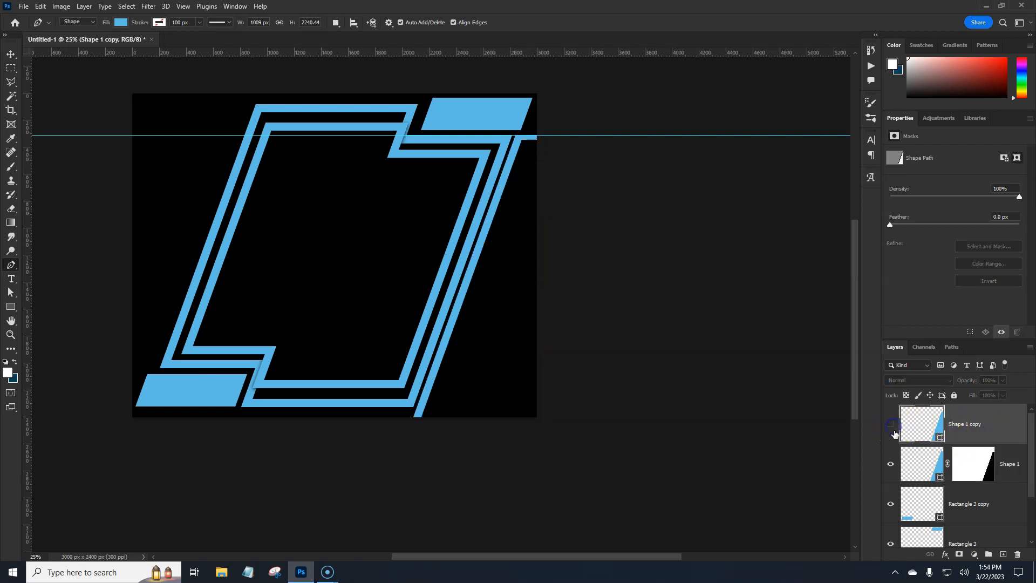
pyautogui.moveTo(977, 446); pyautogui.dragTo(1017, 554)
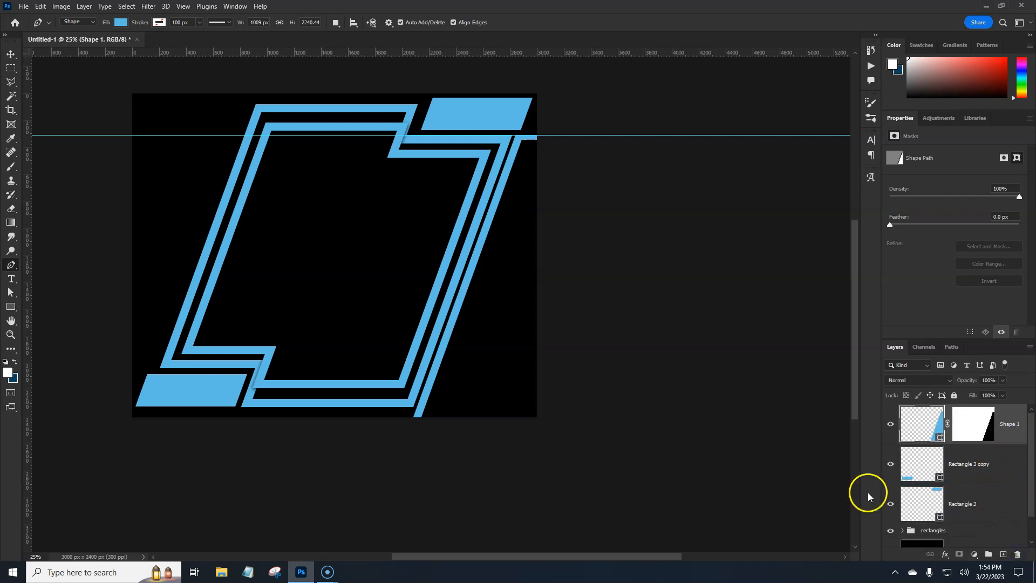
pyautogui.moveTo(495, 343); pyautogui.dragTo(532, 361)
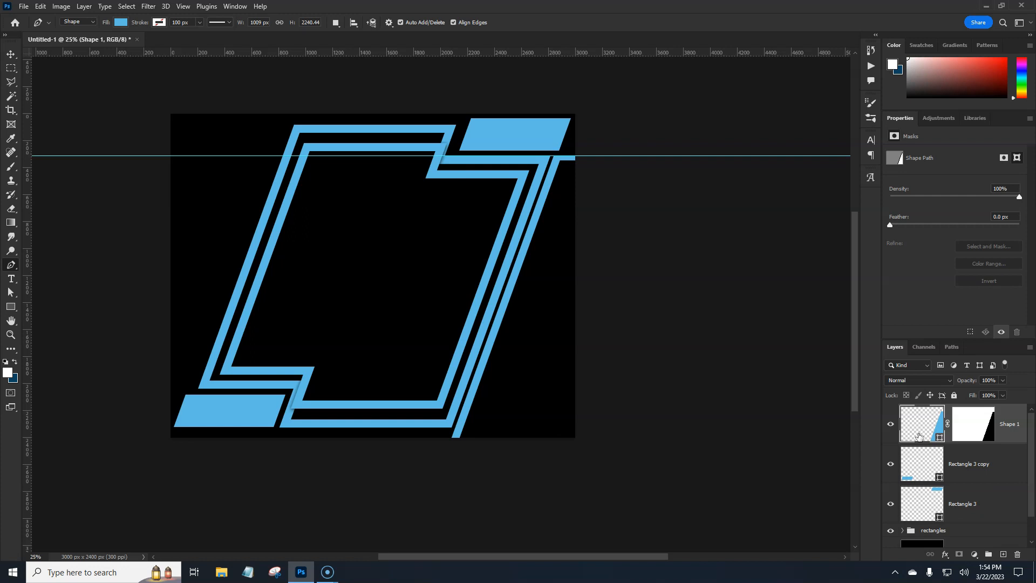
pyautogui.hotkey('ctrl', 'j')
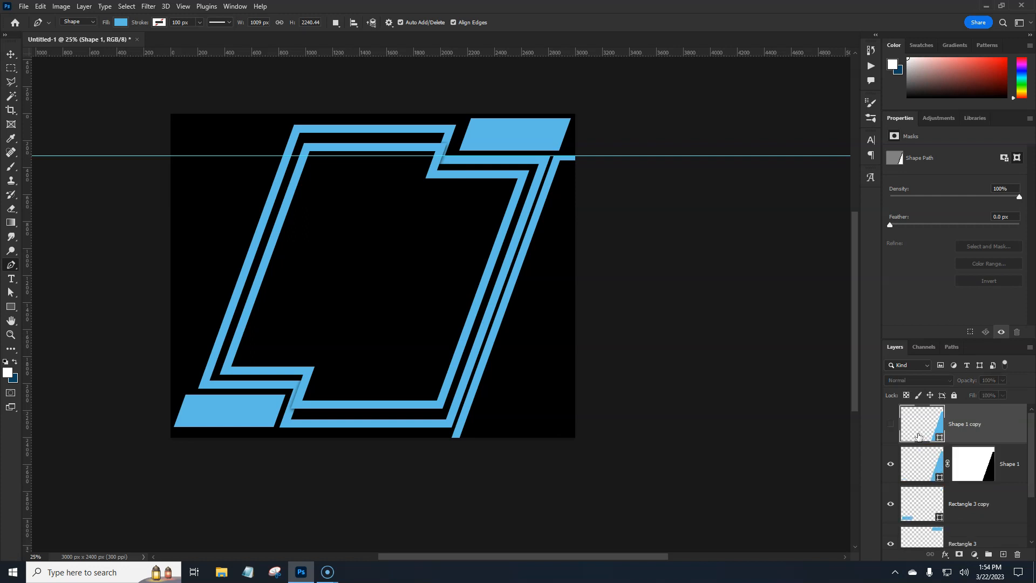
pyautogui.click(890, 429)
pyautogui.click(891, 429)
# Fill the Shape 1 copy's outline on a new layer with a Foreground to Background gradient, white at the top to dark blue below
pyautogui.click(929, 431)
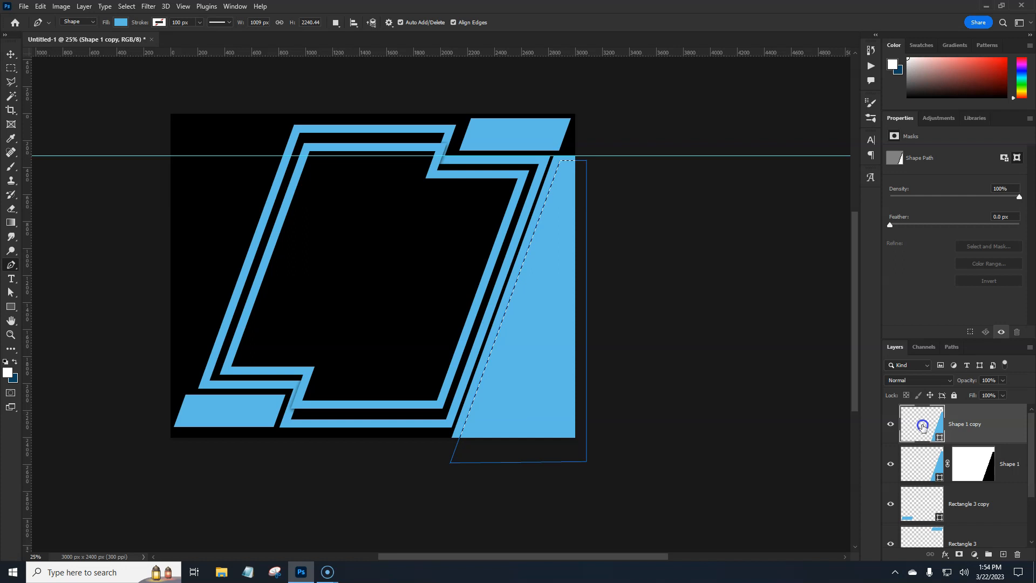
pyautogui.click(1003, 554)
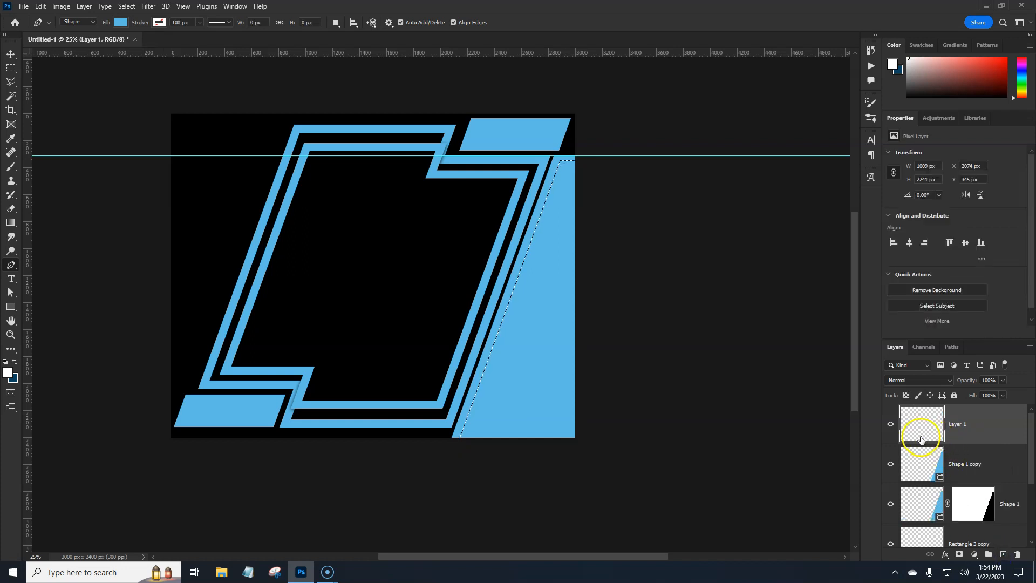
pyautogui.click(11, 222)
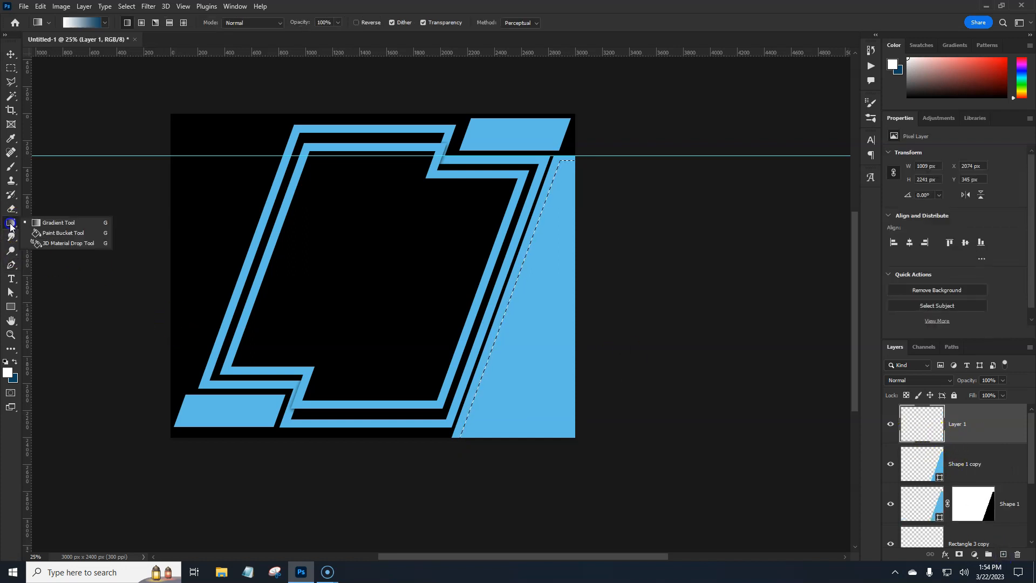
pyautogui.click(40, 224)
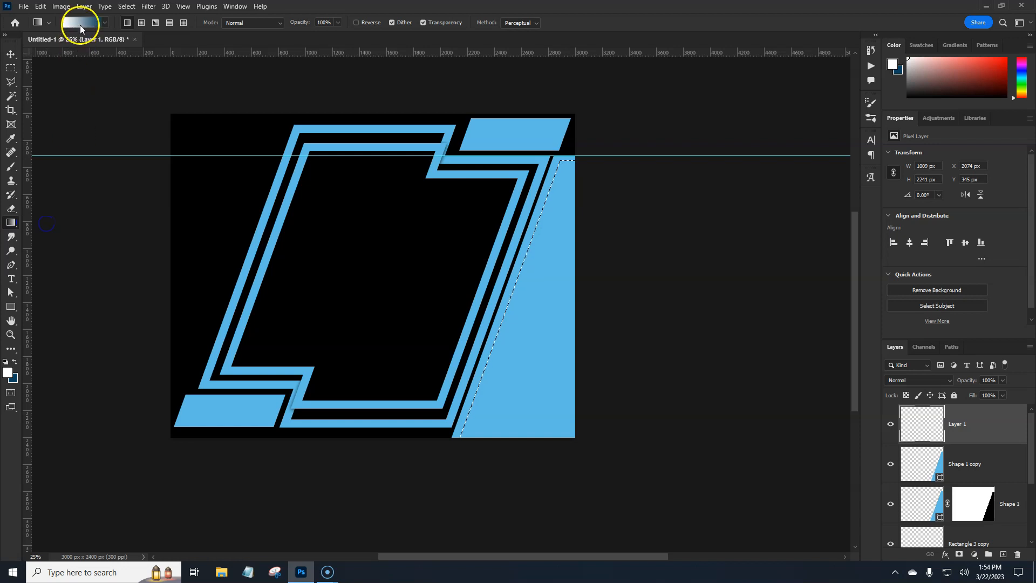
pyautogui.click(82, 23)
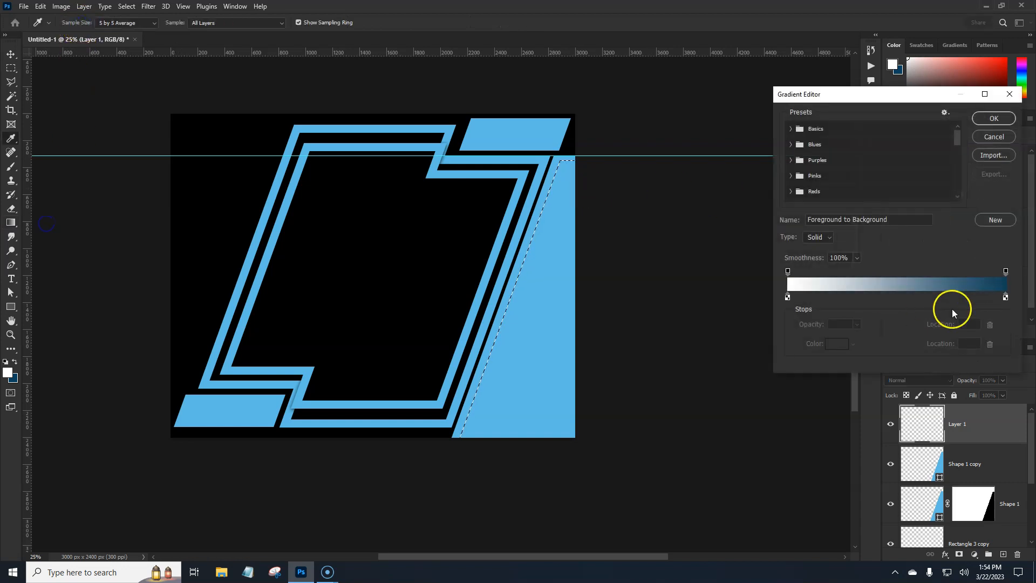
pyautogui.click(993, 118)
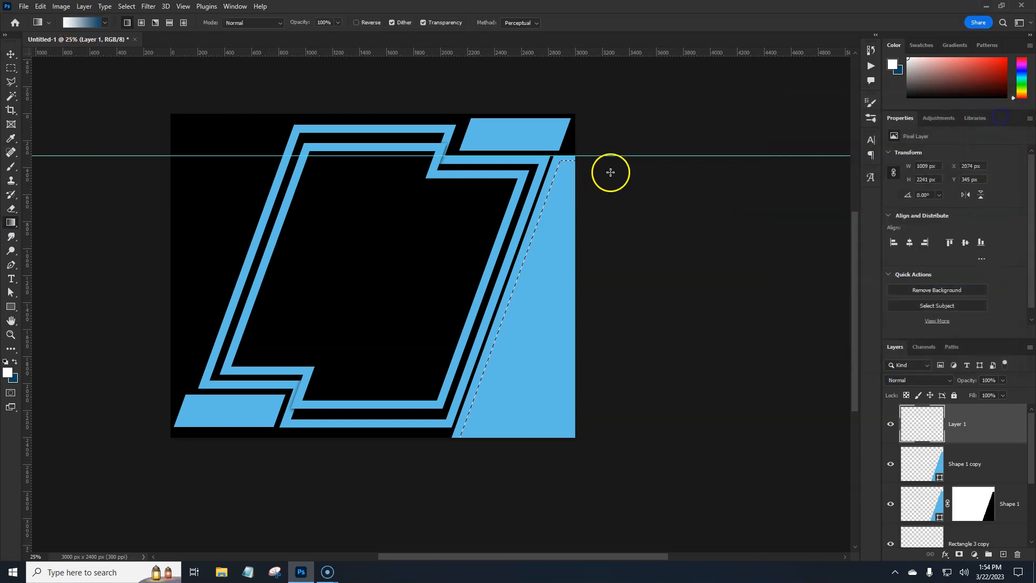
pyautogui.moveTo(575, 160); pyautogui.dragTo(518, 373)
pyautogui.moveTo(494, 438); pyautogui.dragTo(495, 438)
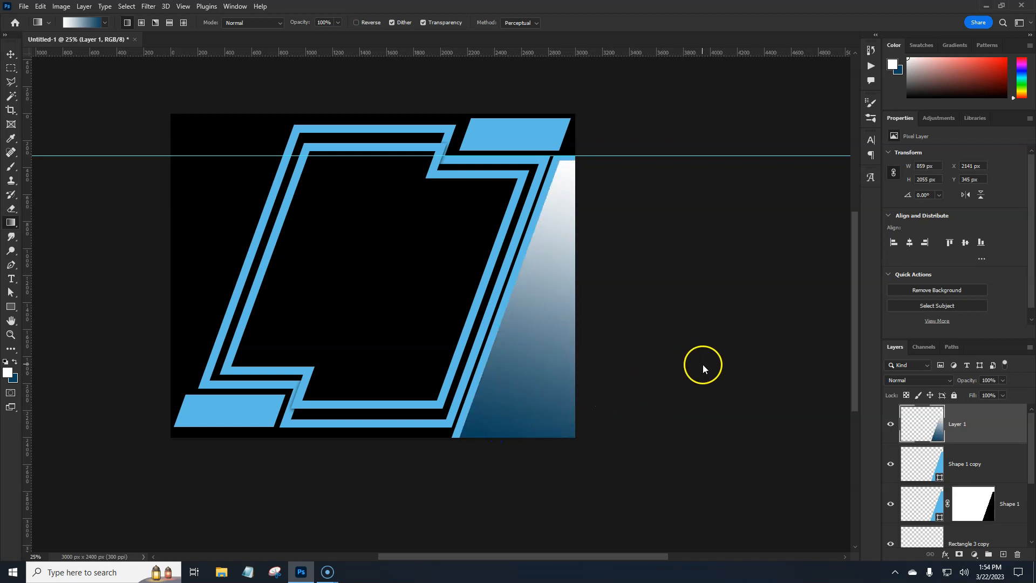
pyautogui.rightClick(981, 437)
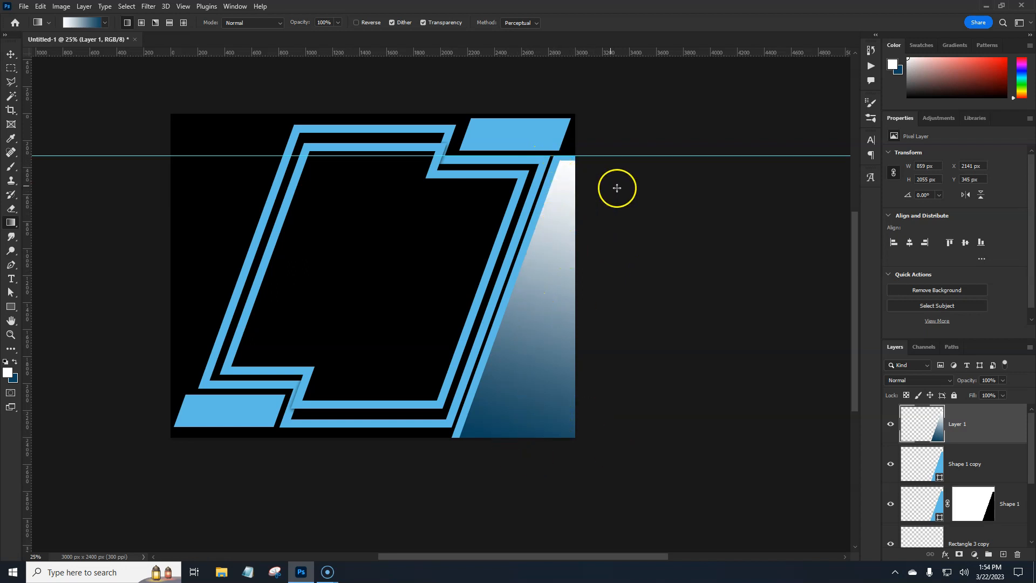
# Mask out the interior of the gradient on Layer 1, using its own outline contracted by about 40 px
pyautogui.keyDown('ctrl'); pyautogui.click(923, 431); pyautogui.keyUp('ctrl')
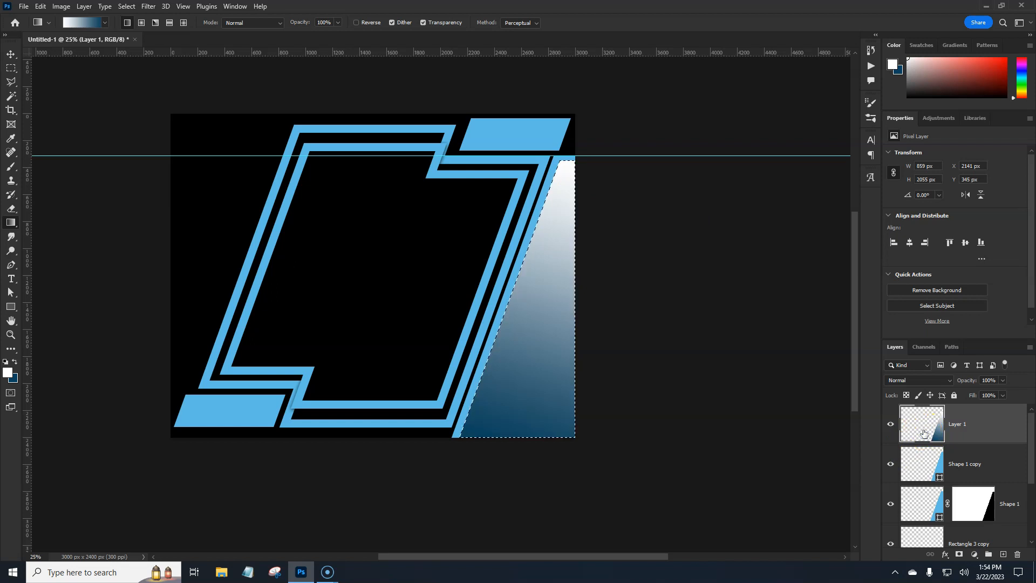
pyautogui.click(127, 6)
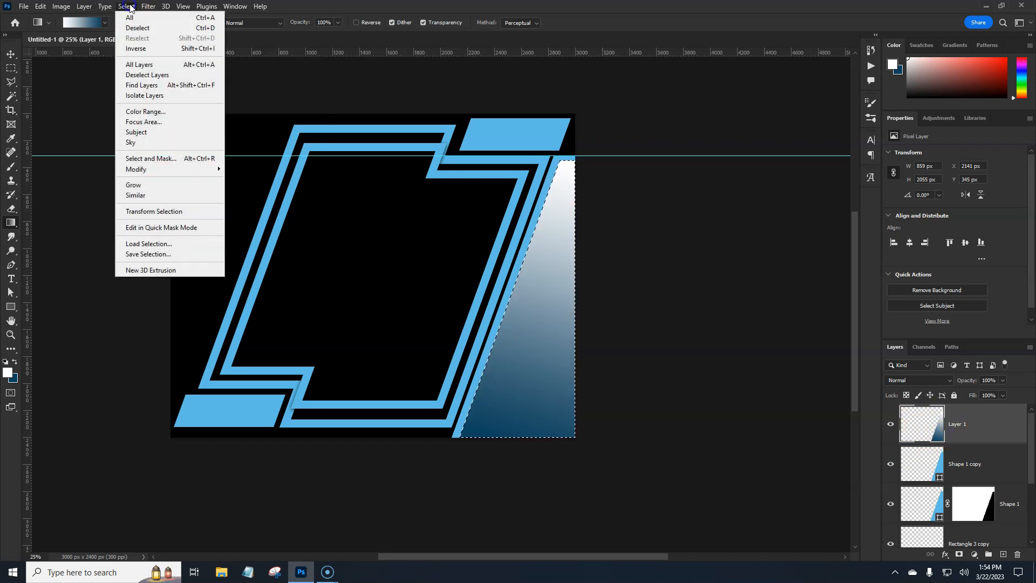
pyautogui.moveTo(171, 174)
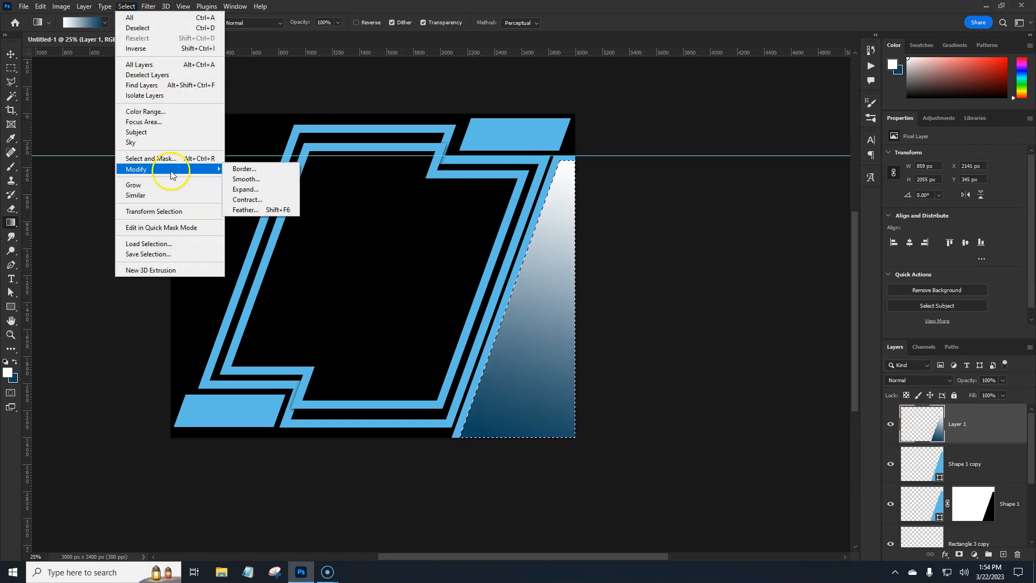
pyautogui.click(248, 199)
pyautogui.click(565, 181)
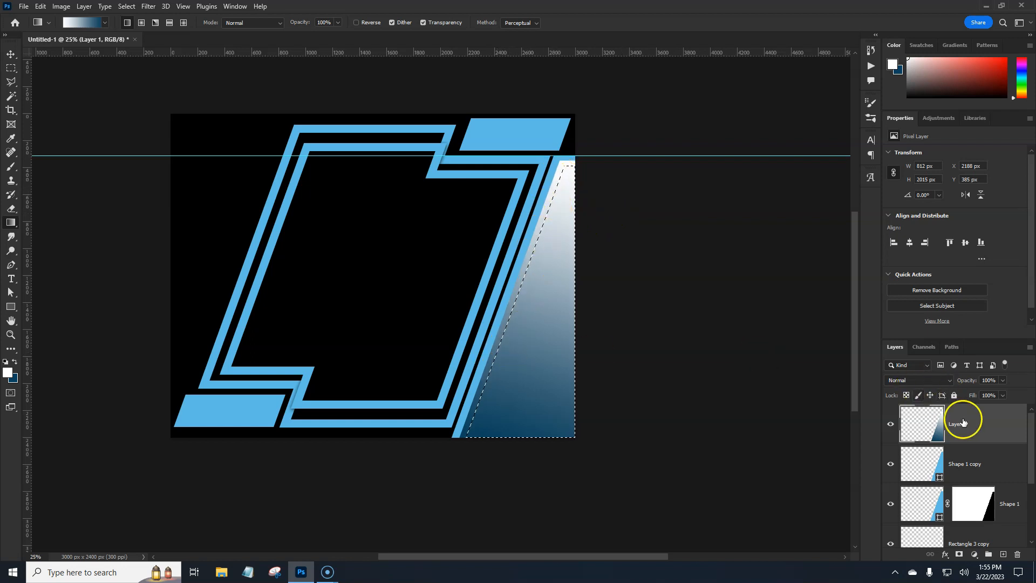
pyautogui.click(958, 556)
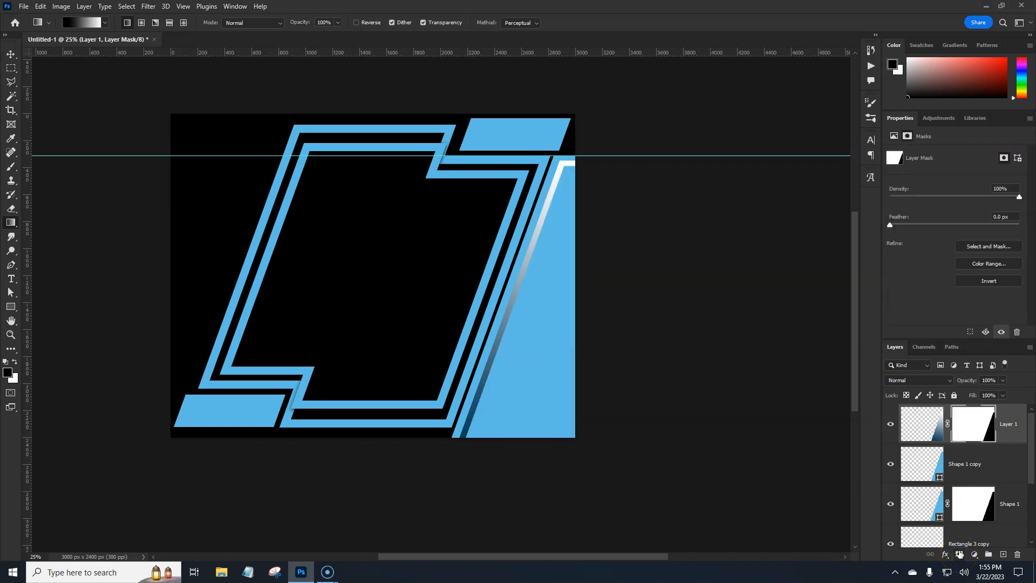
# Delete the Shape 1 copy layer and select Layer 1
pyautogui.click(891, 464)
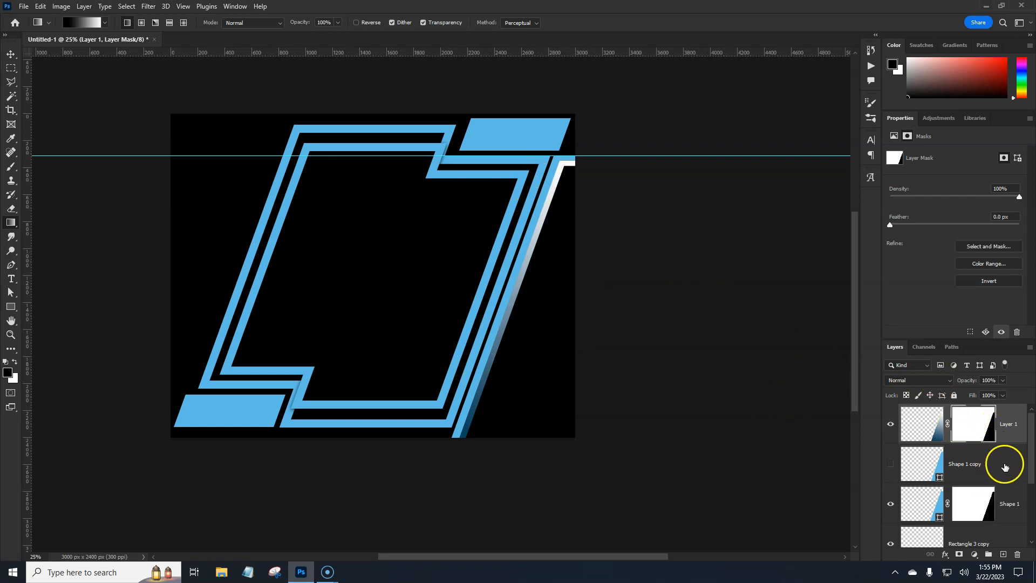
pyautogui.moveTo(1003, 468); pyautogui.dragTo(1017, 553)
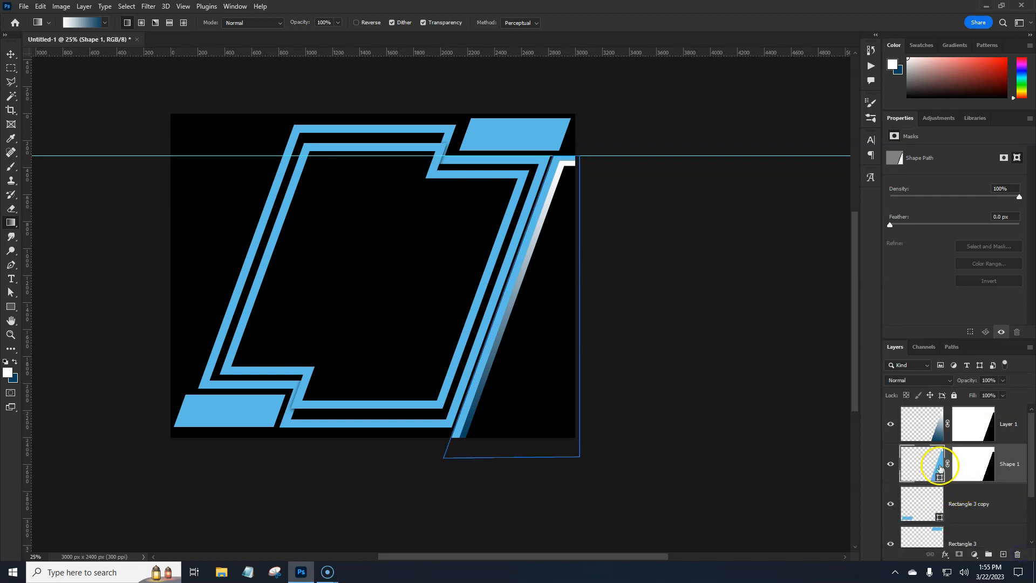
pyautogui.click(919, 430)
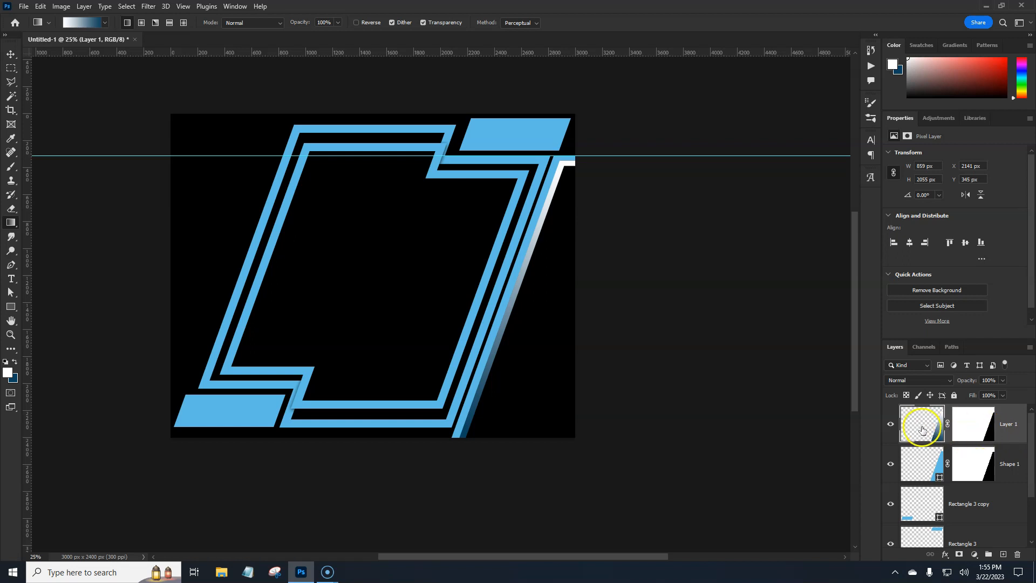
pyautogui.click(951, 421)
pyautogui.click(889, 424)
pyautogui.click(889, 424)
pyautogui.click(913, 423)
pyautogui.click(992, 431)
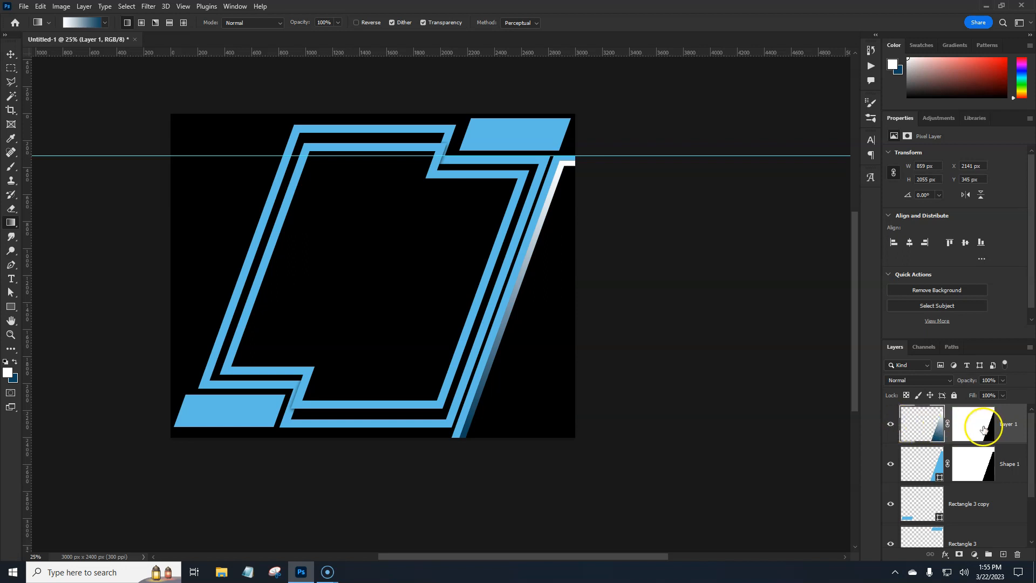
# Apply Layer 1's mask permanently and move the gradient strip to X 2161 px, Y 355 px, separating it from the blue strip
pyautogui.rightClick(974, 430)
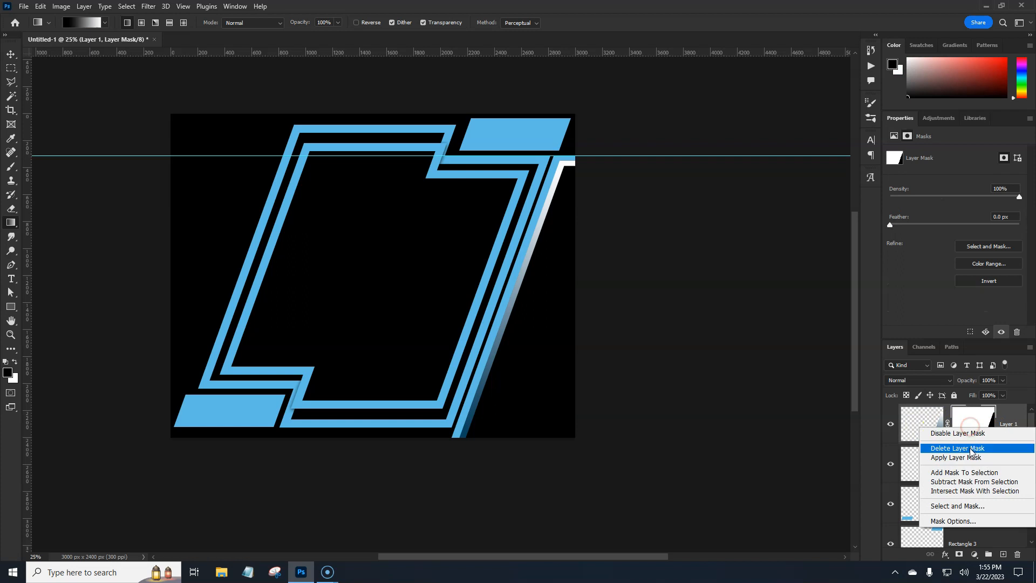
pyautogui.click(968, 458)
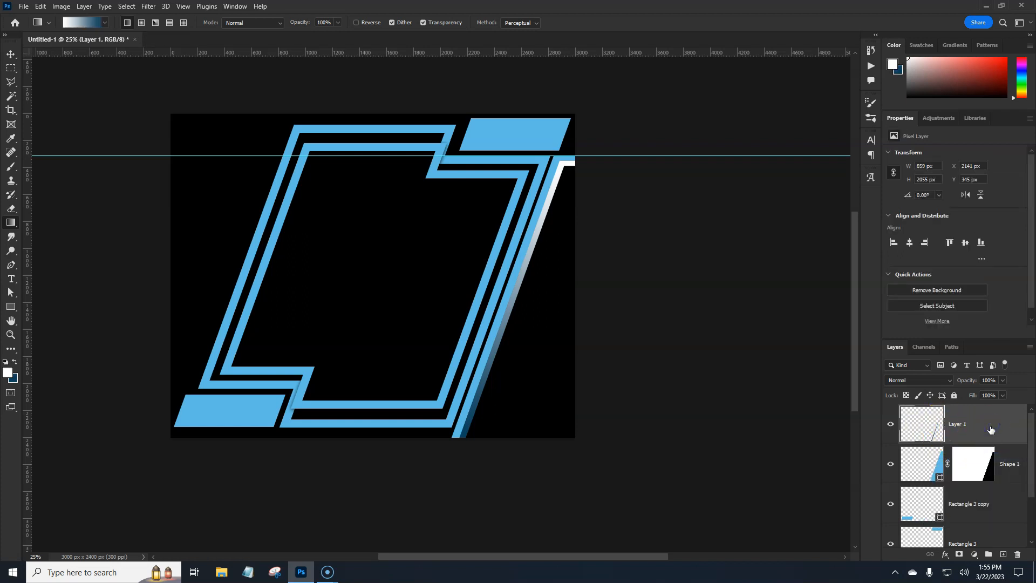
pyautogui.hotkey('ctrl', 't')
pyautogui.hotkey('shift', 'Down')
pyautogui.press('Return')
pyautogui.press('g')
pyautogui.click(998, 434)
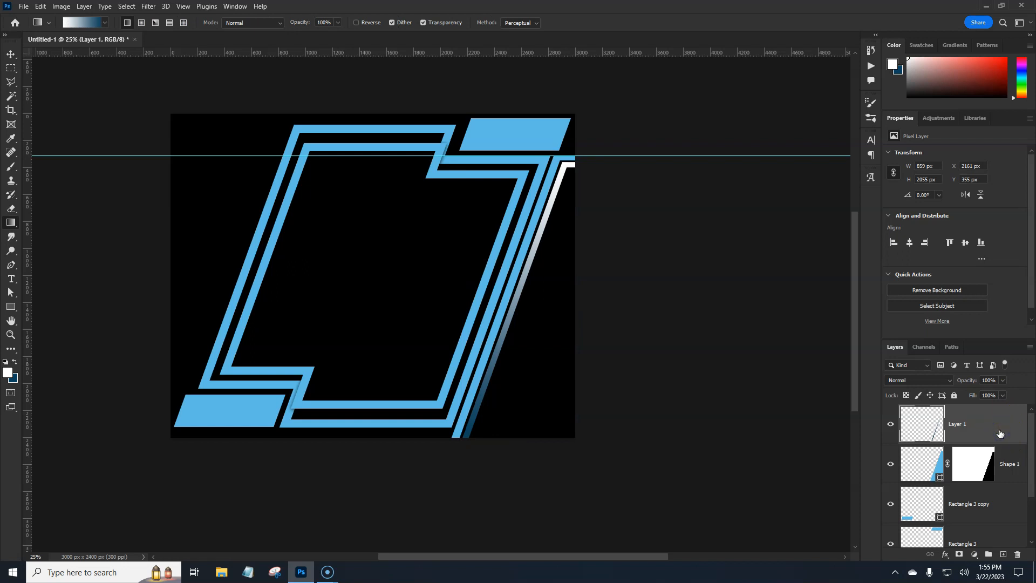
# Duplicate Layer 1 and place the copied gradient strip alongside the outlines' left edge at about X 113 px, Y 0 px
pyautogui.hotkey('ctrl', 'j')
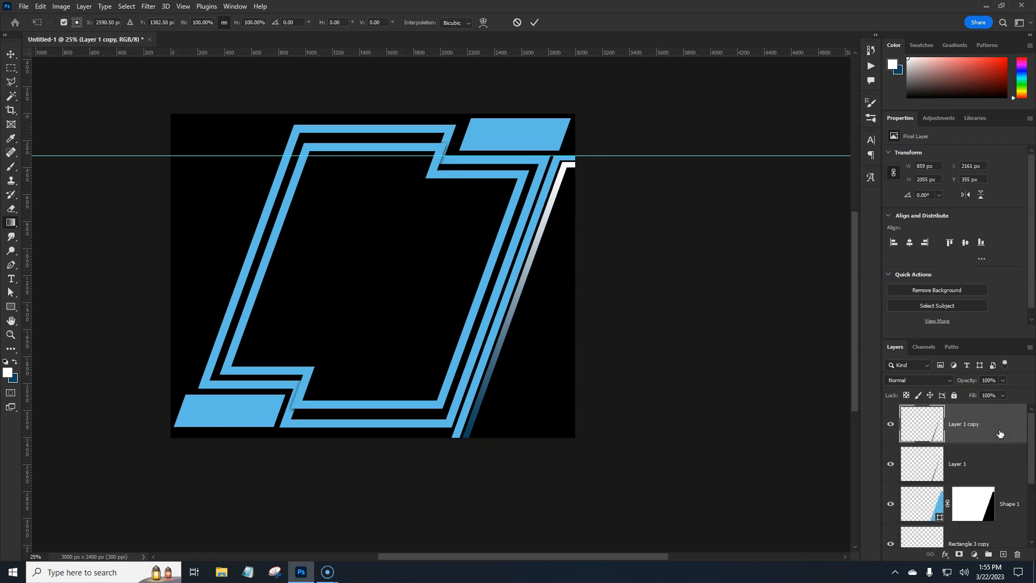
pyautogui.hotkey('ctrl', 't')
pyautogui.moveTo(534, 372); pyautogui.dragTo(258, 322)
pyautogui.press('Return')
pyautogui.press('g')
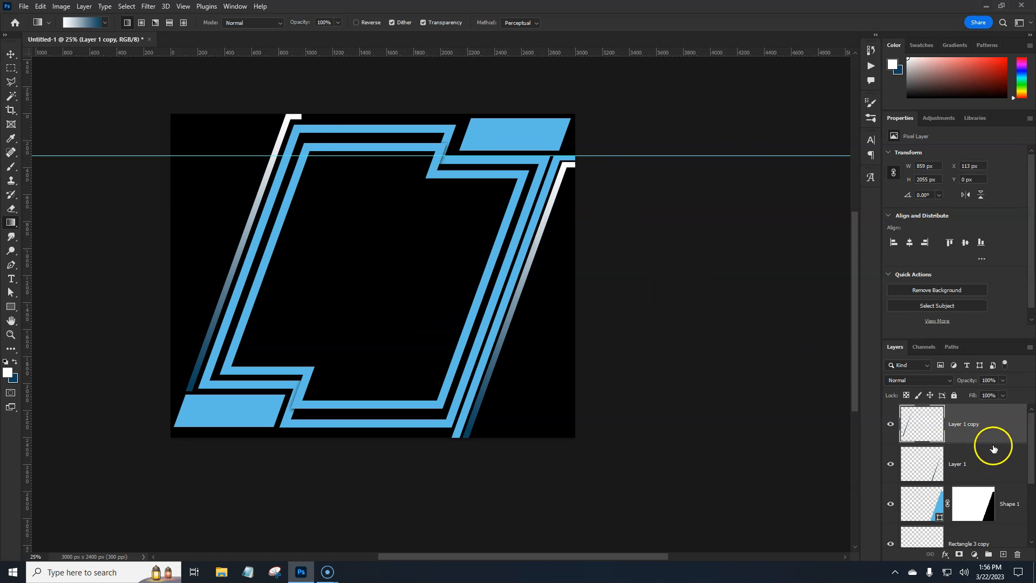
# Group all layers from Layer 1 copy down to Rectangle 3 and name the group "bg elements"
pyautogui.moveTo(1031, 453); pyautogui.dragTo(1033, 520)
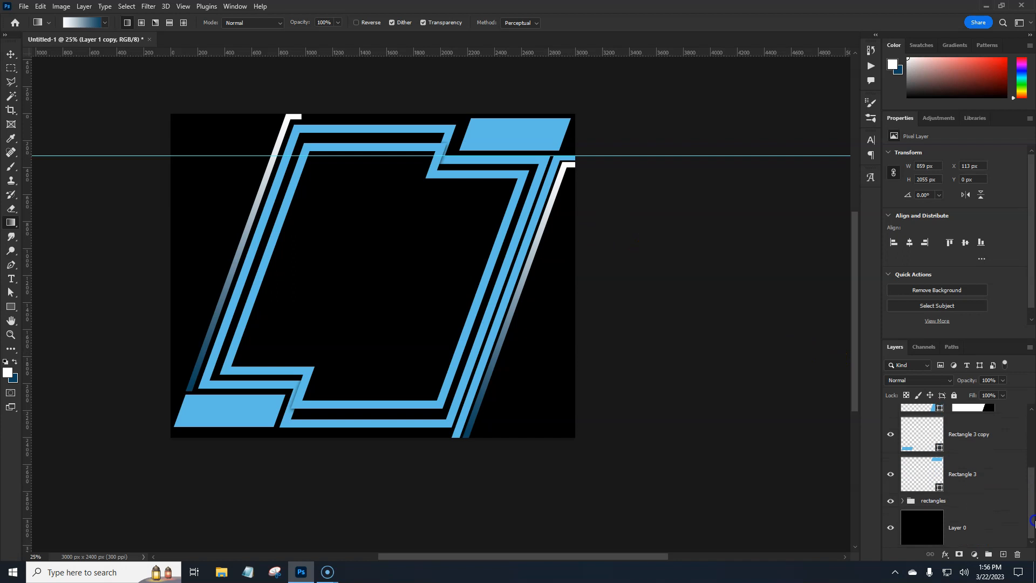
pyautogui.keyDown('shift'); pyautogui.click(988, 490); pyautogui.keyUp('shift')
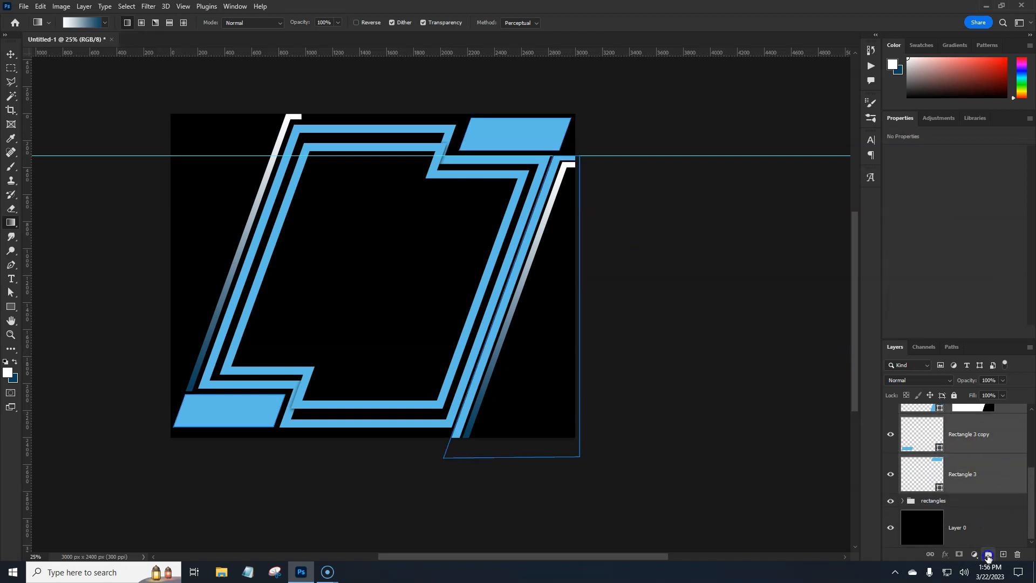
pyautogui.click(988, 555)
pyautogui.doubleClick(934, 411)
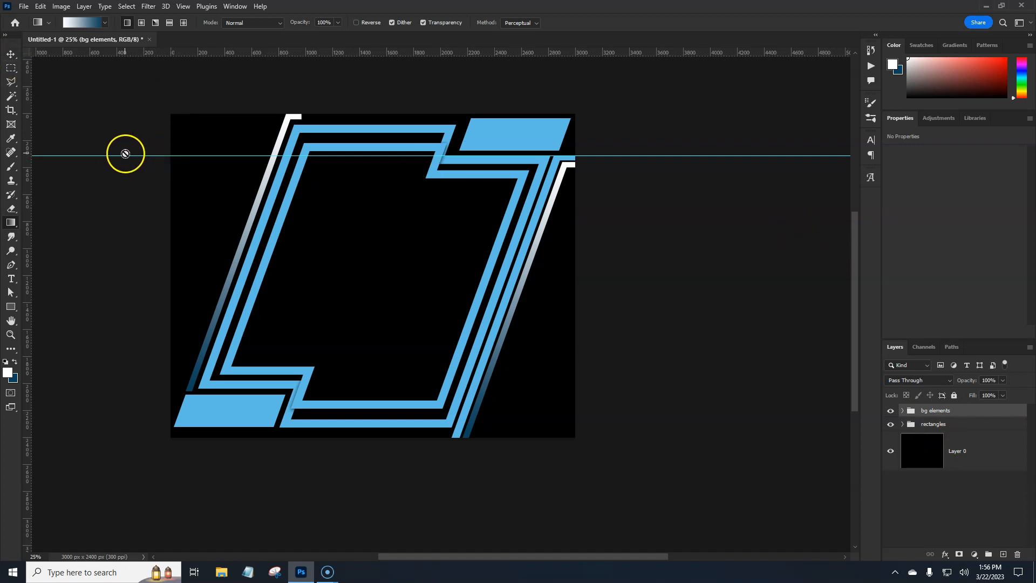
# Remove the horizontal guide from the canvas and leave the rulers displayed
pyautogui.click(11, 54)
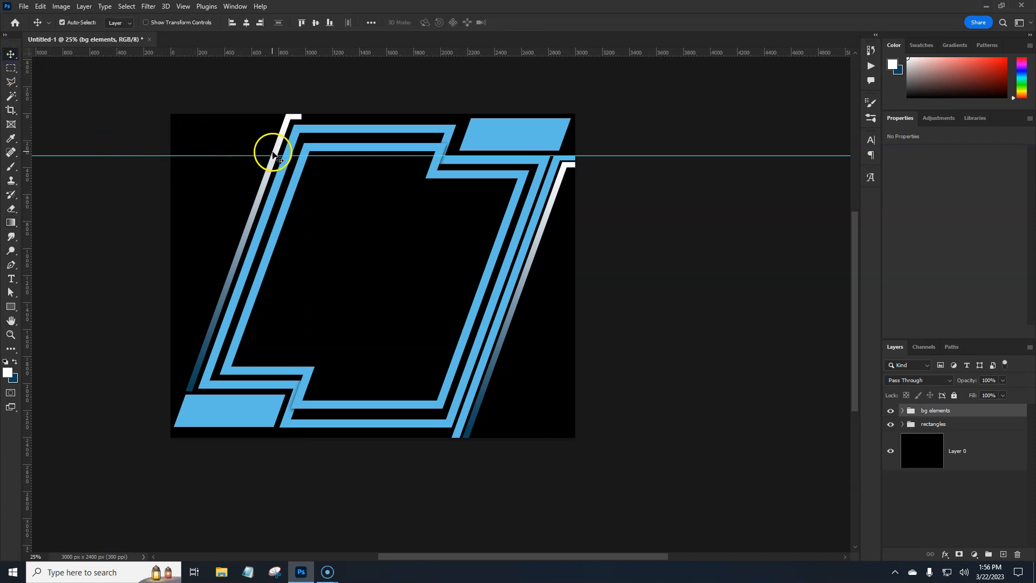
pyautogui.moveTo(109, 157); pyautogui.dragTo(118, 52)
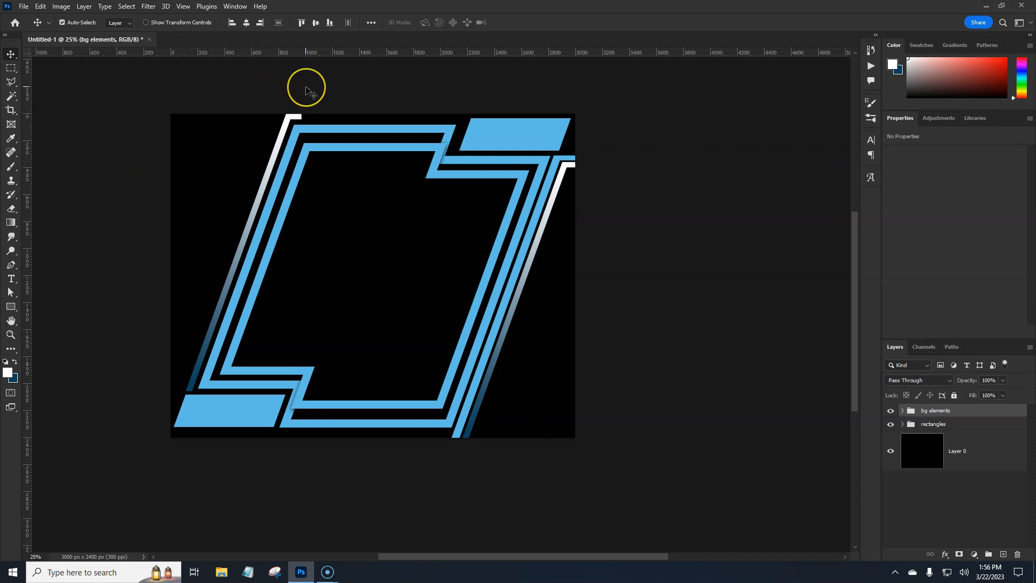
pyautogui.hotkey('ctrl', 'r')
pyautogui.hotkey('ctrl', 'r')
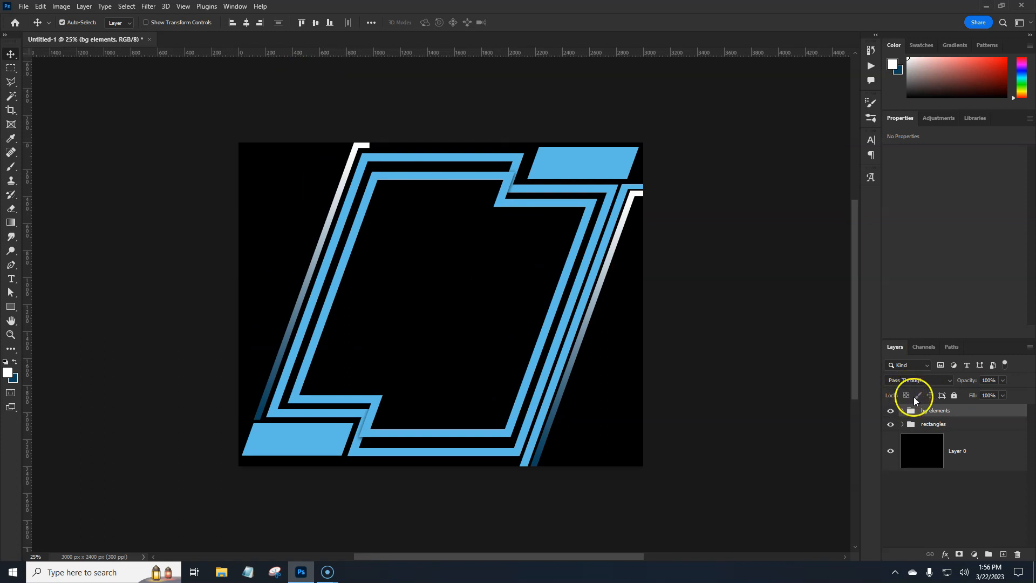
# Add a linear Gradient Overlay at 90° with the "black hard light" gradient to the rectangles group, leaving its layer style settings open
pyautogui.click(892, 424)
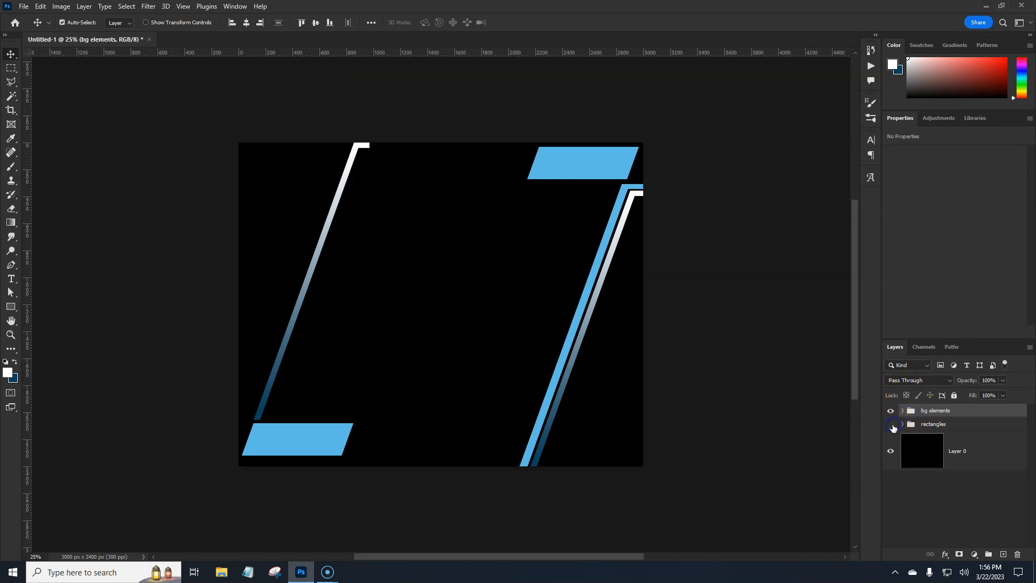
pyautogui.click(891, 424)
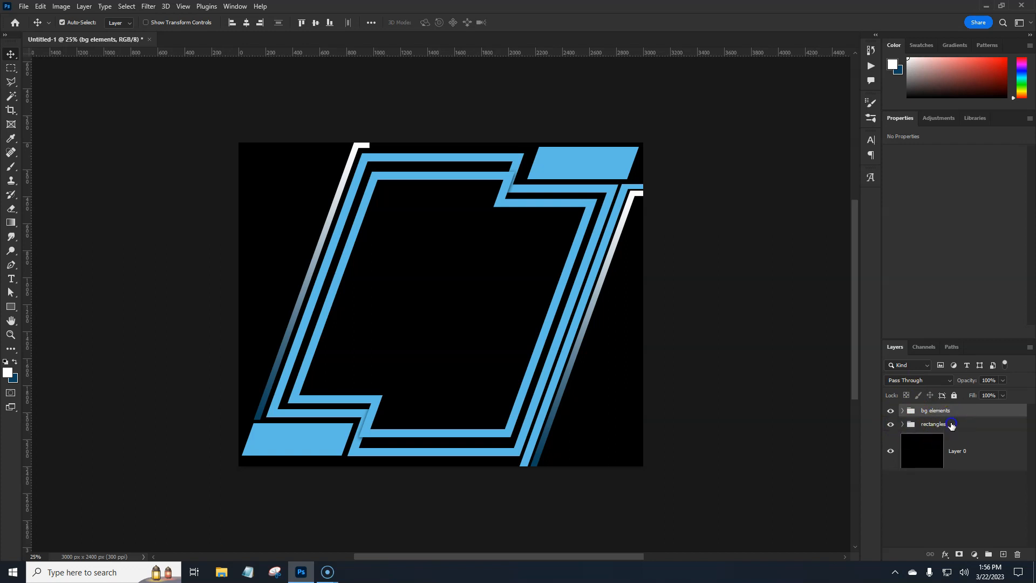
pyautogui.click(951, 426)
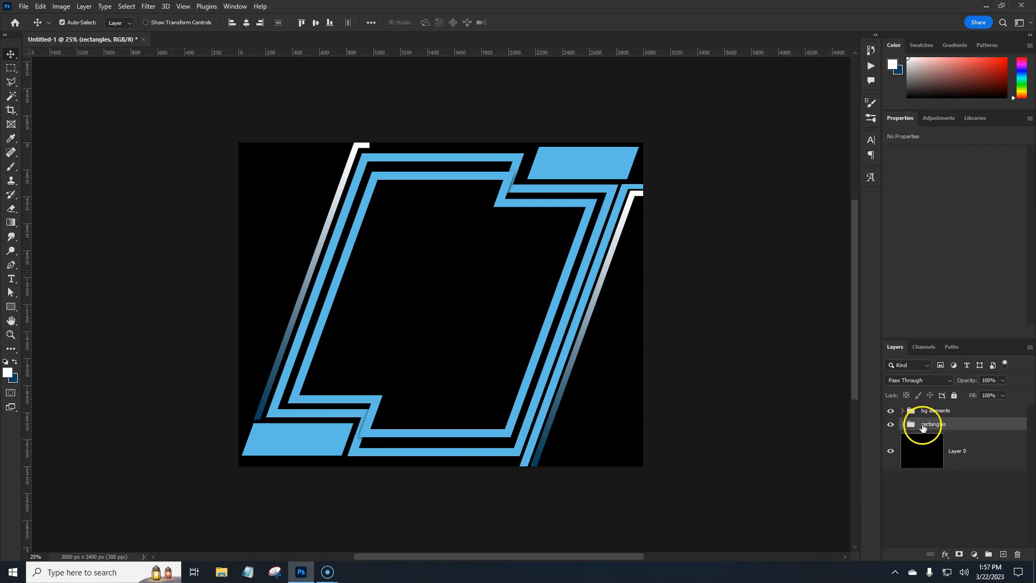
pyautogui.click(967, 426)
pyautogui.doubleClick(967, 426)
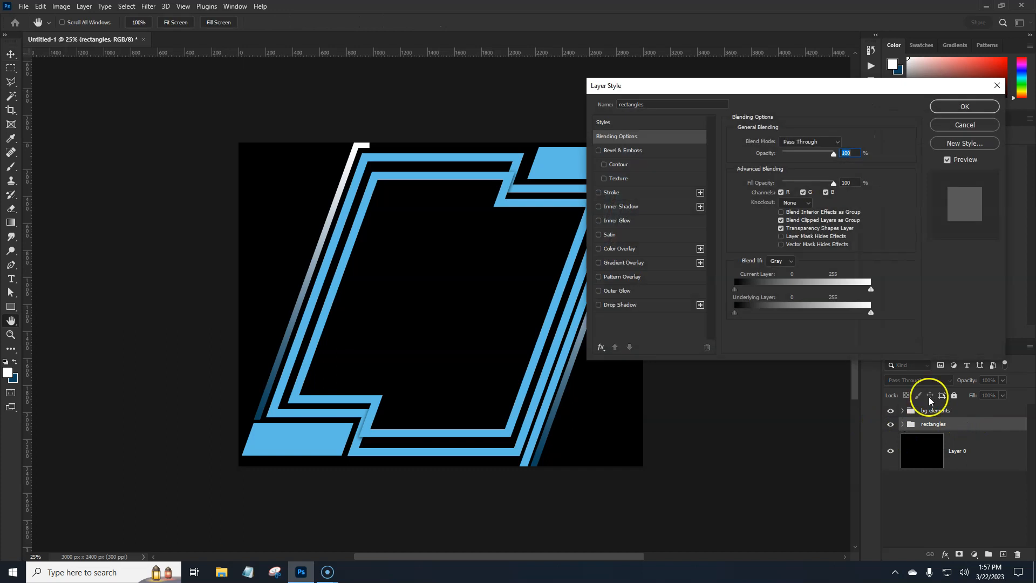
pyautogui.click(647, 264)
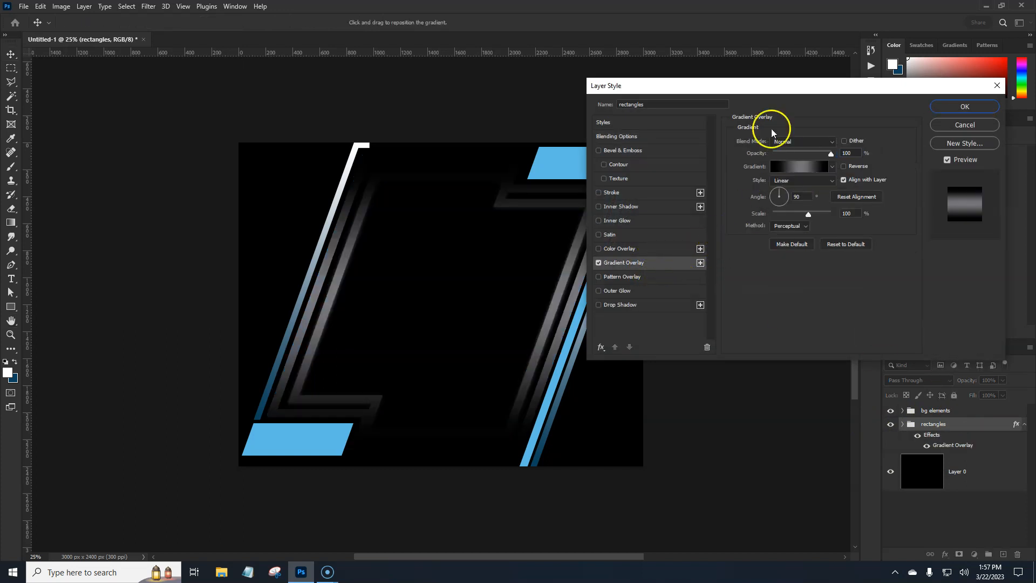
pyautogui.moveTo(774, 87); pyautogui.dragTo(845, 87)
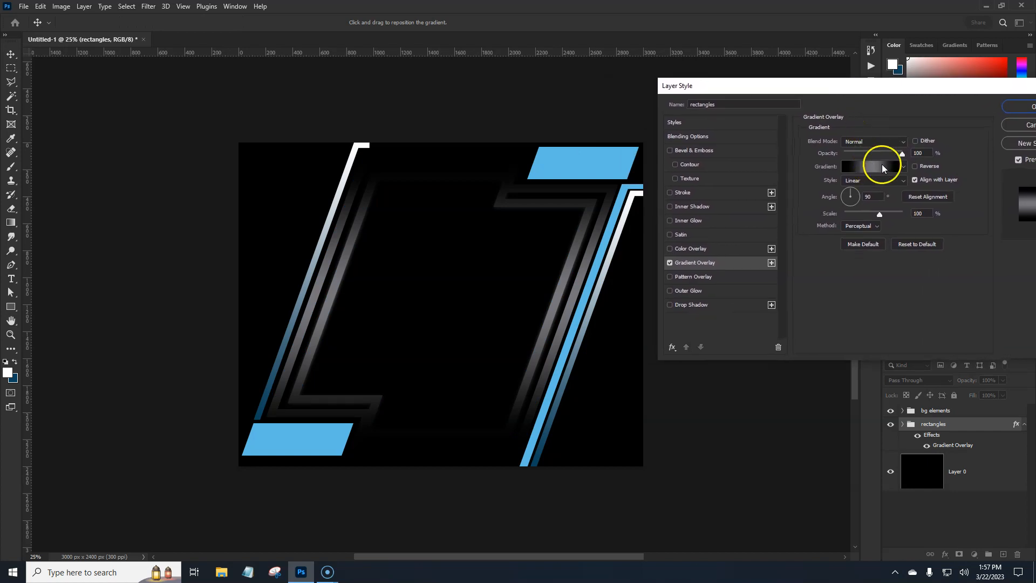
# Examine the color of the overlay gradient's middle stop and set the overlay opacity back to 100%
pyautogui.moveTo(901, 155); pyautogui.dragTo(886, 157)
pyautogui.click(879, 168)
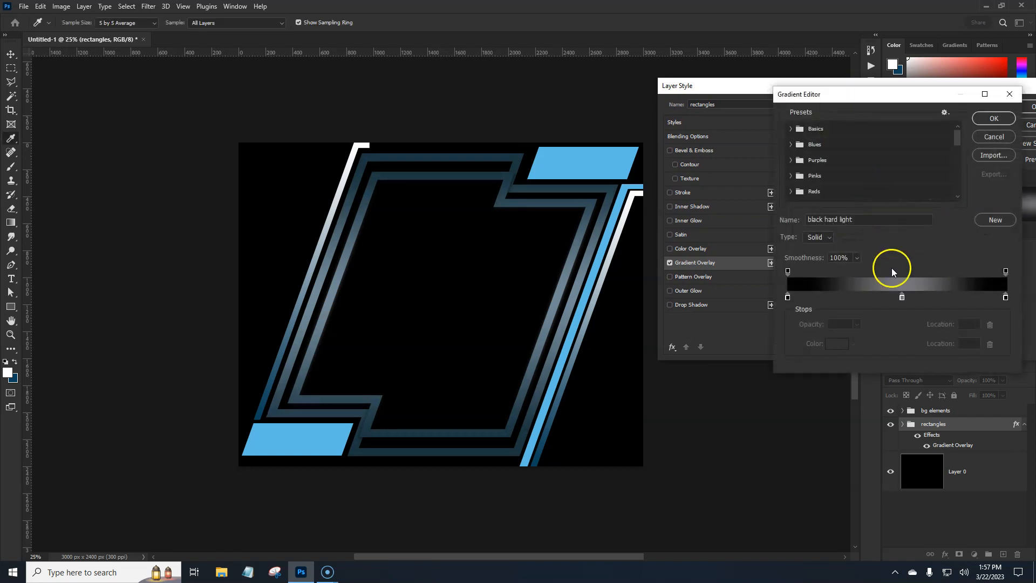
pyautogui.click(902, 298)
pyautogui.click(836, 343)
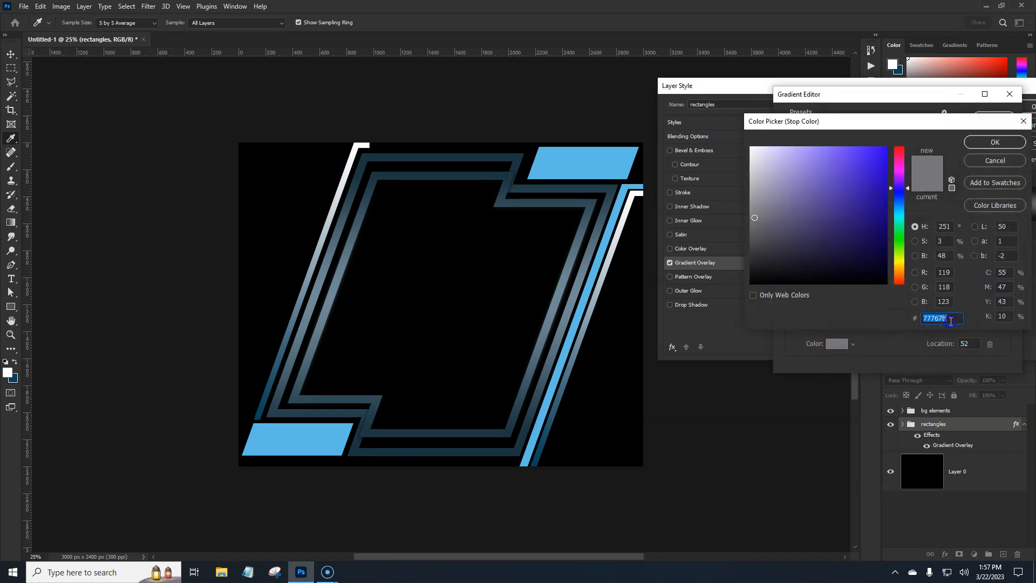
pyautogui.click(998, 144)
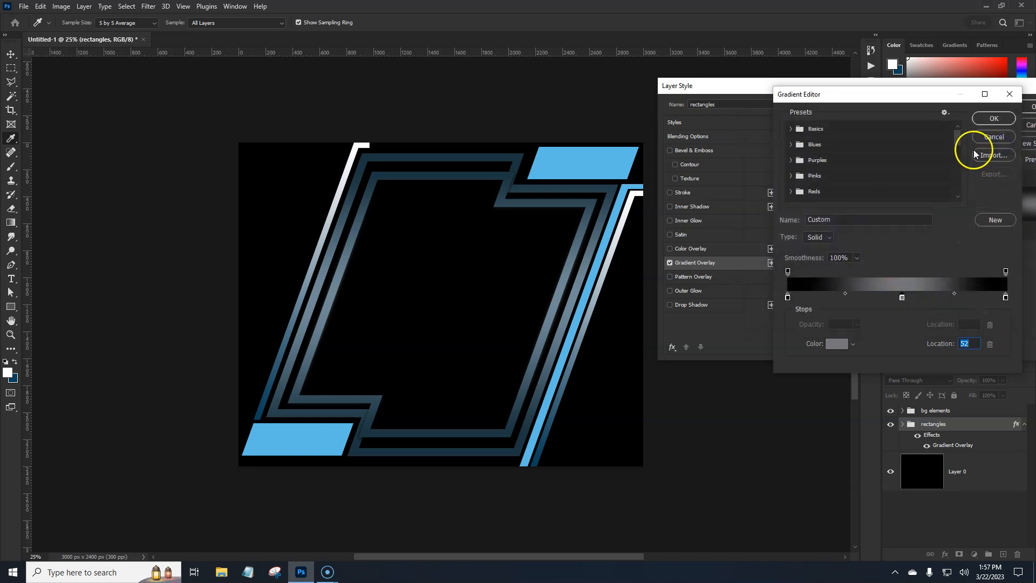
pyautogui.click(993, 118)
pyautogui.moveTo(886, 154)
pyautogui.mouseDown()
pyautogui.moveTo(906, 152)
pyautogui.moveTo(894, 155)
pyautogui.mouseUp()
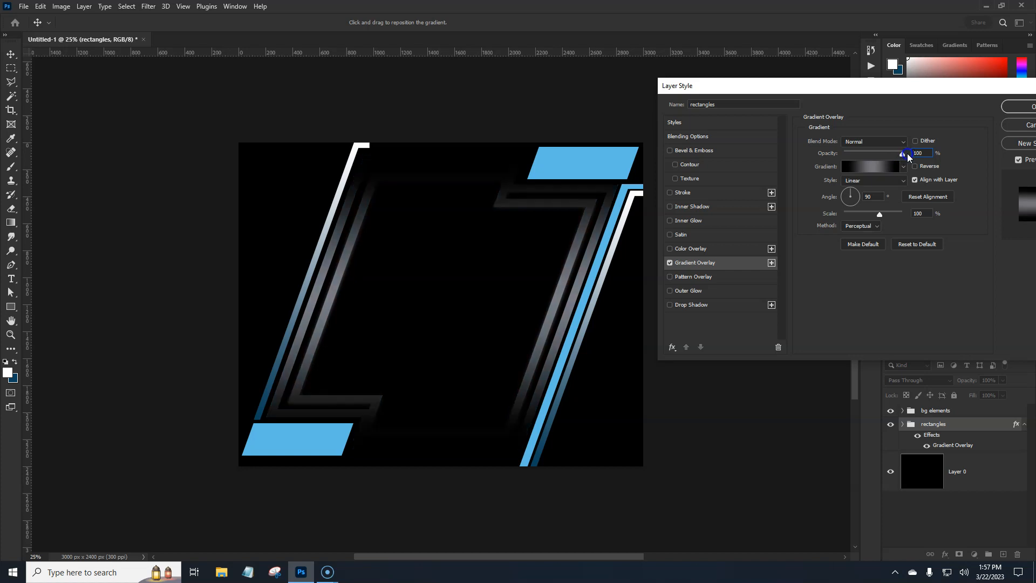
# Add an 8 px inside stroke to the rectangles group, using light blue 5ebbe4 sampled from the side strip, and apply the styles
pyautogui.click(703, 194)
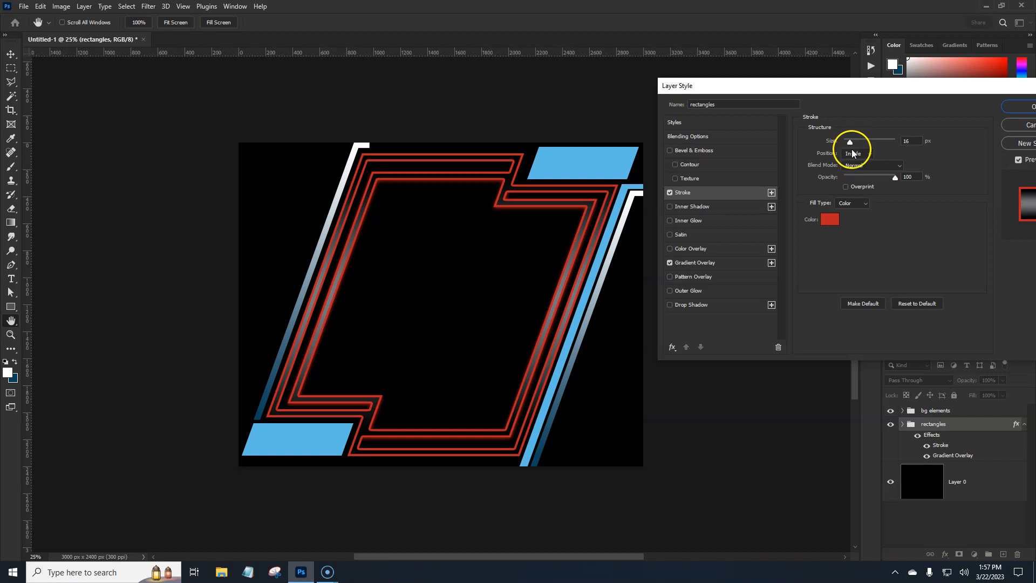
pyautogui.moveTo(849, 142); pyautogui.dragTo(848, 146)
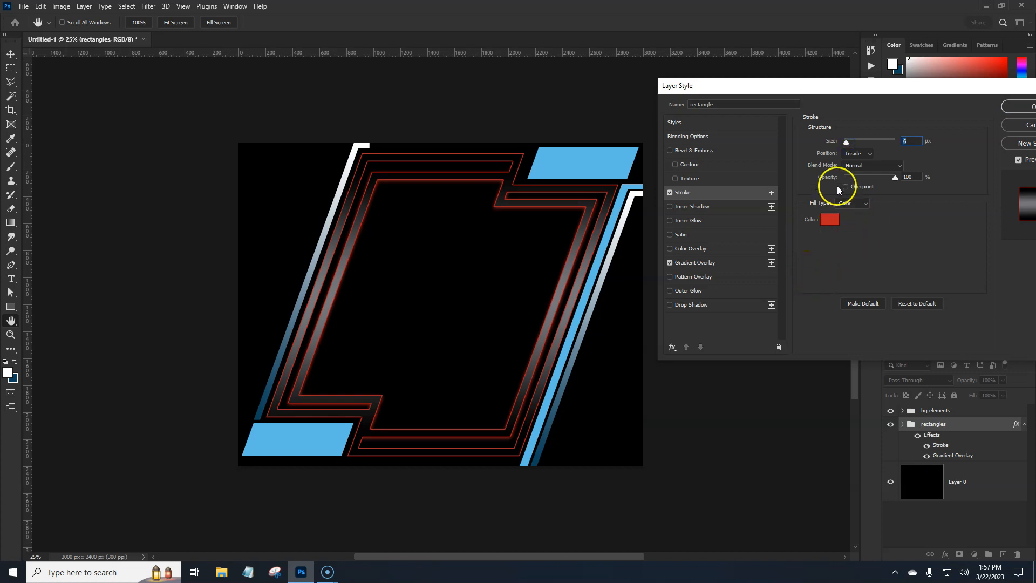
pyautogui.moveTo(850, 146)
pyautogui.mouseDown()
pyautogui.moveTo(874, 147)
pyautogui.moveTo(847, 148)
pyautogui.mouseUp()
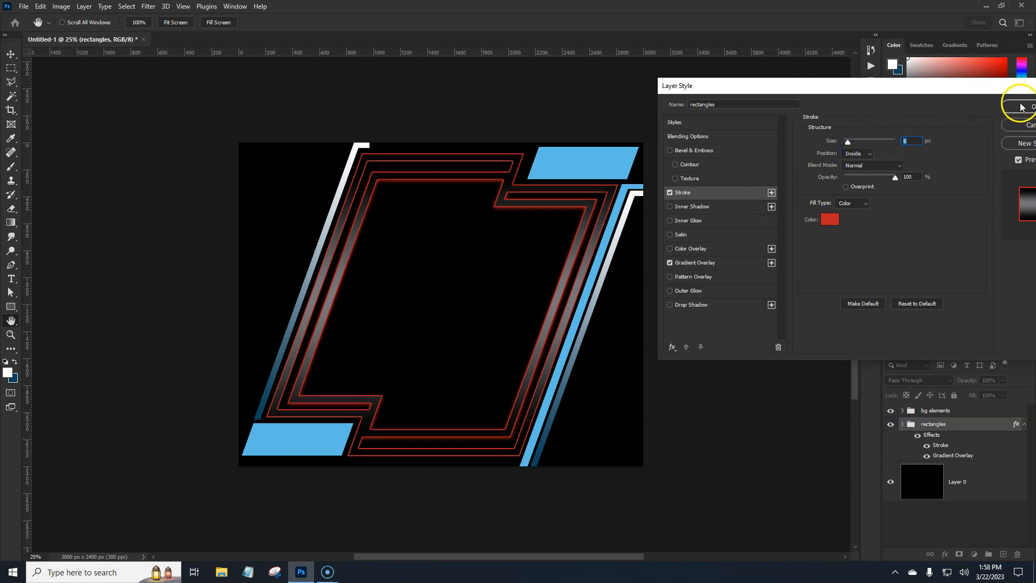
pyautogui.click(830, 219)
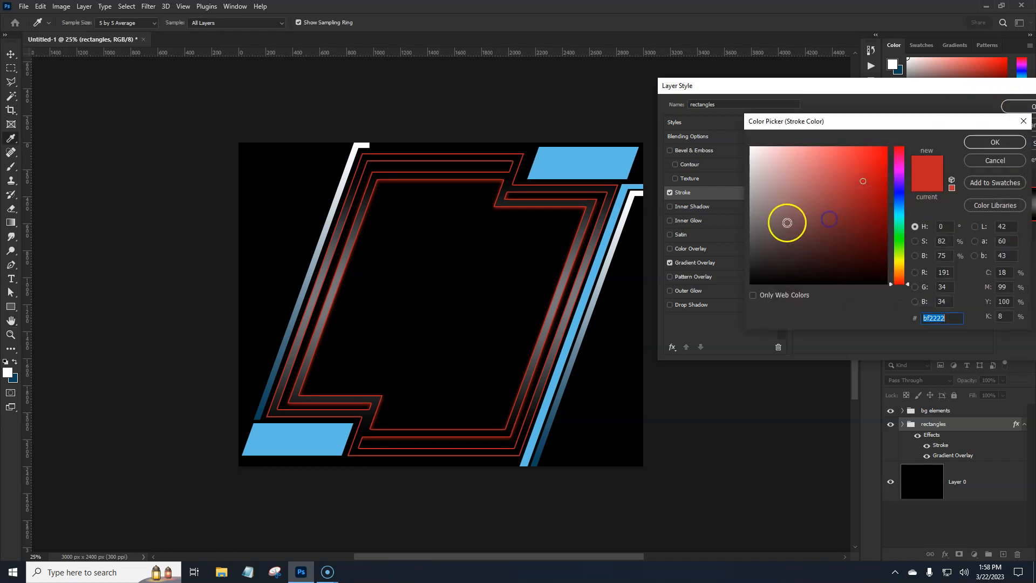
pyautogui.click(621, 196)
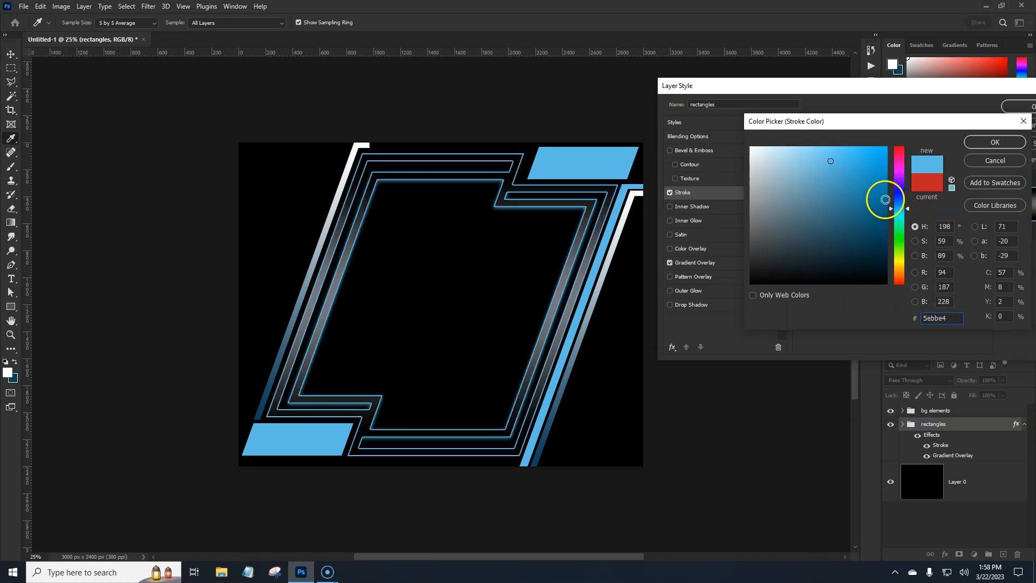
pyautogui.click(995, 142)
pyautogui.click(1023, 111)
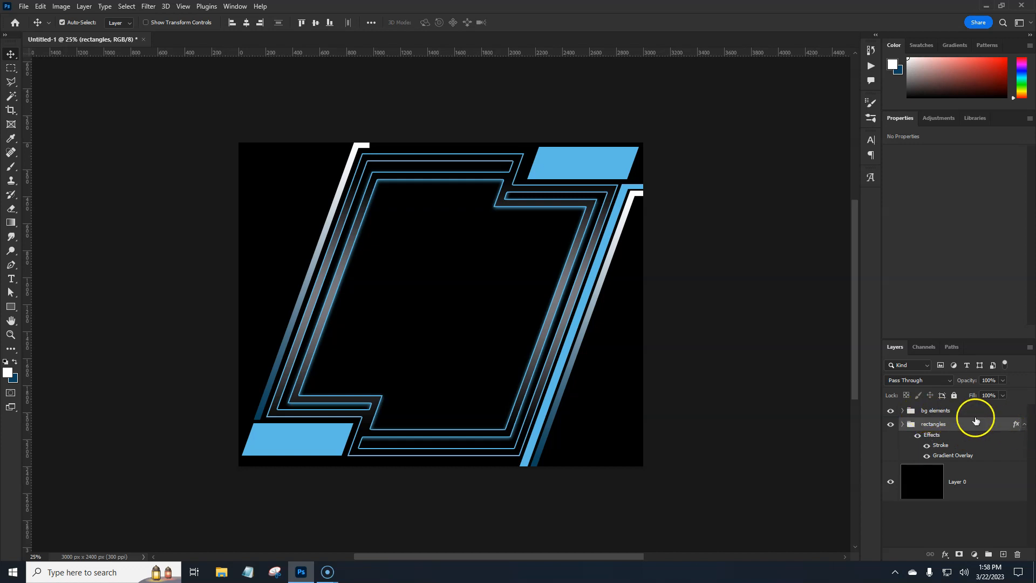
# Try copying the rectangles group's layer styles to the bg elements group, and undo the copy
pyautogui.click(1016, 426)
pyautogui.moveTo(1015, 418); pyautogui.dragTo(1014, 421)
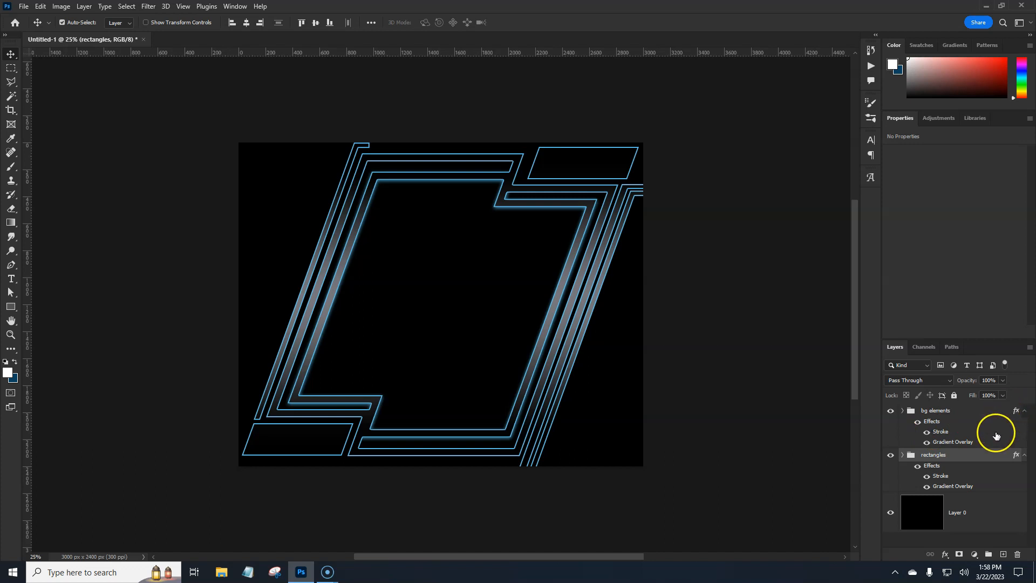
pyautogui.hotkey('ctrl', 'z')
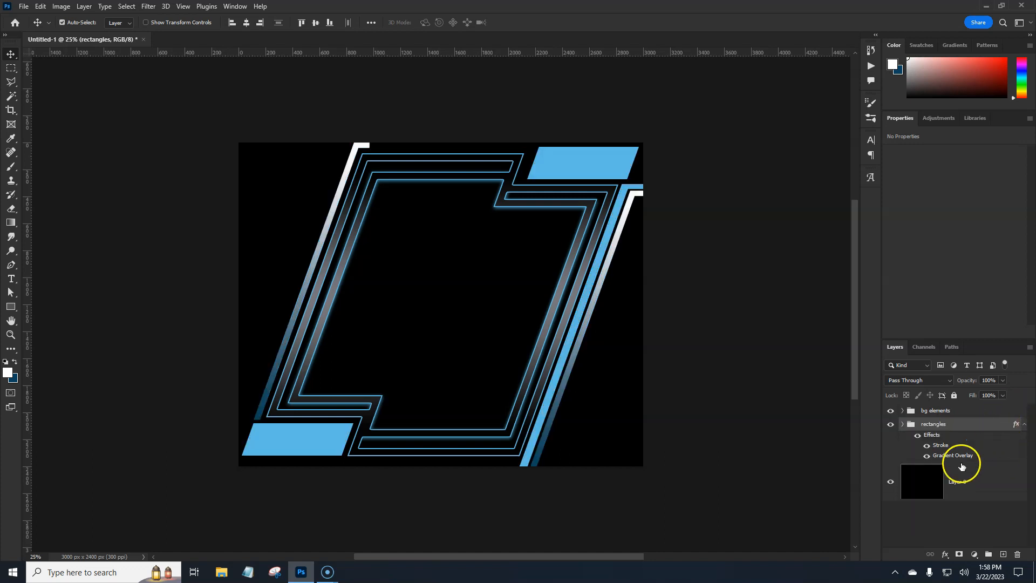
# Give Layer 1 copy in the bg elements group a black-gray Gradient Overlay and a 4 px inside stroke in light blue
pyautogui.click(903, 424)
pyautogui.click(902, 411)
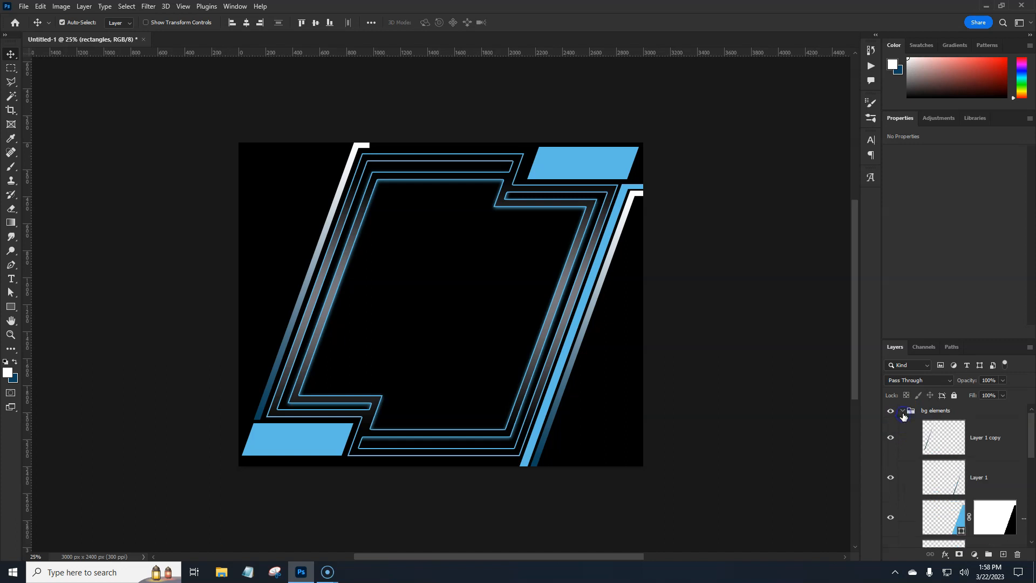
pyautogui.click(983, 439)
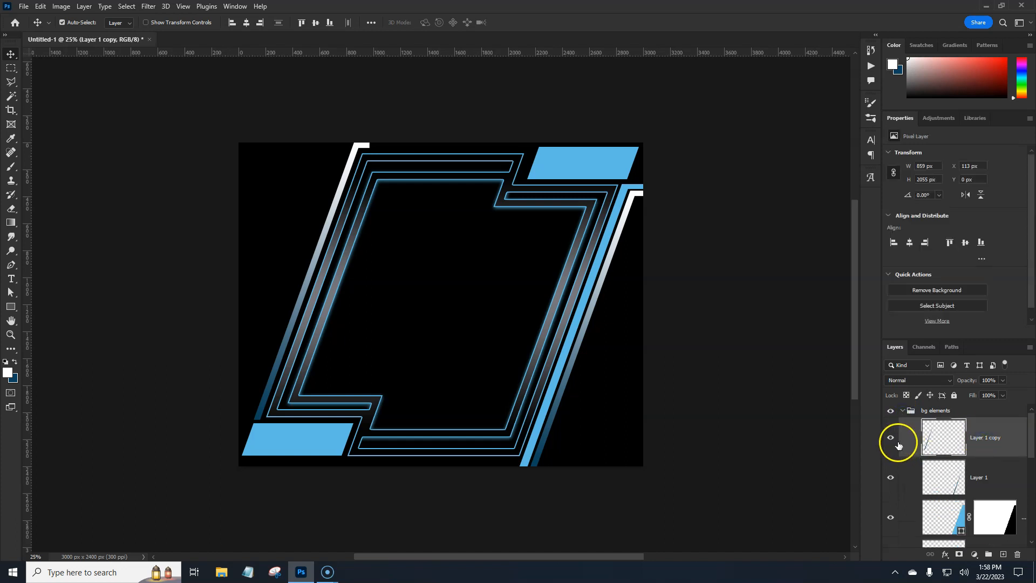
pyautogui.click(995, 450)
pyautogui.doubleClick(996, 450)
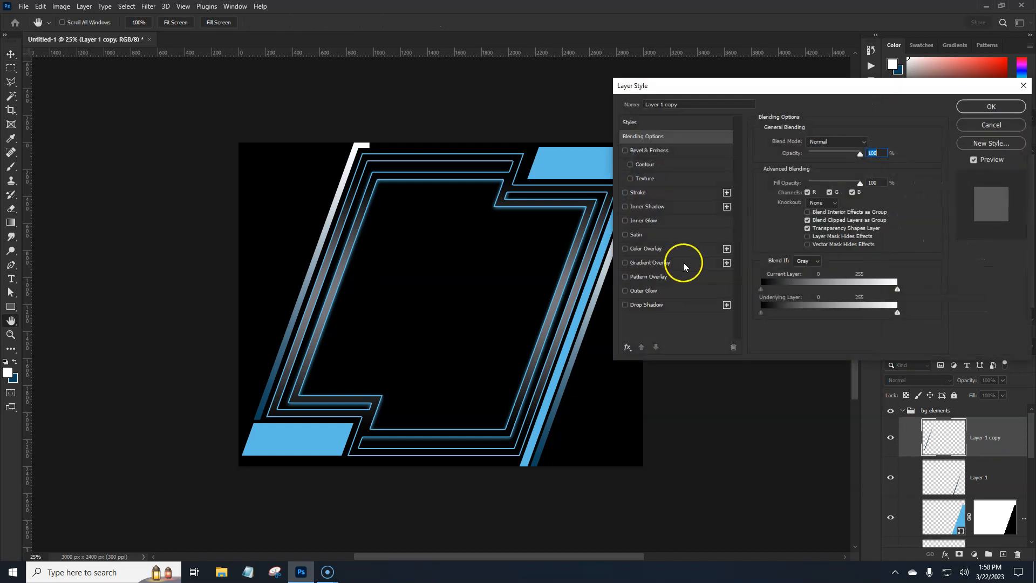
pyautogui.click(684, 263)
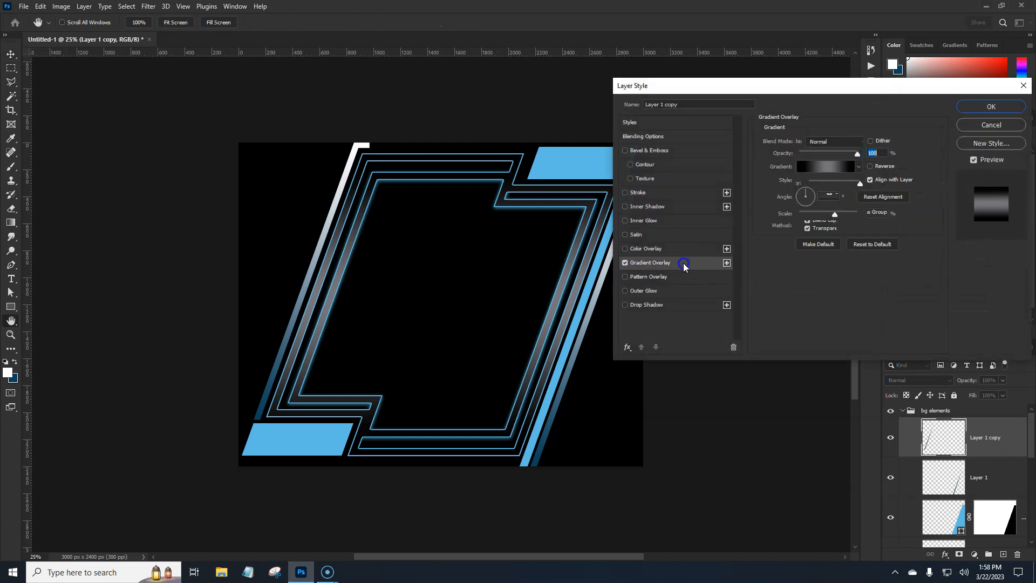
pyautogui.click(659, 196)
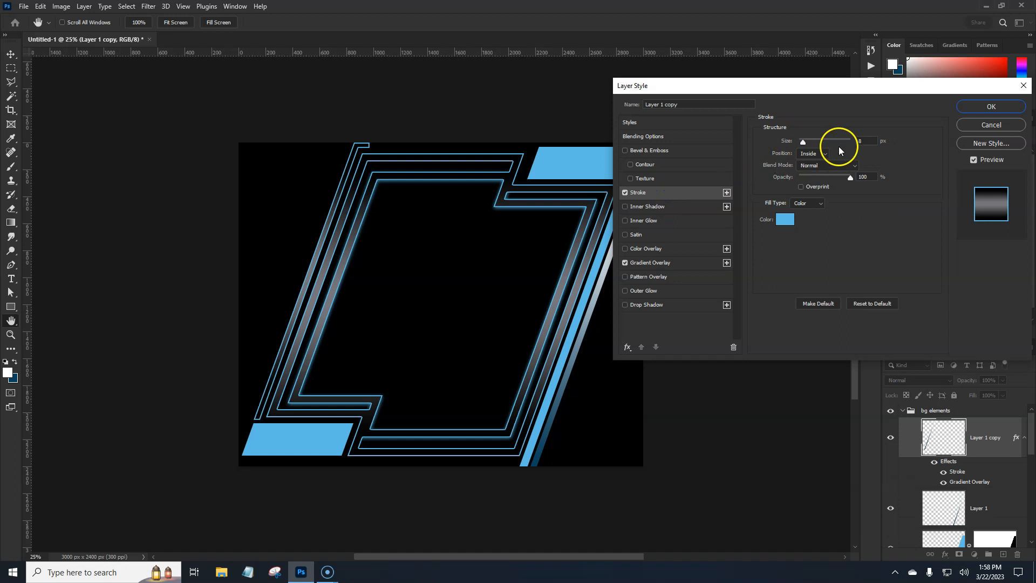
pyautogui.doubleClick(859, 141)
pyautogui.write('1')
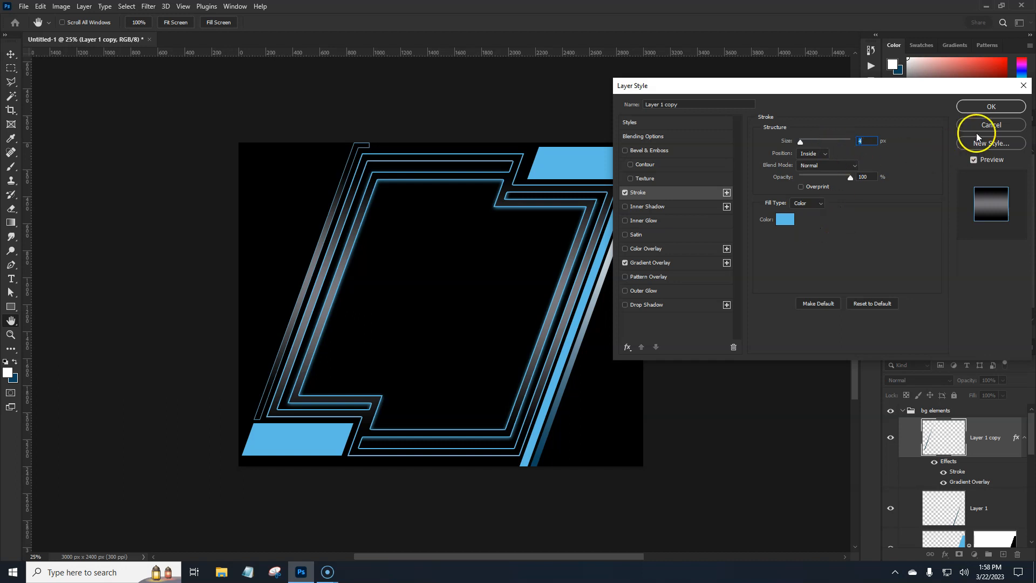
pyautogui.click(992, 106)
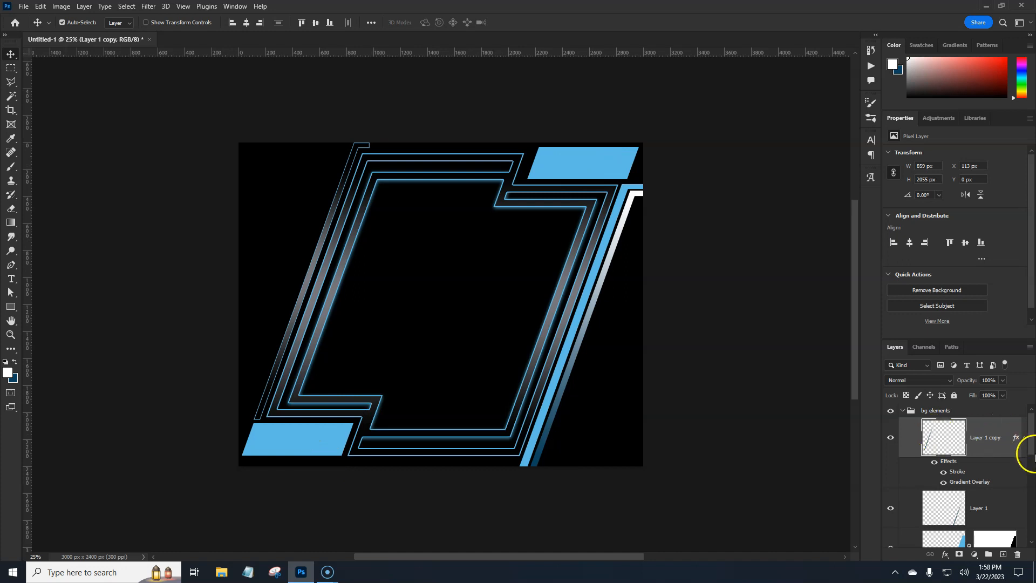
# Duplicate Layer 1 copy's stroke and gradient overlay effects onto Layer 1
pyautogui.moveTo(1031, 451); pyautogui.dragTo(1031, 458)
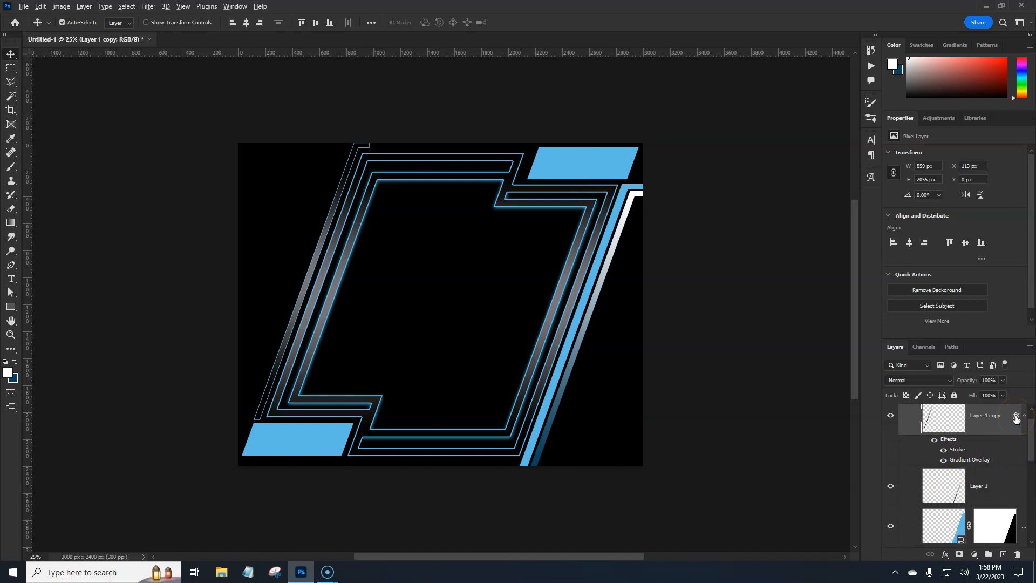
pyautogui.moveTo(1015, 416); pyautogui.dragTo(1005, 492)
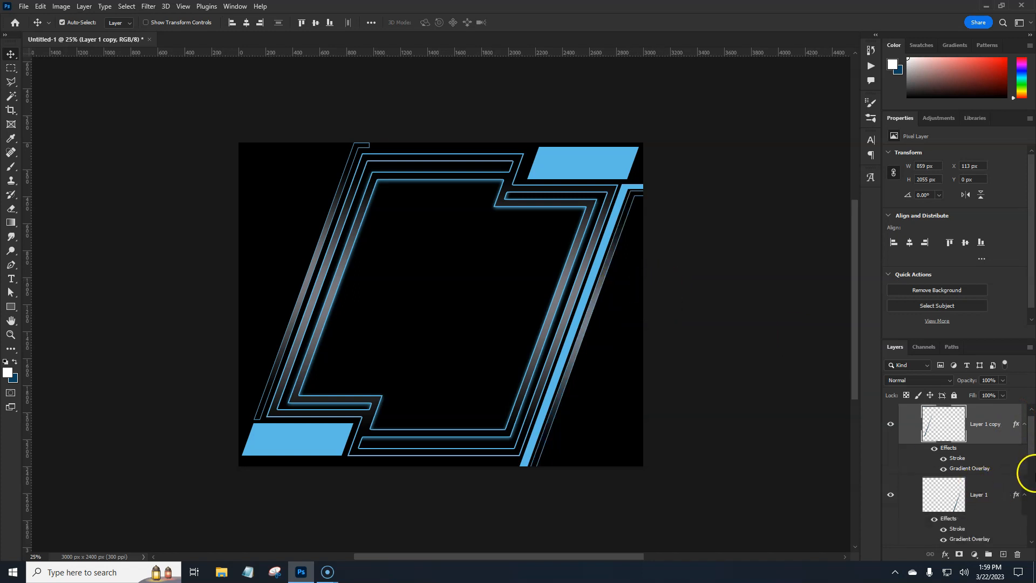
# Copy Layer 1 copy's layer style and paste it onto the masked Shape 1 side strip
pyautogui.rightClick(1013, 427)
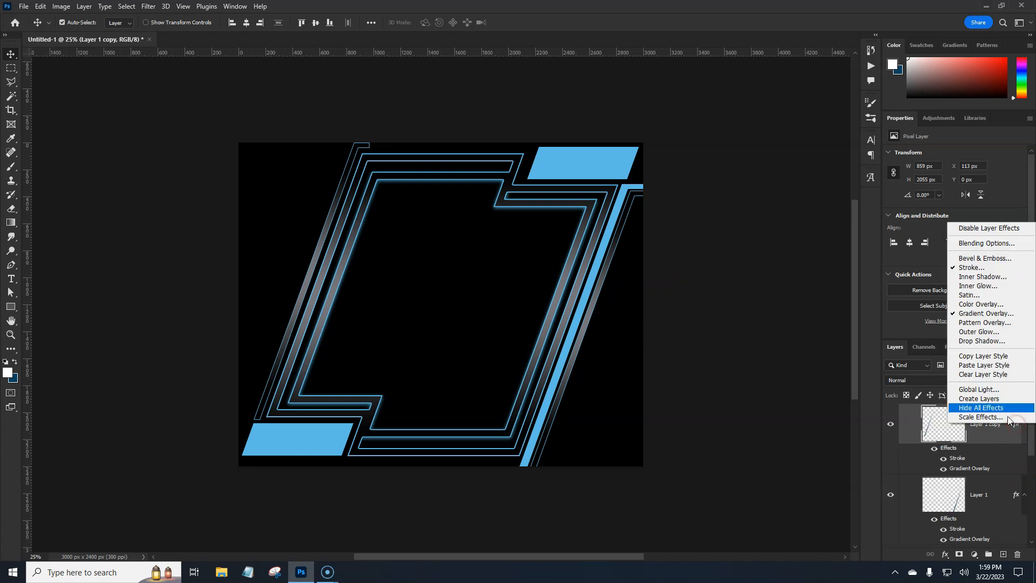
pyautogui.click(984, 356)
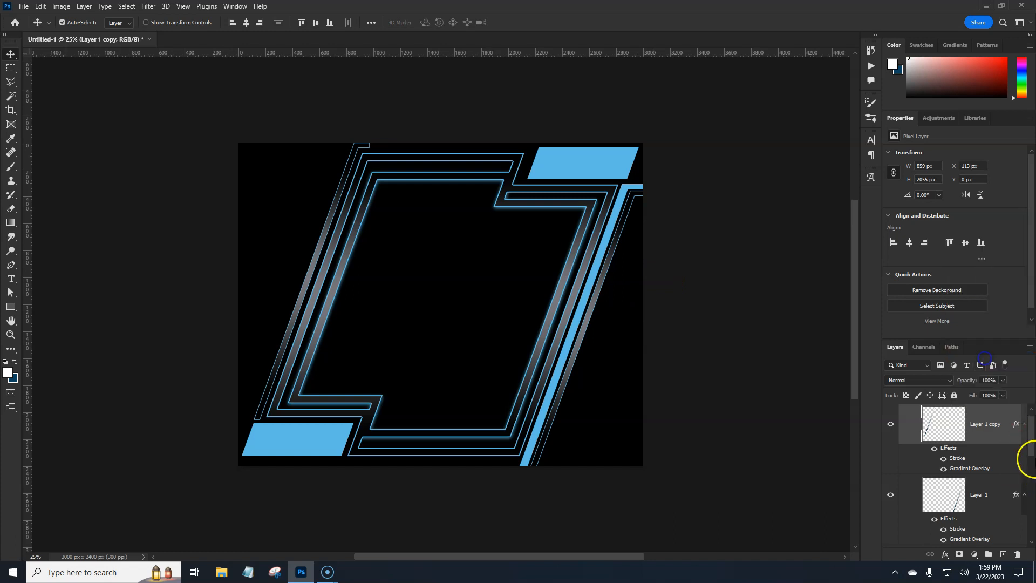
pyautogui.moveTo(1031, 448); pyautogui.dragTo(1032, 483)
pyautogui.click(891, 428)
pyautogui.click(890, 429)
pyautogui.rightClick(1019, 443)
pyautogui.click(1021, 443)
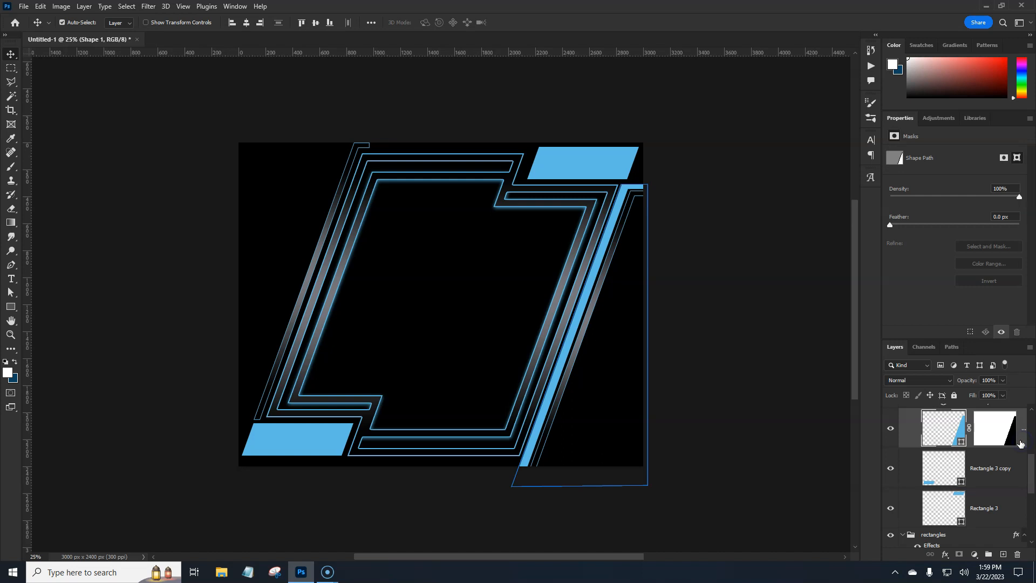
pyautogui.rightClick(1020, 442)
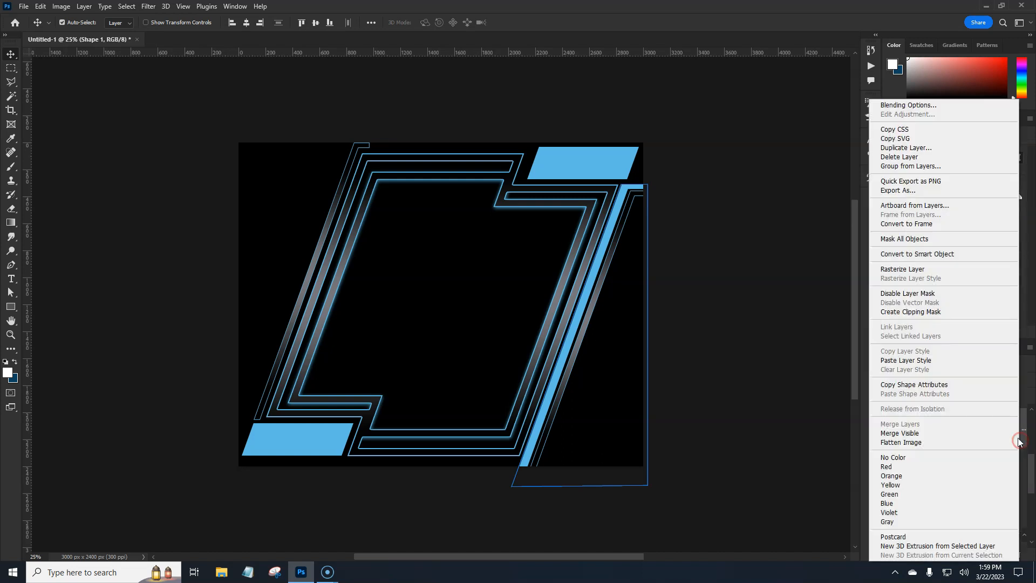
pyautogui.click(909, 360)
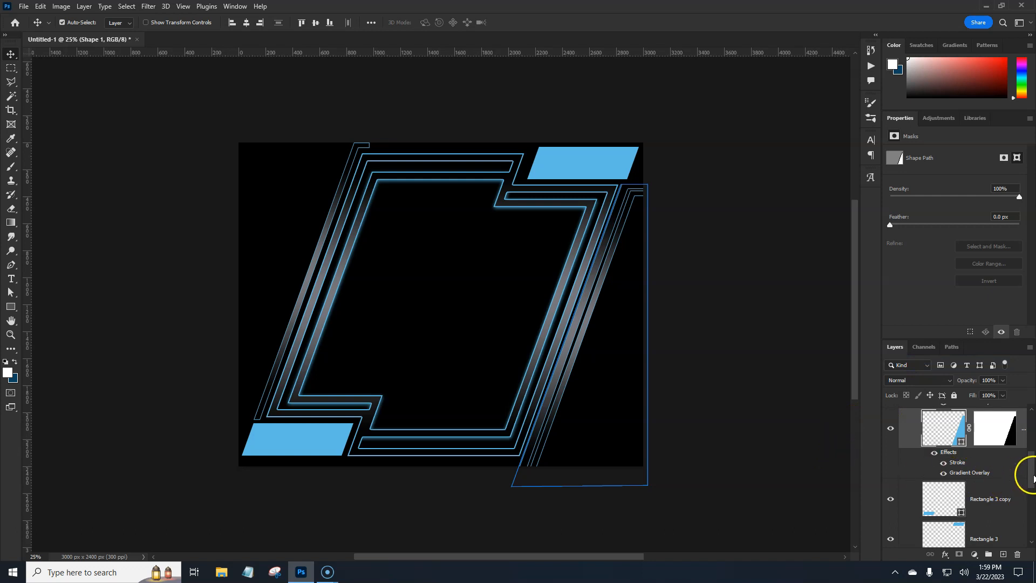
# Hide all the layer effects on the masked Shape 1 side strip
pyautogui.scroll(-2, 1032, 478)
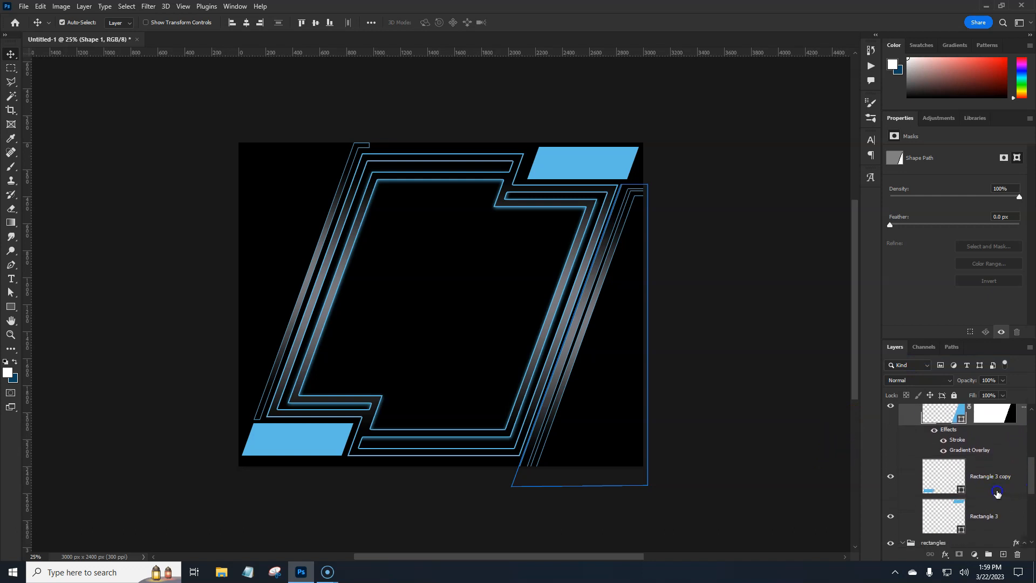
pyautogui.click(992, 487)
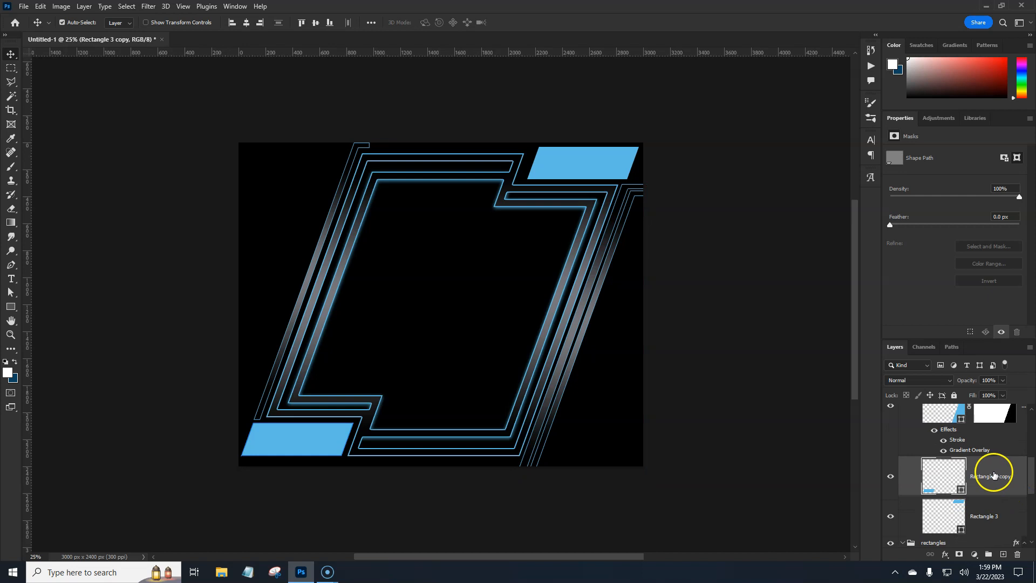
pyautogui.click(934, 430)
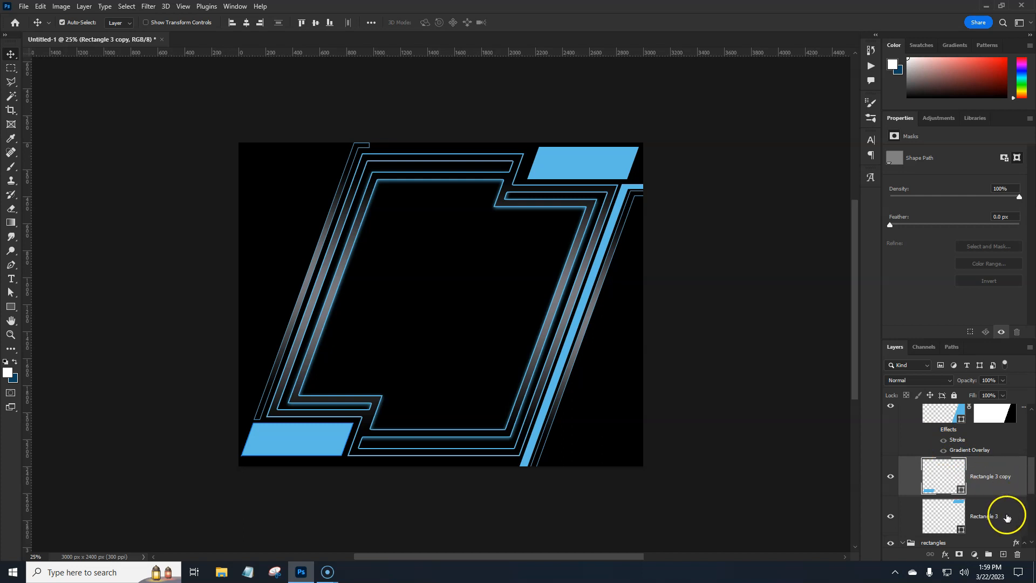
# Add a linear black-gray Gradient Overlay at 75% opacity to the lower corner shape, Rectangle 3 copy
pyautogui.click(890, 478)
pyautogui.click(890, 478)
pyautogui.click(1000, 485)
pyautogui.doubleClick(1000, 488)
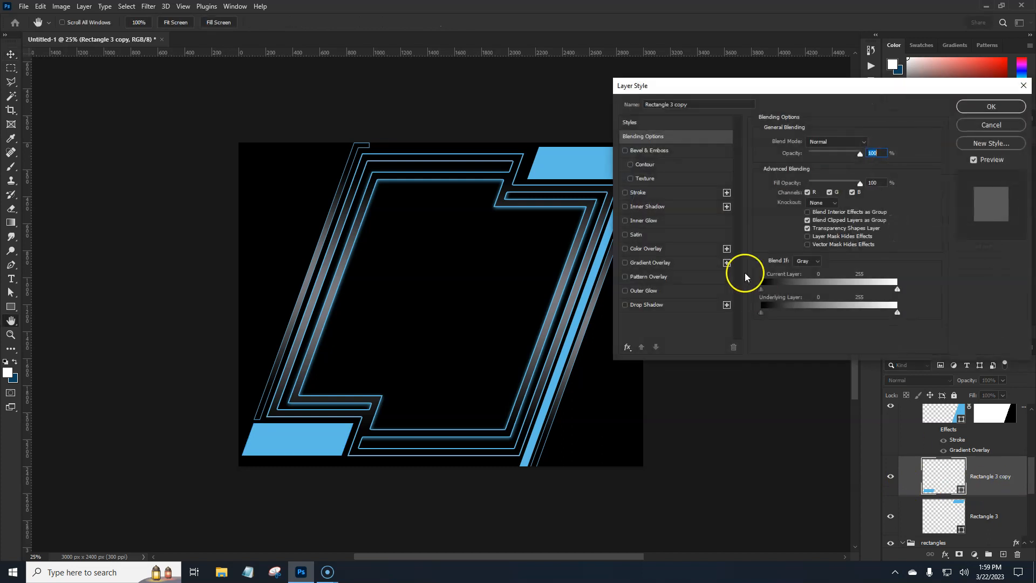
pyautogui.click(667, 264)
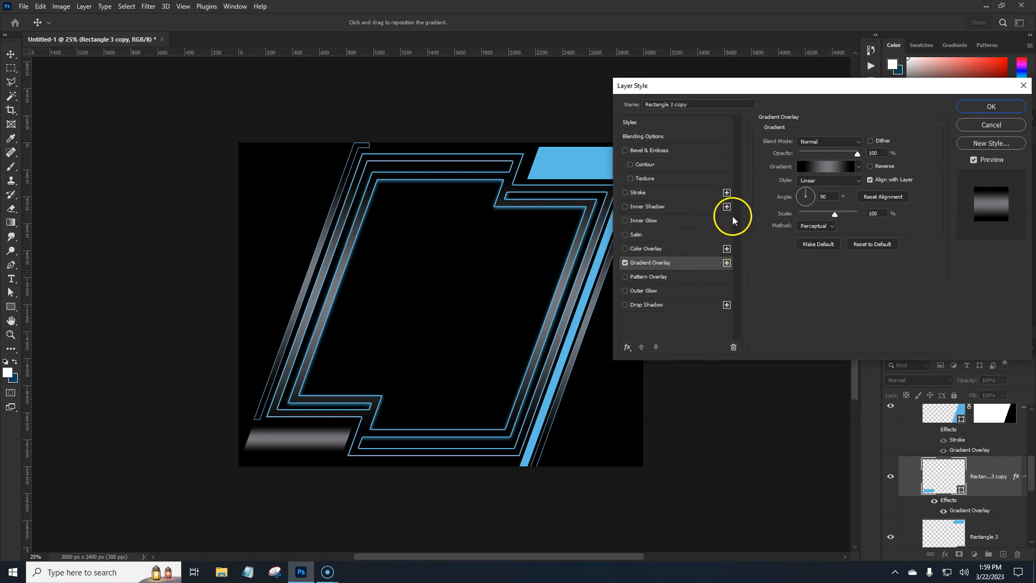
pyautogui.moveTo(856, 155); pyautogui.dragTo(850, 156)
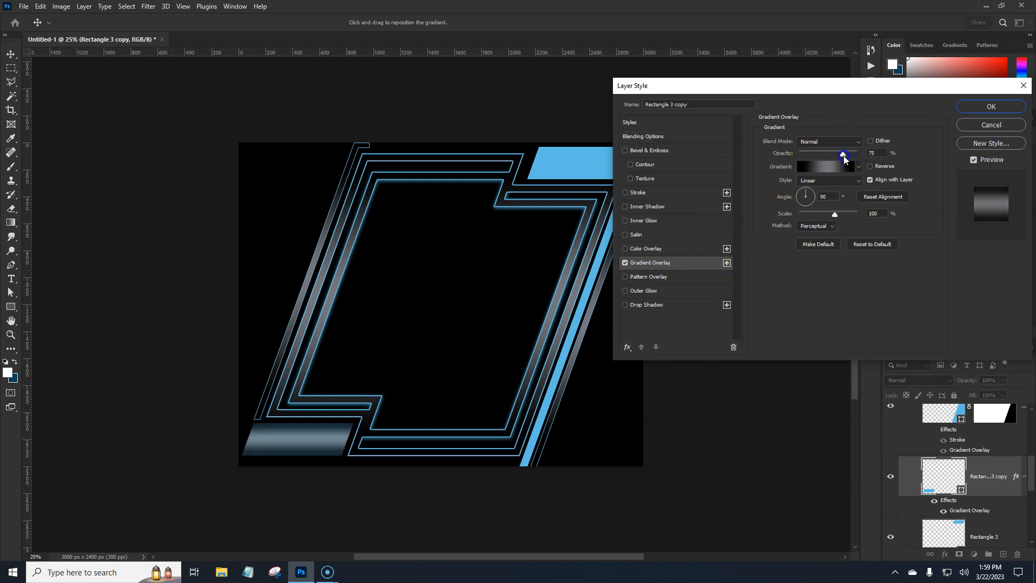
pyautogui.moveTo(843, 155); pyautogui.dragTo(843, 155)
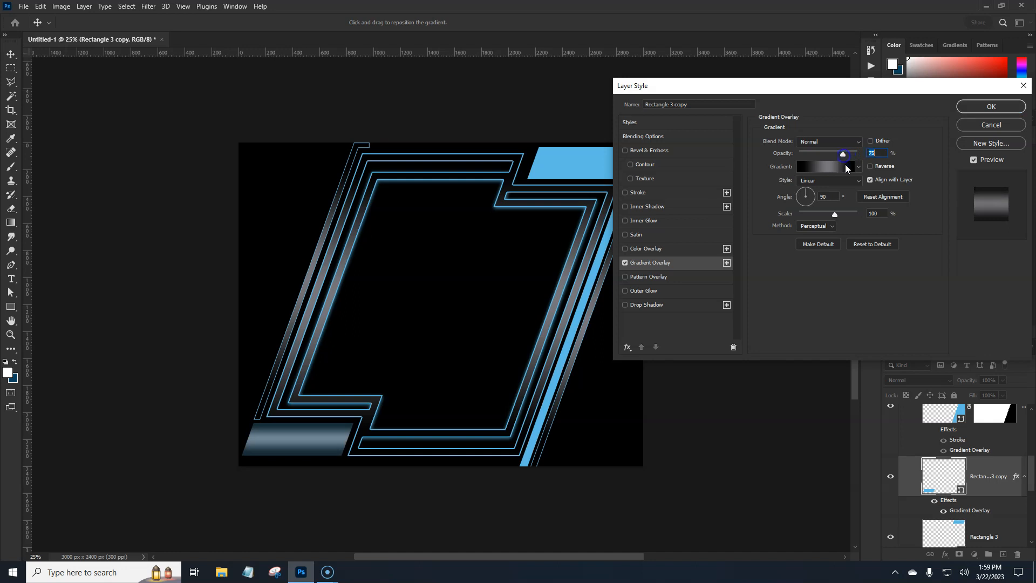
pyautogui.click(976, 105)
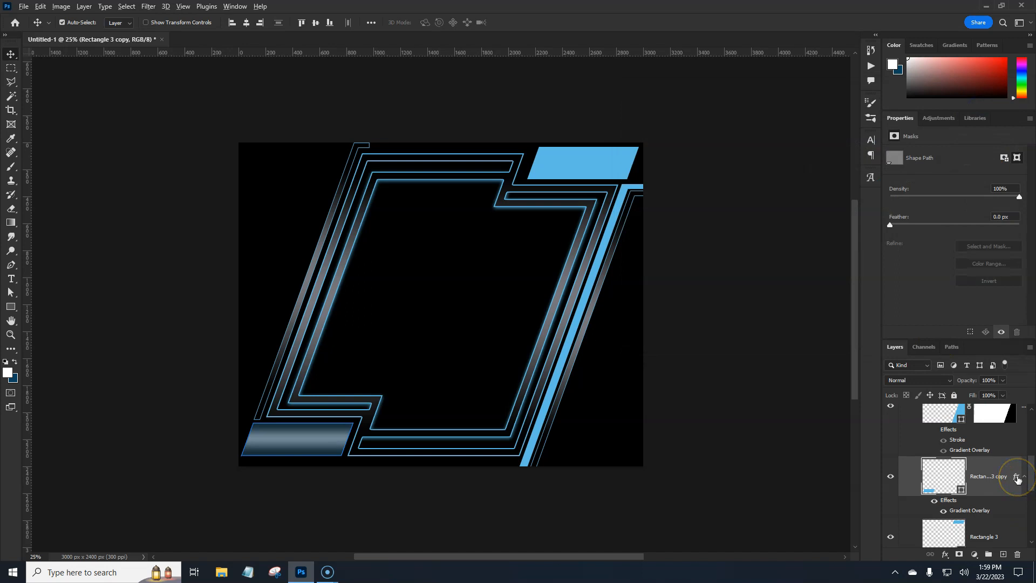
# Duplicate Rectangle 3 copy's gradient overlay onto the upper corner shape, Rectangle 3, and collapse the bg elements and rectangles groups
pyautogui.moveTo(1017, 479); pyautogui.dragTo(1017, 538)
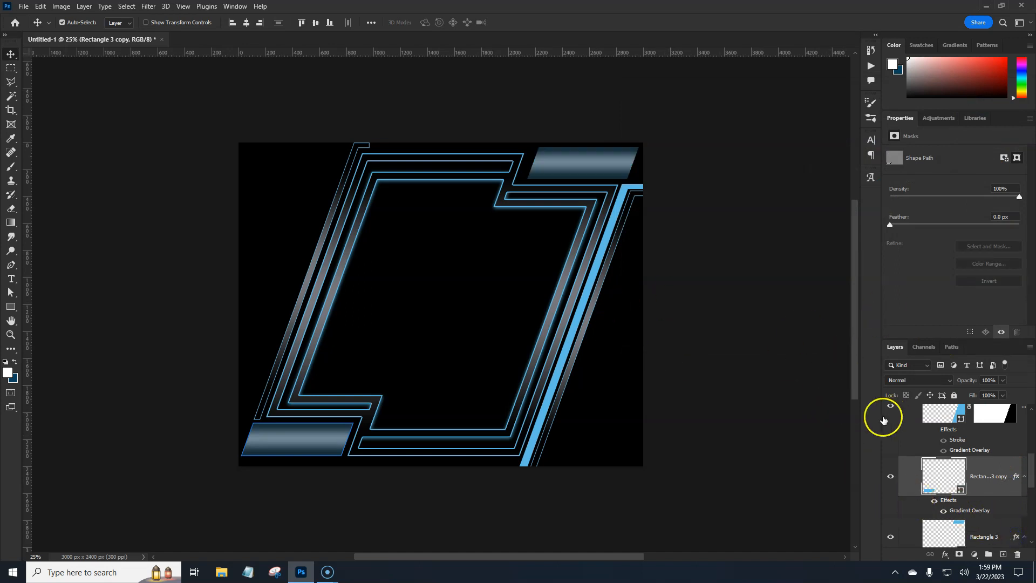
pyautogui.moveTo(1027, 474); pyautogui.dragTo(1032, 419)
pyautogui.click(903, 410)
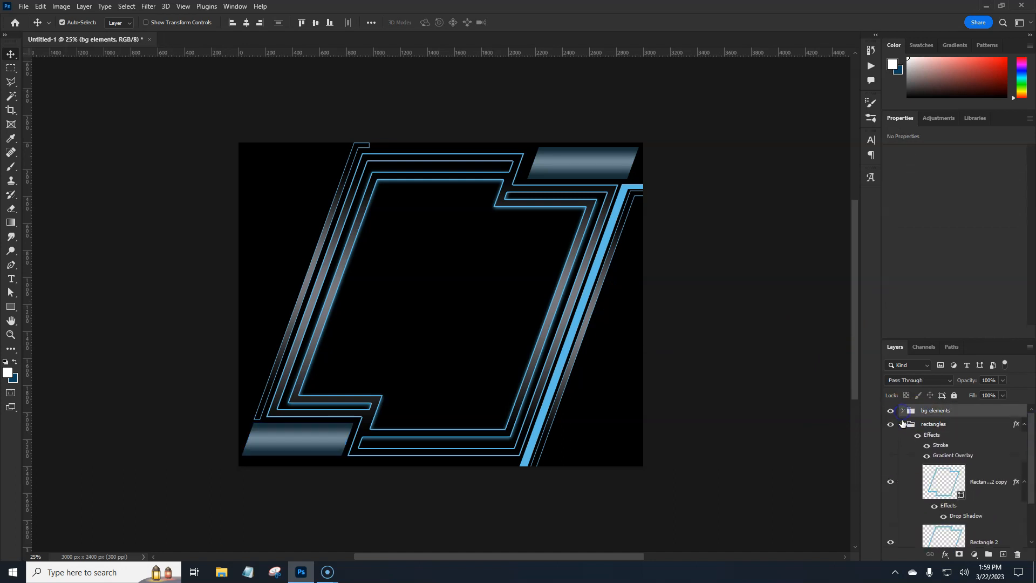
pyautogui.click(902, 425)
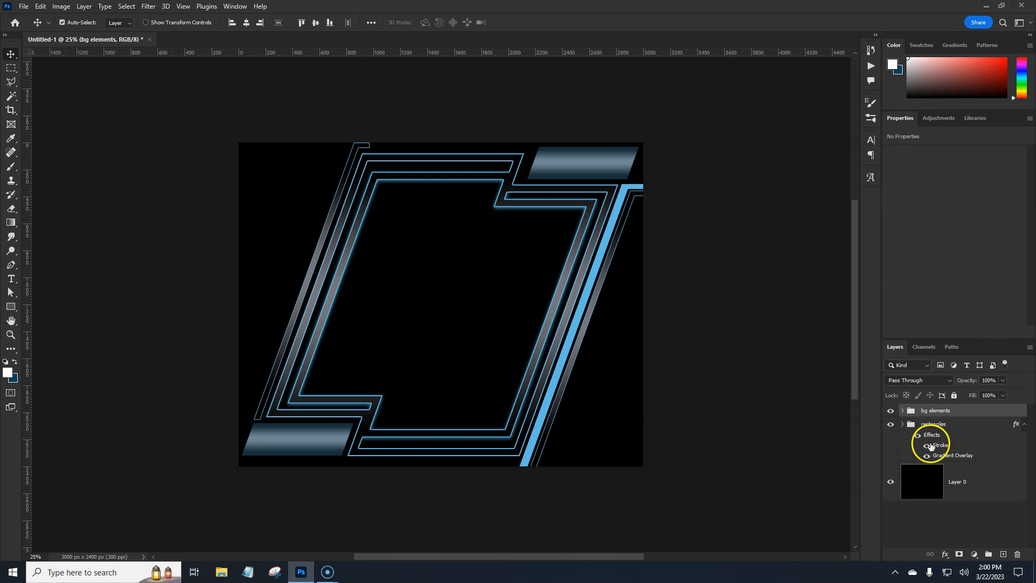
# Add a linear Gradient fill layer at 90° directly above Layer 0, using the Blue_27 preset from the Blues set
pyautogui.hotkey('shift', 'm')
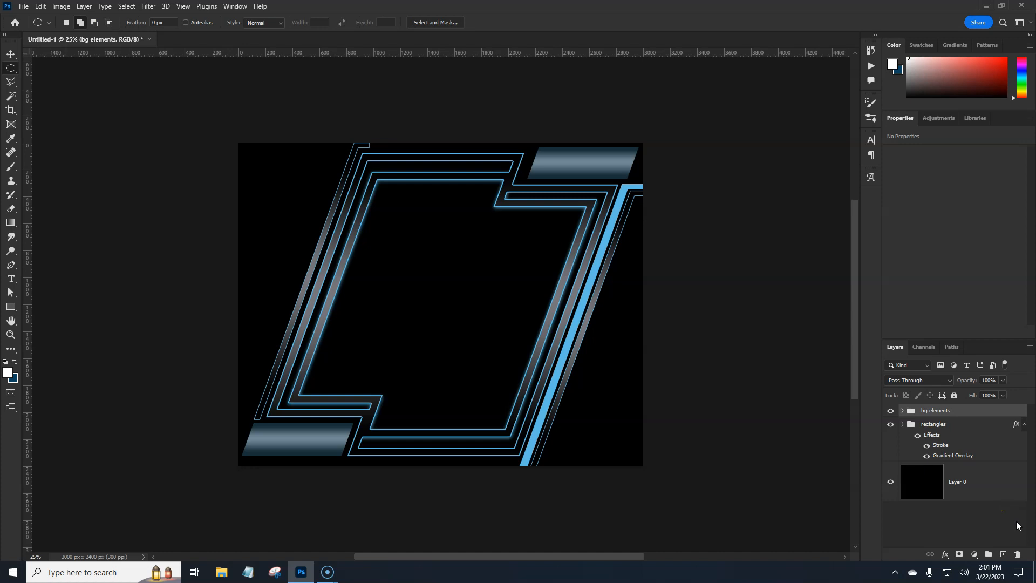
pyautogui.click(981, 484)
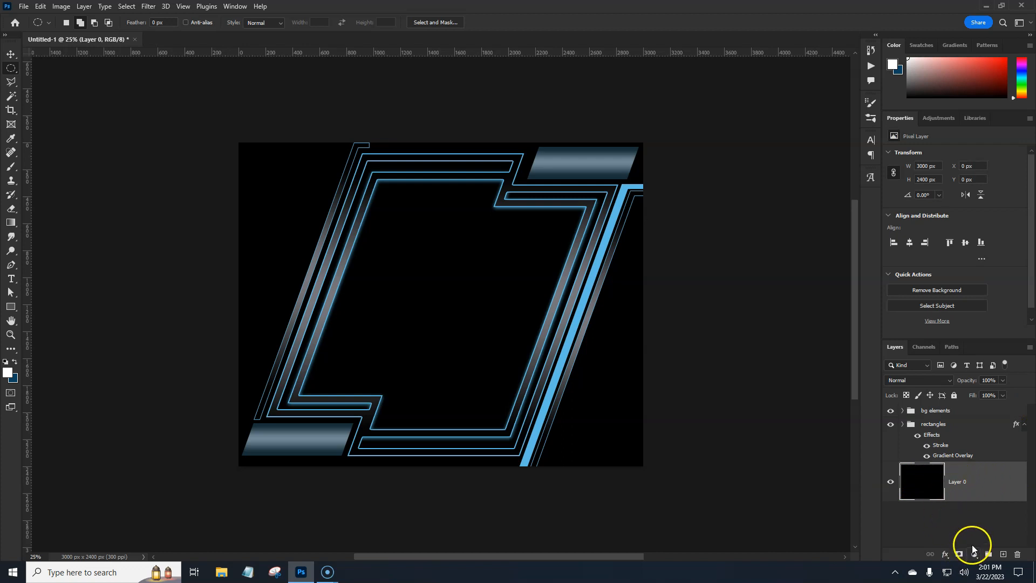
pyautogui.click(974, 555)
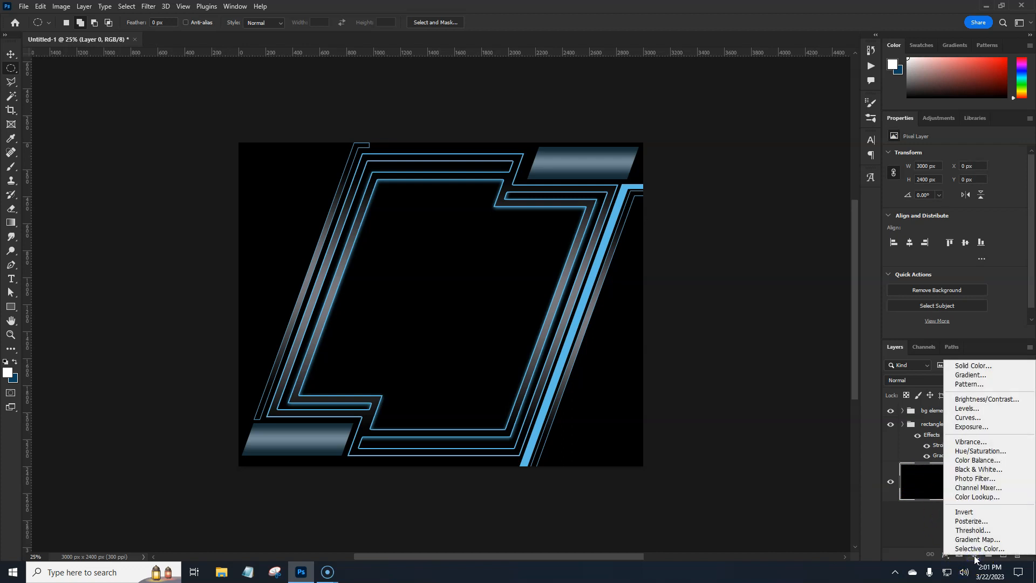
pyautogui.click(971, 375)
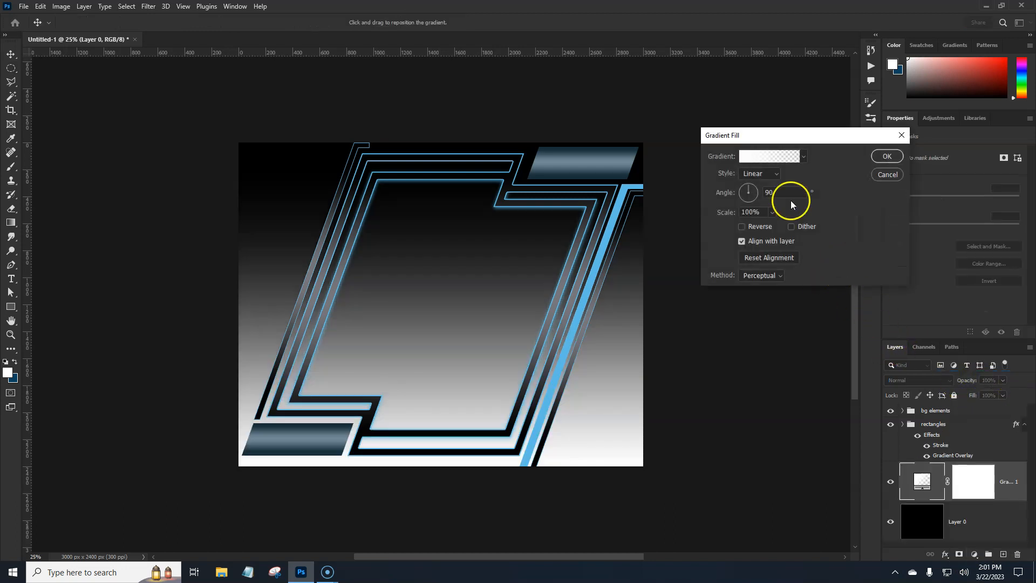
pyautogui.click(766, 157)
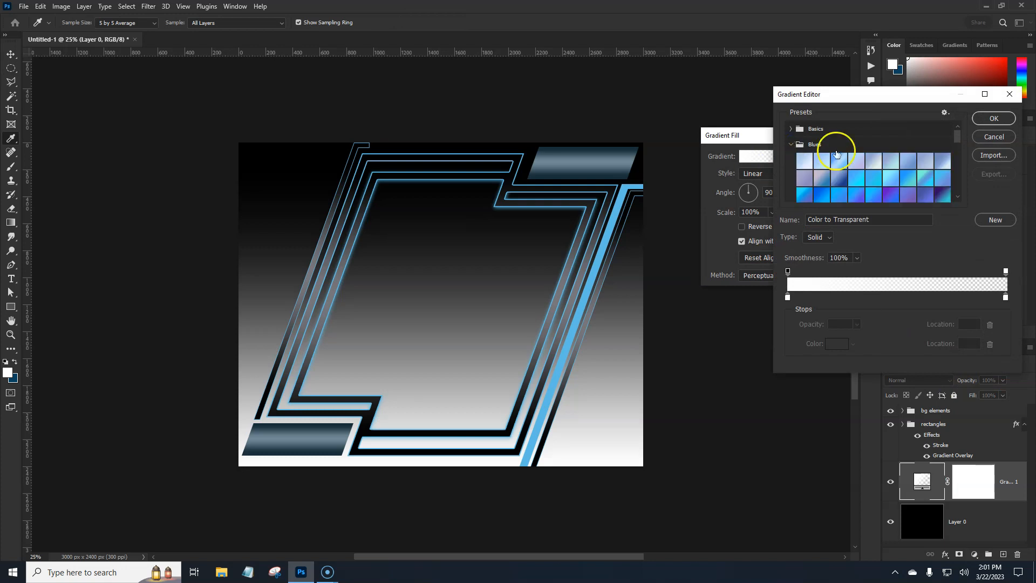
pyautogui.click(937, 194)
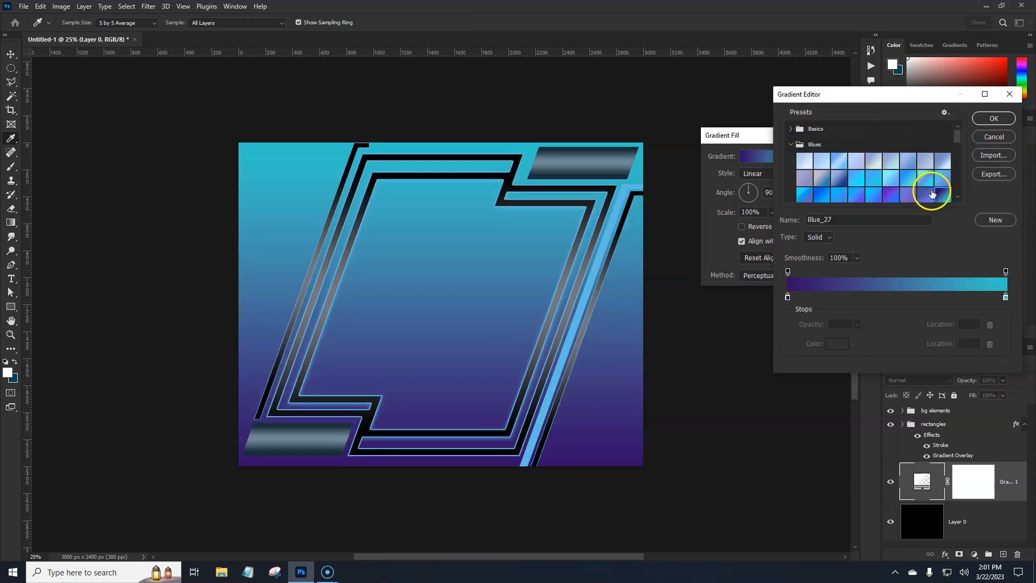
# Recolor the fill gradient's stop at location 0 to dark blue 0e3445, darkened from the blue sampled on the side strip
pyautogui.click(787, 297)
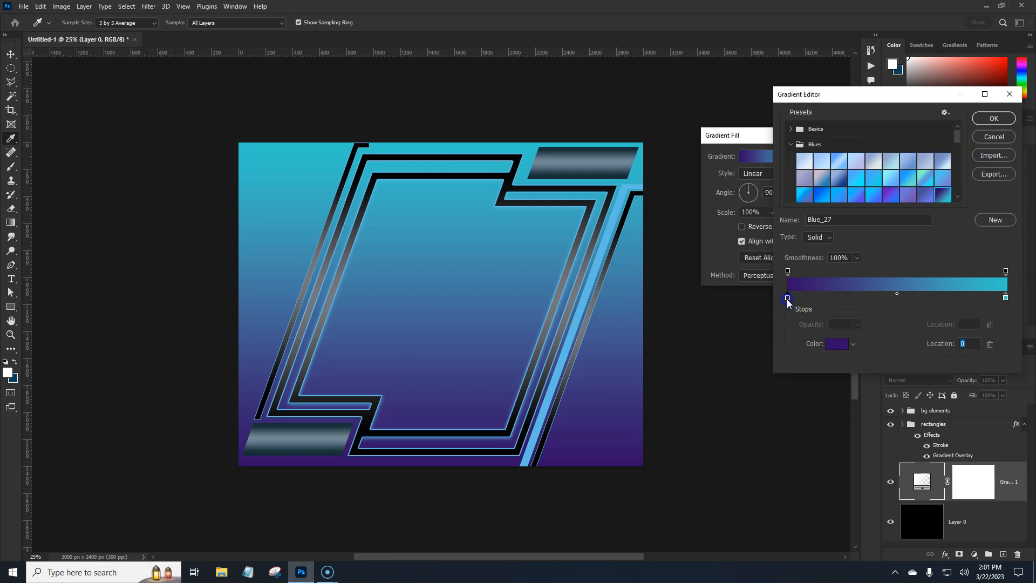
pyautogui.click(834, 345)
pyautogui.click(774, 171)
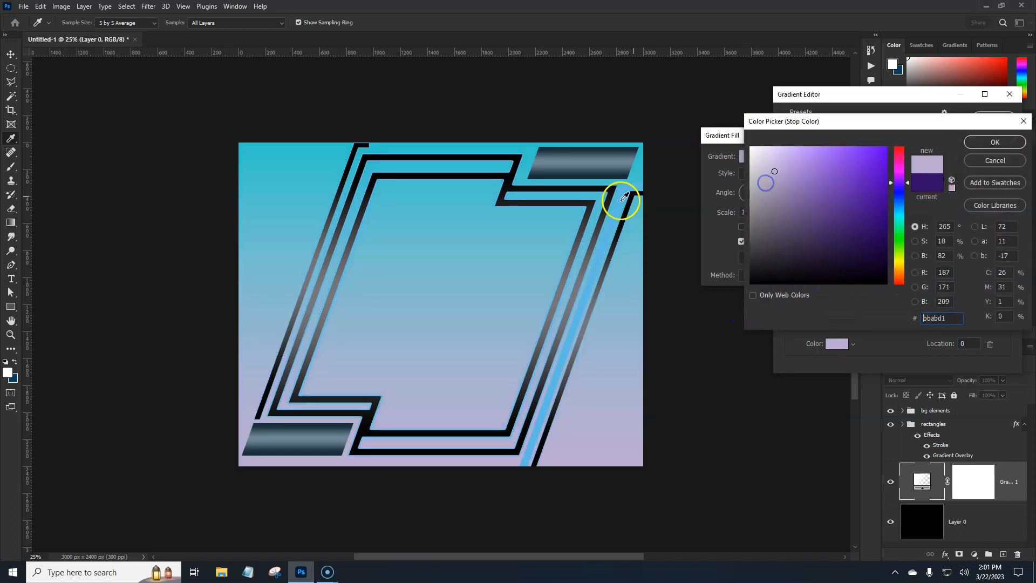
pyautogui.click(624, 197)
pyautogui.moveTo(830, 169); pyautogui.dragTo(859, 247)
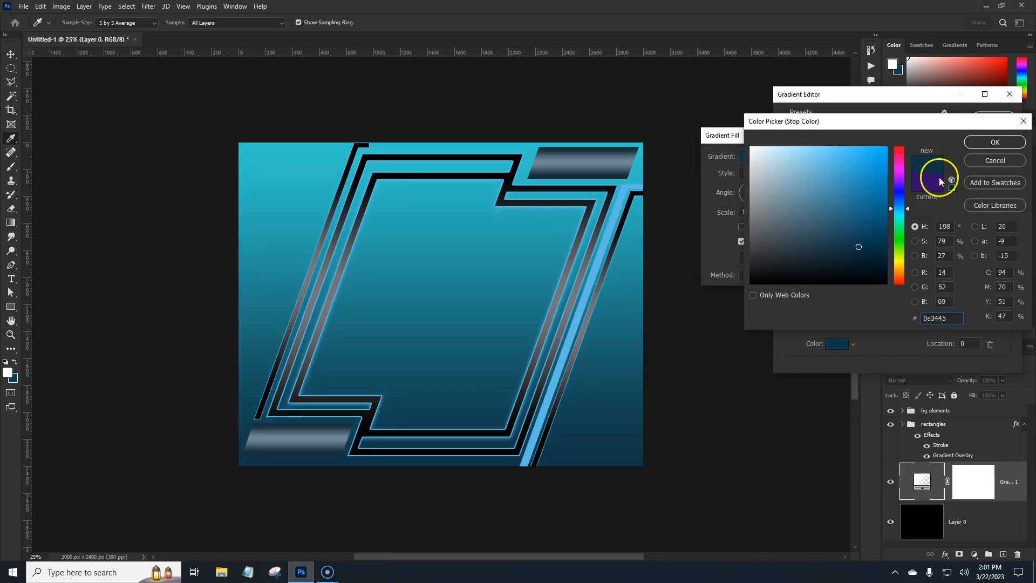
pyautogui.click(995, 142)
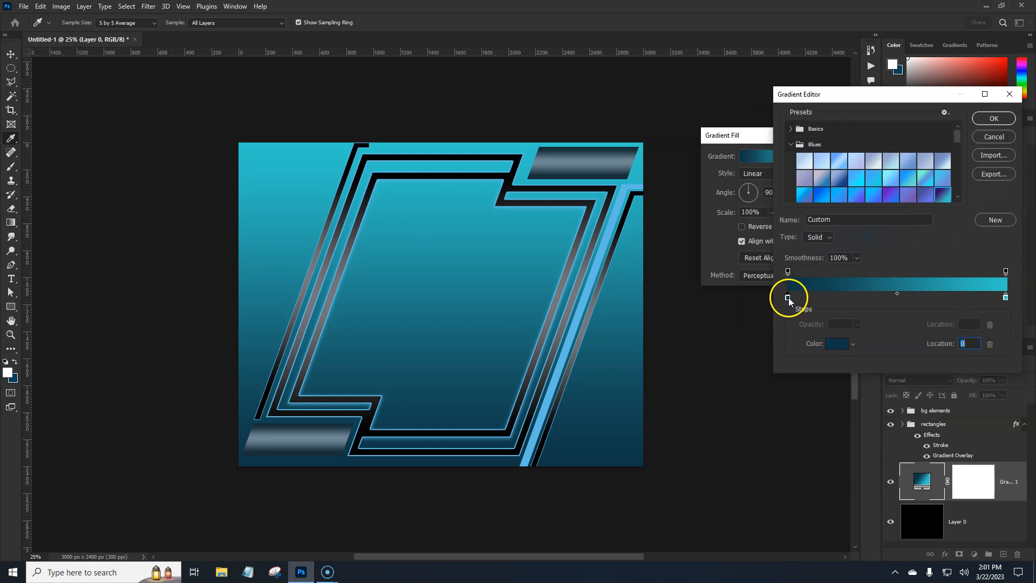
# Recolor the fill gradient's stop at location 100 to medium blue 285d74 and apply the Gradient Fill
pyautogui.click(984, 300)
pyautogui.moveTo(1006, 298)
pyautogui.mouseDown()
pyautogui.moveTo(1008, 323)
pyautogui.moveTo(994, 299)
pyautogui.mouseUp()
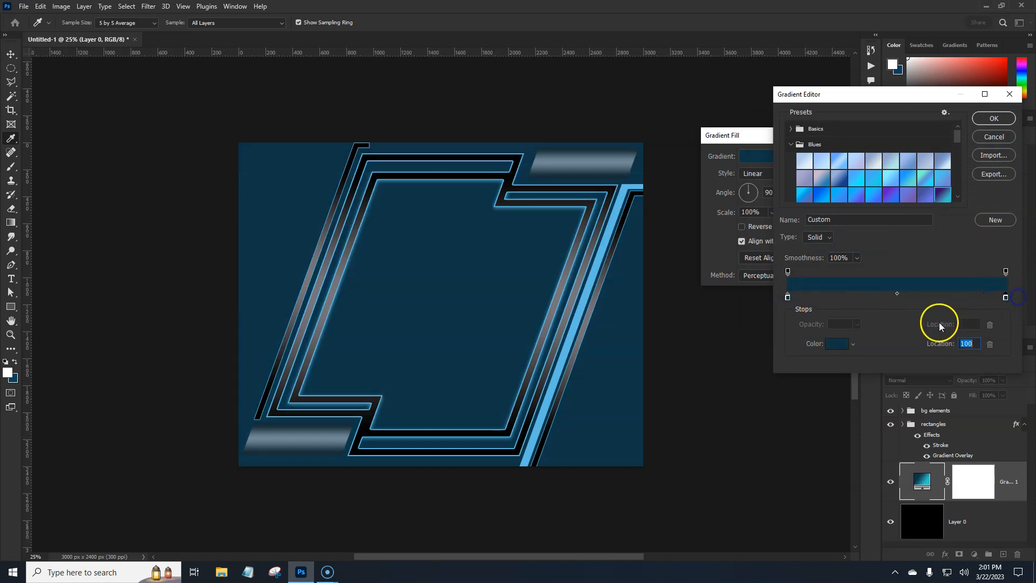
pyautogui.click(836, 344)
pyautogui.click(839, 205)
pyautogui.moveTo(839, 205); pyautogui.dragTo(840, 222)
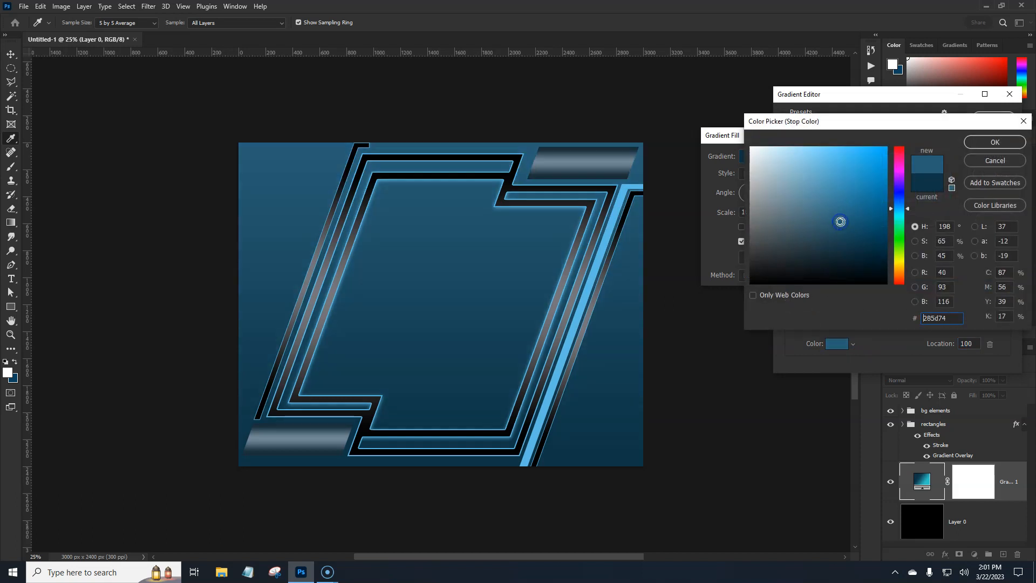
pyautogui.click(994, 142)
pyautogui.click(992, 118)
pyautogui.click(886, 157)
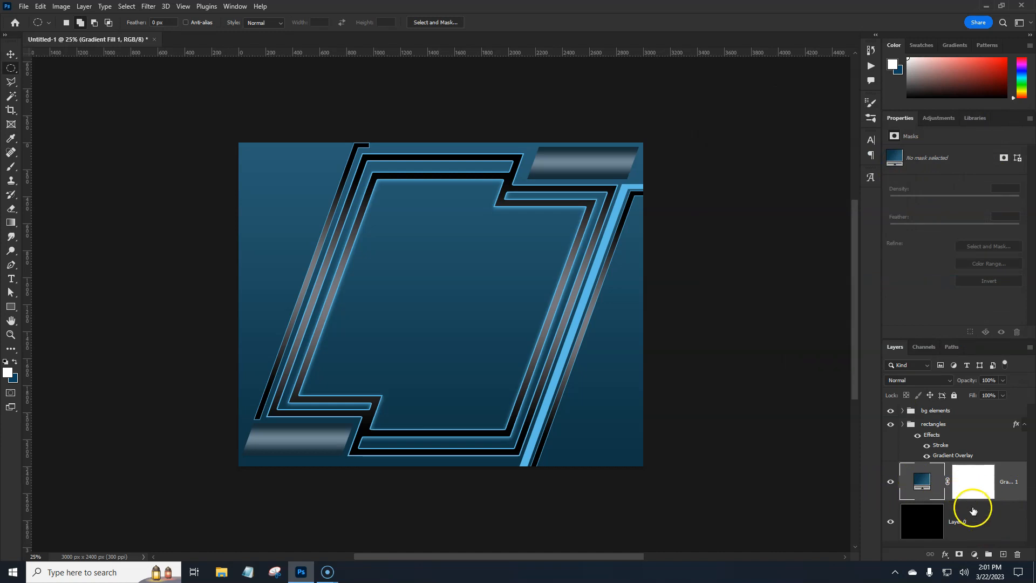
# Add a Pattern fill layer above the gradient fill, using the first Stone pattern of the 2019 Patterns at 100% scale and angle 0
pyautogui.click(974, 554)
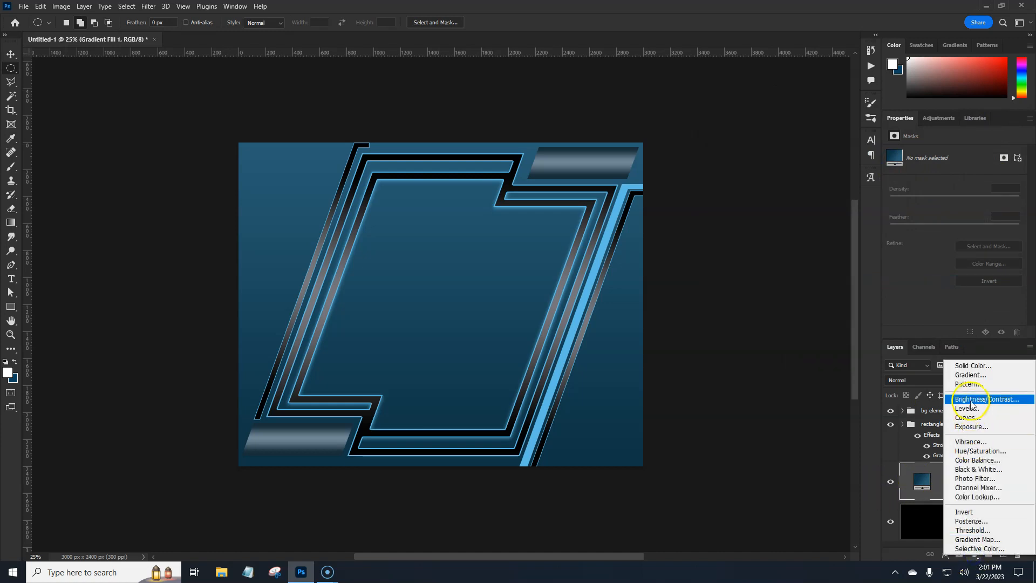
pyautogui.click(967, 384)
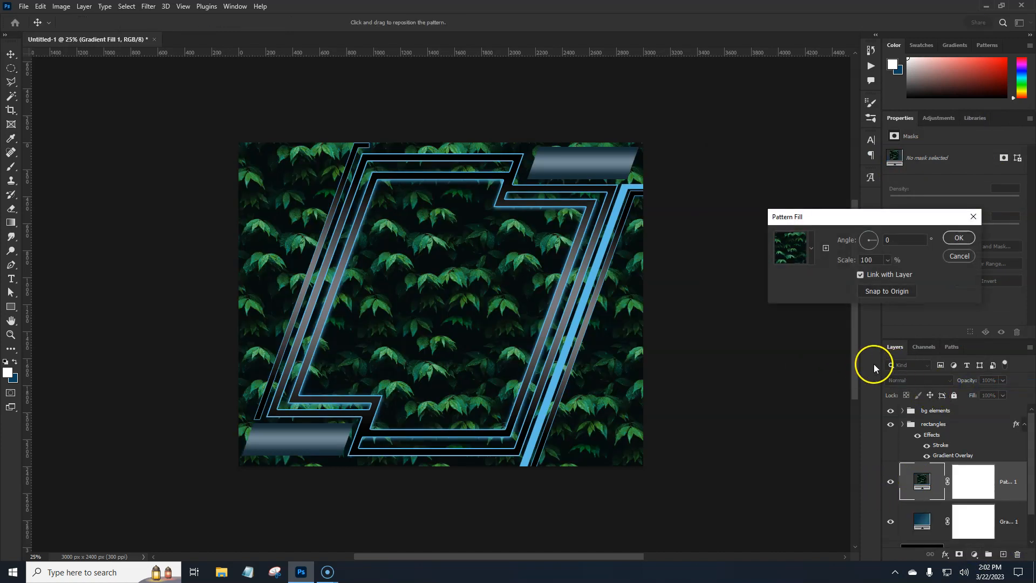
pyautogui.click(789, 252)
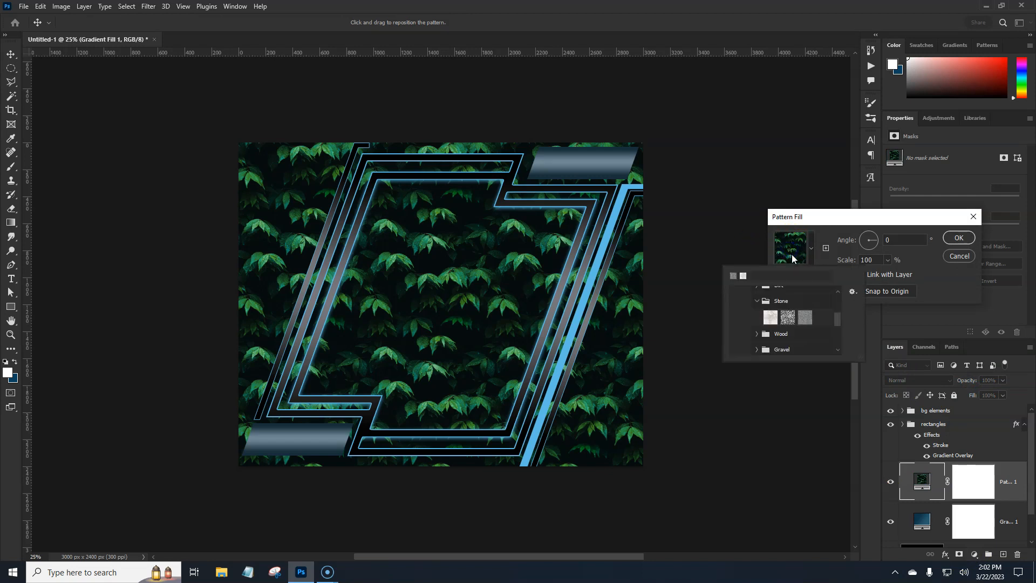
pyautogui.moveTo(837, 320)
pyautogui.mouseDown()
pyautogui.moveTo(840, 303)
pyautogui.moveTo(838, 312)
pyautogui.mouseUp()
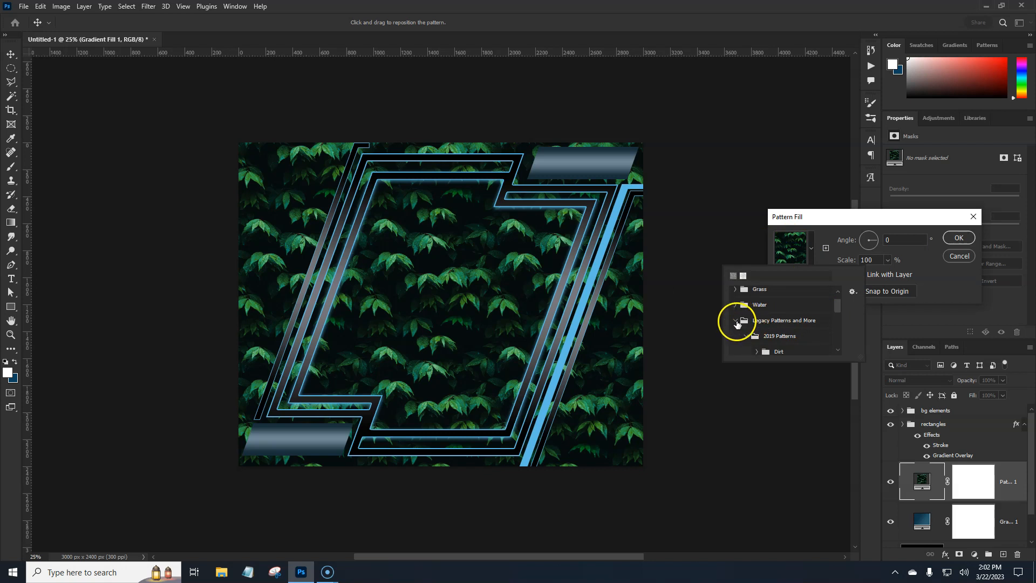
pyautogui.moveTo(836, 303); pyautogui.dragTo(840, 320)
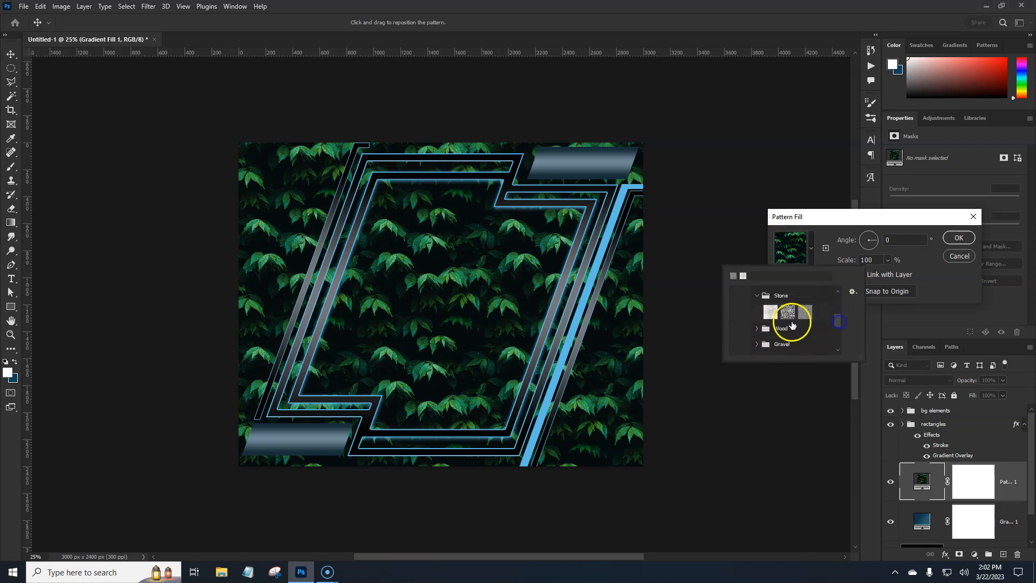
pyautogui.click(770, 312)
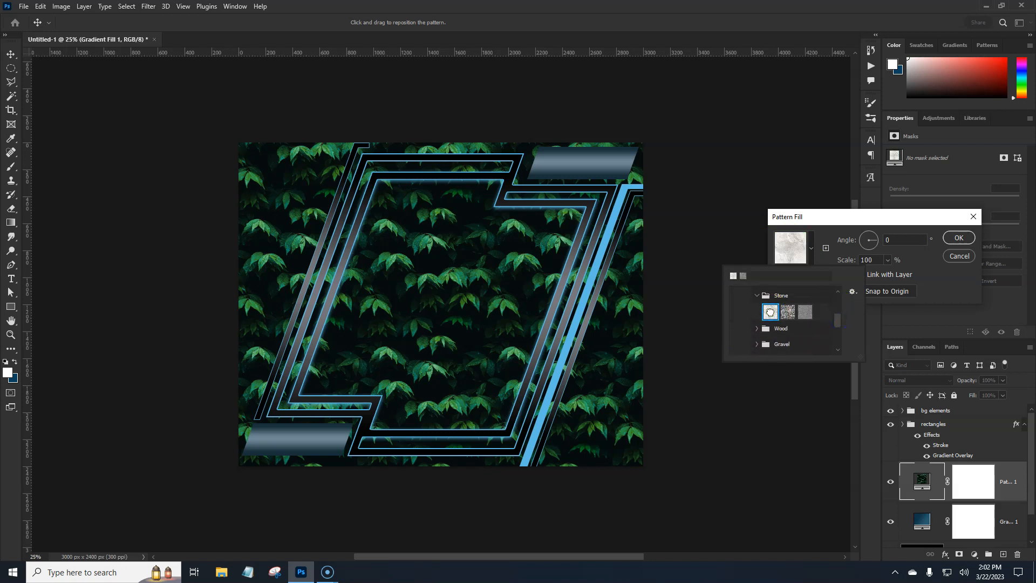
pyautogui.click(953, 240)
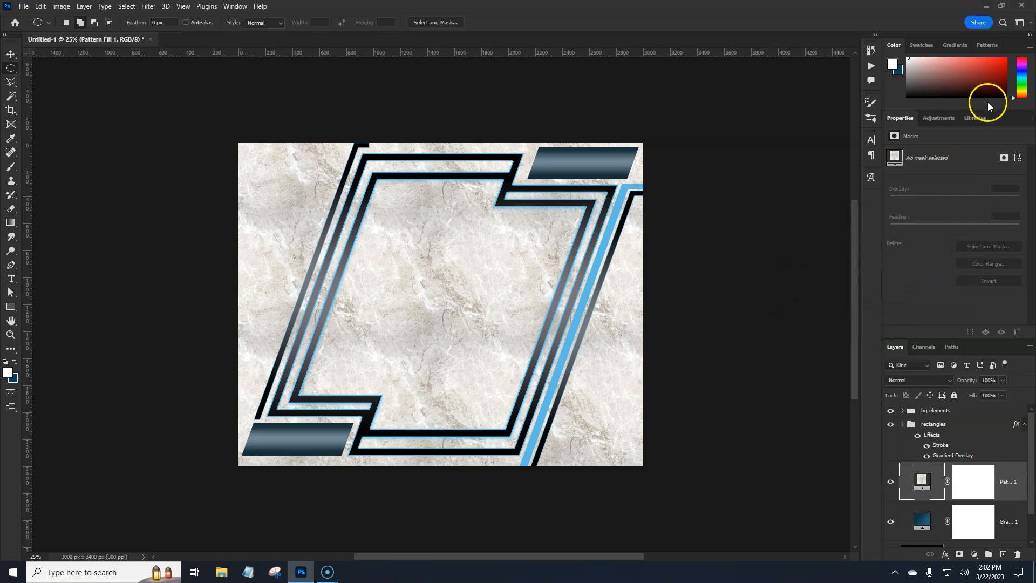
# Examine the pattern library's options for loading the Legacy Patterns and More set
pyautogui.click(984, 46)
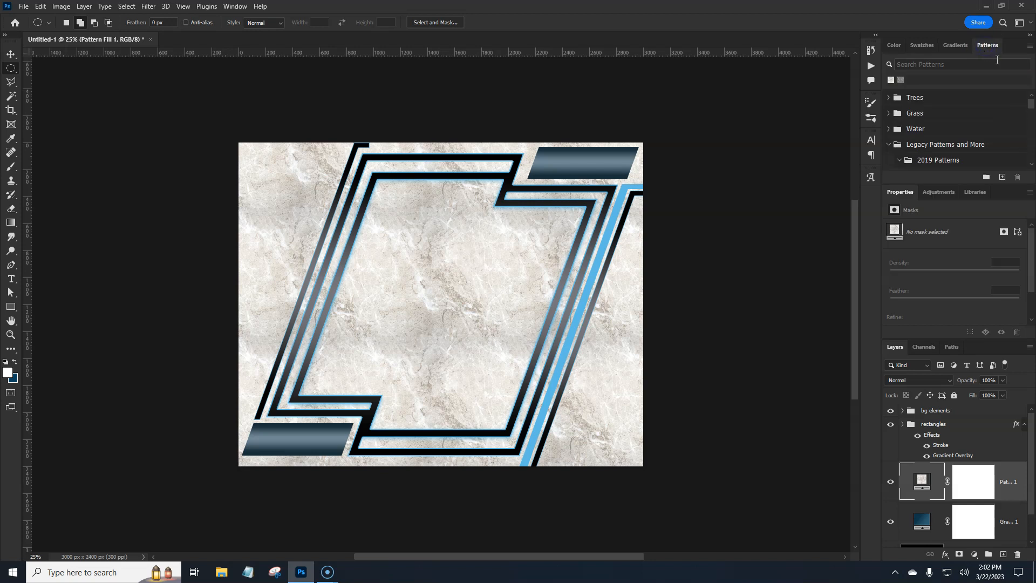
pyautogui.click(1029, 46)
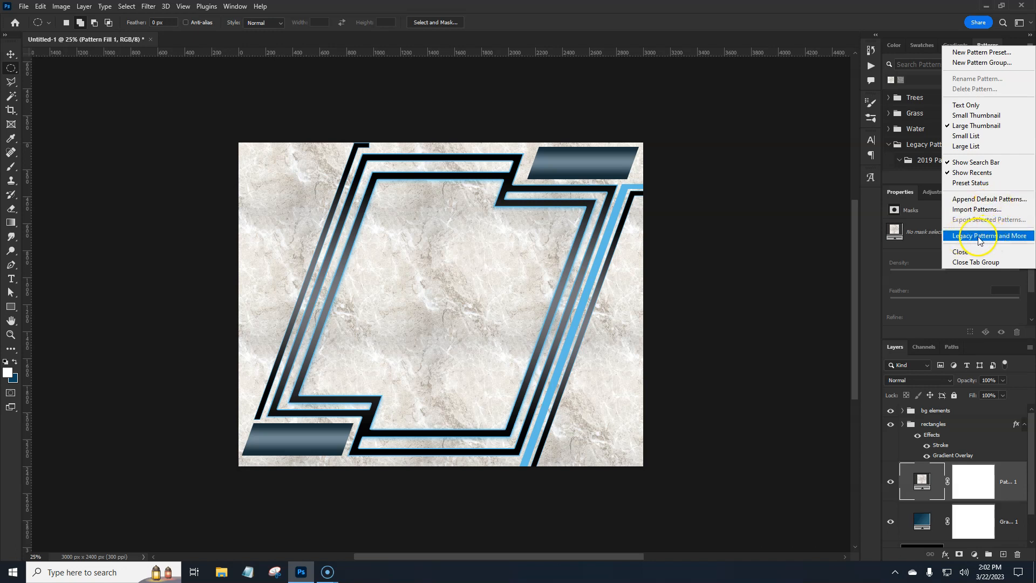
pyautogui.click(871, 237)
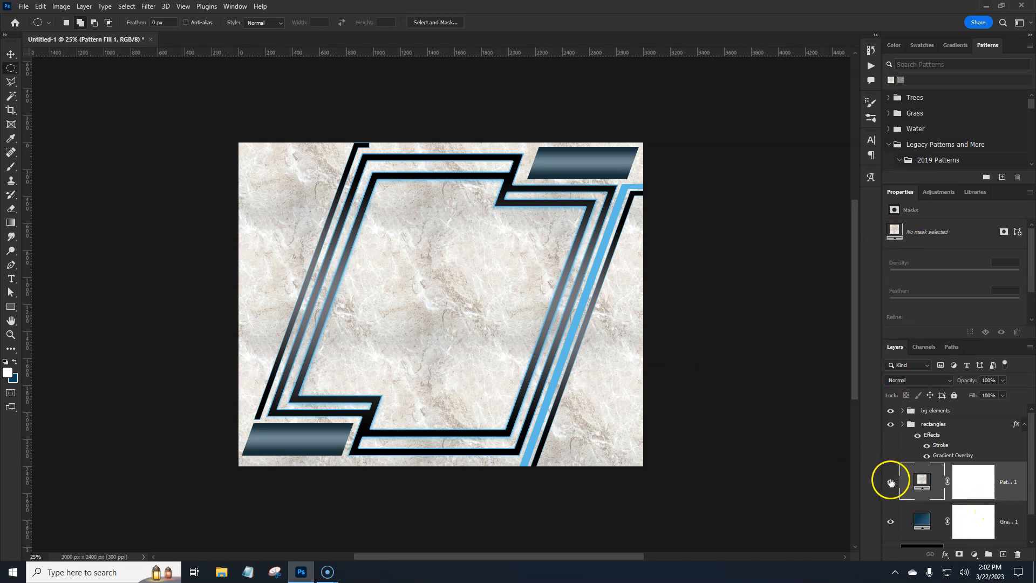
pyautogui.rightClick(1012, 496)
pyautogui.click(944, 244)
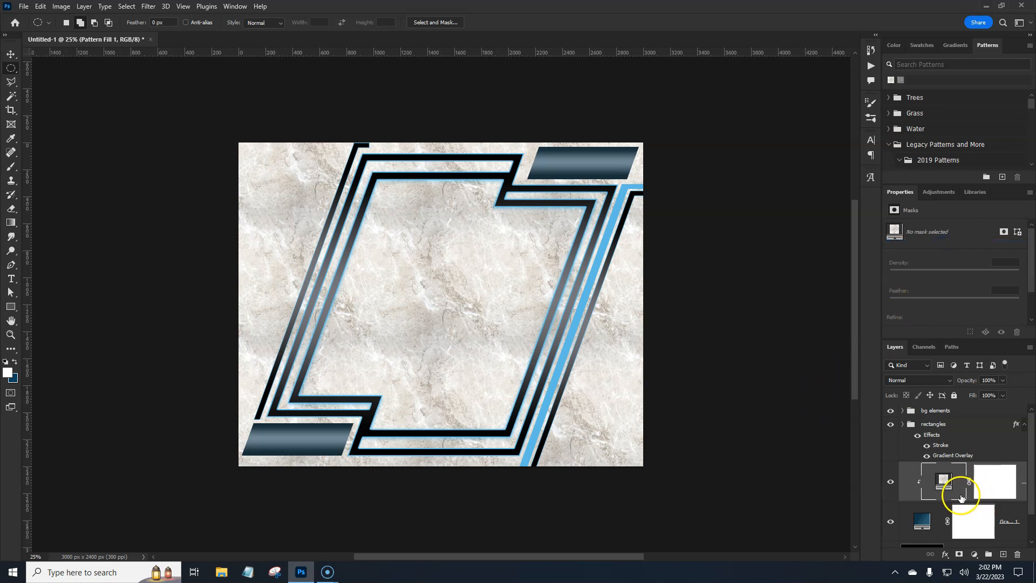
pyautogui.rightClick(1021, 494)
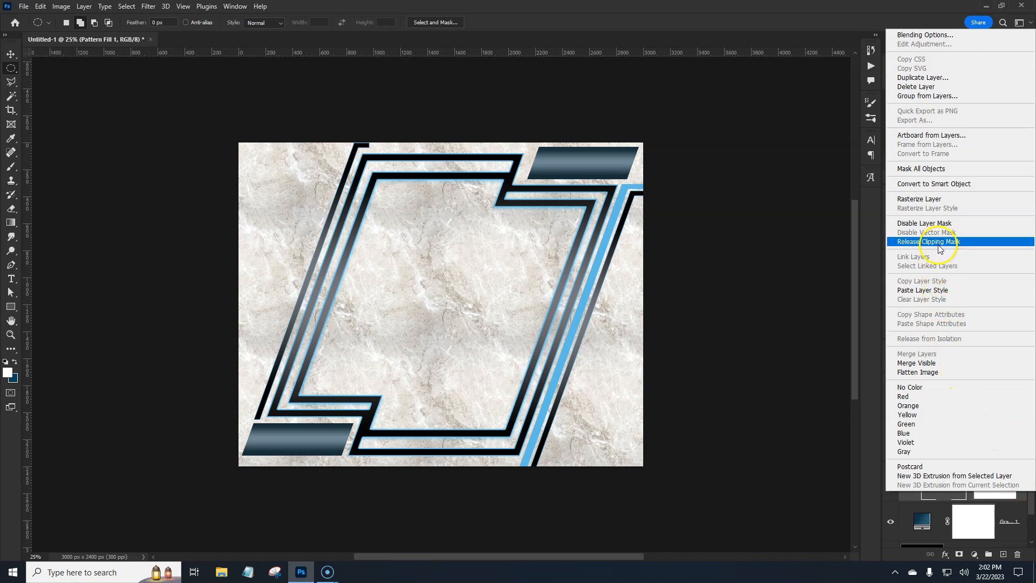
pyautogui.click(936, 241)
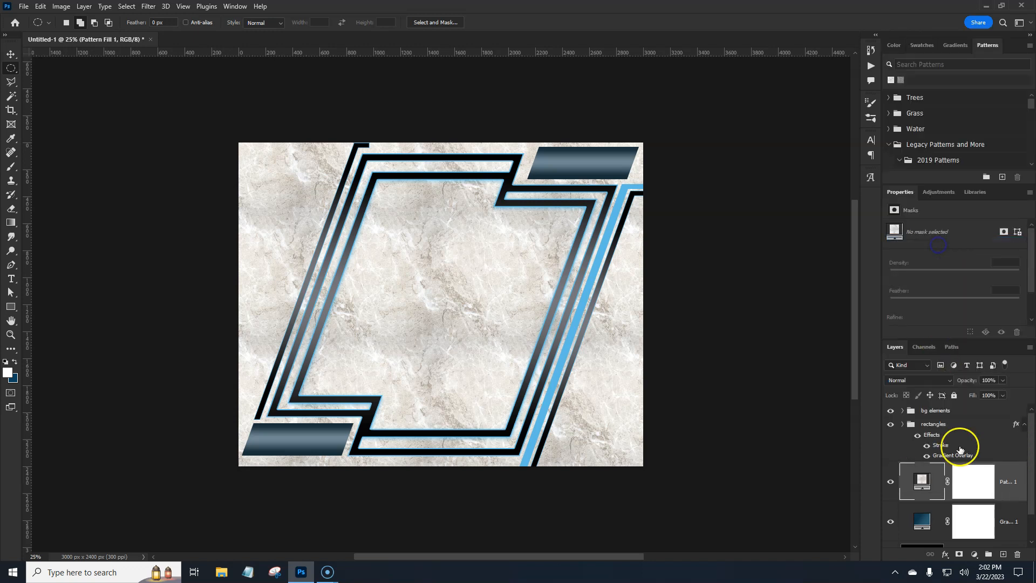
# Rasterize the Pattern Fill 1 layer and remove its layer mask
pyautogui.rightClick(1011, 497)
pyautogui.click(919, 202)
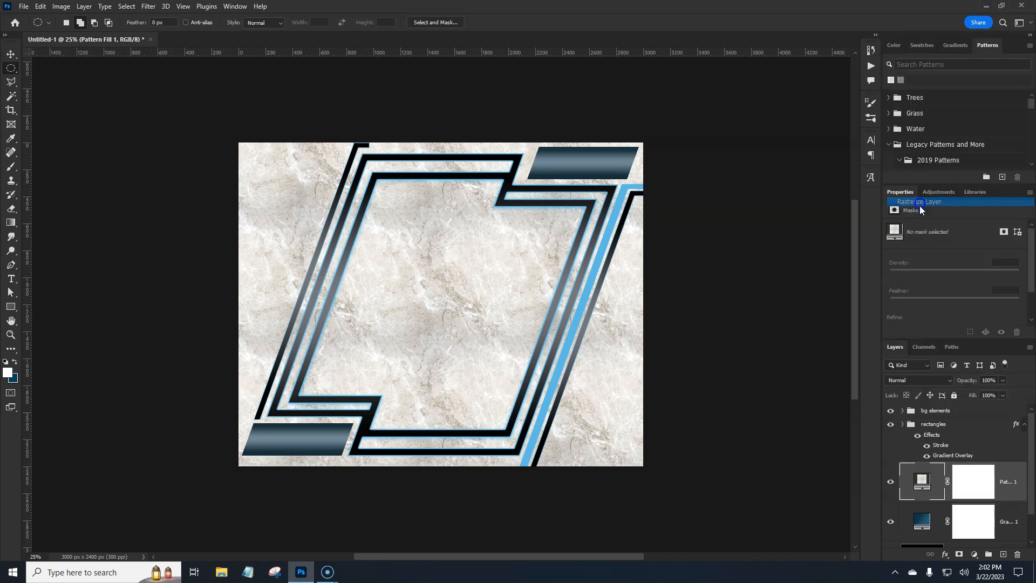
pyautogui.rightClick(975, 485)
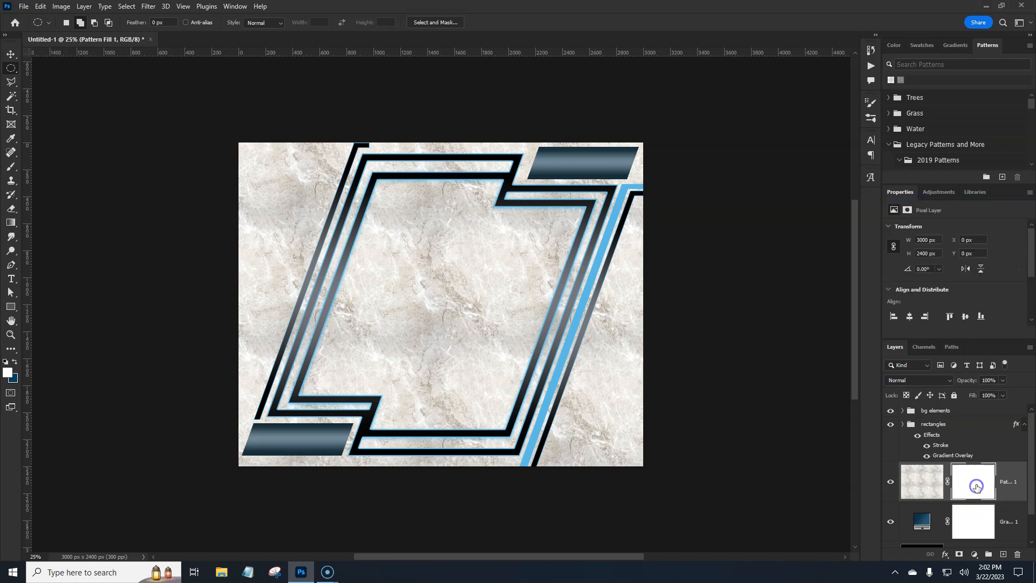
pyautogui.click(957, 415)
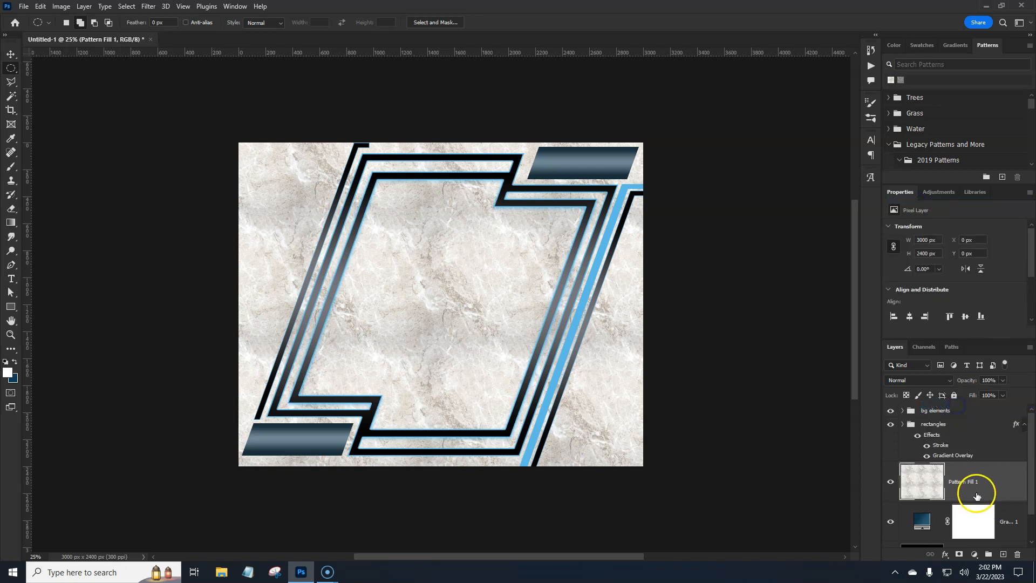
# Add a Levels adjustment clipped to Pattern Fill 1 and set its midtone value to 0.07
pyautogui.click(973, 554)
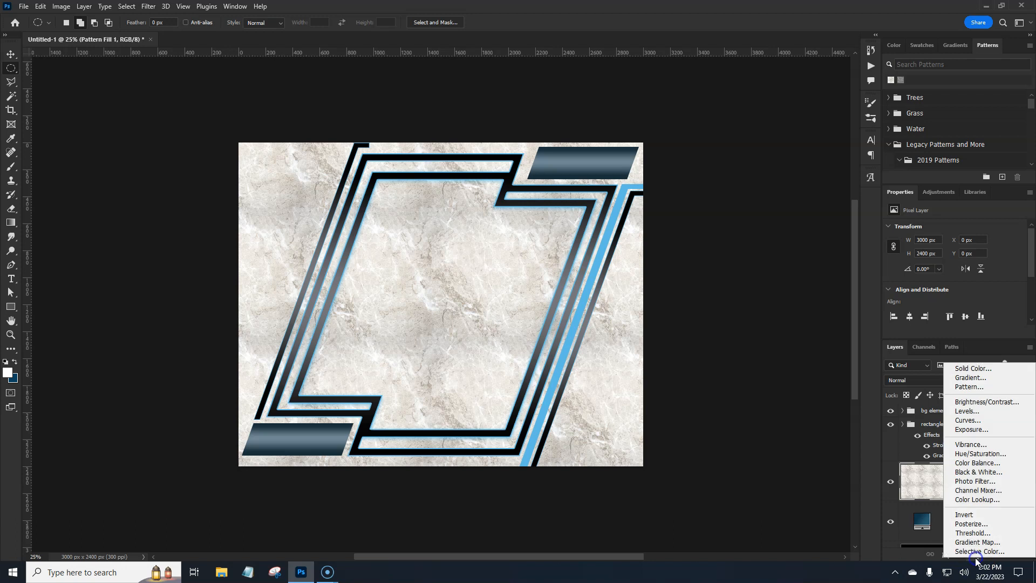
pyautogui.click(969, 412)
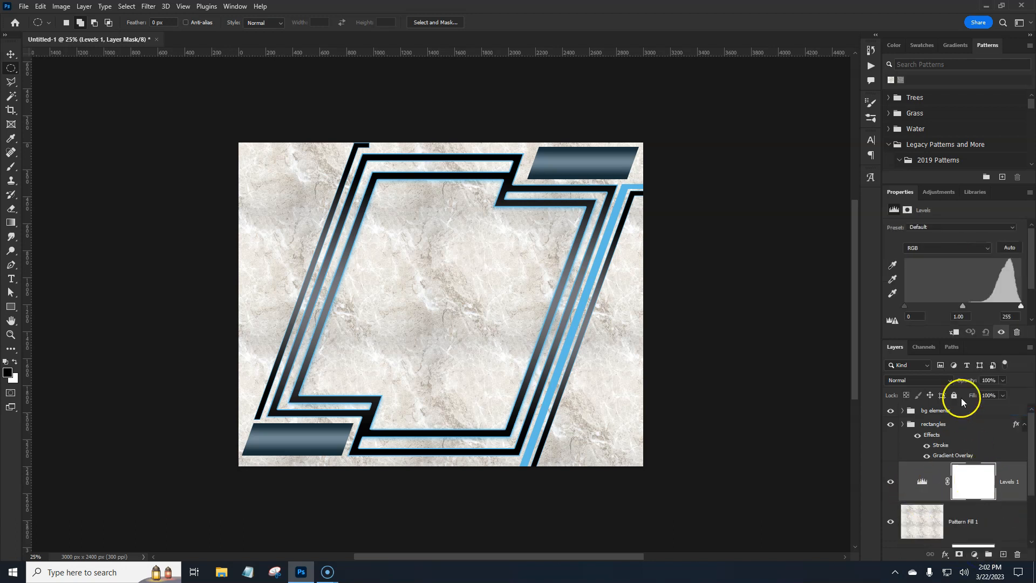
pyautogui.click(955, 333)
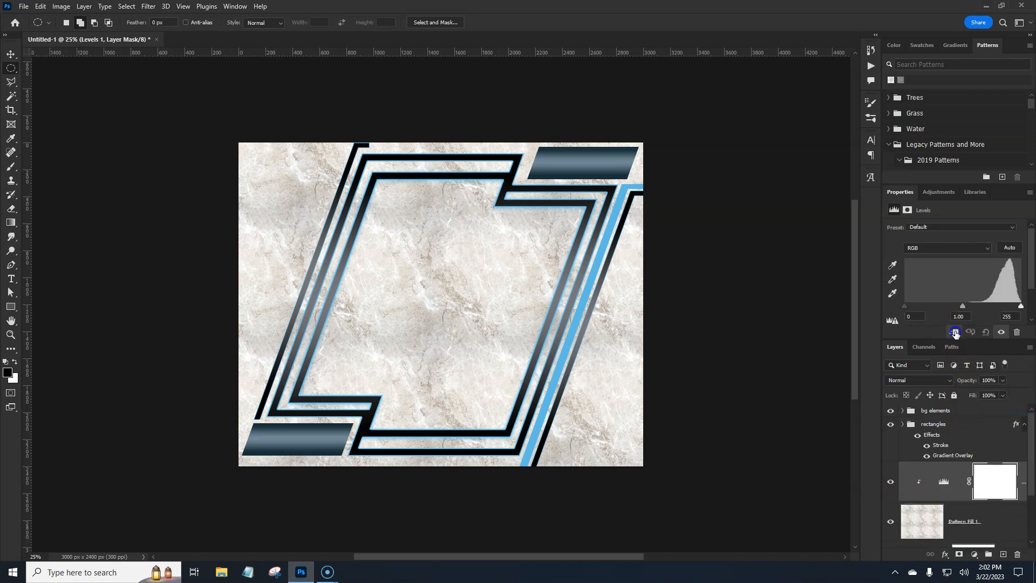
pyautogui.moveTo(970, 306); pyautogui.dragTo(1016, 308)
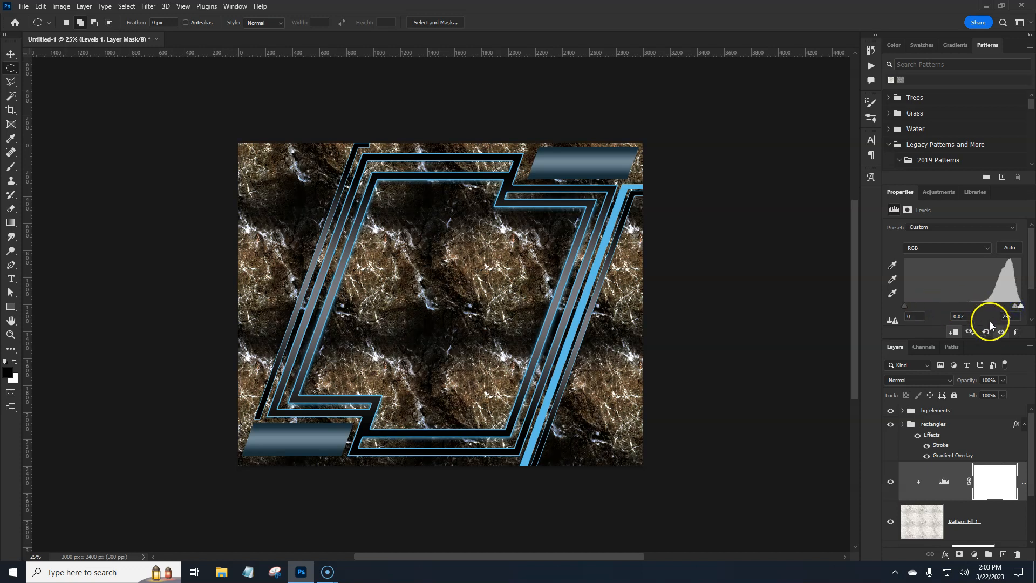
# Merge the Levels adjustment with Pattern Fill 1 and clip the merged stone layer to the gradient fill below
pyautogui.click(987, 548)
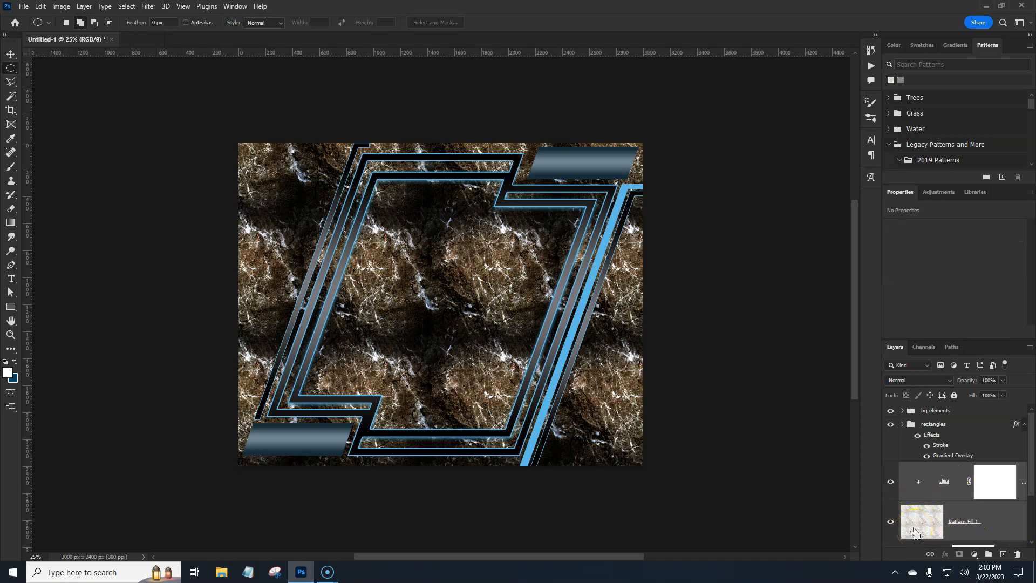
pyautogui.hotkey('ctrl', 'e')
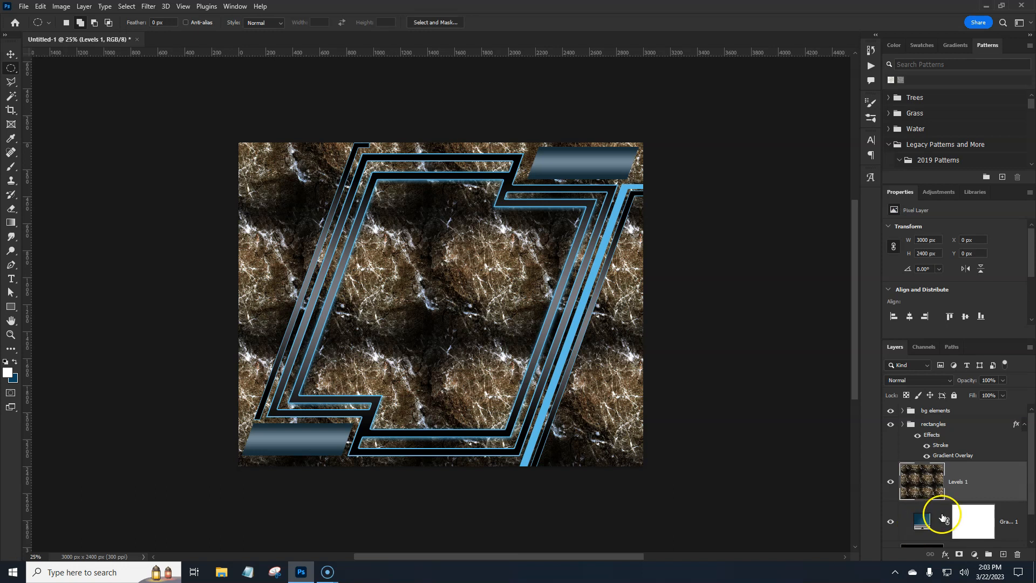
pyautogui.rightClick(985, 494)
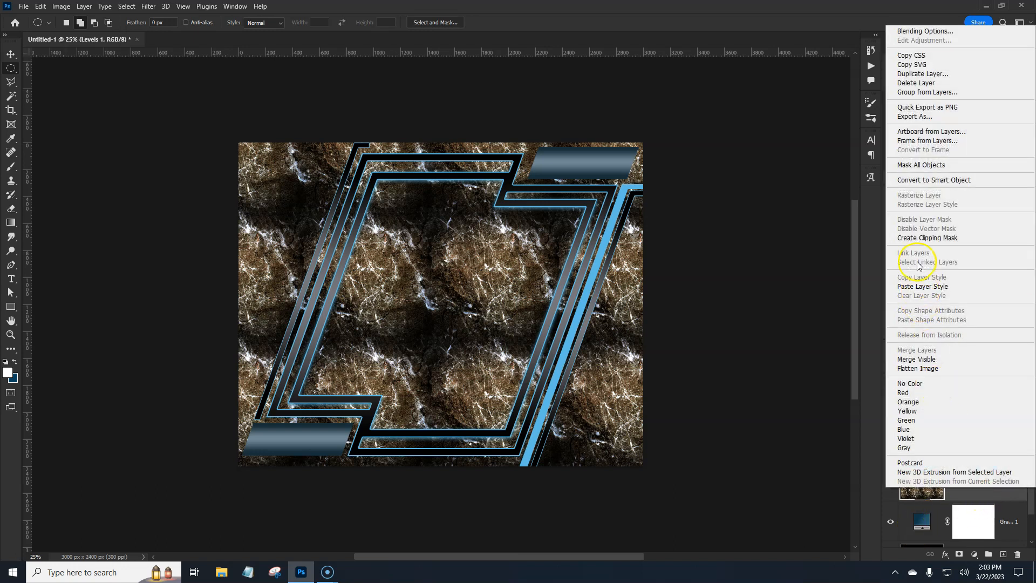
pyautogui.click(923, 237)
# Set the clipped stone layer's blend mode to Multiply and its opacity to 71%
pyautogui.click(934, 381)
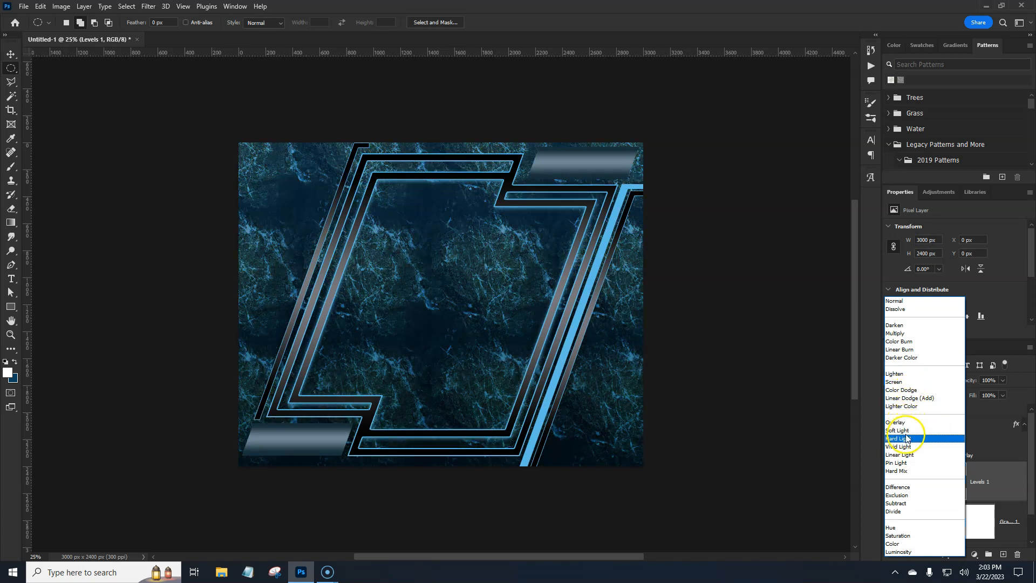
pyautogui.click(900, 335)
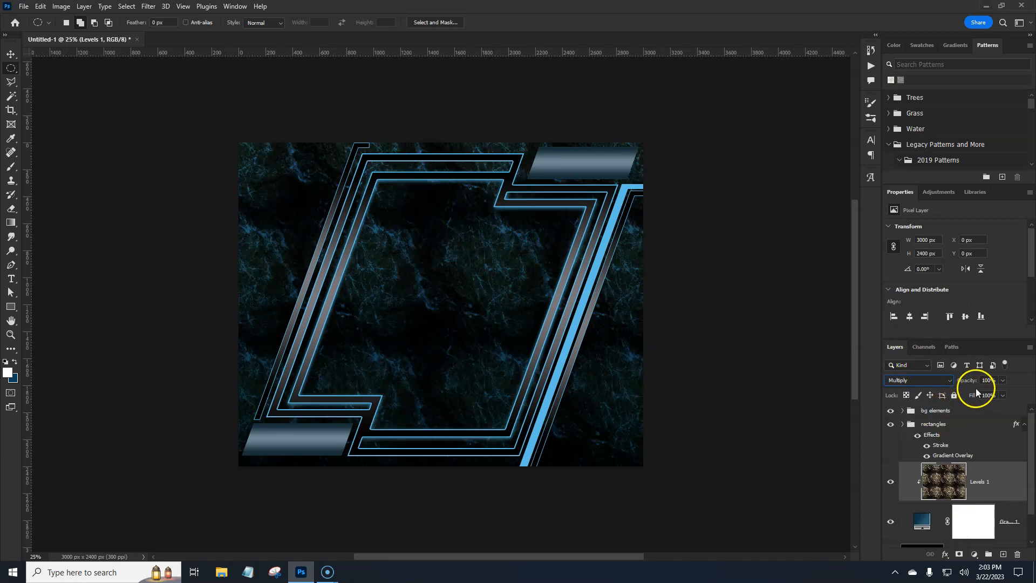
pyautogui.moveTo(960, 382); pyautogui.dragTo(952, 383)
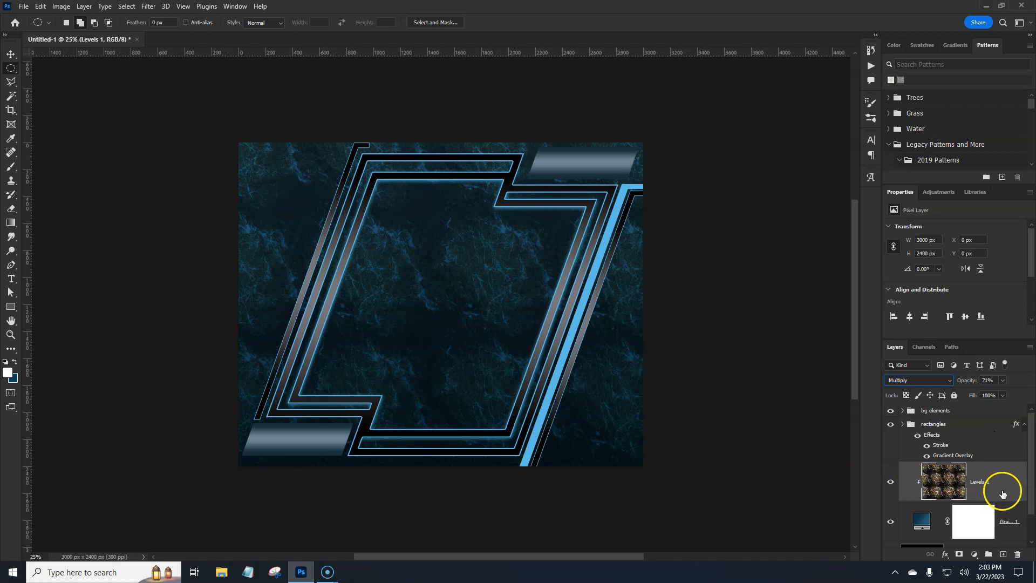
# Add a layer mask to the stone layer and trace a closed Polygonal Lasso selection along the middle of the innermost outline band
pyautogui.click(958, 554)
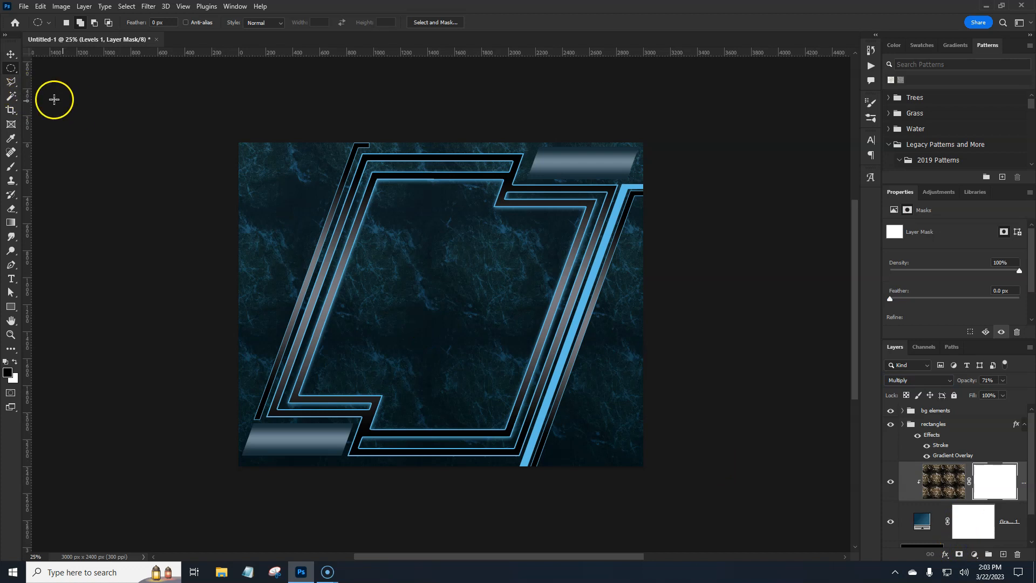
pyautogui.click(11, 82)
pyautogui.click(59, 91)
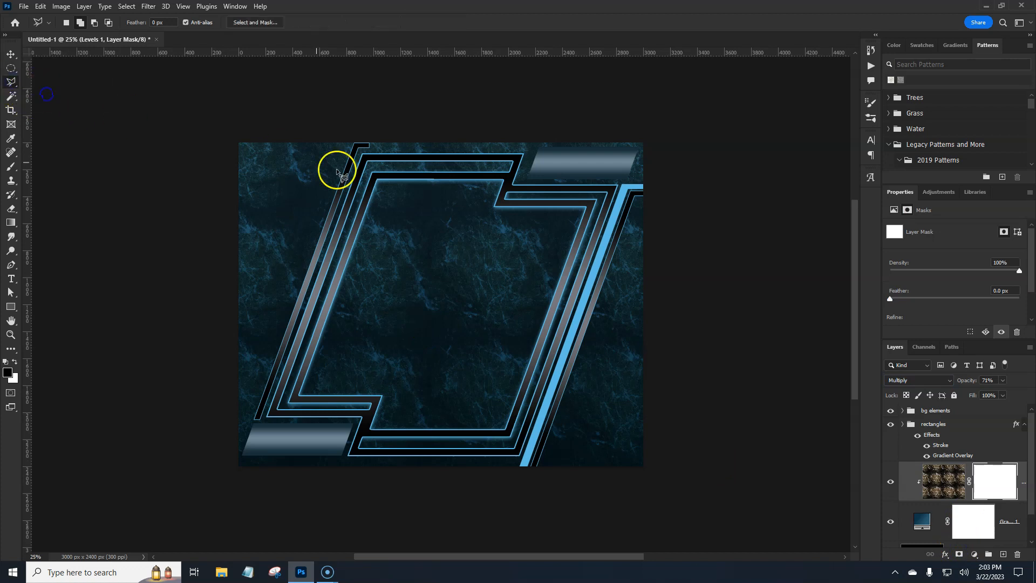
pyautogui.click(508, 176)
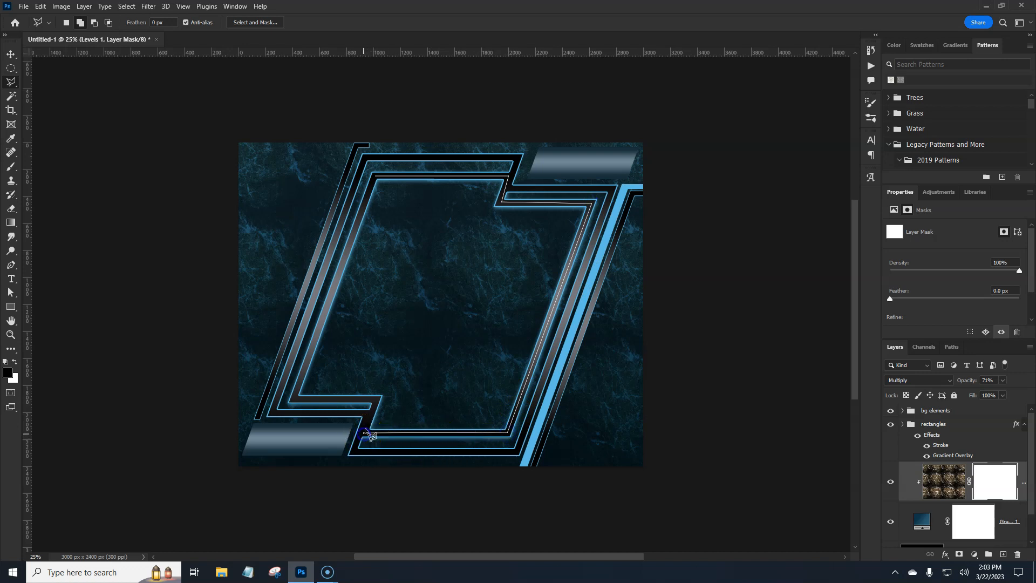
pyautogui.click(374, 404)
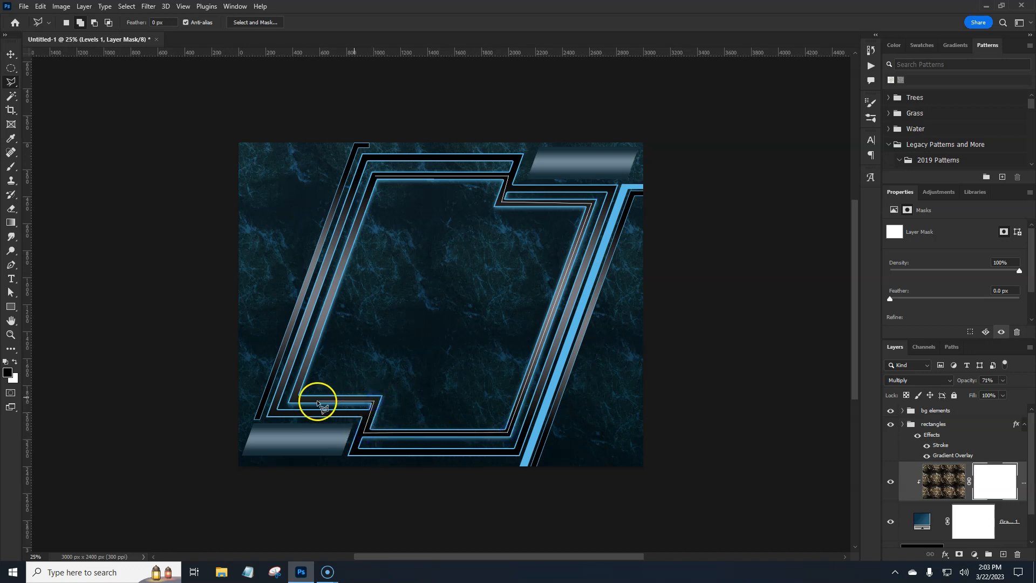
pyautogui.click(294, 401)
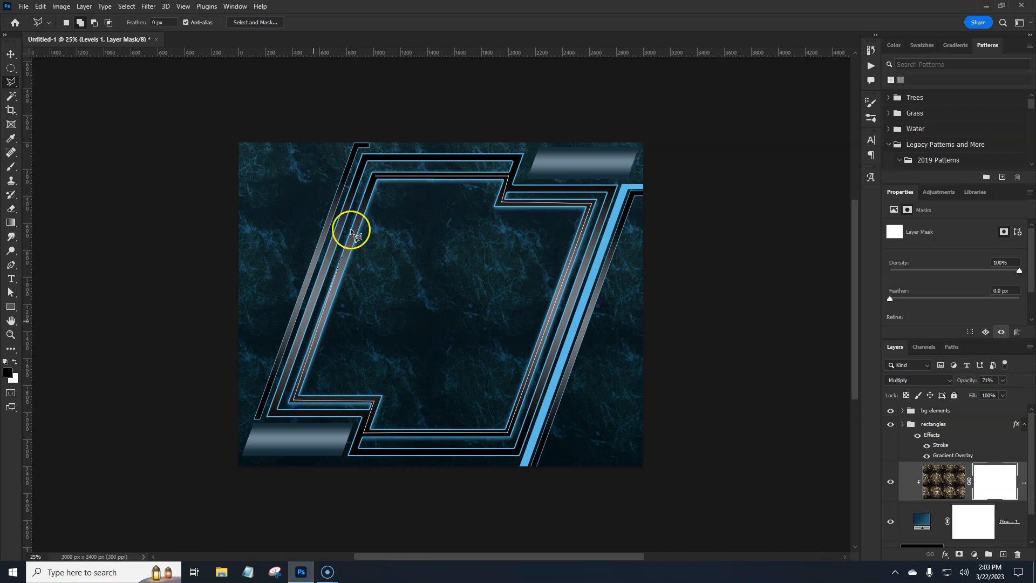
pyautogui.click(376, 177)
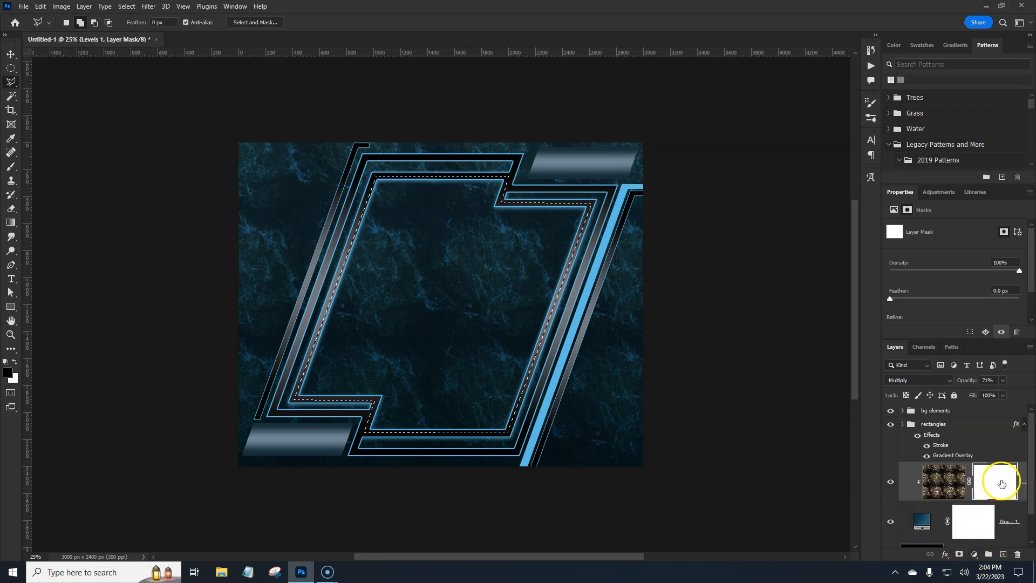
# Fill the traced selection with black on the stone layer's mask, then invert the mask to keep the stone inside the innermost outline
pyautogui.click(999, 496)
pyautogui.hotkey('alt', 'BackSpace')
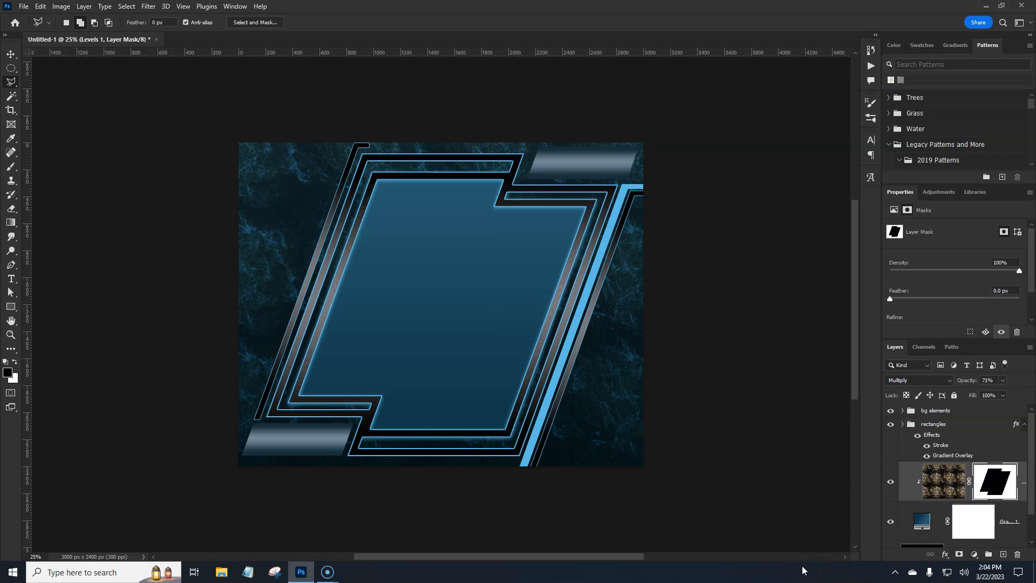
pyautogui.hotkey('ctrl', 'i')
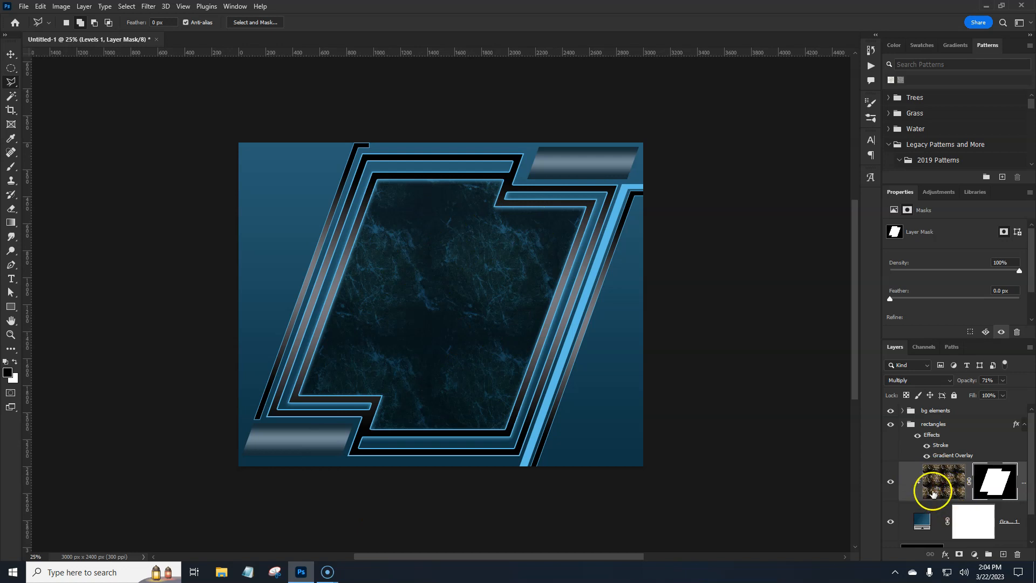
# Add a pattern fill with the Stone Sandstone pattern directly above the Gradient Fill 1 layer, clipped to it
pyautogui.click(1015, 537)
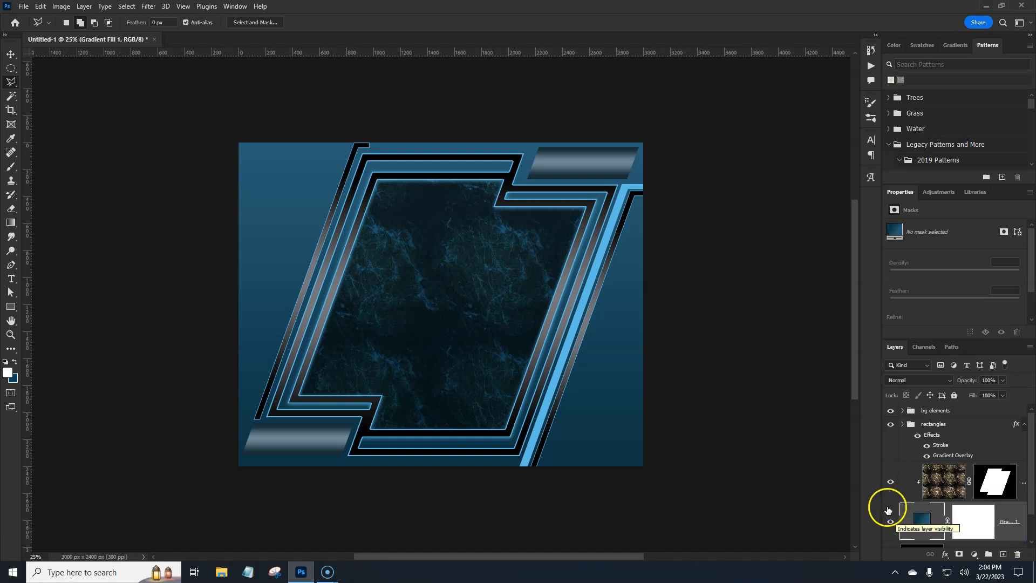
pyautogui.click(974, 554)
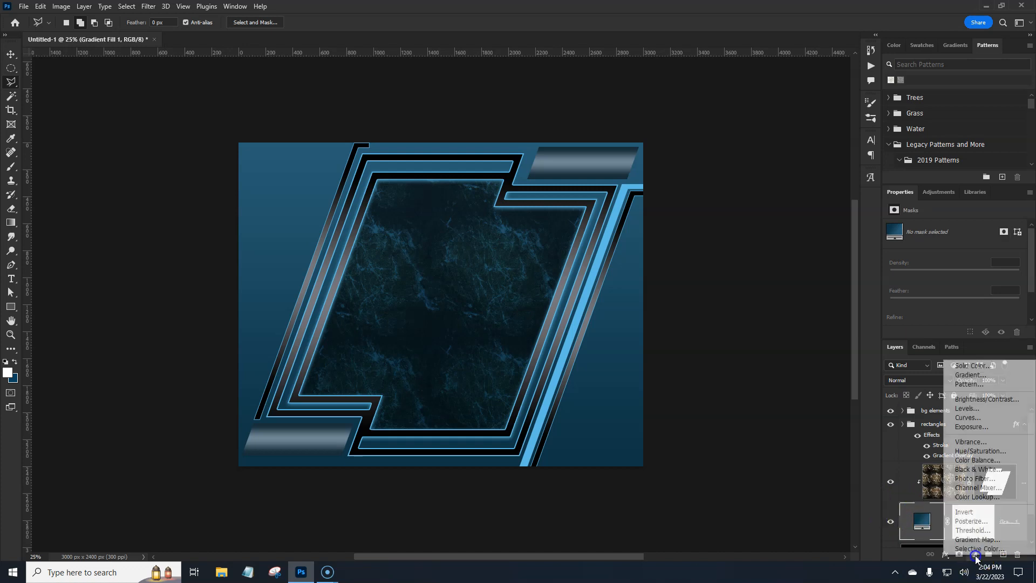
pyautogui.click(966, 385)
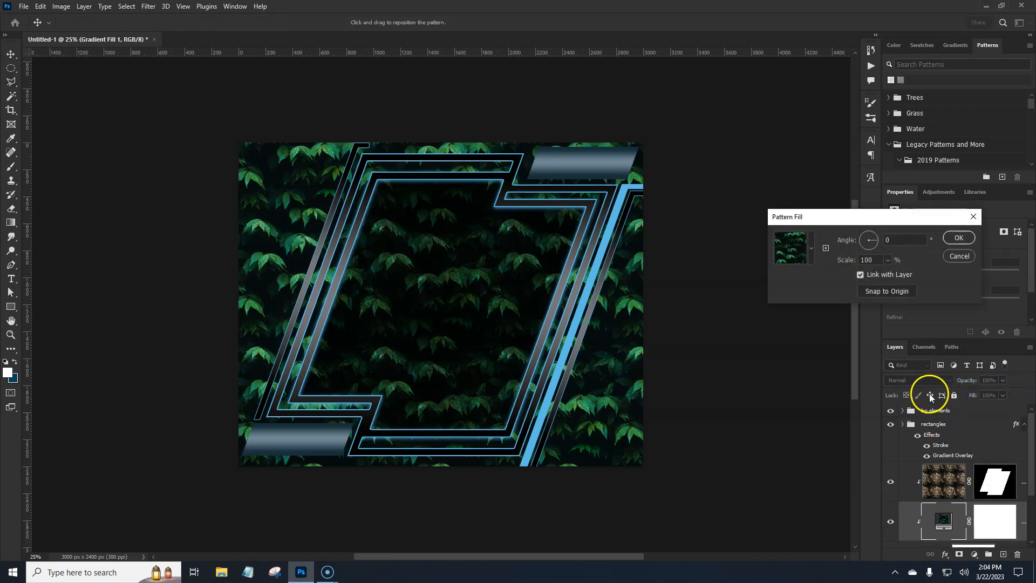
pyautogui.click(791, 254)
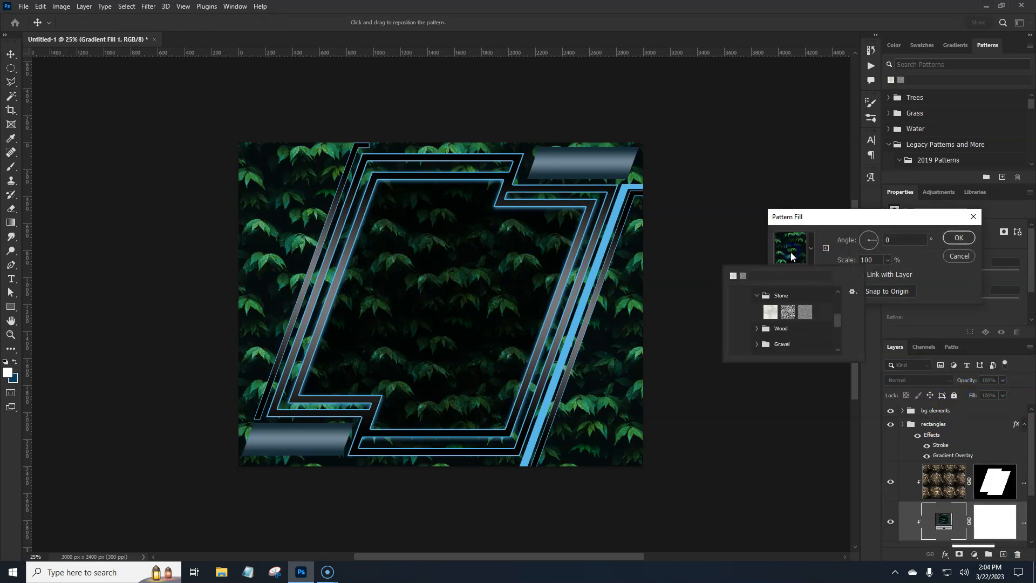
pyautogui.click(804, 312)
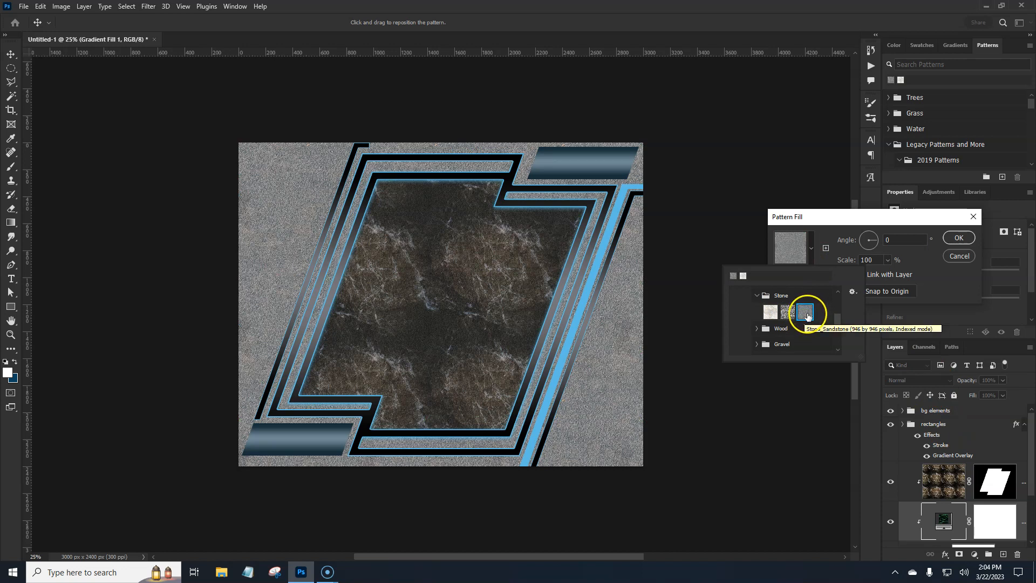
pyautogui.click(959, 238)
pyautogui.click(959, 238)
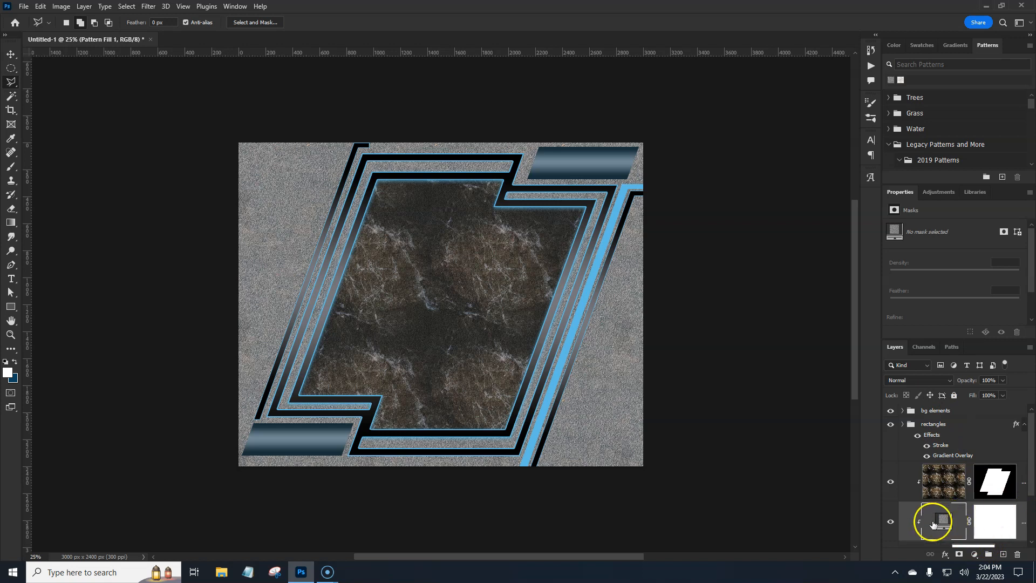
# Set the sandstone pattern fill's blend mode to Vivid Light and its opacity to 72%
pyautogui.click(932, 380)
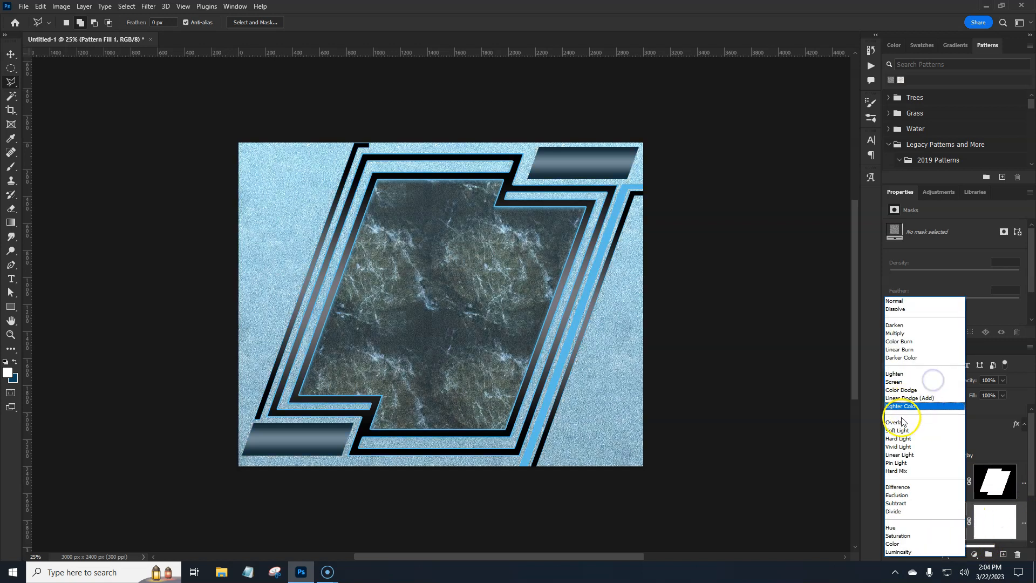
pyautogui.click(899, 447)
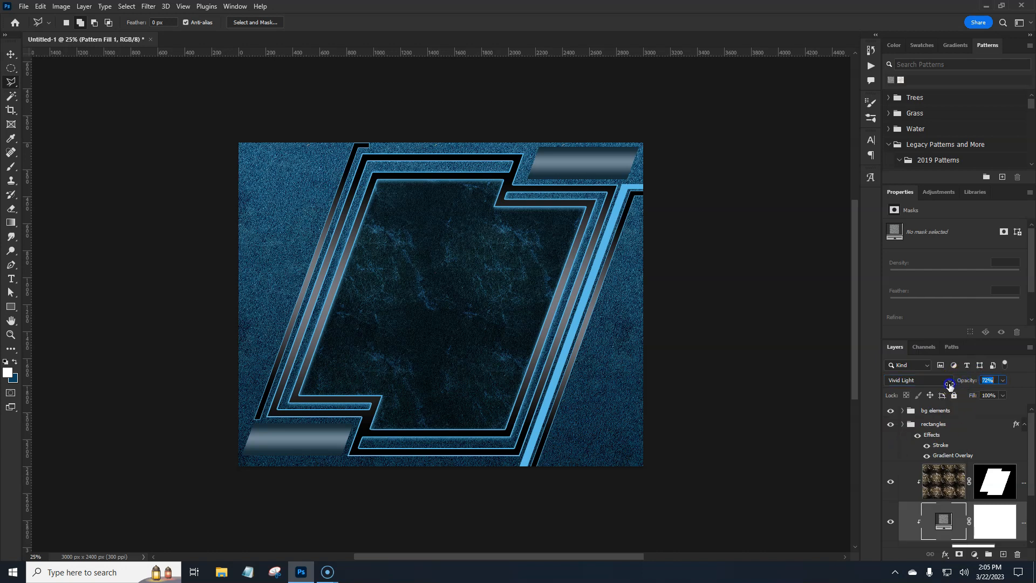
# Replace the sandstone fill's mask with a copy of the stone layer's mask and invert it to cover only the area outside the outlines
pyautogui.scroll(-2, 1031, 429)
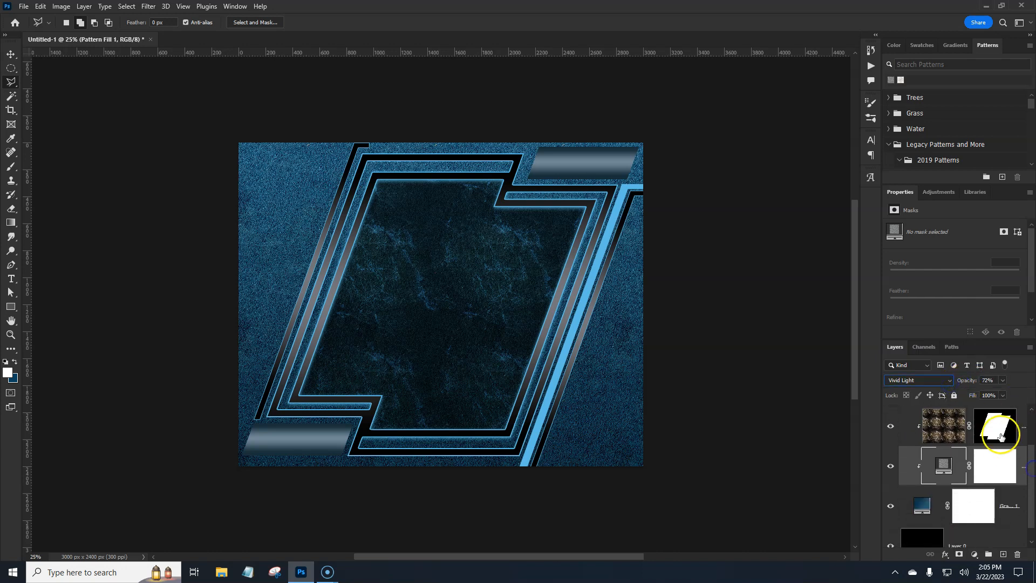
pyautogui.click(998, 430)
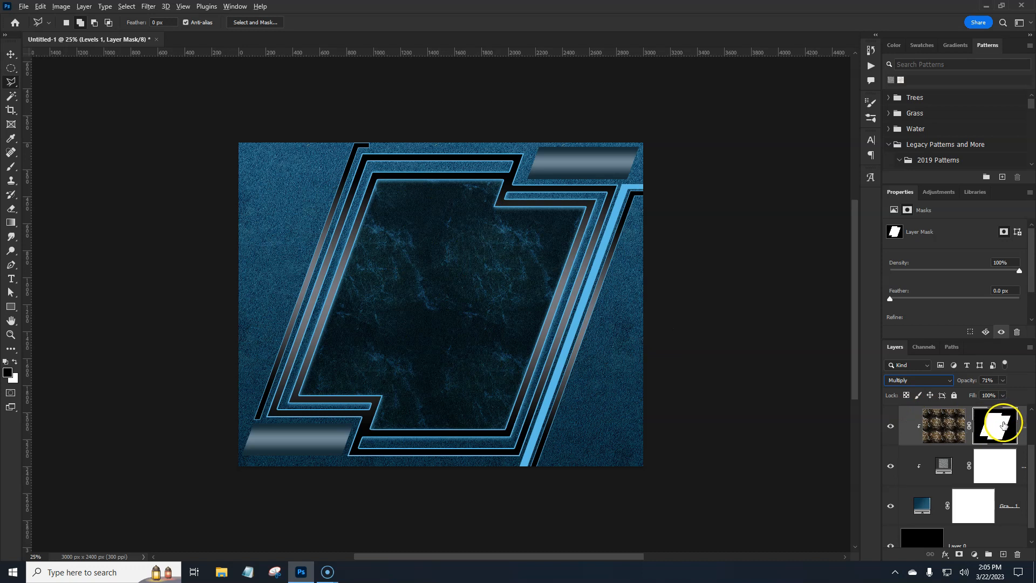
pyautogui.moveTo(996, 429); pyautogui.dragTo(990, 472)
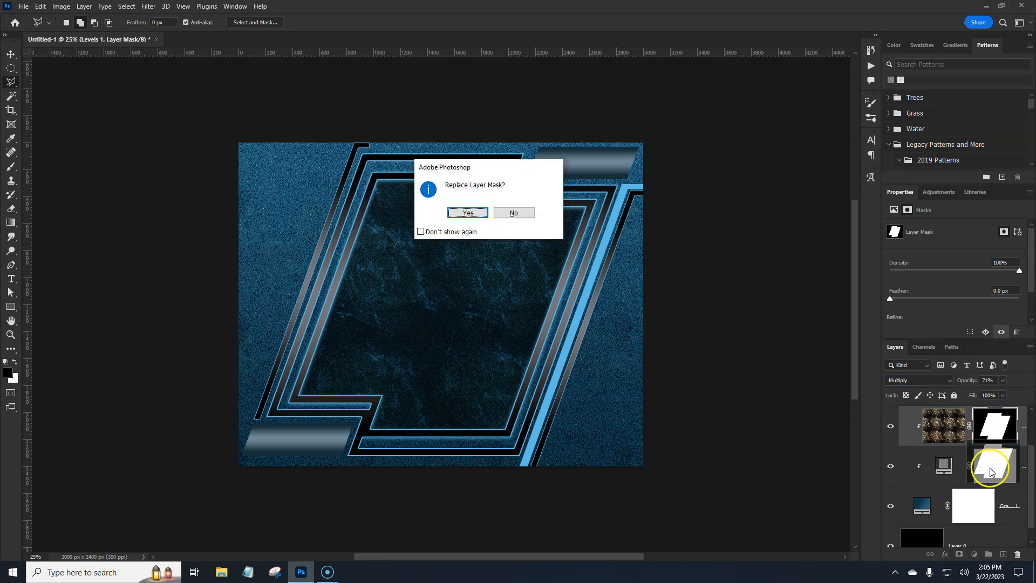
pyautogui.click(465, 213)
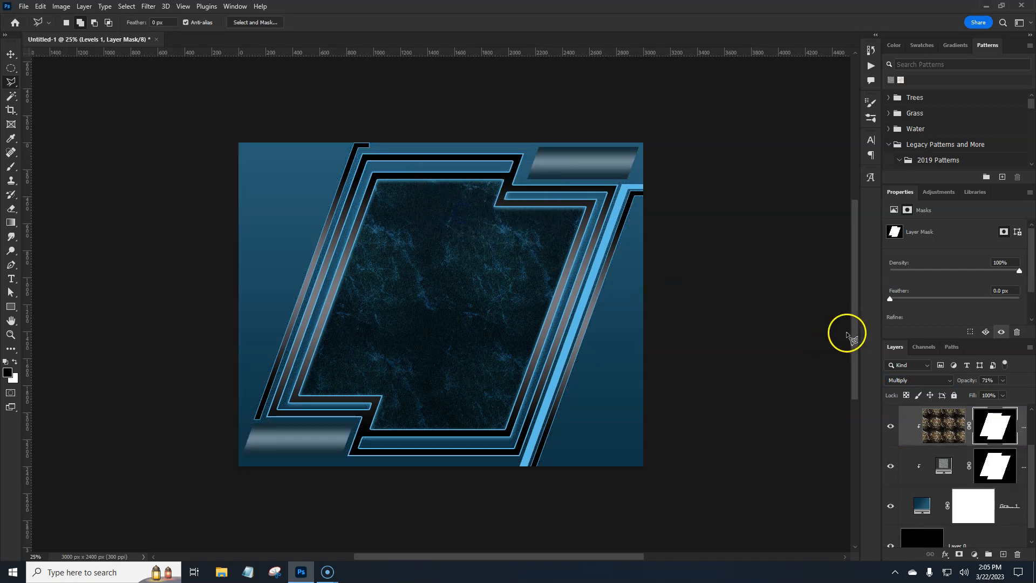
pyautogui.click(986, 470)
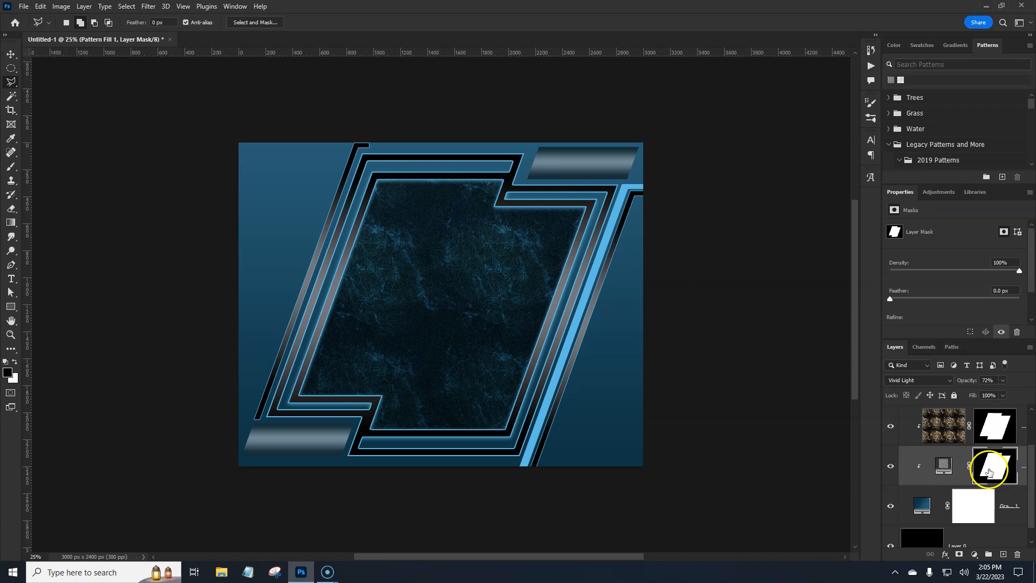
pyautogui.hotkey('ctrl', 'i')
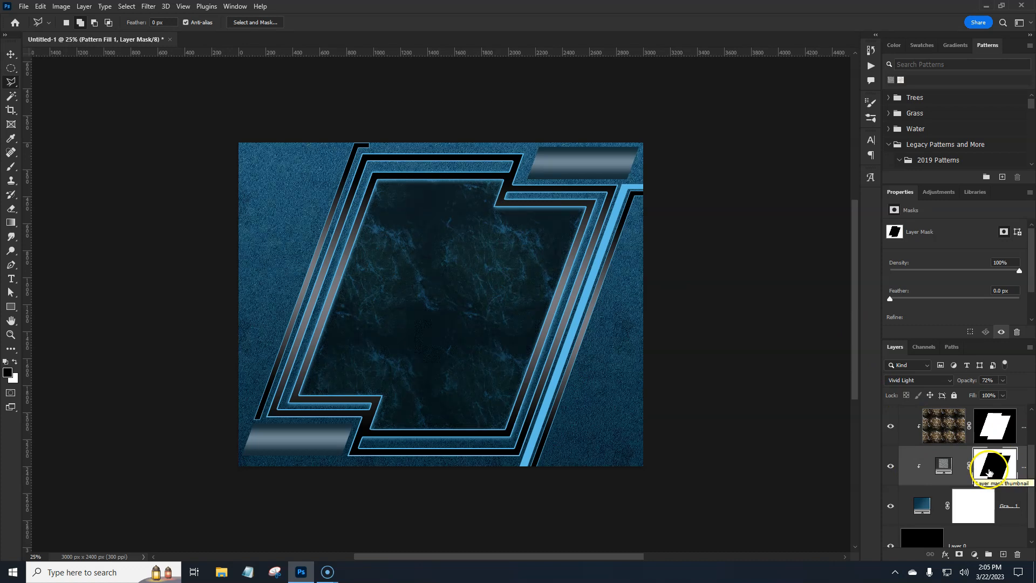
pyautogui.click(943, 466)
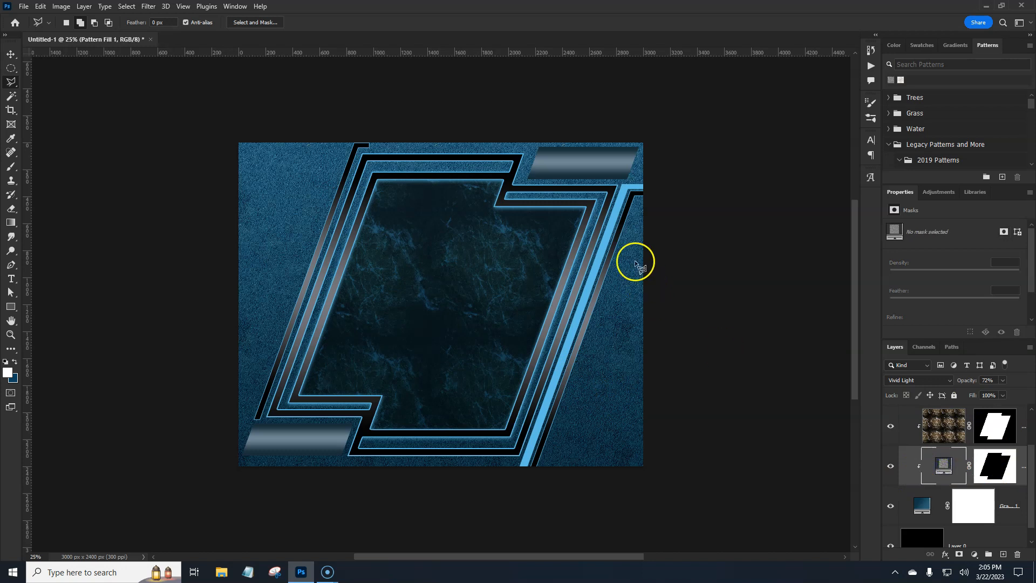
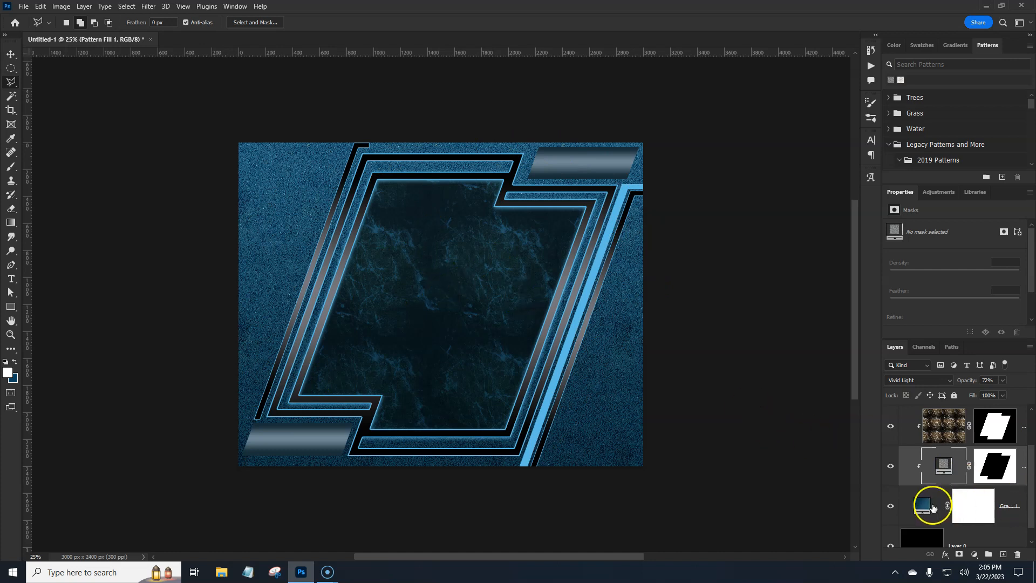
# Change the starting color stop of Gradient Fill 1 from dark blue to bright red
pyautogui.doubleClick(922, 505)
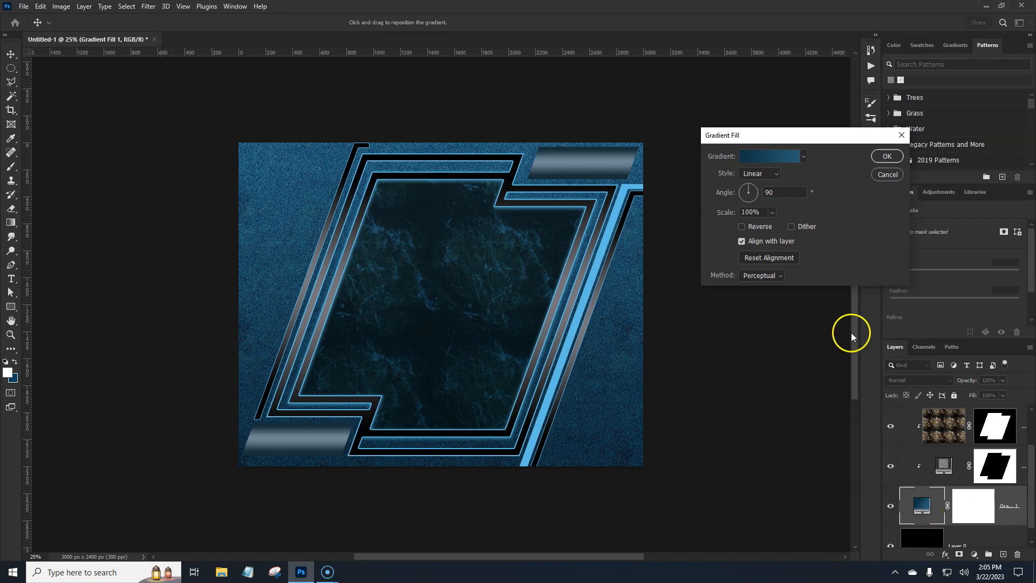
pyautogui.click(791, 157)
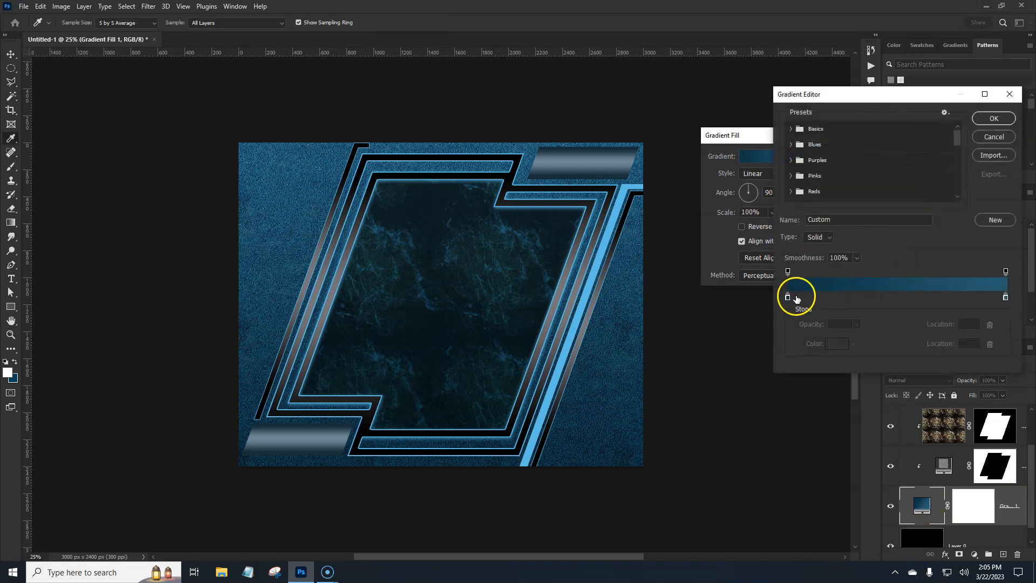
pyautogui.click(787, 297)
pyautogui.click(831, 345)
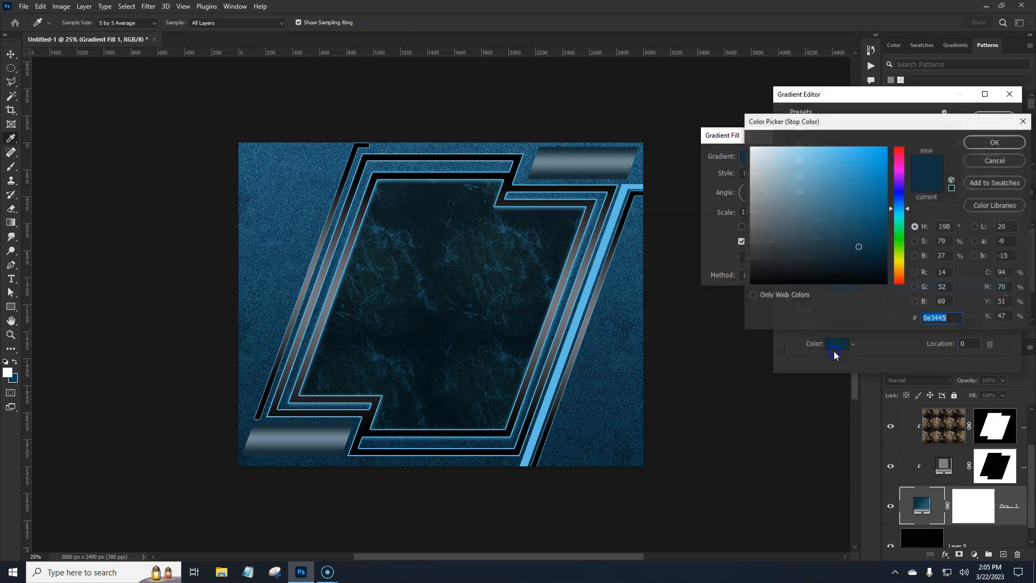
pyautogui.moveTo(898, 209)
pyautogui.mouseDown()
pyautogui.moveTo(898, 155)
pyautogui.moveTo(873, 161)
pyautogui.moveTo(893, 143)
pyautogui.moveTo(870, 158)
pyautogui.mouseUp()
pyautogui.click(995, 142)
# Set the gradient's end color stop to dark gray 1d1f20 and the gradient fill layer's opacity to 59%
pyautogui.click(1005, 298)
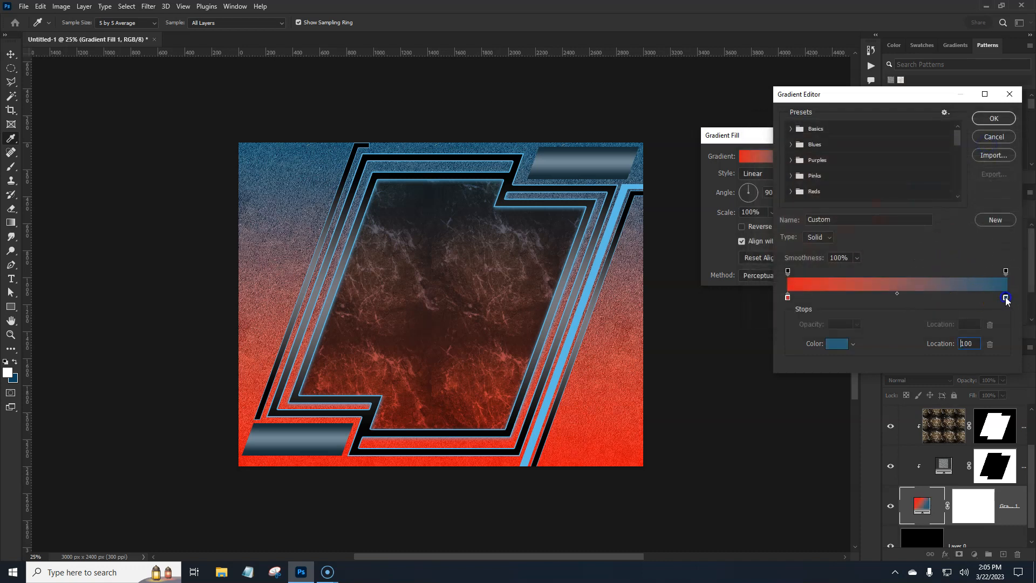
pyautogui.click(836, 345)
pyautogui.moveTo(768, 257)
pyautogui.mouseDown()
pyautogui.moveTo(754, 249)
pyautogui.moveTo(761, 266)
pyautogui.mouseUp()
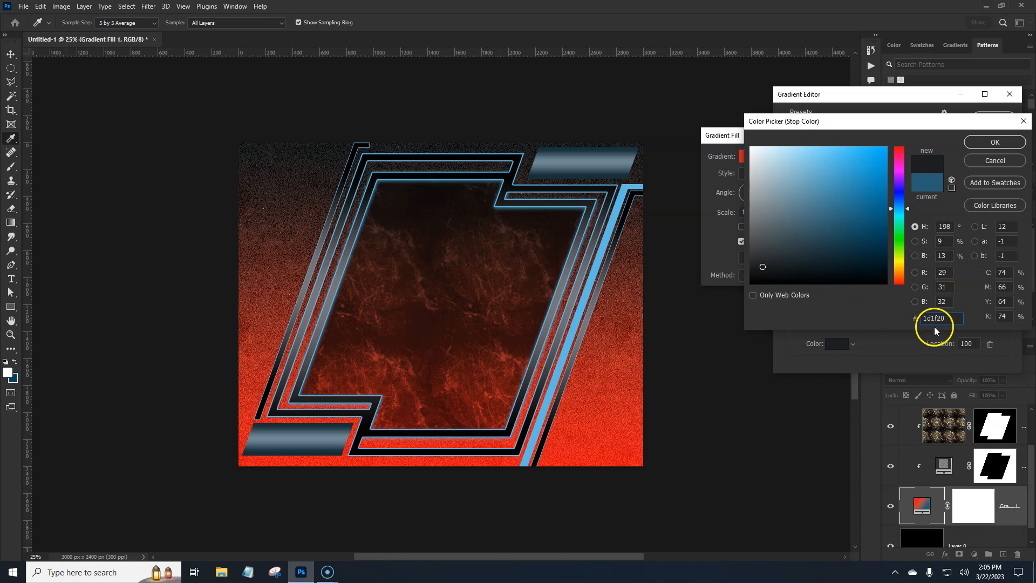
pyautogui.click(991, 144)
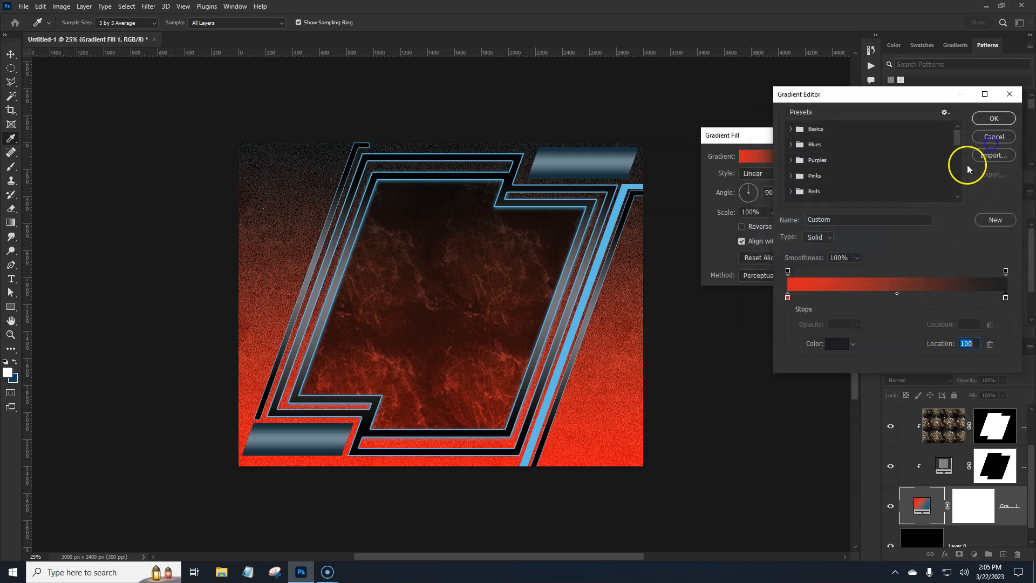
pyautogui.click(992, 119)
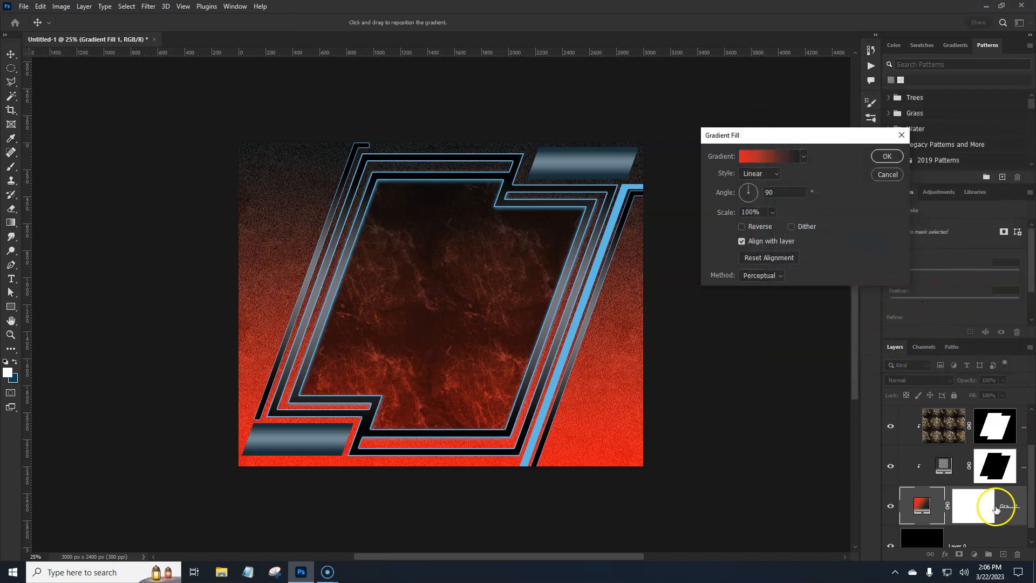
pyautogui.click(888, 157)
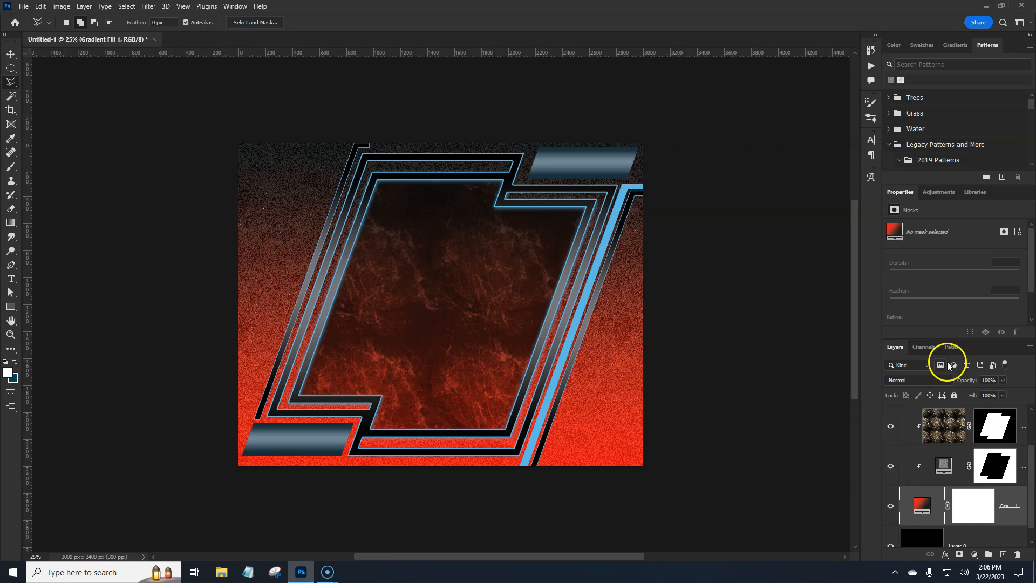
pyautogui.moveTo(960, 383); pyautogui.dragTo(957, 382)
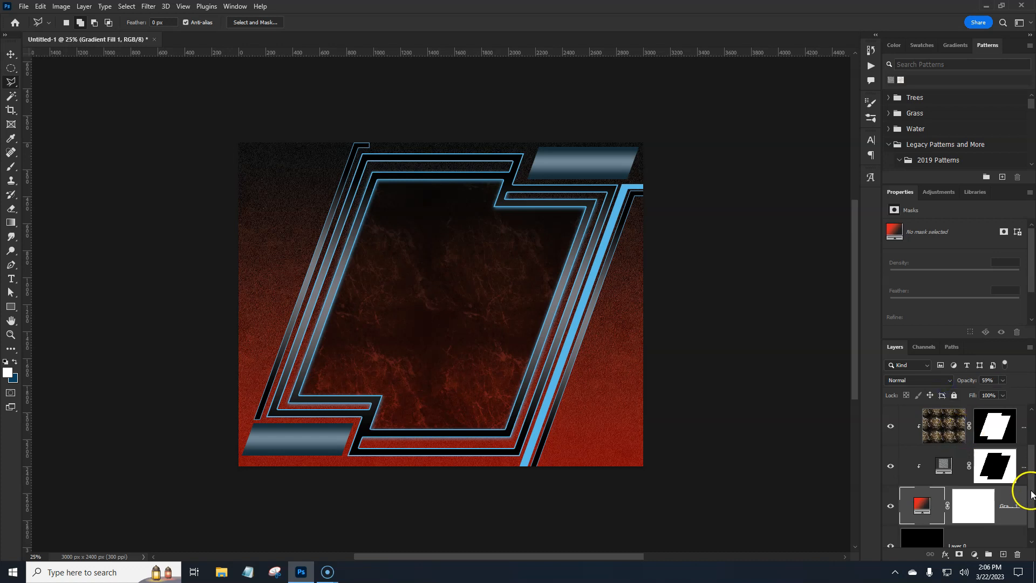
# Add a new empty layer above the bg elements group
pyautogui.moveTo(1031, 494); pyautogui.dragTo(1031, 450)
pyautogui.click(973, 411)
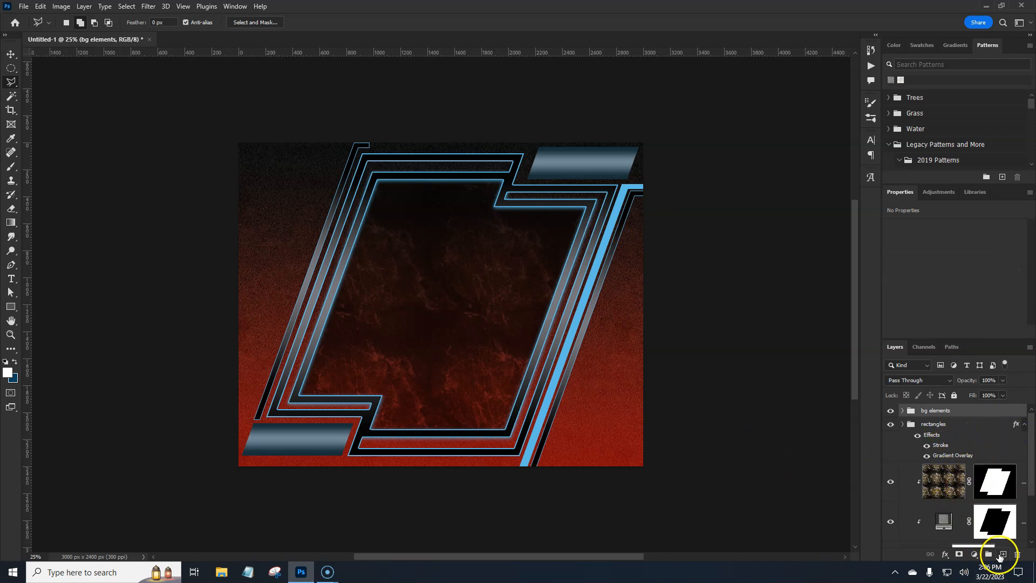
pyautogui.click(1002, 555)
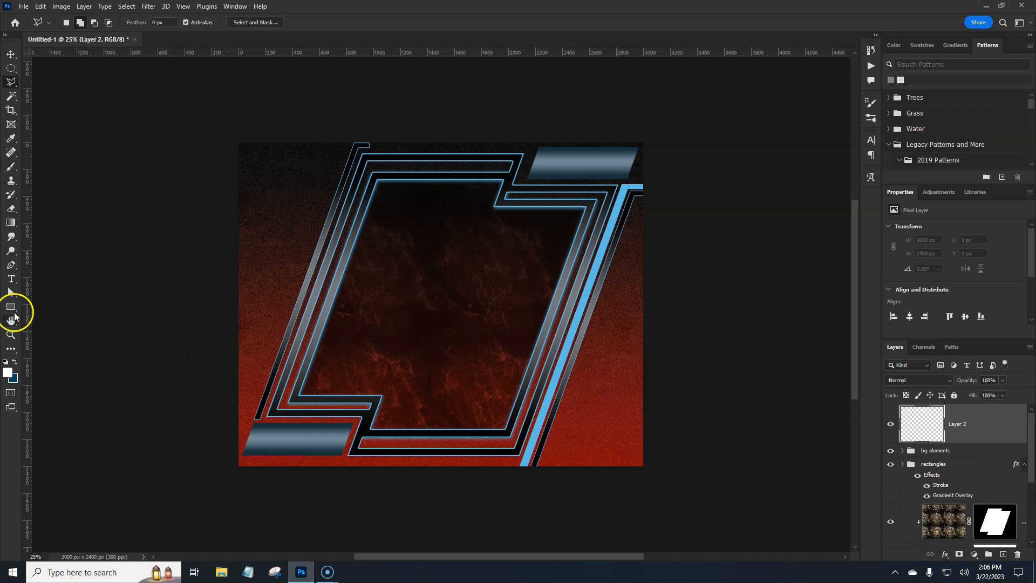
pyautogui.click(11, 264)
pyautogui.click(40, 268)
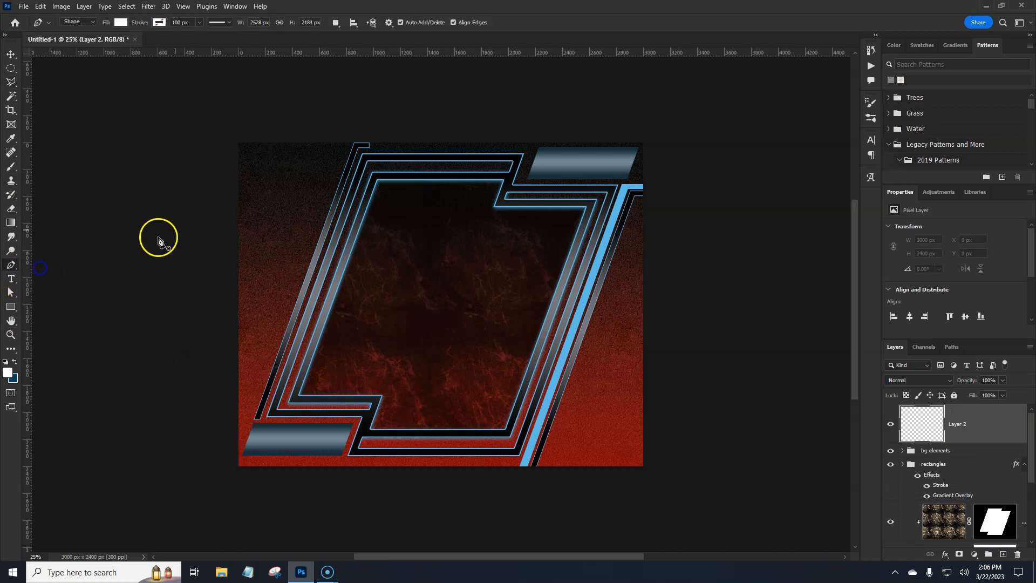
pyautogui.click(250, 172)
pyautogui.click(320, 172)
pyautogui.click(250, 405)
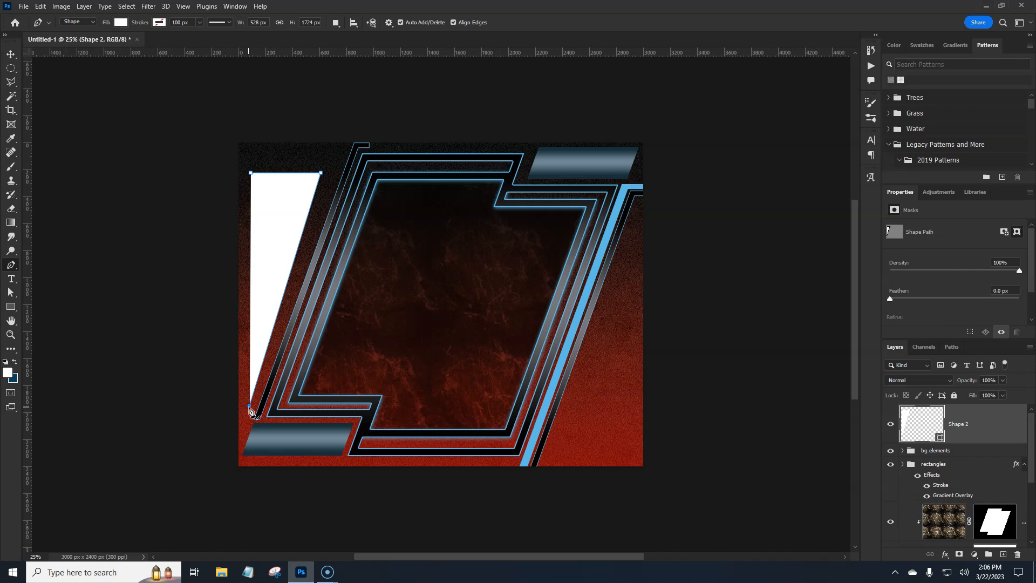
pyautogui.moveTo(250, 406); pyautogui.dragTo(258, 366)
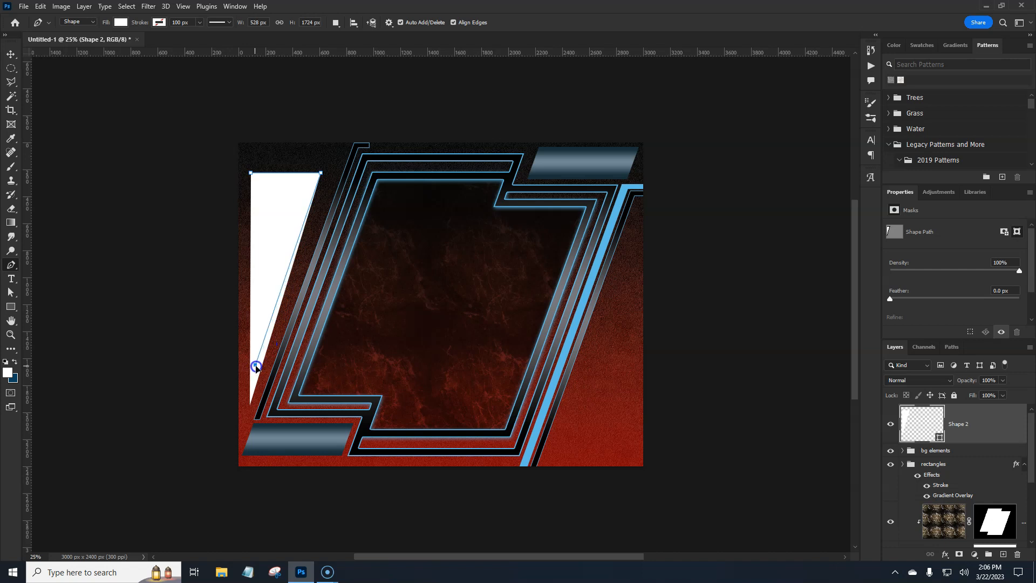
pyautogui.moveTo(257, 367); pyautogui.dragTo(258, 367)
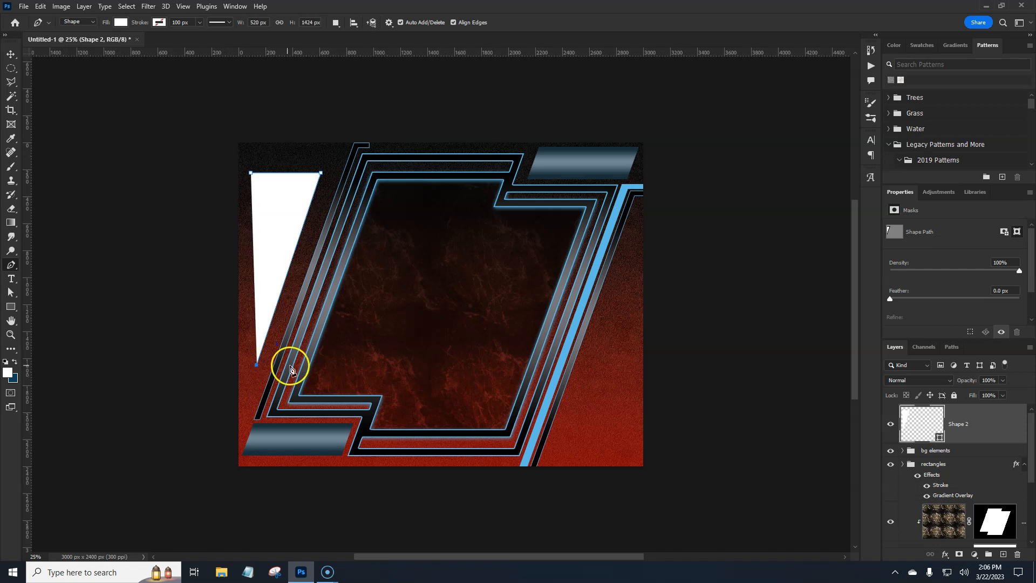
pyautogui.click(224, 365)
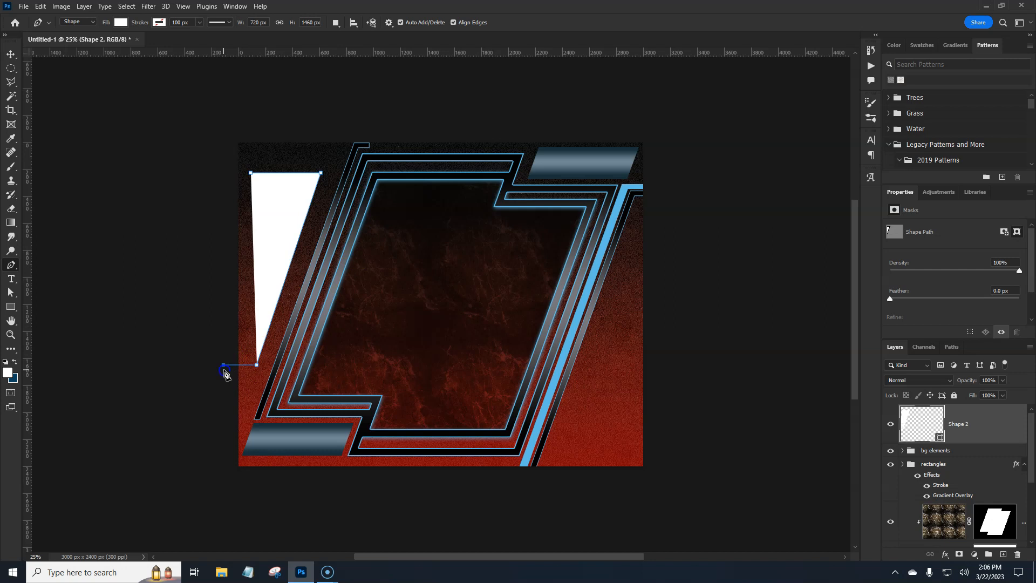
pyautogui.click(201, 175)
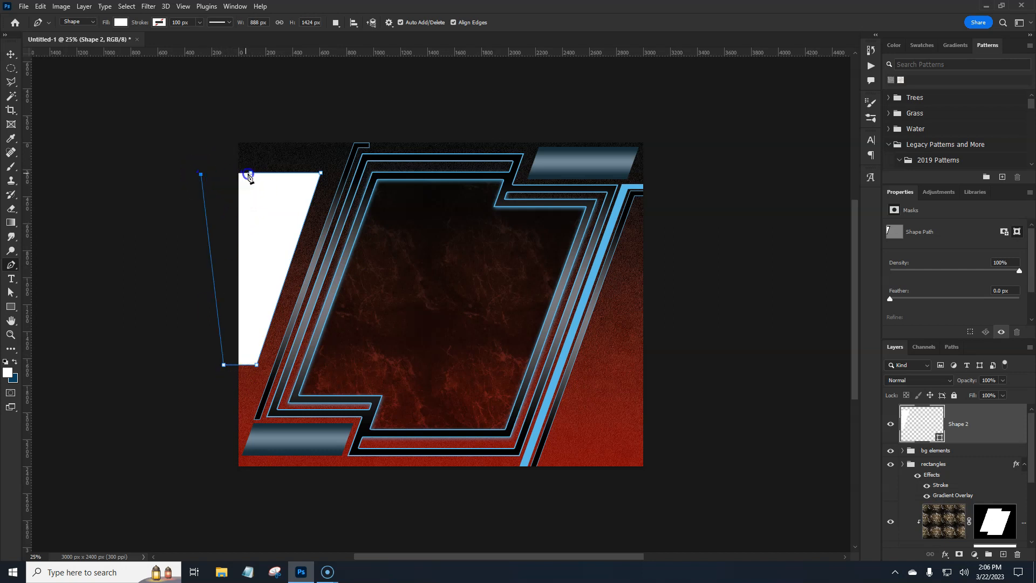
pyautogui.click(251, 174)
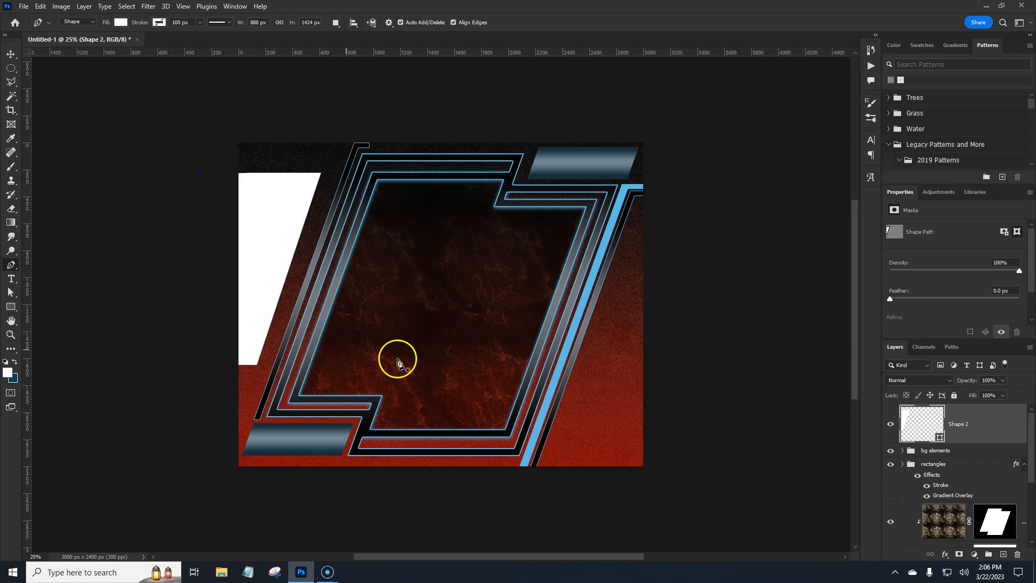
pyautogui.hotkey('ctrl', 'z')
pyautogui.hotkey('ctrl', 'z')
pyautogui.hotkey('ctrl', 'z')
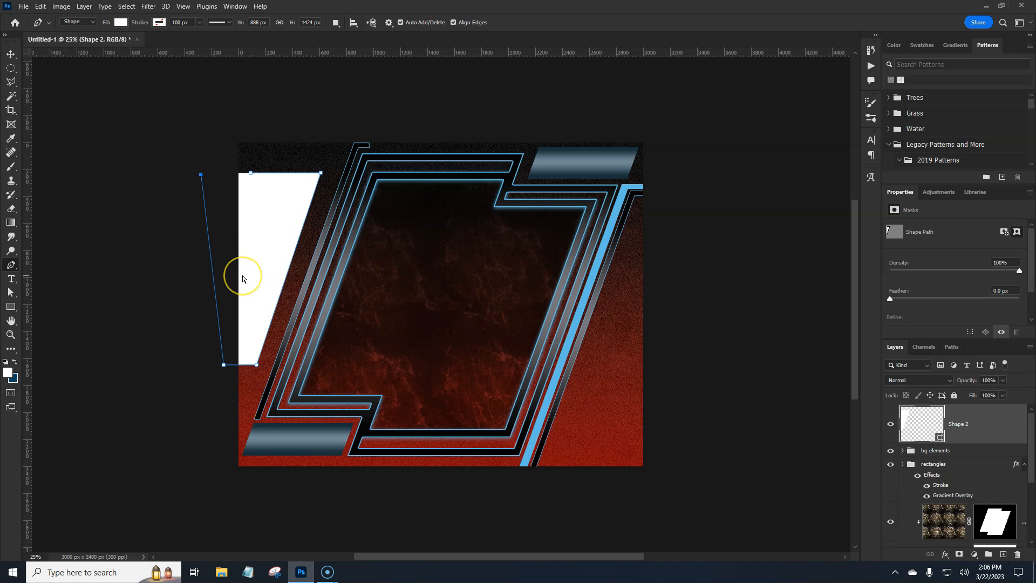
pyautogui.hotkey('ctrl', 'z')
pyautogui.hotkey('ctrl', 'z')
pyautogui.hotkey('ctrl', 'z')
pyautogui.hotkey('ctrl', 'z')
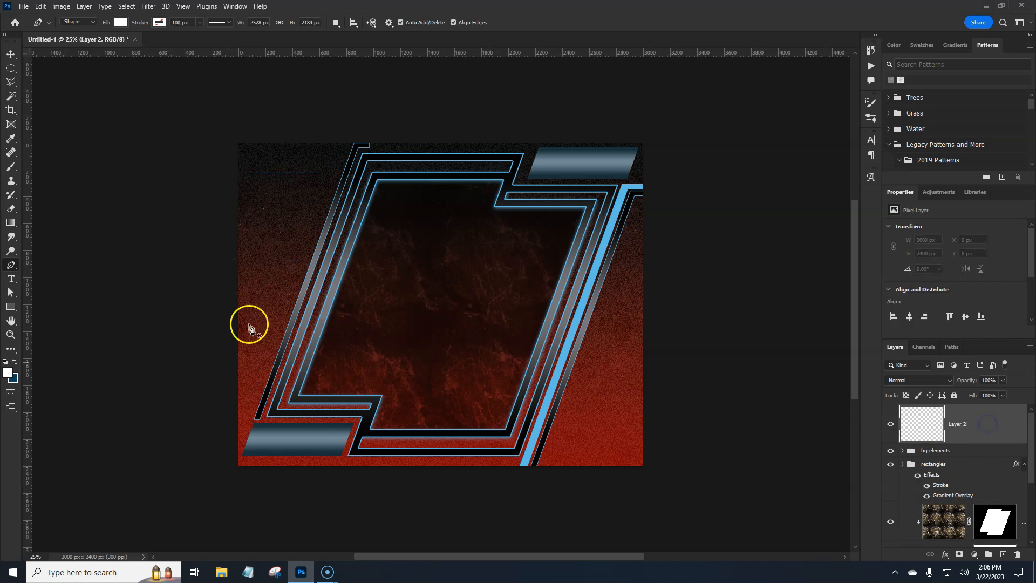
# Draw a white rectangle shape about 414 by 1592 px straddling the canvas's left edge, beside the nested outlines
pyautogui.click(11, 308)
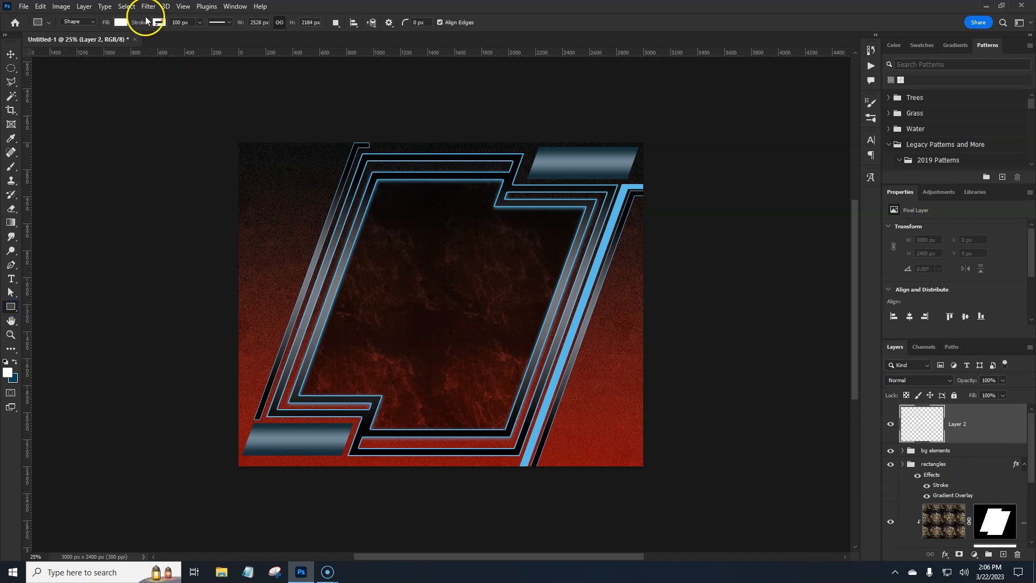
pyautogui.click(118, 24)
pyautogui.click(119, 25)
pyautogui.moveTo(211, 175); pyautogui.dragTo(267, 388)
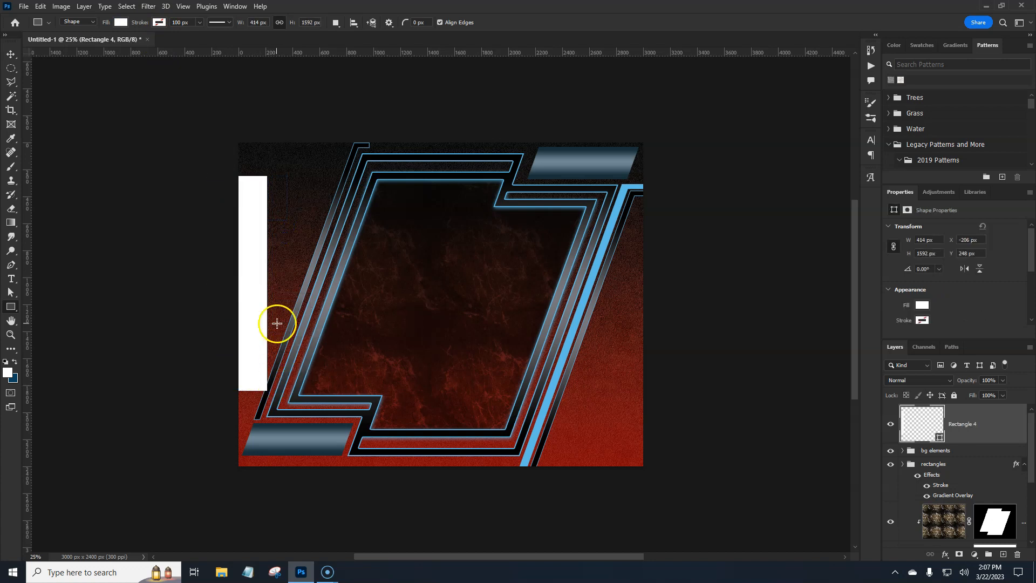
# Skew the white rectangle horizontally by -20 degrees to follow the slant of the outlines
pyautogui.hotkey('ctrl', 't')
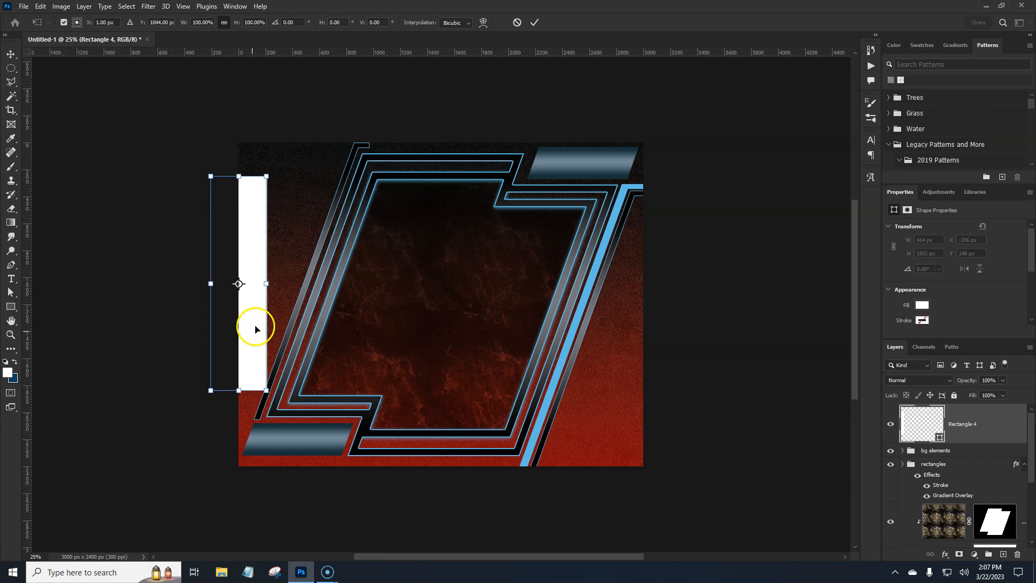
pyautogui.rightClick(253, 235)
pyautogui.click(275, 265)
pyautogui.click(331, 22)
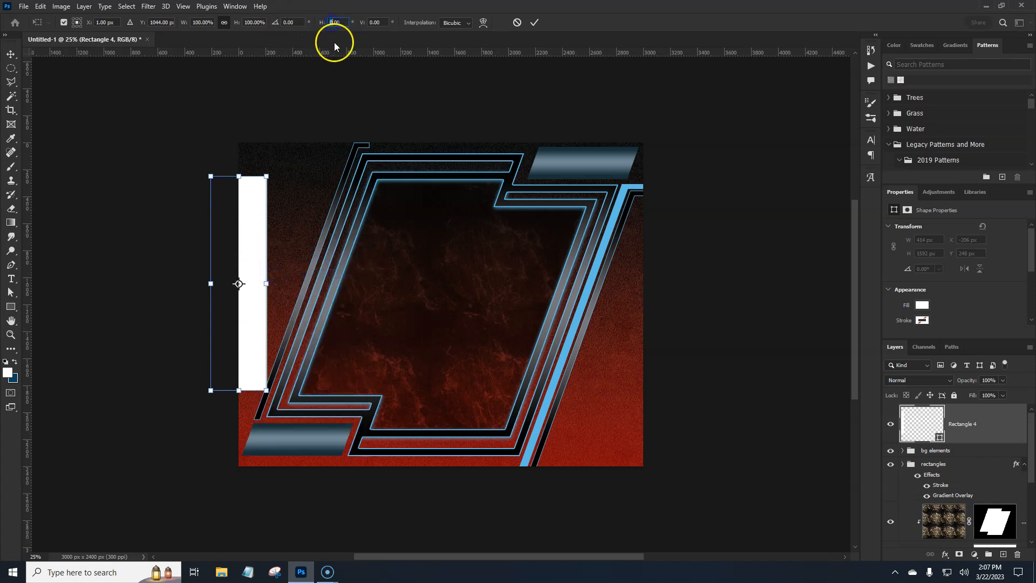
pyautogui.write('-3')
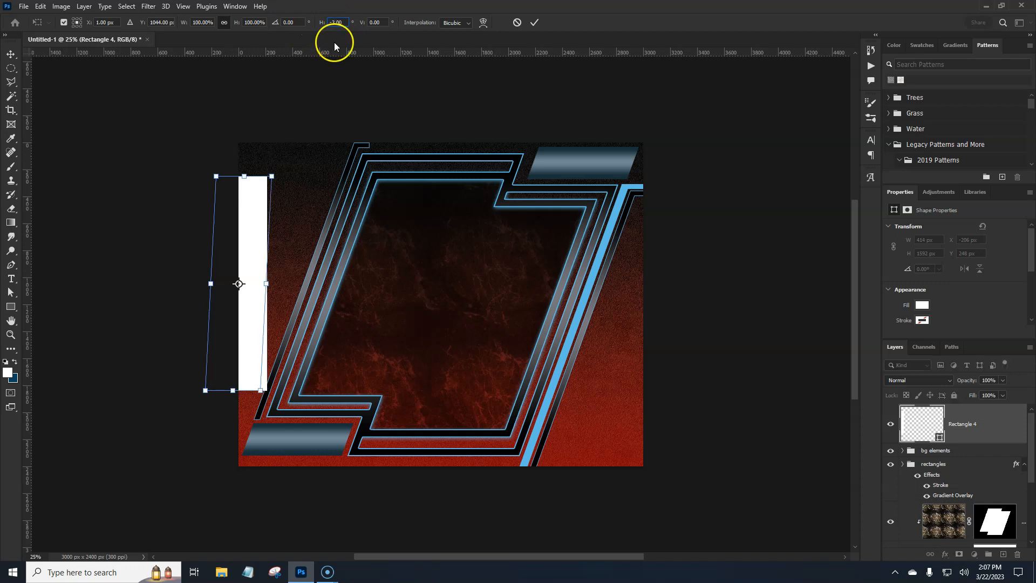
pyautogui.press('BackSpace')
pyautogui.write('20')
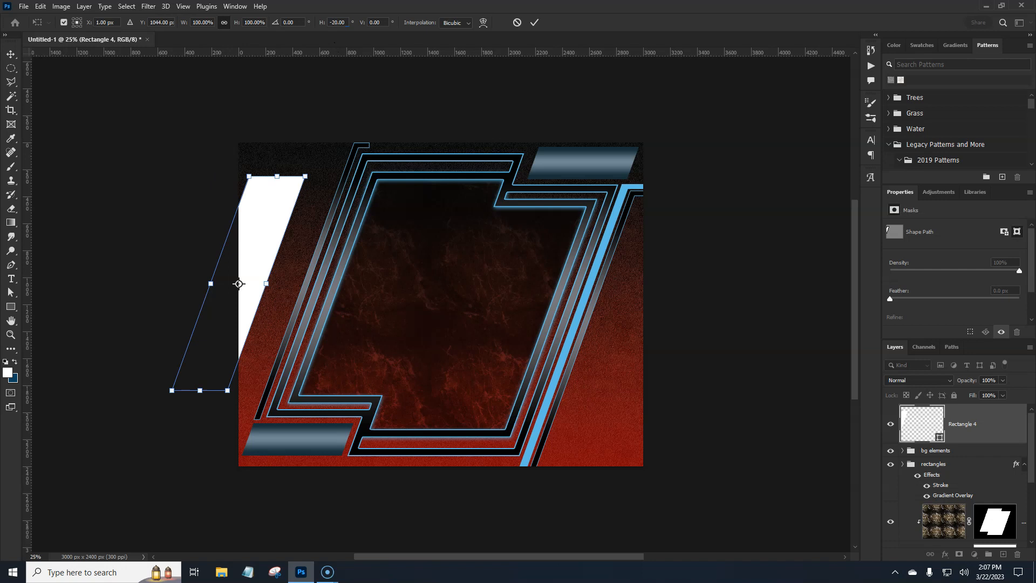
pyautogui.press('Return')
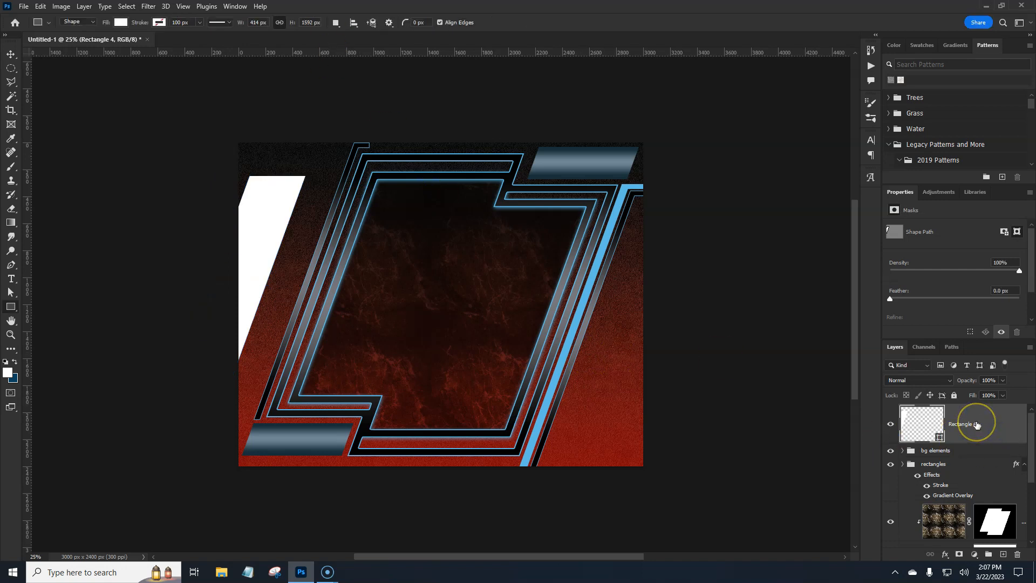
# Duplicate the skewed white rectangle and place the copy over the canvas's right edge, lower than the original
pyautogui.hotkey('ctrl', 'j')
pyautogui.hotkey('ctrl', 't')
pyautogui.moveTo(266, 276); pyautogui.dragTo(662, 325)
pyautogui.press('Return')
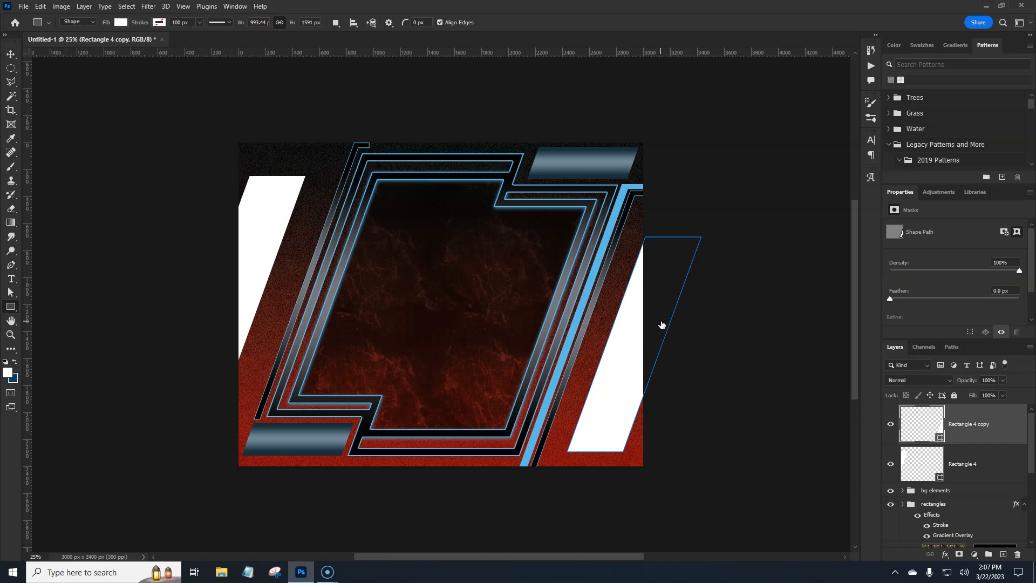
# Group the Rectangle 4 and Rectangle 4 copy layers together
pyautogui.click(884, 414)
pyautogui.keyDown('shift'); pyautogui.click(989, 463); pyautogui.keyUp('shift')
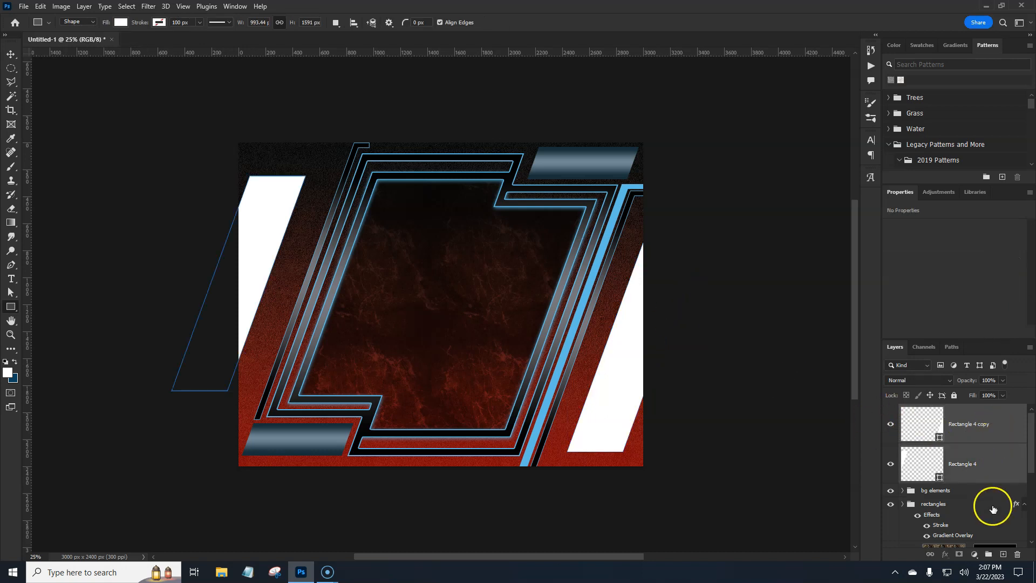
pyautogui.click(987, 553)
# Apply a Gradient Overlay layer style with its preset linear black-to-gray gradient to Group 1
pyautogui.click(965, 416)
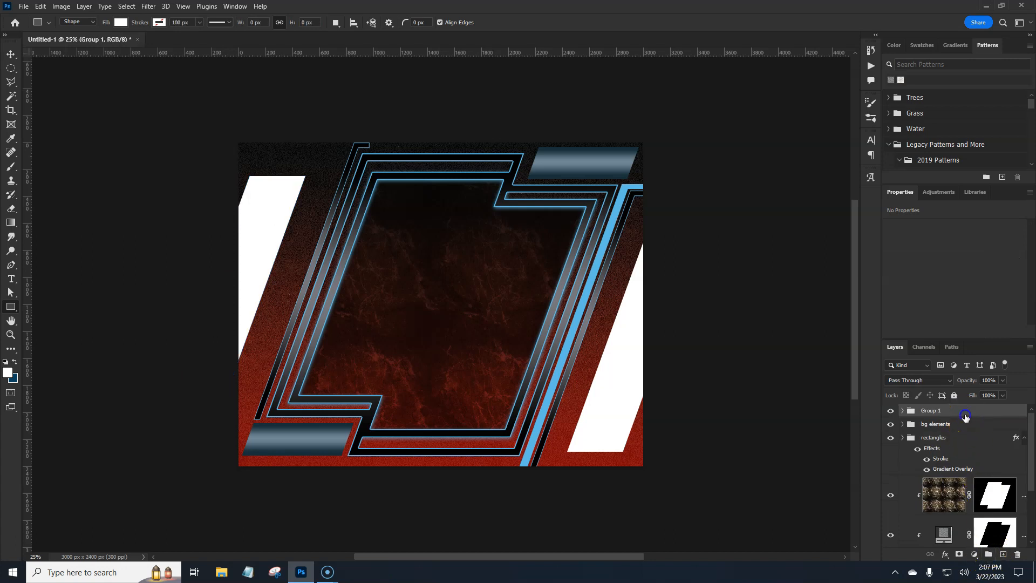
pyautogui.doubleClick(964, 417)
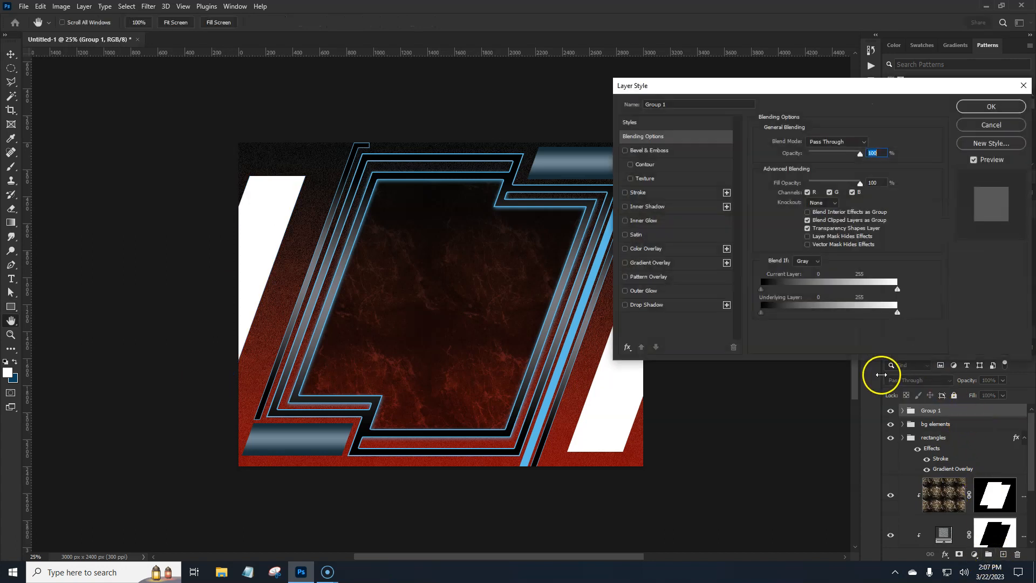
pyautogui.click(650, 263)
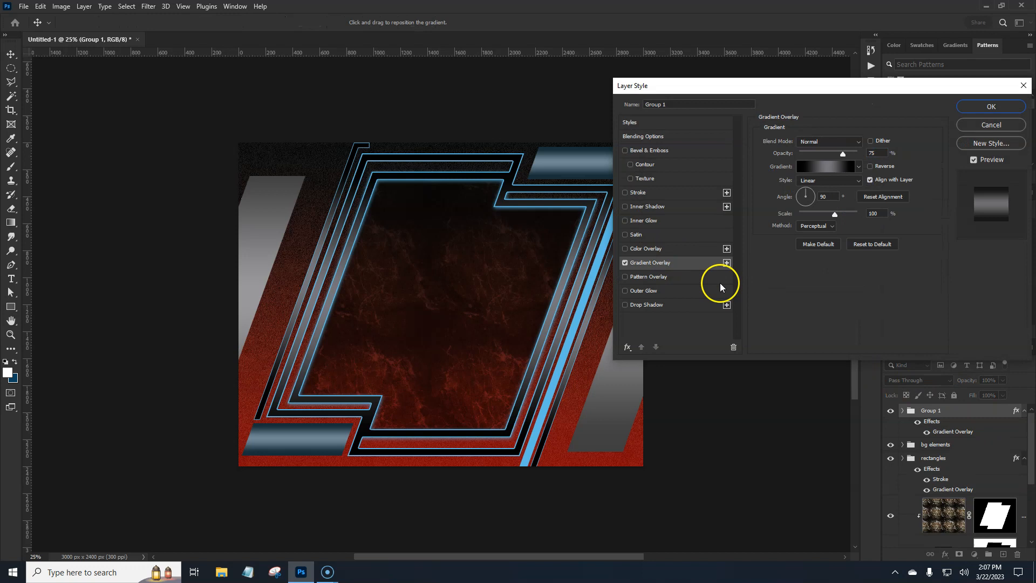
pyautogui.moveTo(814, 84); pyautogui.dragTo(846, 110)
pyautogui.click(1013, 133)
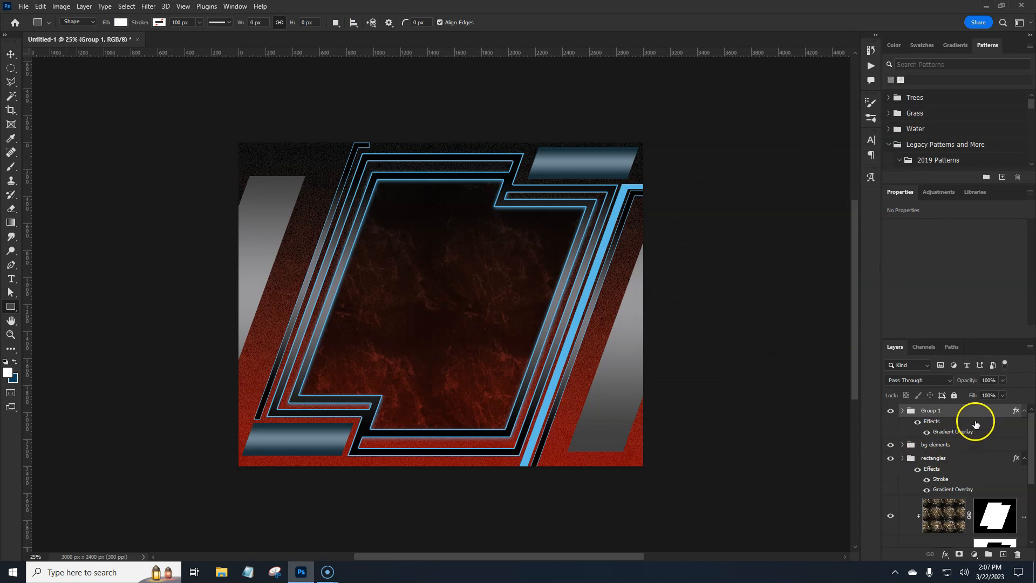
# Try filling a hand-outlined polygonal selection inside the left gray parallelogram with a white-to-blue gradient on a new layer, and delete that layer
pyautogui.click(1002, 554)
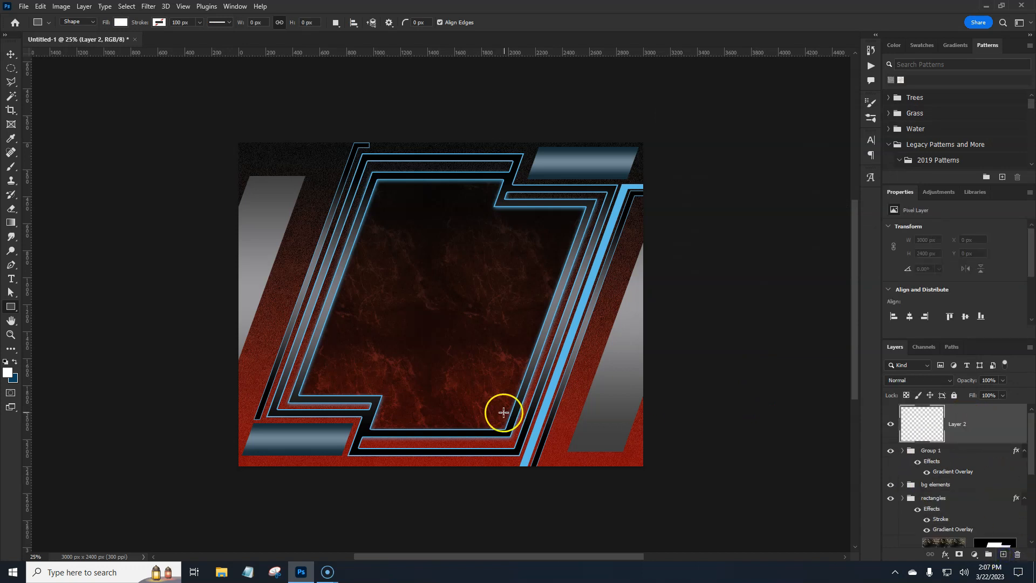
pyautogui.click(11, 83)
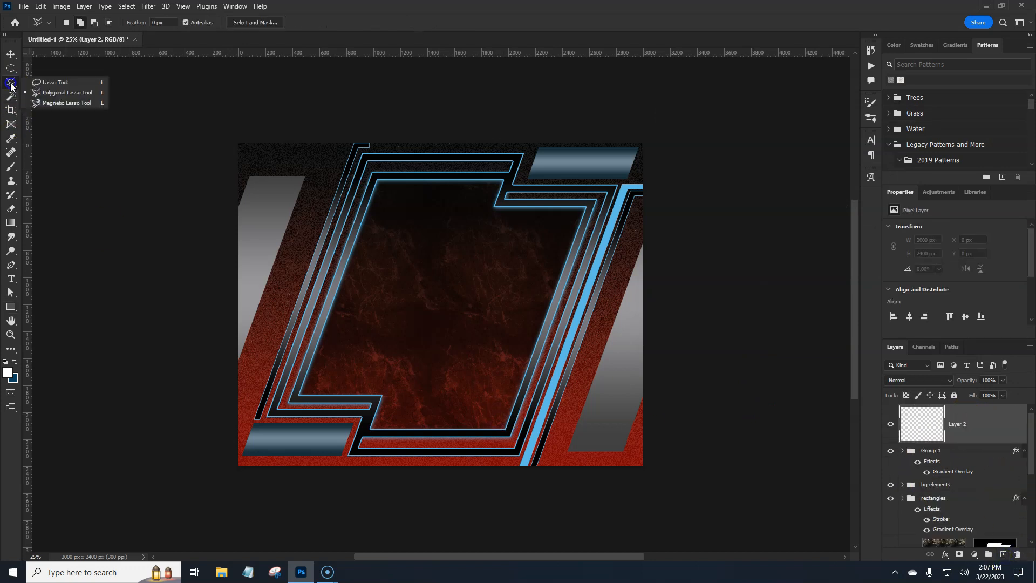
pyautogui.click(46, 91)
pyautogui.click(255, 181)
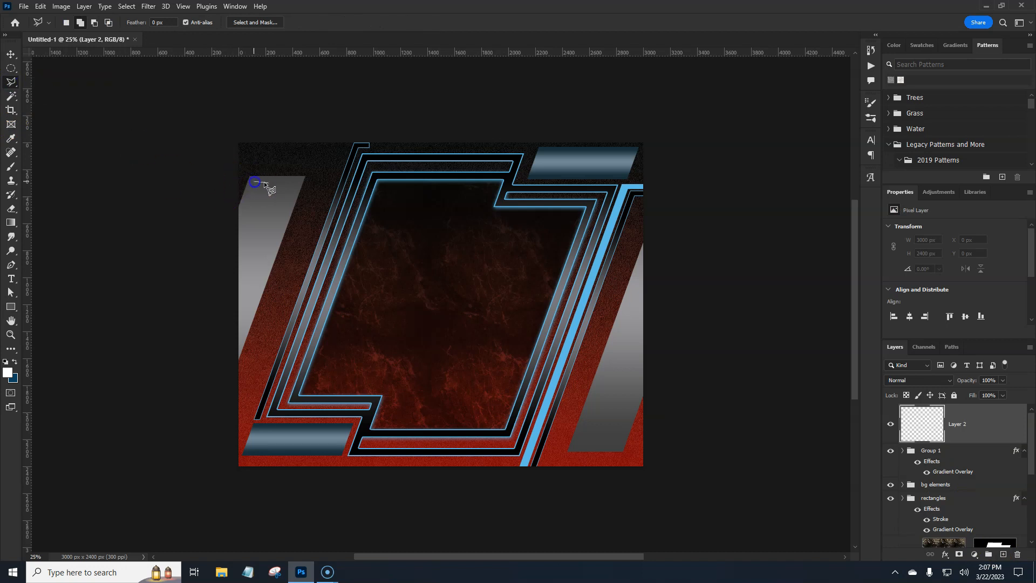
pyautogui.click(292, 182)
pyautogui.click(230, 356)
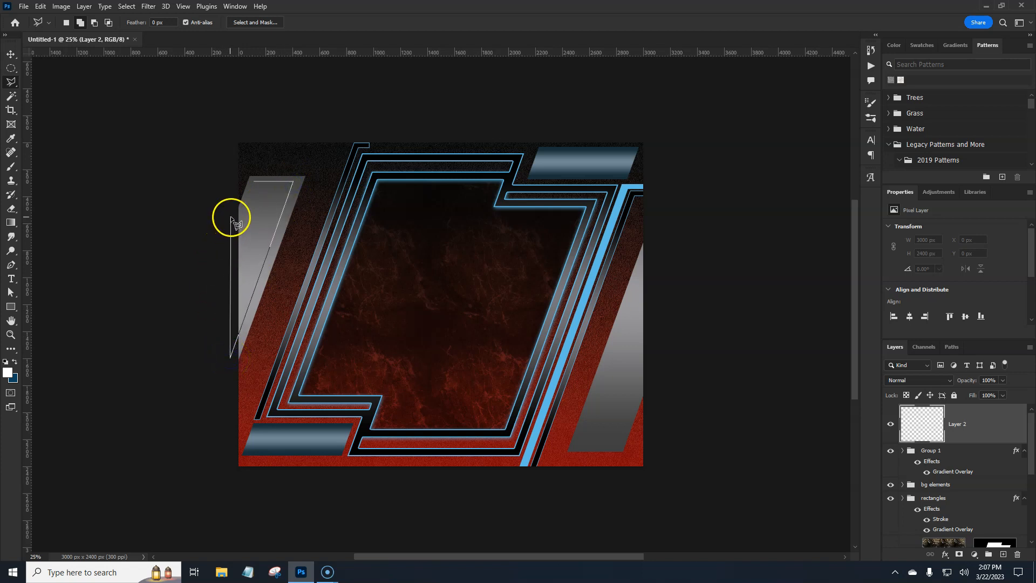
pyautogui.click(238, 221)
pyautogui.click(254, 182)
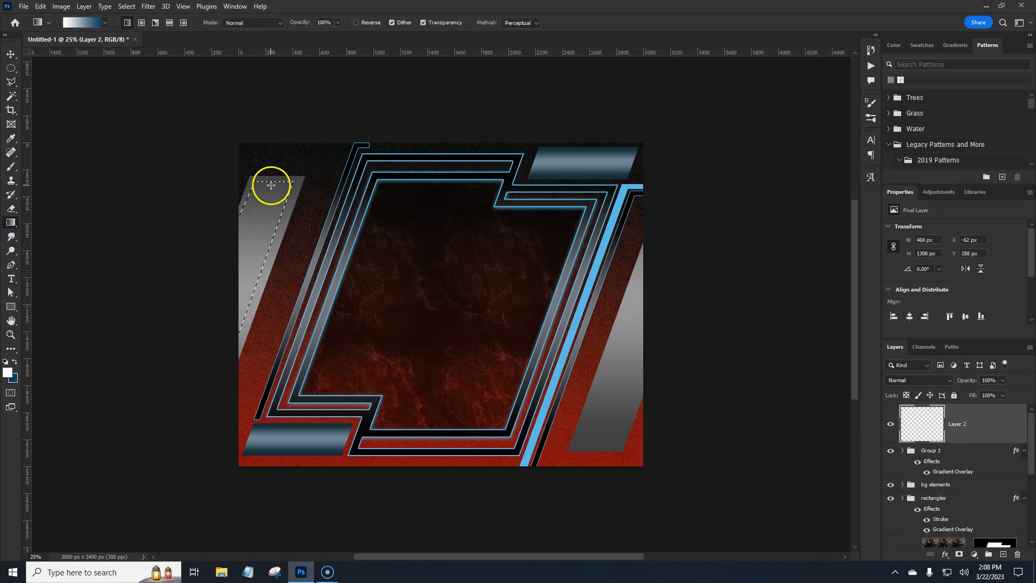
pyautogui.moveTo(270, 182); pyautogui.dragTo(222, 306)
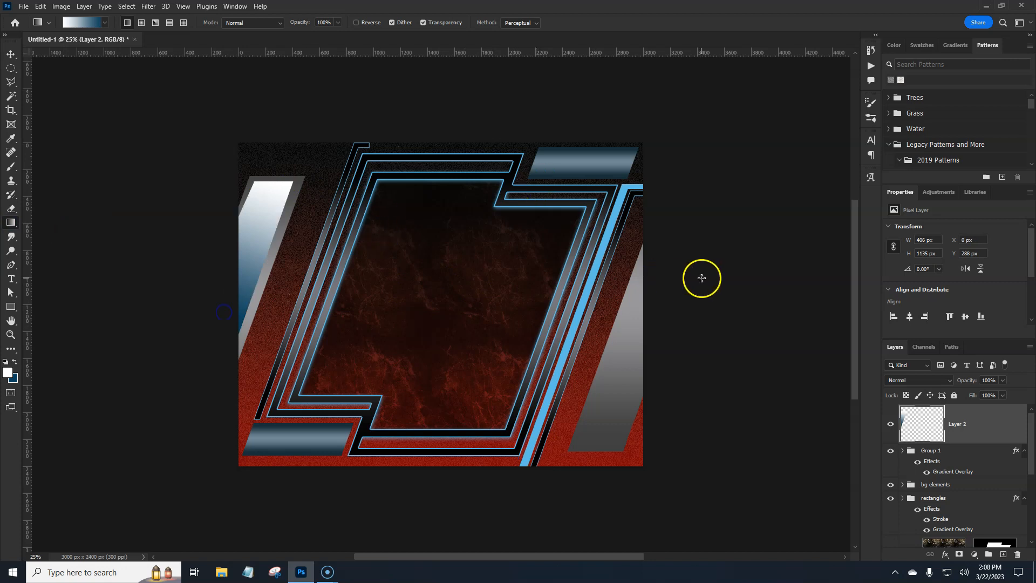
pyautogui.moveTo(998, 425); pyautogui.dragTo(1017, 554)
# Load the outline of the Rectangle 4 shape in Group 1 as a selection and add an empty layer above the group
pyautogui.click(903, 411)
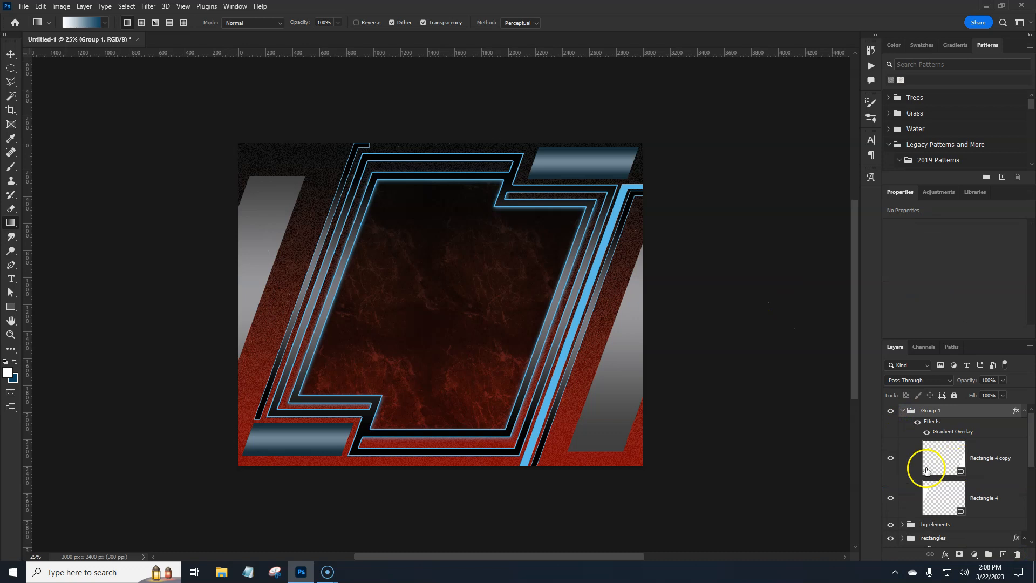
pyautogui.click(891, 459)
pyautogui.click(891, 459)
pyautogui.click(890, 497)
pyautogui.click(891, 497)
pyautogui.click(942, 497)
pyautogui.click(1003, 554)
pyautogui.moveTo(949, 458); pyautogui.dragTo(978, 408)
pyautogui.click(920, 416)
# Contract the parallelogram selection by 40 pixels
pyautogui.click(126, 6)
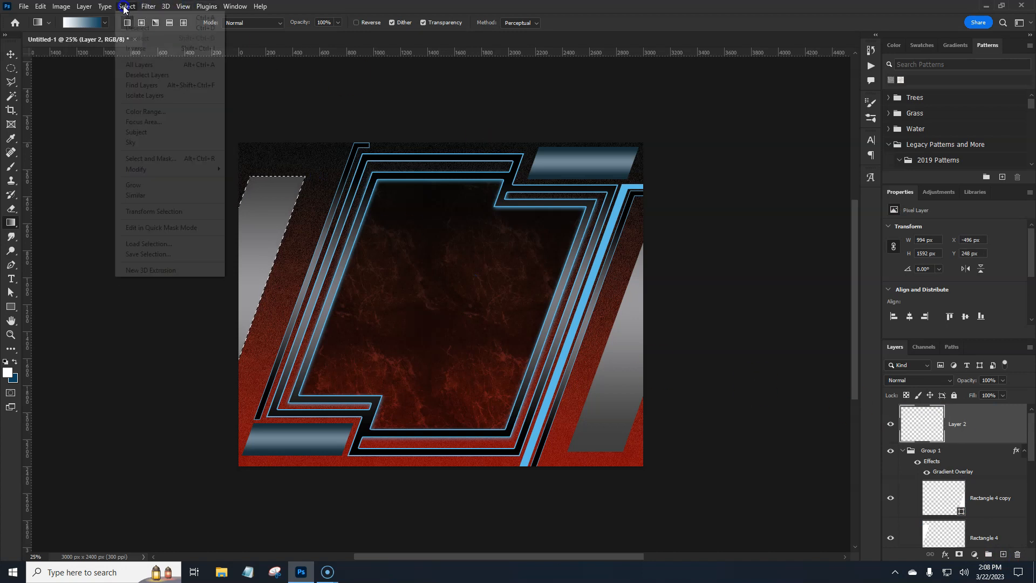
pyautogui.moveTo(147, 170)
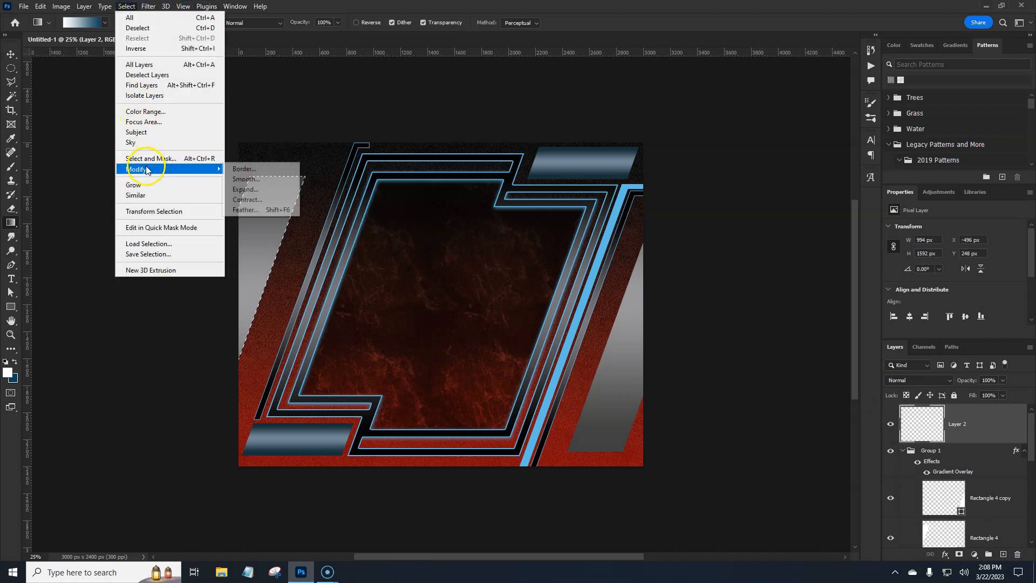
pyautogui.click(247, 199)
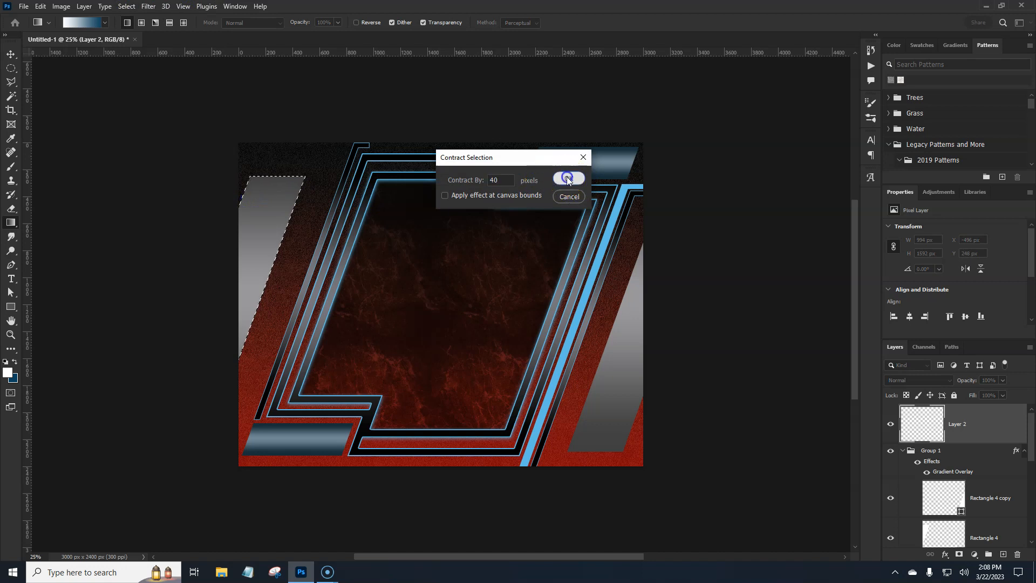
pyautogui.click(567, 178)
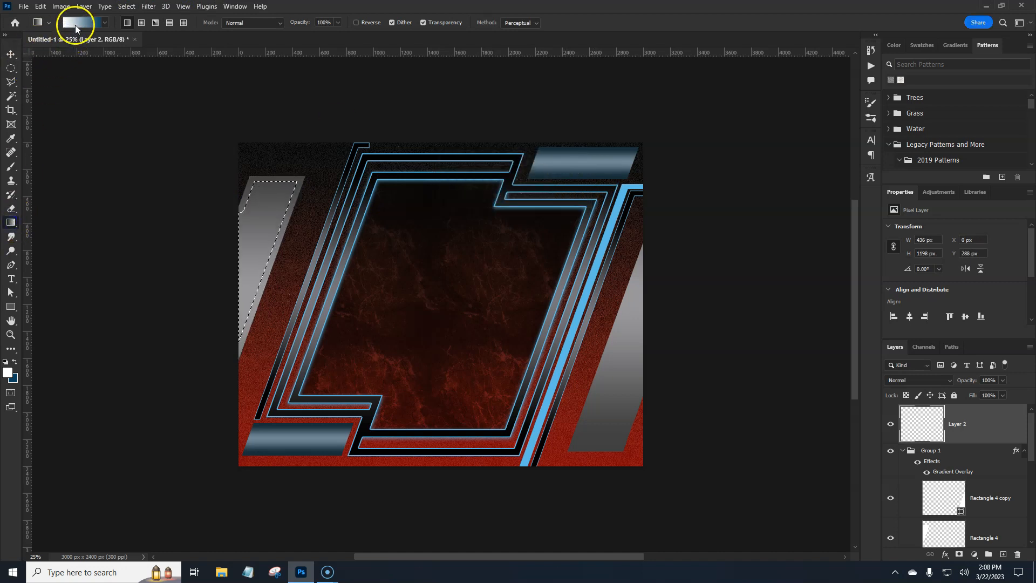
# Change the gradient's white stop to dark gray 4a4646 and fill the contracted selection with the gradient, running downward from its upper edge
pyautogui.click(81, 22)
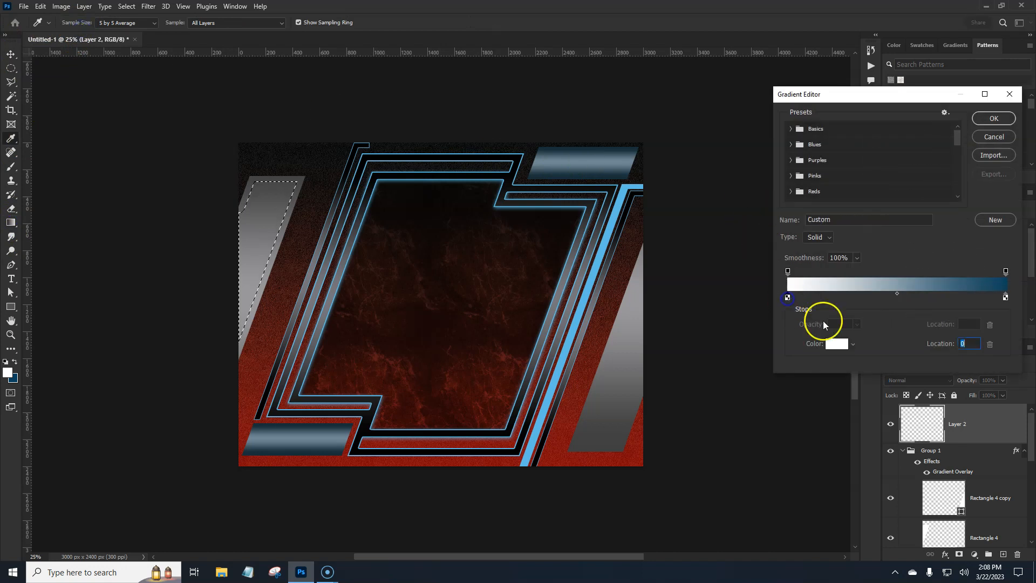
pyautogui.click(832, 344)
pyautogui.click(761, 259)
pyautogui.moveTo(760, 261)
pyautogui.mouseDown()
pyautogui.moveTo(753, 224)
pyautogui.moveTo(757, 244)
pyautogui.mouseUp()
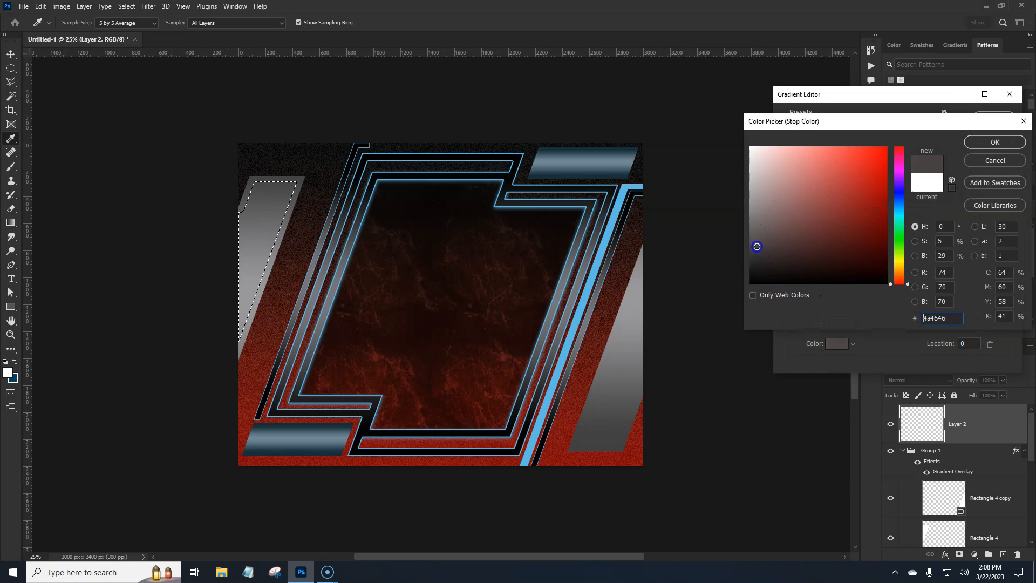
pyautogui.click(994, 141)
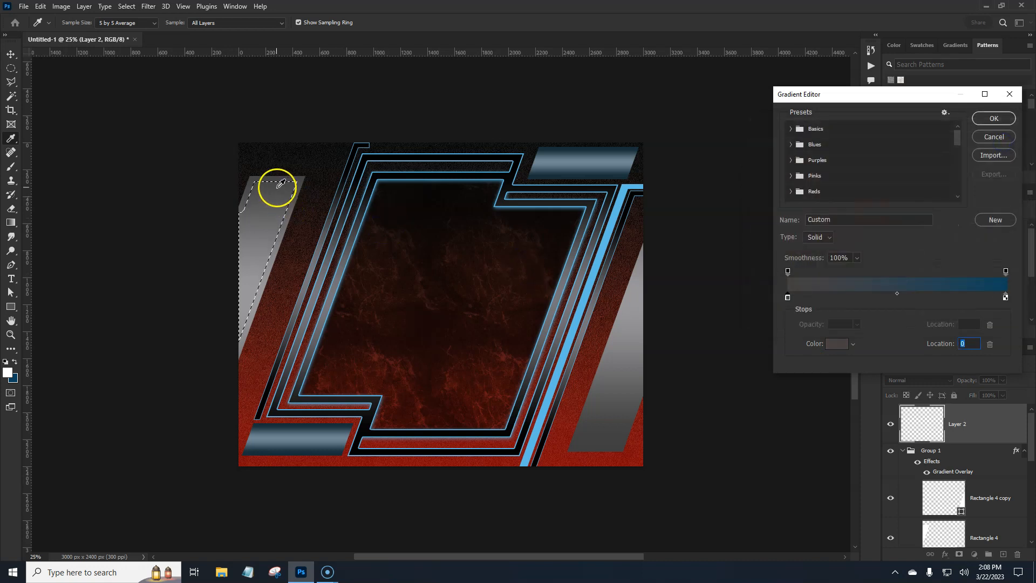
pyautogui.click(993, 118)
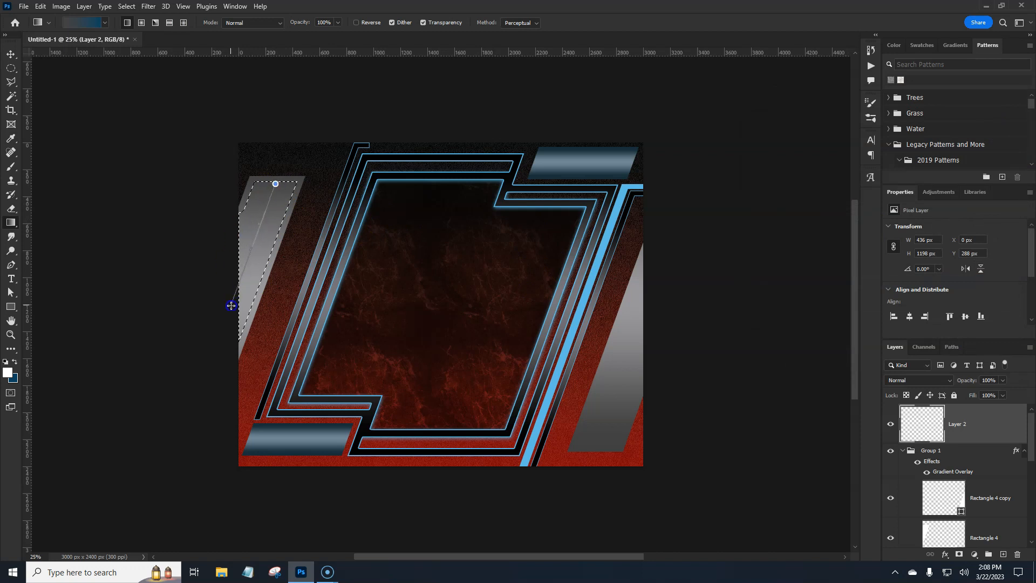
pyautogui.moveTo(233, 307); pyautogui.dragTo(266, 302)
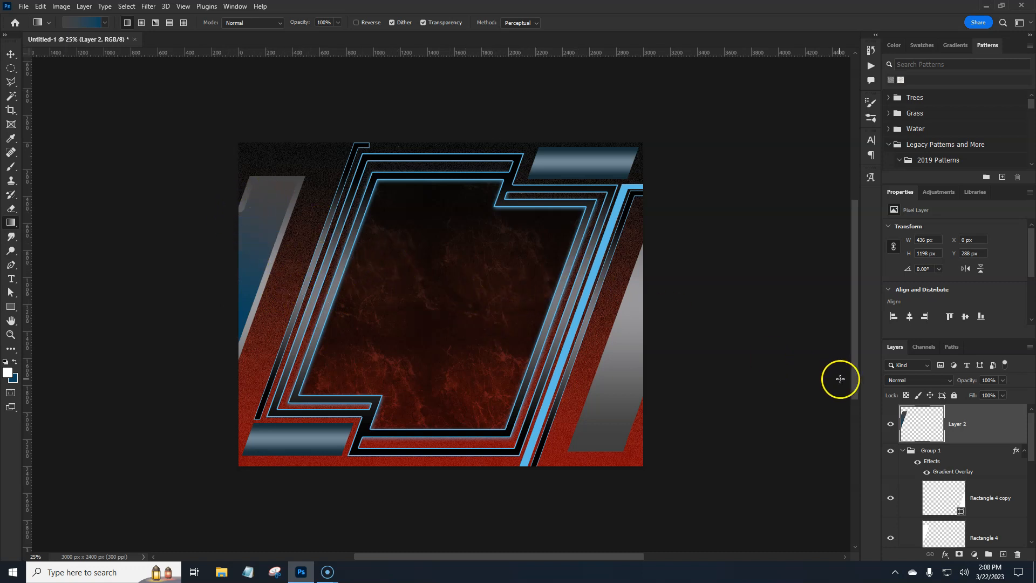
# Duplicate Layer 2, scale the copy to about 68.81% around its center, and nudge it left to about X 174 px
pyautogui.rightClick(981, 422)
pyautogui.hotkey('ctrl', 'j')
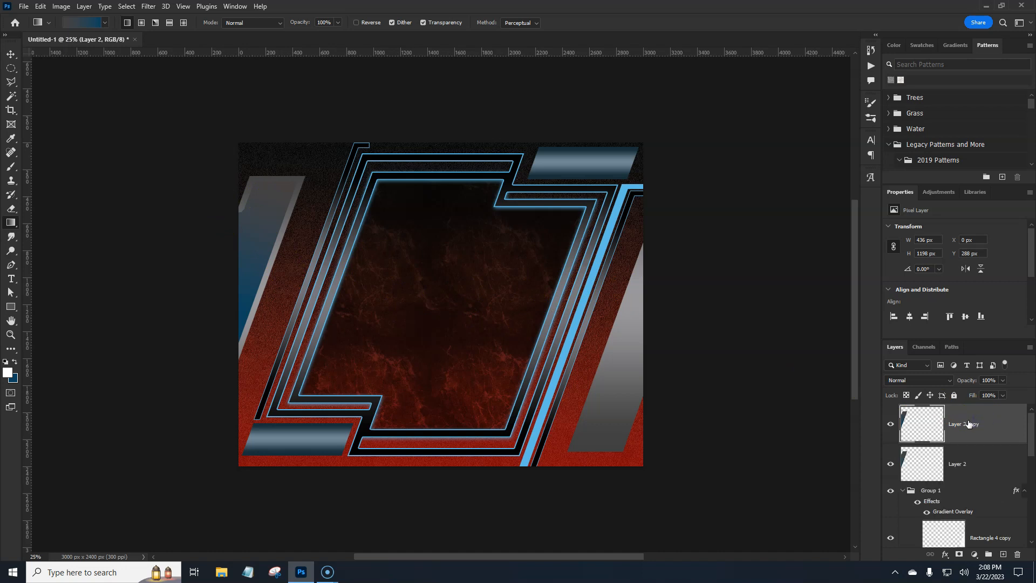
pyautogui.hotkey('ctrl', 't')
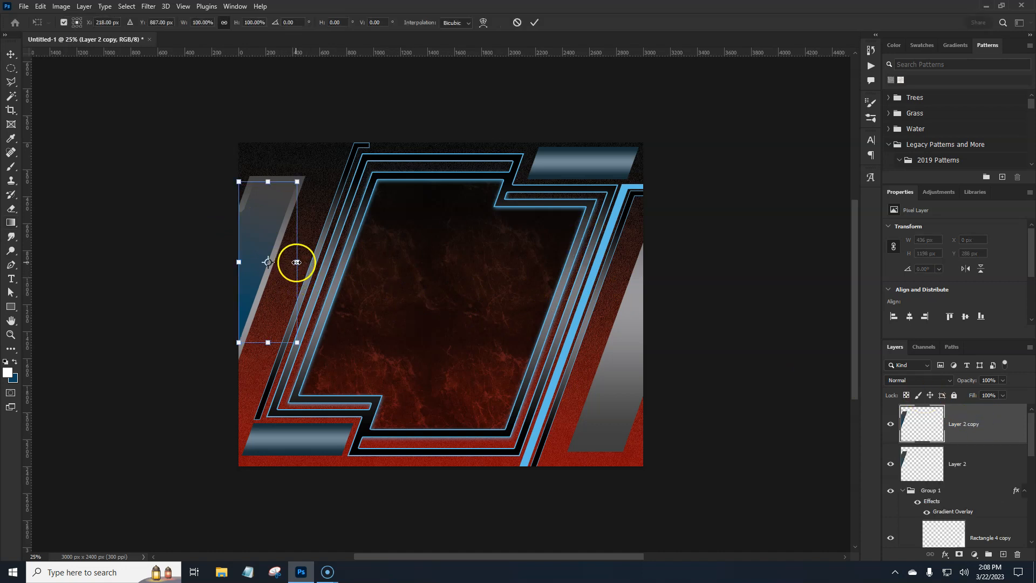
pyautogui.moveTo(297, 262); pyautogui.dragTo(288, 262)
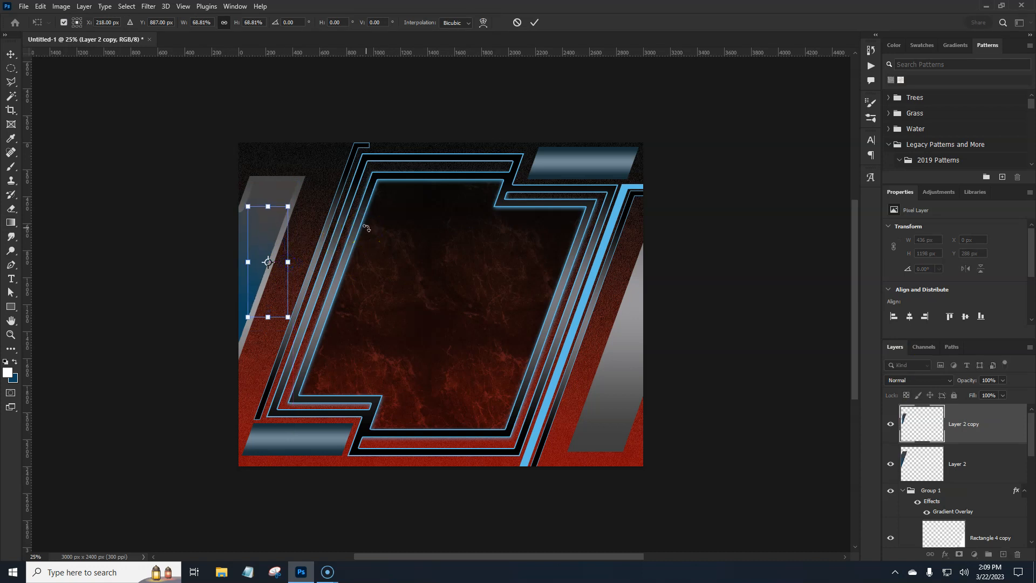
pyautogui.press('Left')
pyautogui.press('Left')
pyautogui.press('Left')
pyautogui.press('Left')
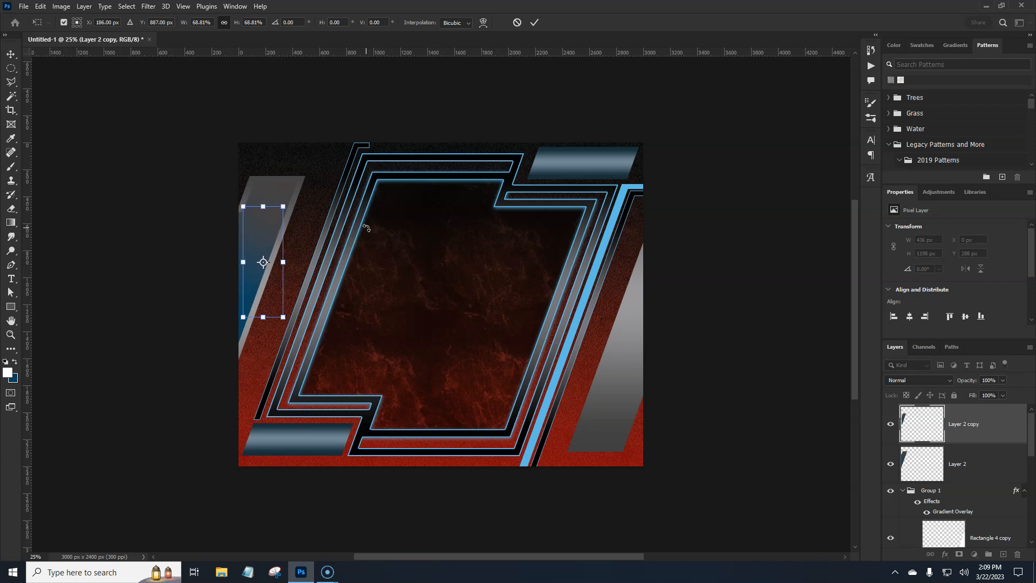
pyautogui.press('Return')
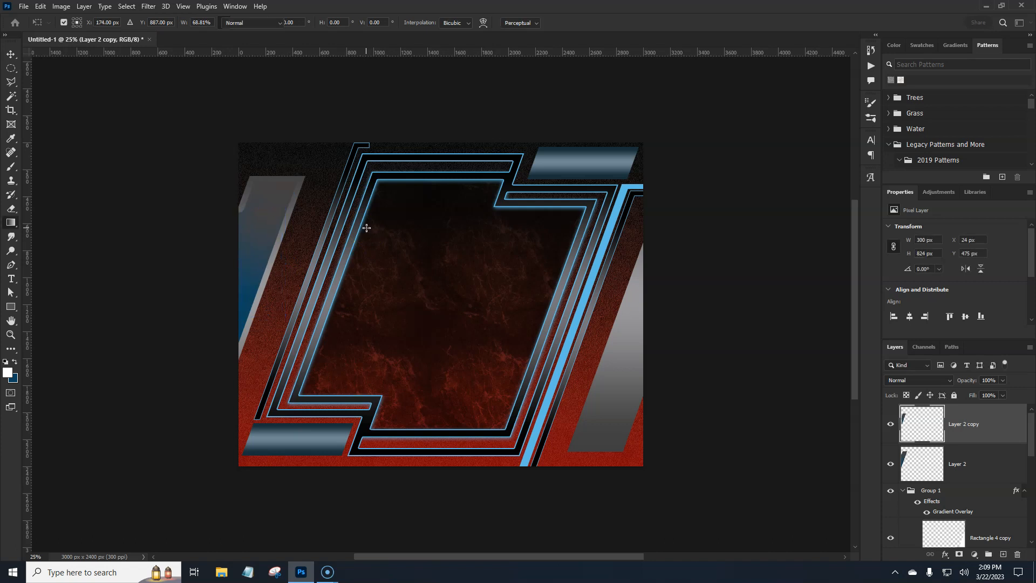
pyautogui.press('g')
# Add a Drop Shadow with the preset settings to the Layer 2 copy layer
pyautogui.click(998, 439)
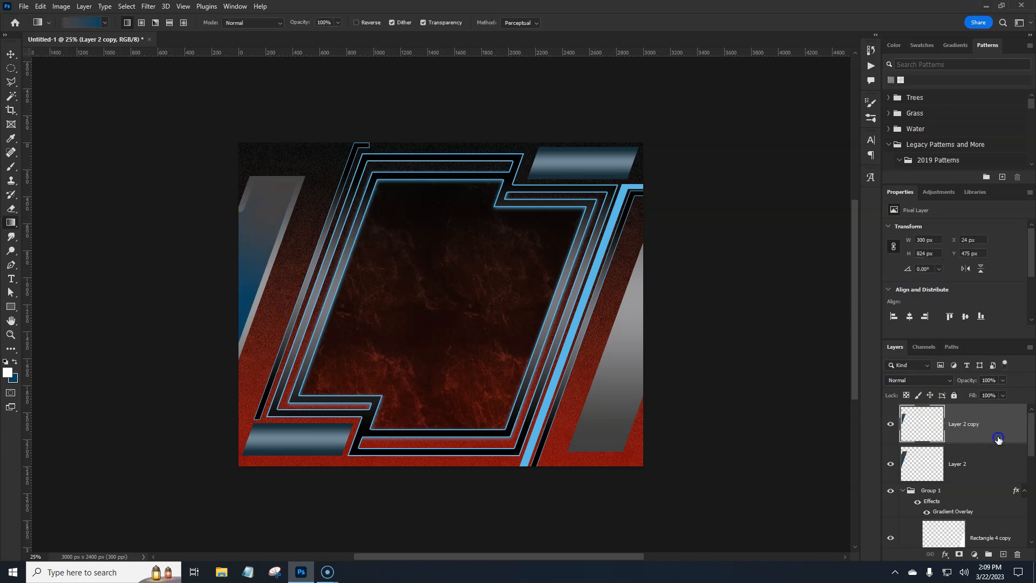
pyautogui.doubleClick(994, 435)
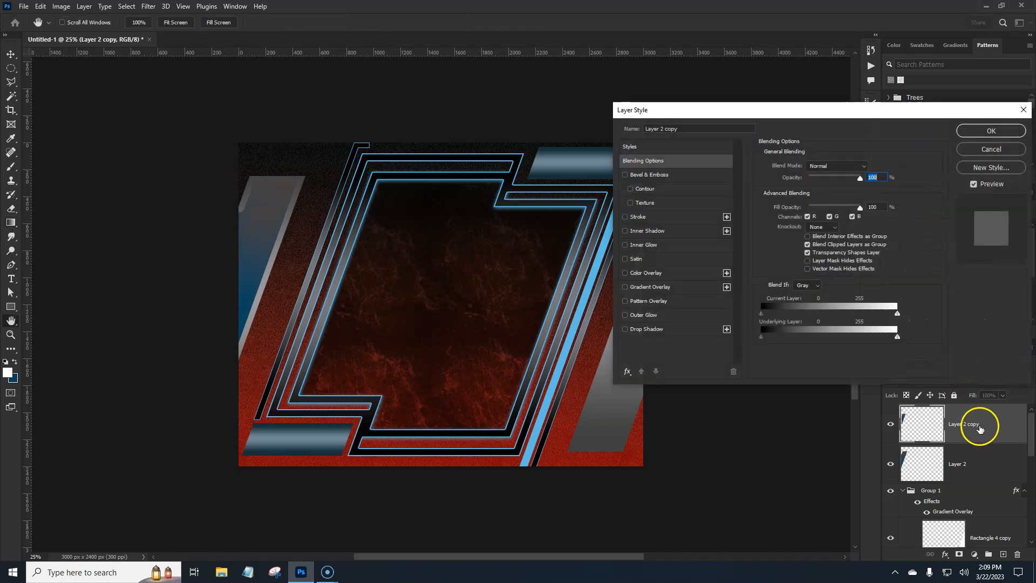
pyautogui.click(665, 329)
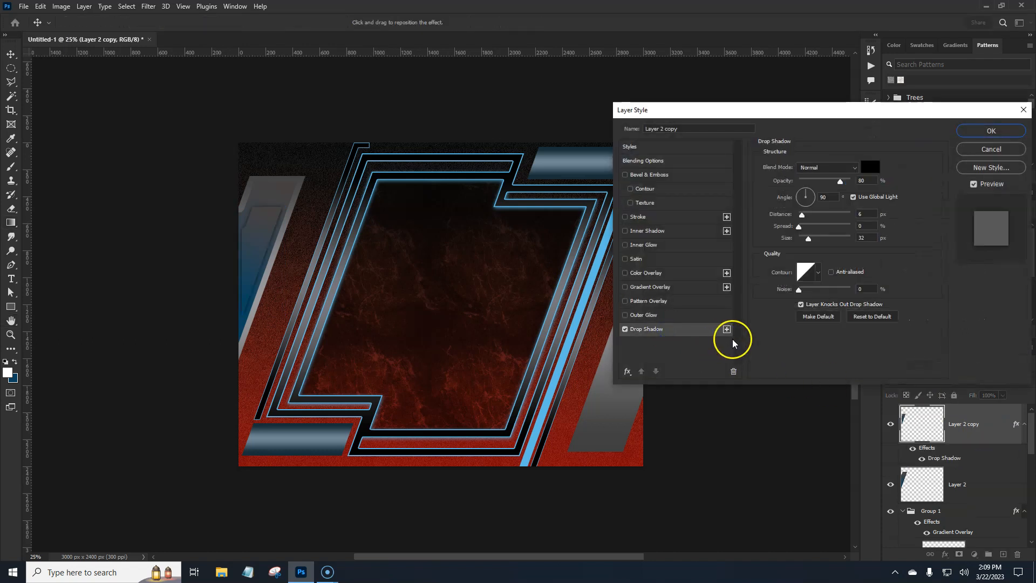
pyautogui.click(989, 131)
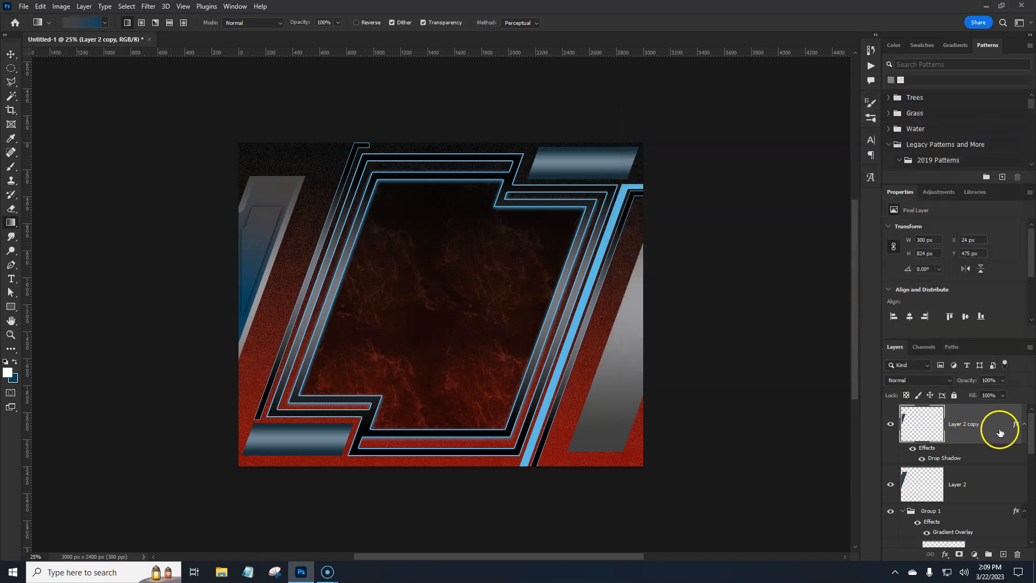
# Duplicate the shadowed Layer 2 copy and move the duplicate onto the lower part of the right gray parallelogram
pyautogui.moveTo(996, 428); pyautogui.dragTo(995, 419)
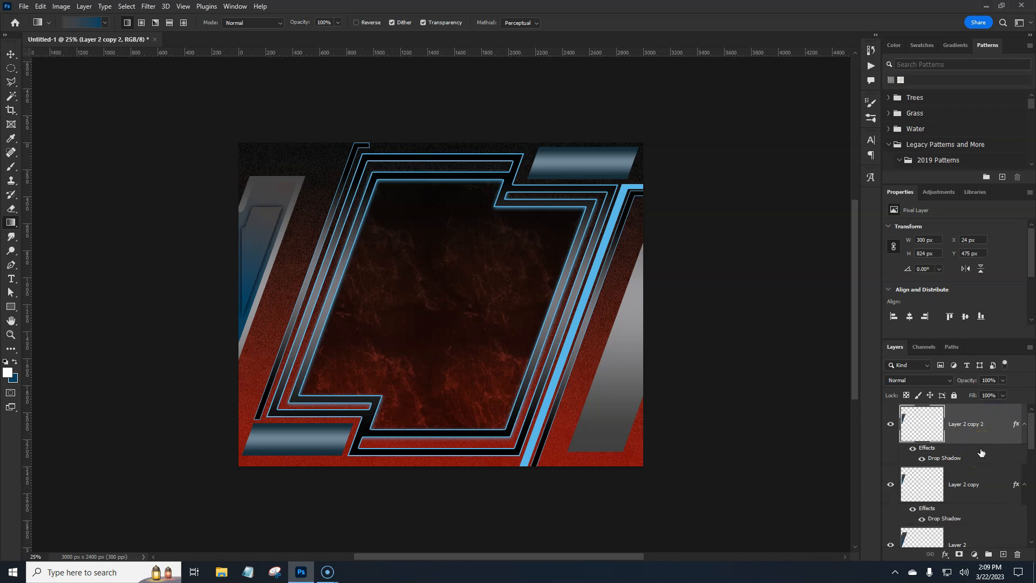
pyautogui.hotkey('ctrl', 't')
pyautogui.moveTo(248, 289); pyautogui.dragTo(614, 419)
# Flip the duplicated panel horizontally and vertically and position it inside the right gray parallelogram
pyautogui.rightClick(613, 421)
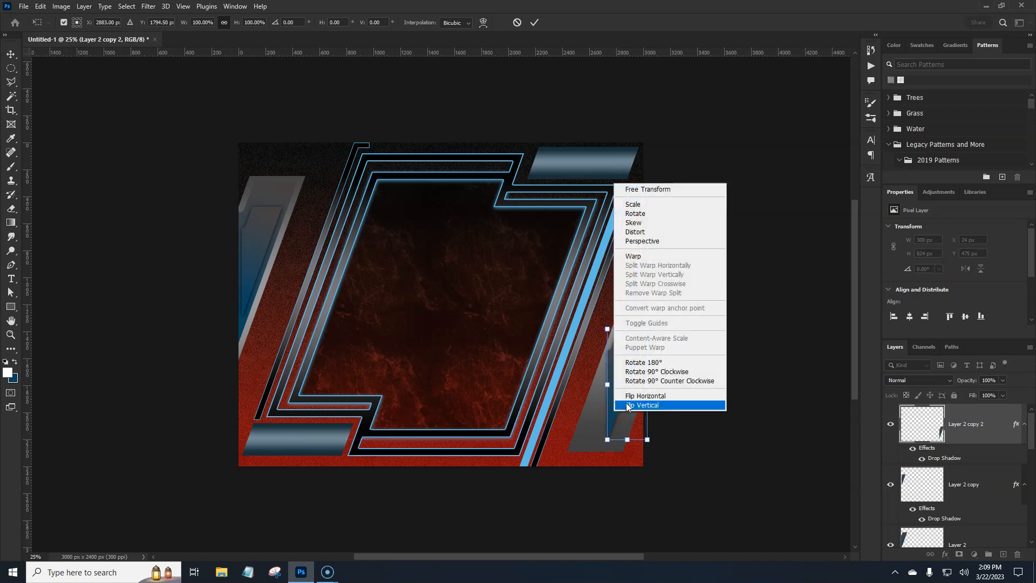
pyautogui.click(628, 396)
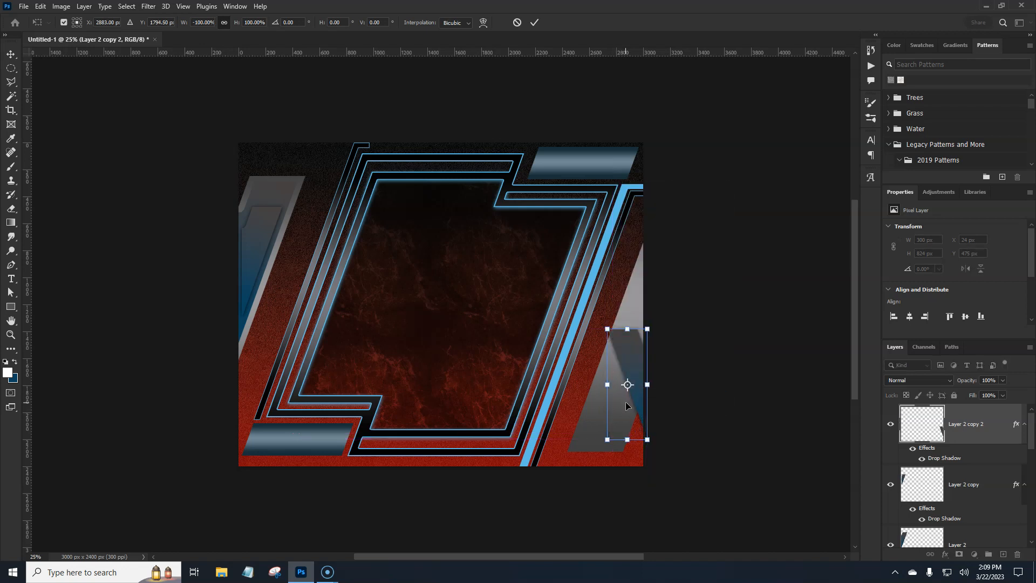
pyautogui.rightClick(626, 405)
pyautogui.click(634, 401)
pyautogui.moveTo(633, 402); pyautogui.dragTo(618, 404)
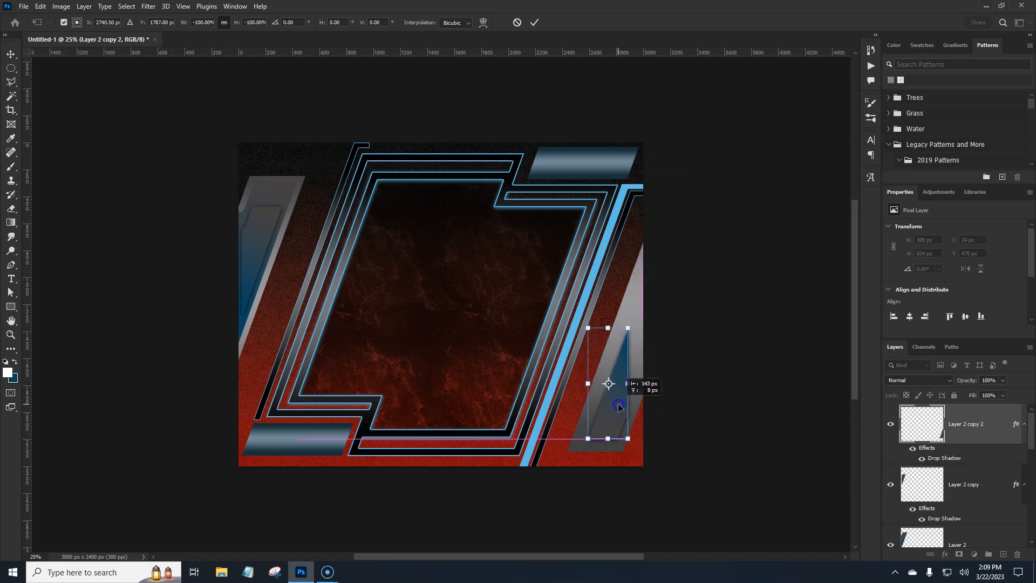
pyautogui.press('Return')
pyautogui.press('g')
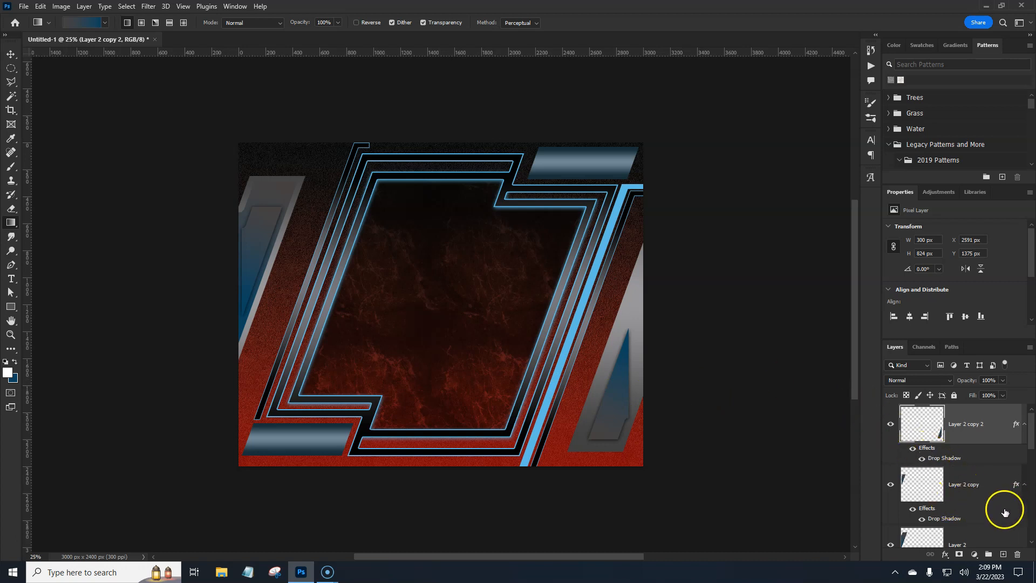
# Duplicate Layer 2 and flip the copy horizontally and vertically
pyautogui.click(987, 531)
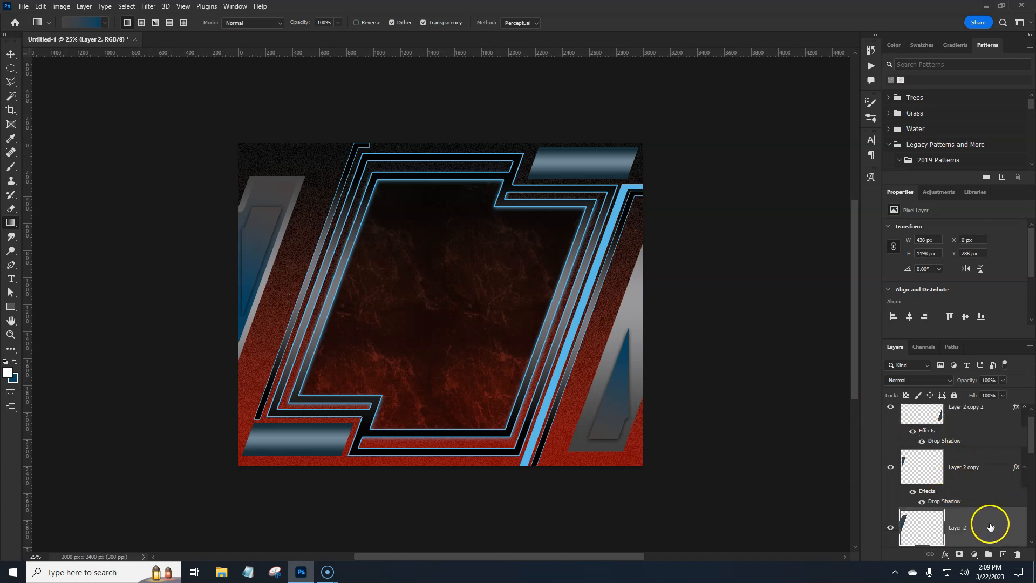
pyautogui.click(892, 528)
pyautogui.click(891, 528)
pyautogui.hotkey('ctrl', 'j')
pyautogui.hotkey('ctrl', 't')
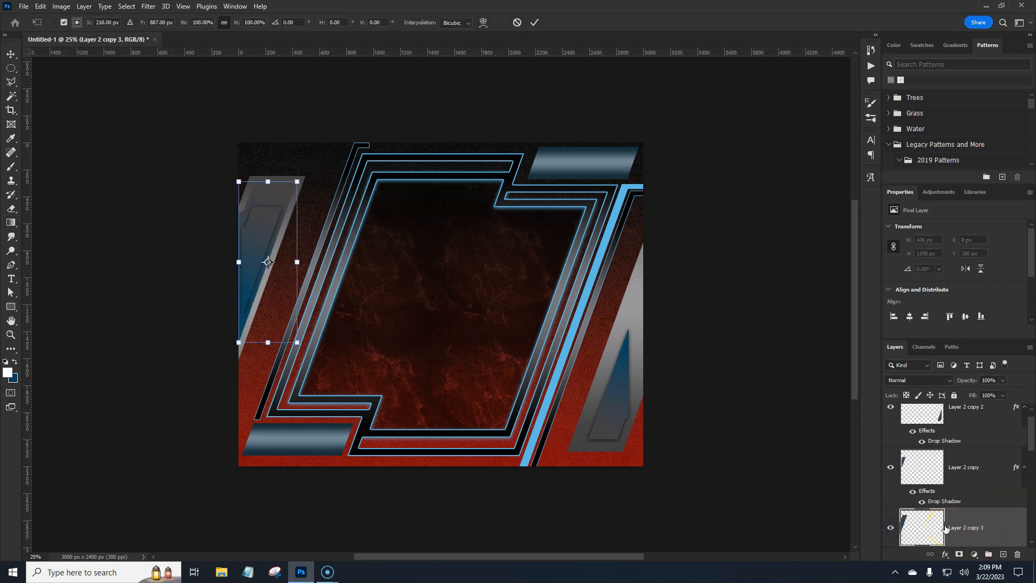
pyautogui.rightClick(288, 285)
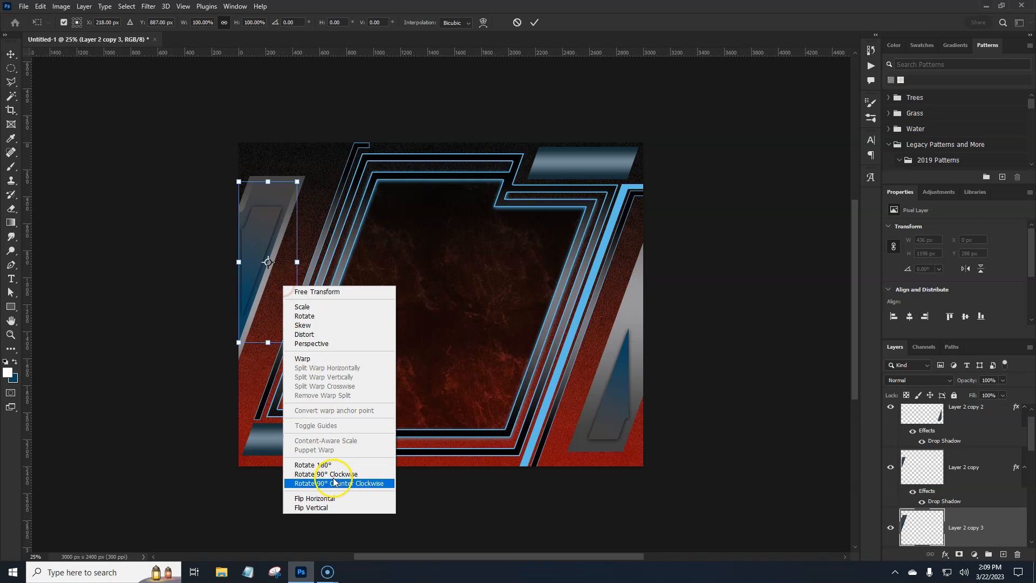
pyautogui.click(327, 495)
pyautogui.rightClick(284, 289)
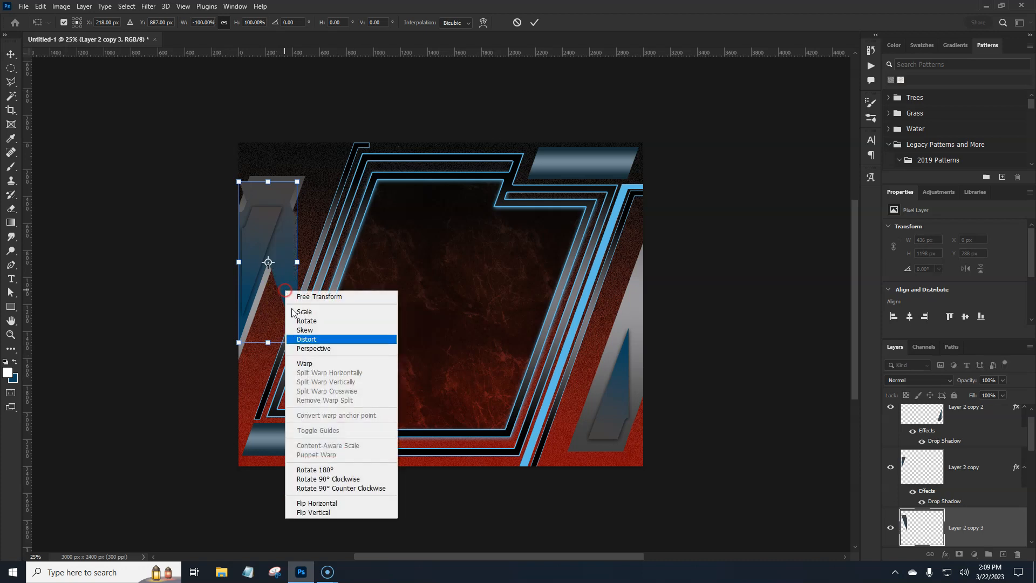
pyautogui.click(309, 512)
# Move the flipped copy onto the right gray parallelogram and nudge it to about X 2515 px, Y 988 px
pyautogui.moveTo(275, 317); pyautogui.dragTo(614, 420)
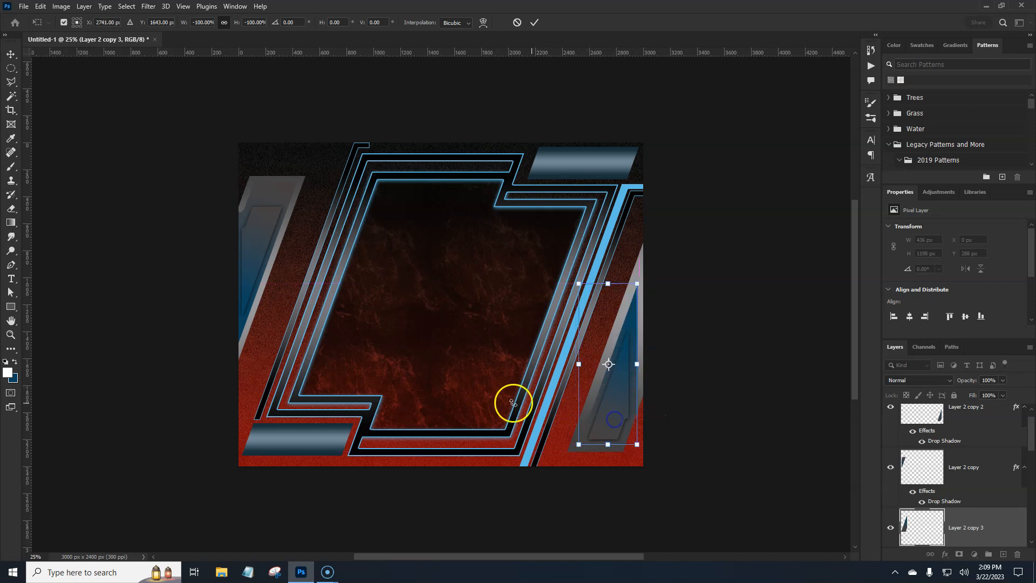
pyautogui.press('Return')
pyautogui.press('g')
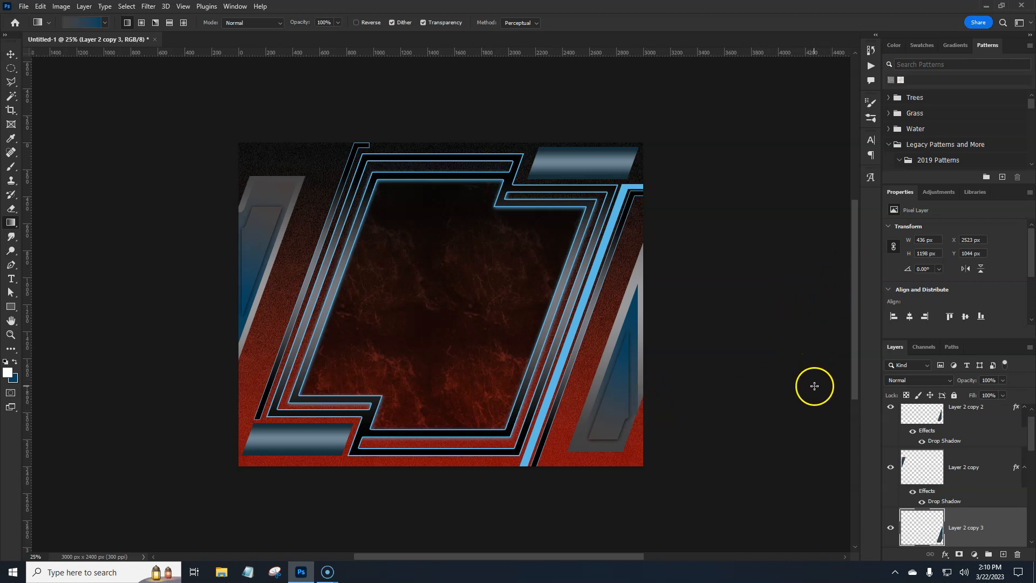
pyautogui.press('v')
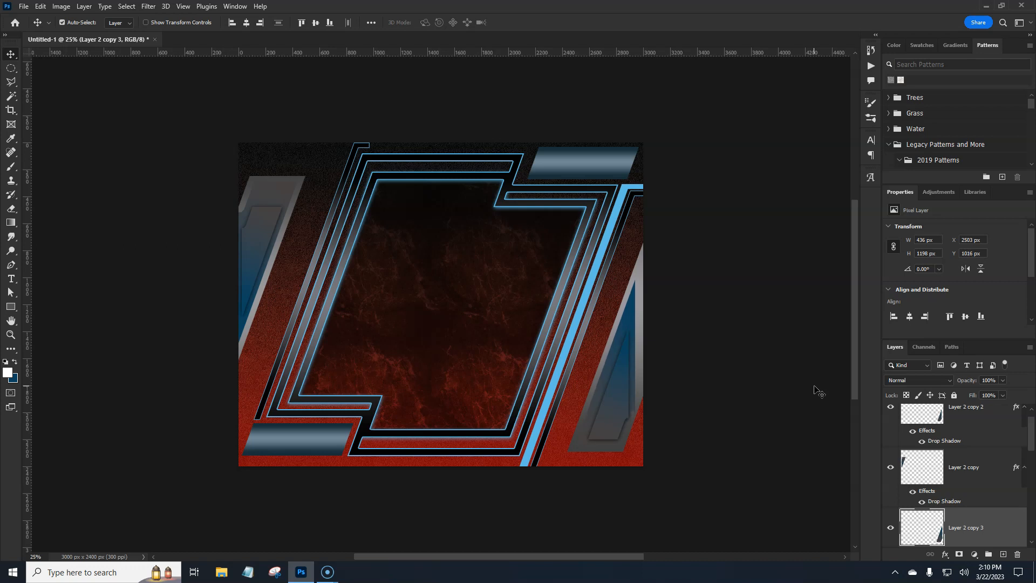
pyautogui.press('Right')
pyautogui.press('Right')
pyautogui.press('Right')
pyautogui.press('Right')
pyautogui.press('Right')
pyautogui.press('Right')
pyautogui.press('Right')
pyautogui.press('Right')
pyautogui.press('Right')
pyautogui.press('Right')
pyautogui.press('Right')
pyautogui.press('Right')
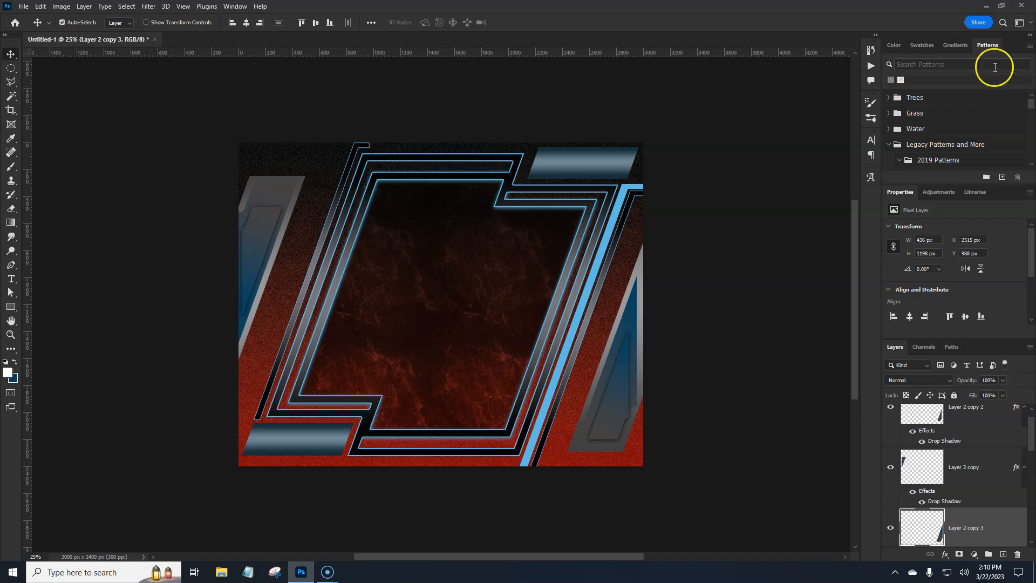
# Create a new empty layer above the Layer 2 copy 2 layer
pyautogui.scroll(1, 998, 428)
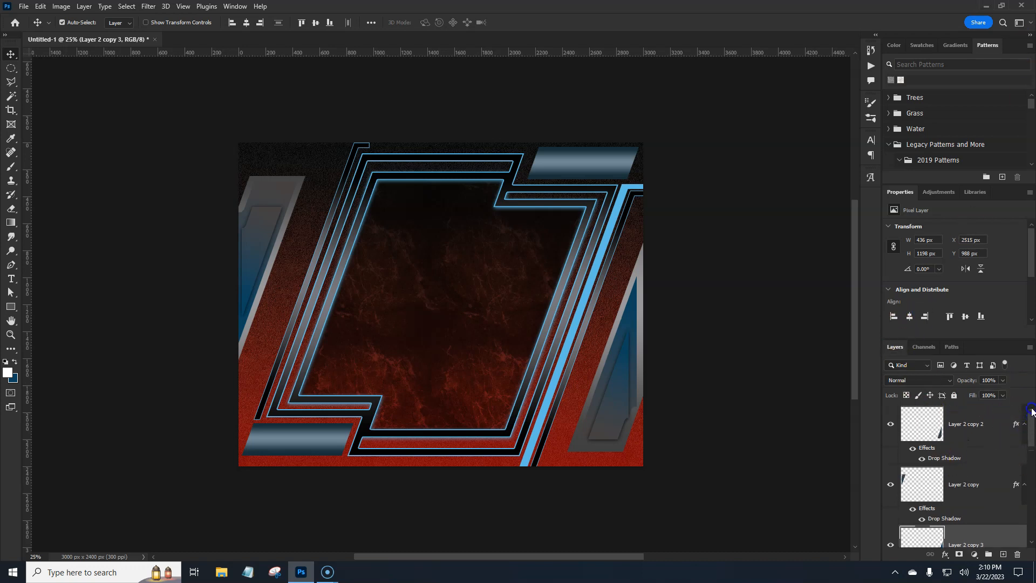
pyautogui.click(1000, 436)
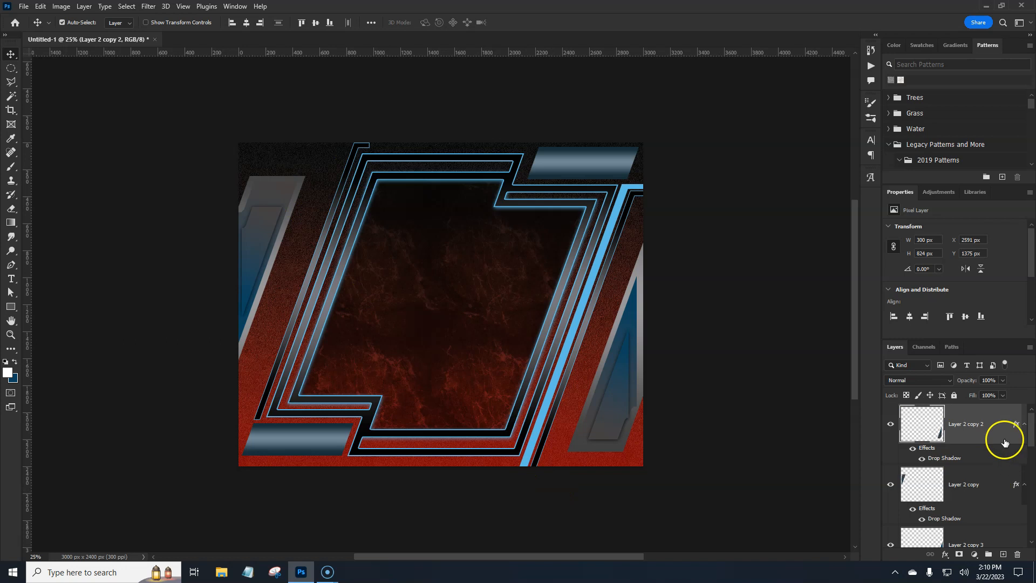
pyautogui.click(1002, 553)
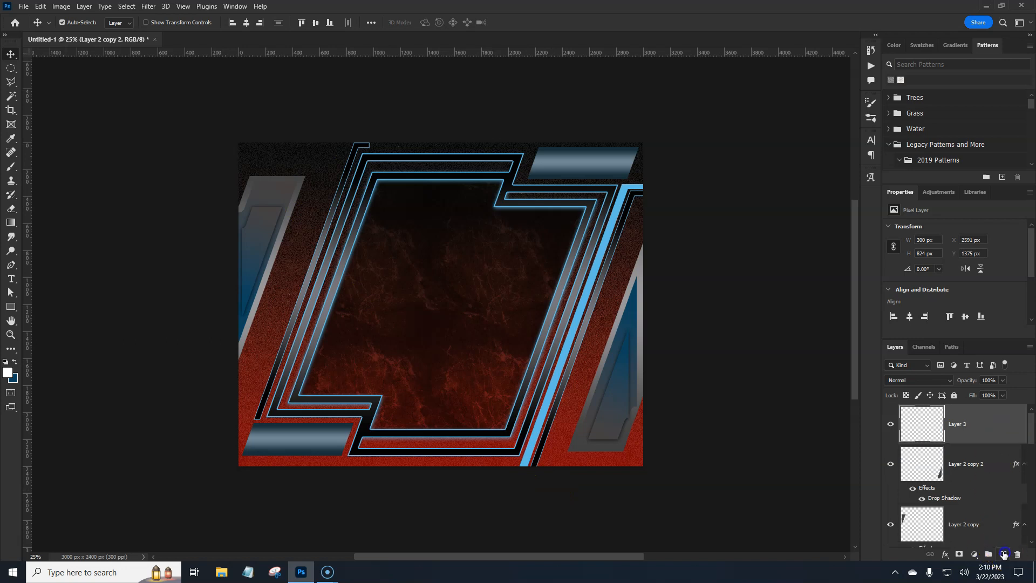
# Set up the Pen tool in Shape mode with no fill and a 15 px light blue stroke
pyautogui.rightClick(12, 268)
pyautogui.click(38, 266)
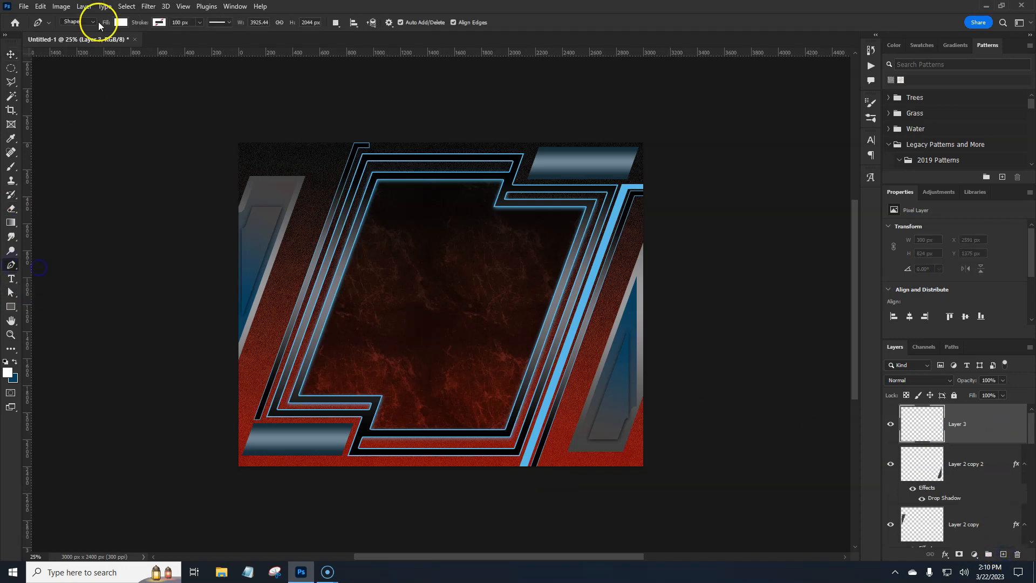
pyautogui.click(121, 24)
pyautogui.click(56, 43)
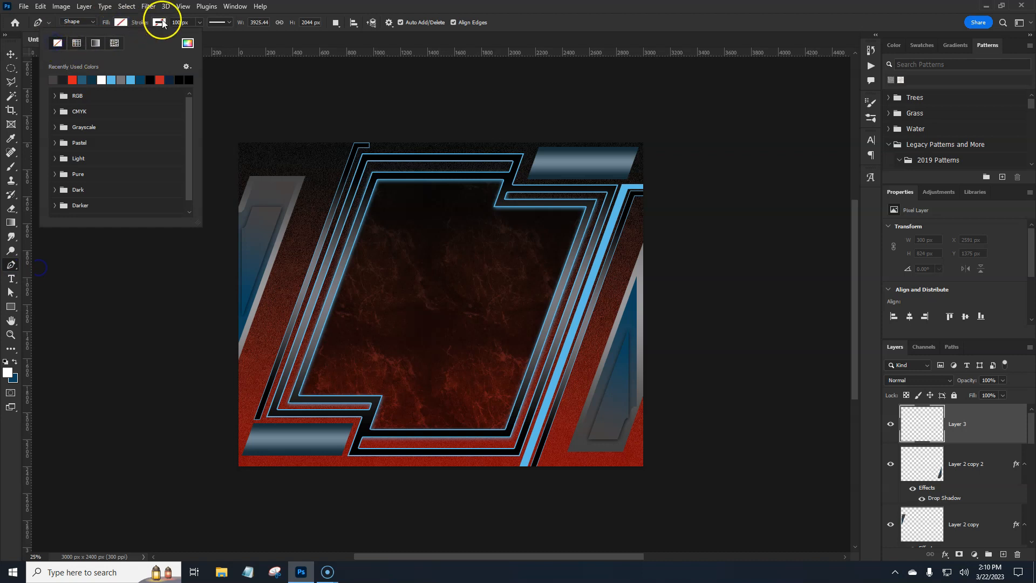
pyautogui.click(161, 23)
pyautogui.click(150, 80)
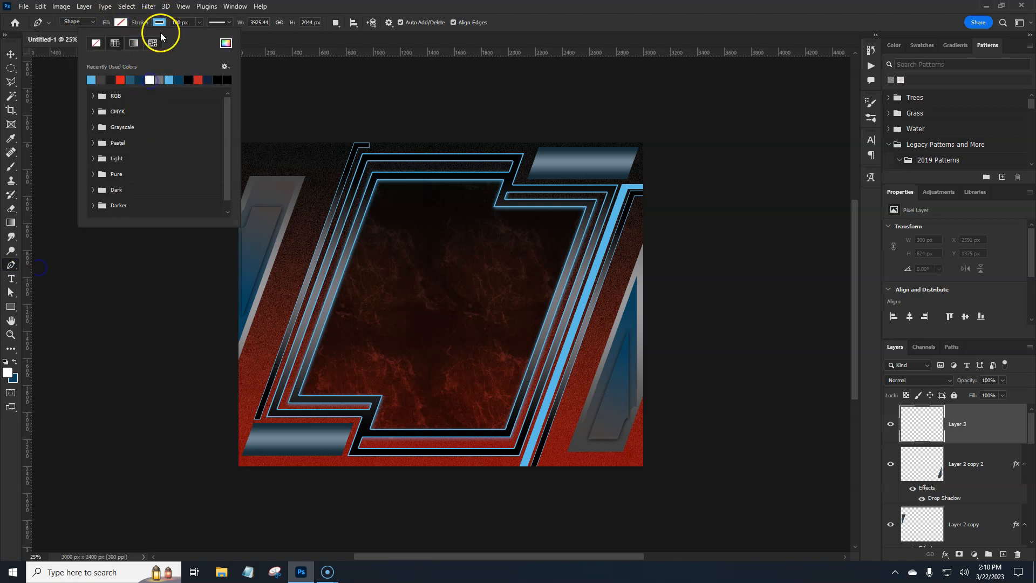
pyautogui.click(173, 22)
pyautogui.write('15')
pyautogui.click(261, 6)
pyautogui.click(267, 7)
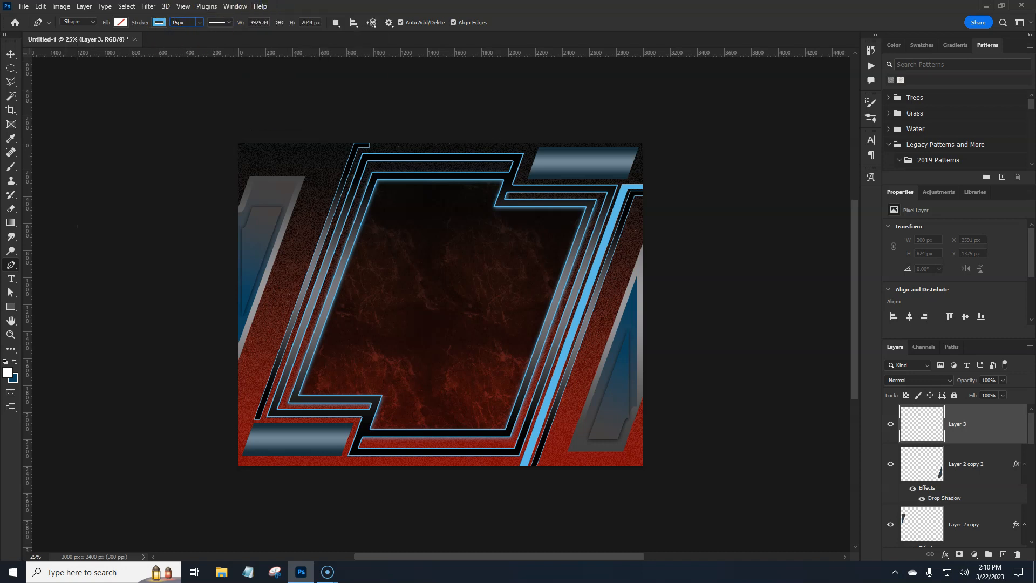
pyautogui.click(664, 211)
pyautogui.click(635, 213)
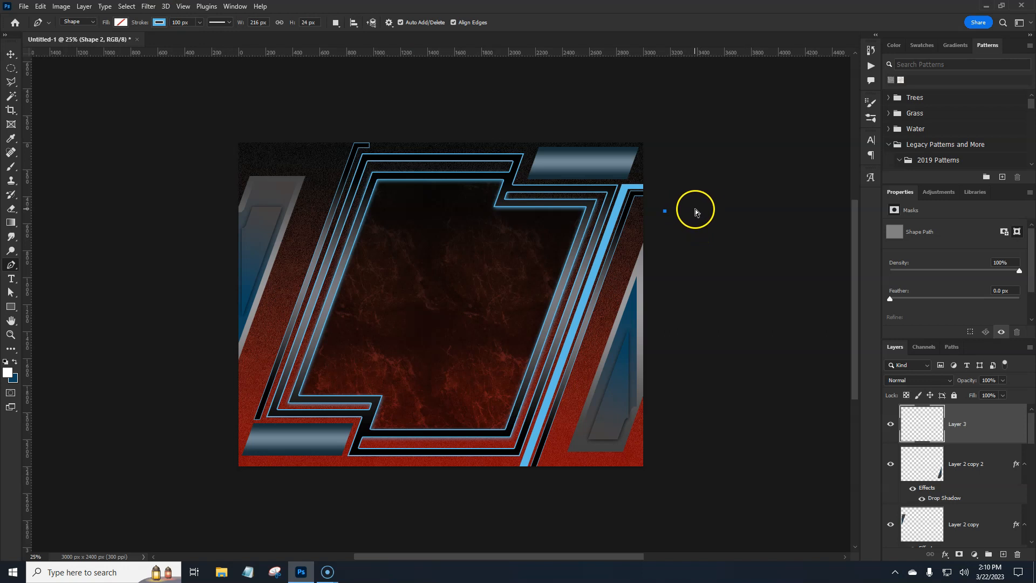
pyautogui.hotkey('ctrl', 'z')
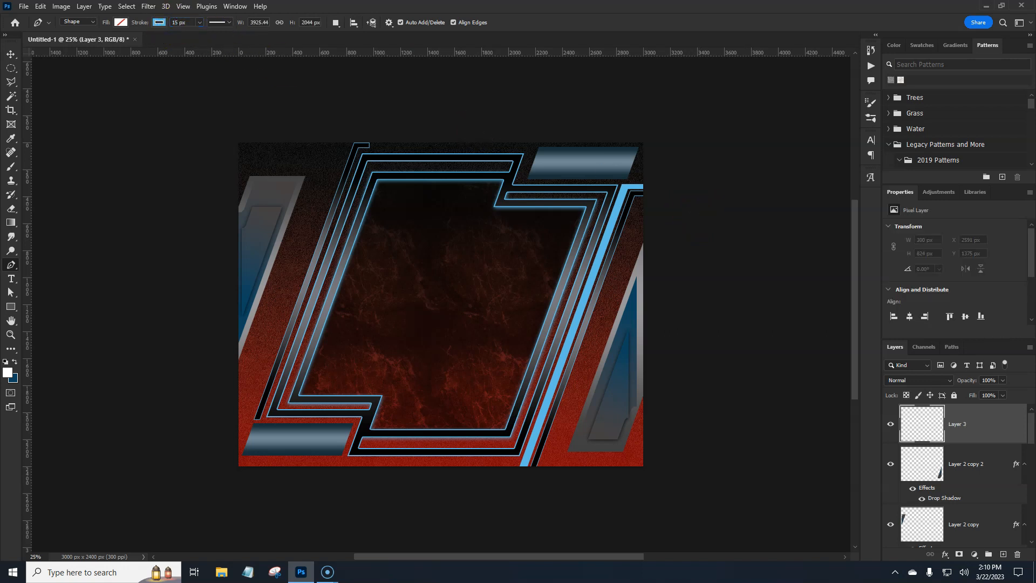
# Draw an open angled line about 972 by 2108 px from beyond the canvas's right edge, down alongside the right parallelogram, past the bottom edge
pyautogui.click(666, 220)
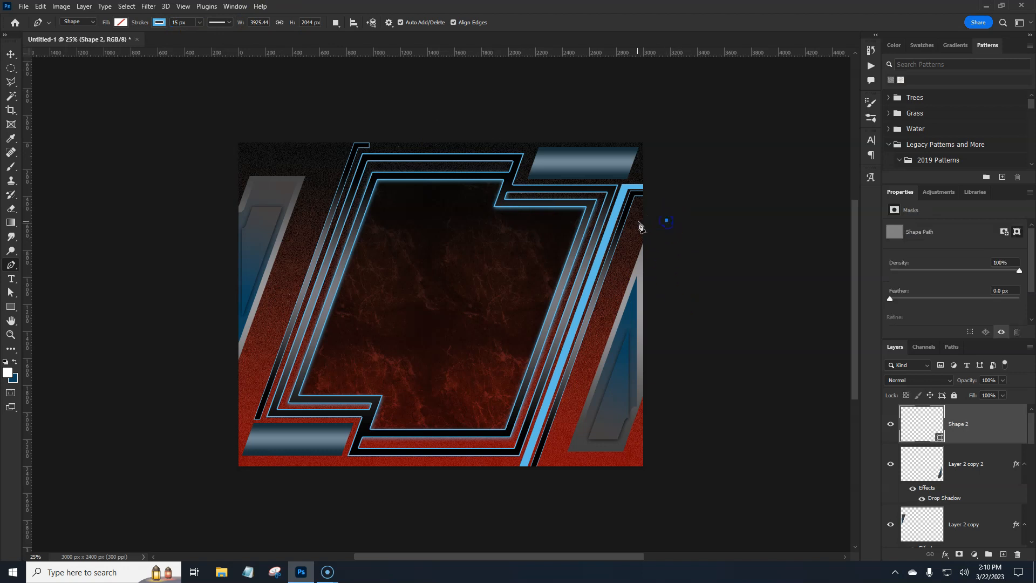
pyautogui.click(548, 472)
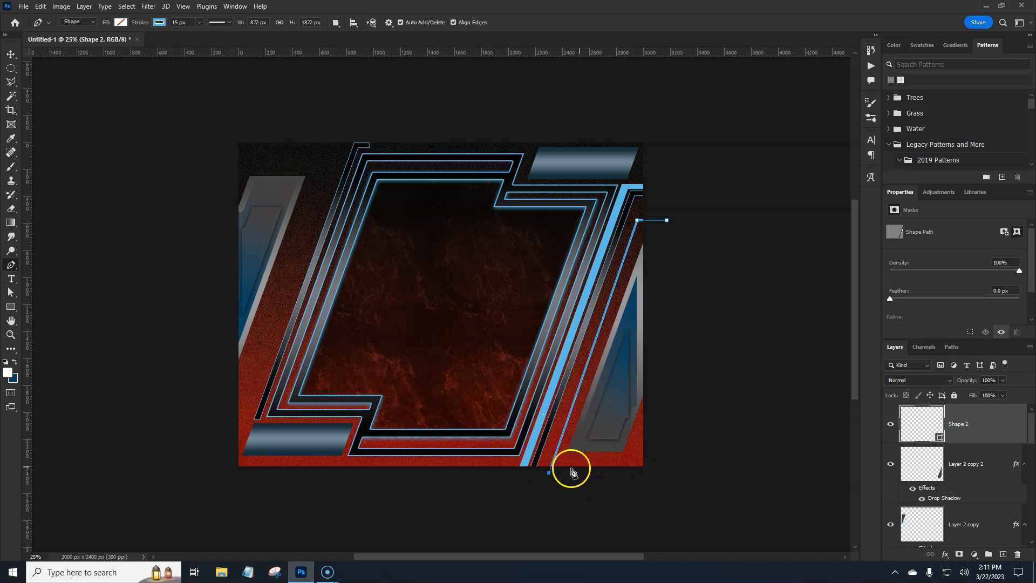
pyautogui.moveTo(547, 474); pyautogui.dragTo(534, 505)
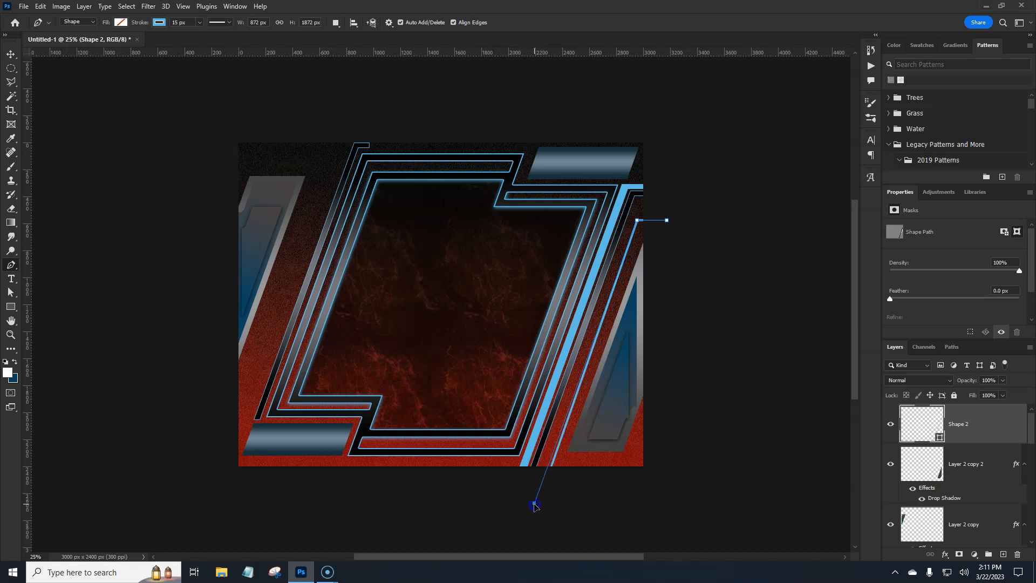
pyautogui.moveTo(535, 505); pyautogui.dragTo(536, 506)
pyautogui.press('Return')
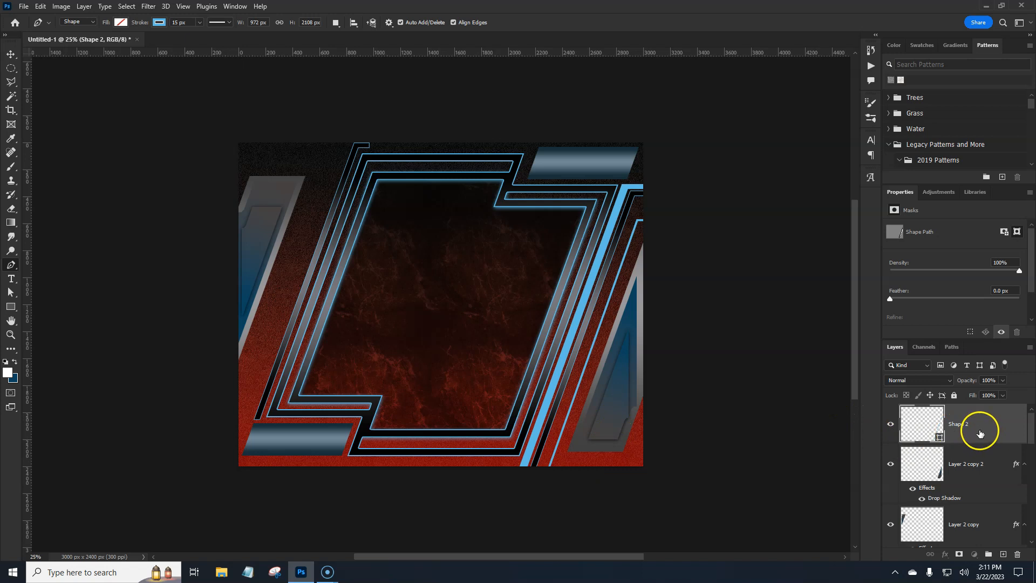
# Duplicate the Shape 2 line, flip the copy horizontally, and move it to the canvas's left side
pyautogui.hotkey('ctrl', 'j')
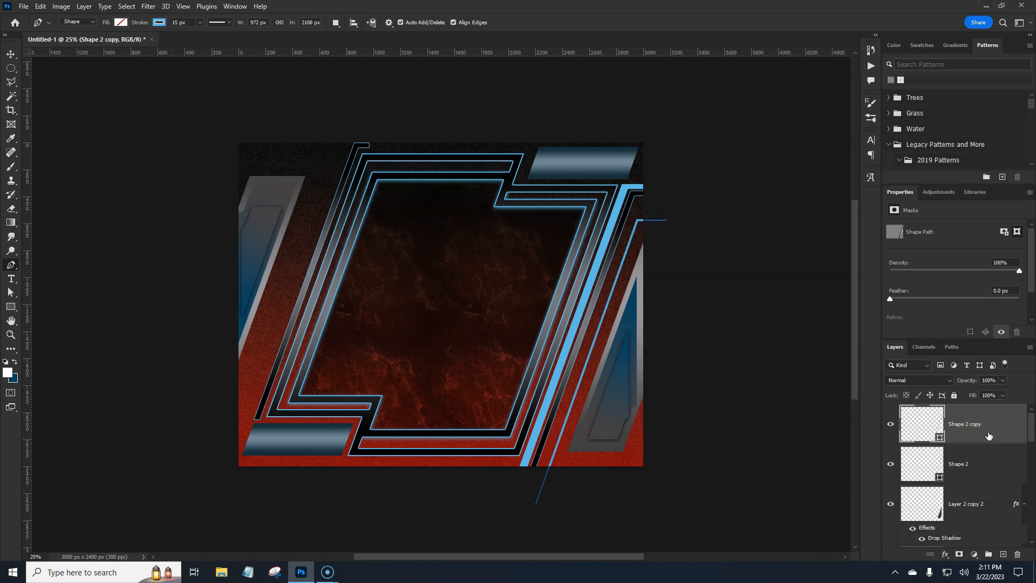
pyautogui.hotkey('ctrl', 't')
pyautogui.rightClick(640, 462)
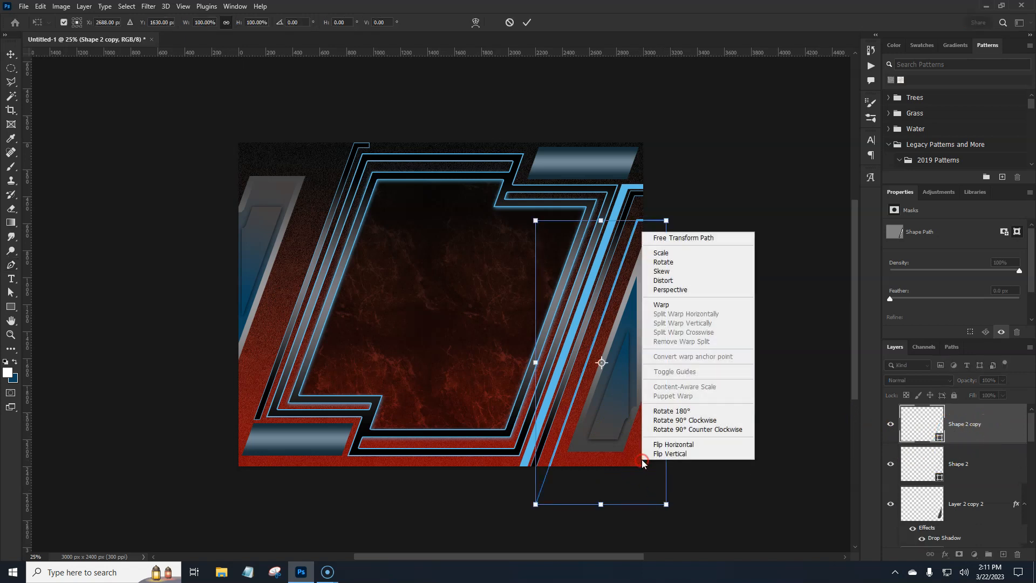
pyautogui.click(664, 442)
pyautogui.moveTo(612, 457); pyautogui.dragTo(353, 396)
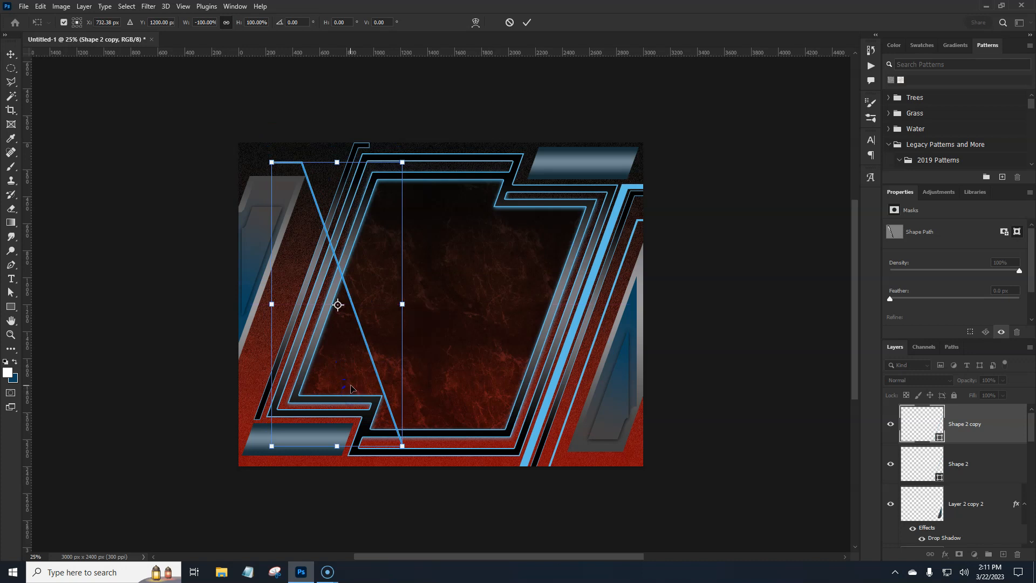
# Flip the line copy vertically and position it between the left gray parallelogram and the central frame
pyautogui.rightClick(351, 386)
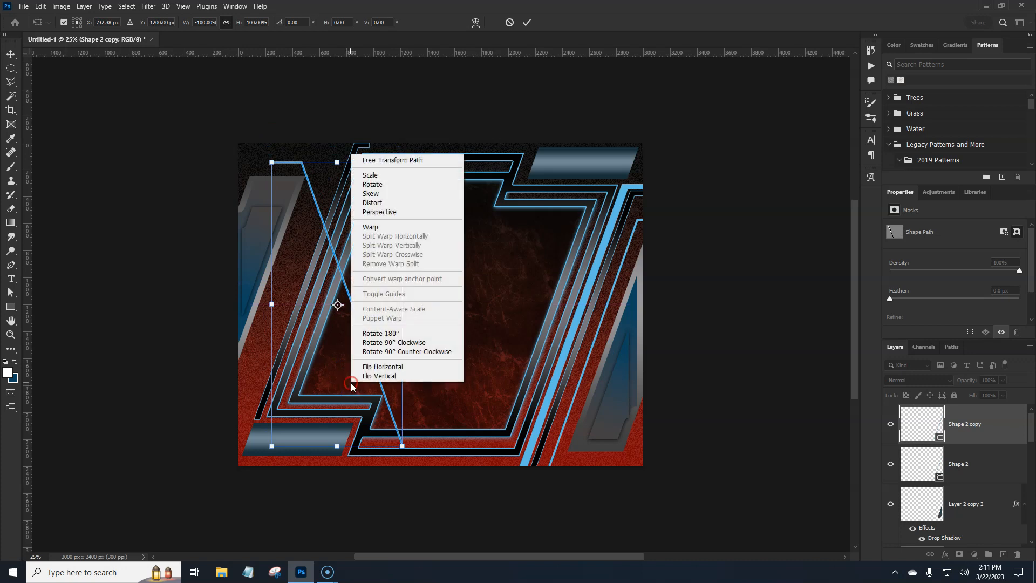
pyautogui.click(358, 388)
pyautogui.moveTo(314, 406); pyautogui.dragTo(256, 351)
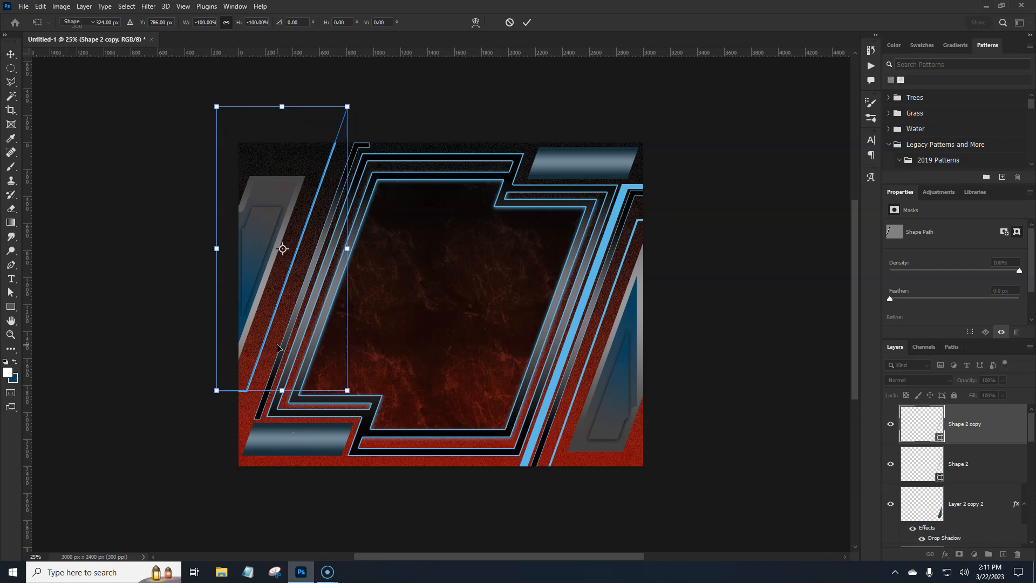
pyautogui.press('Return')
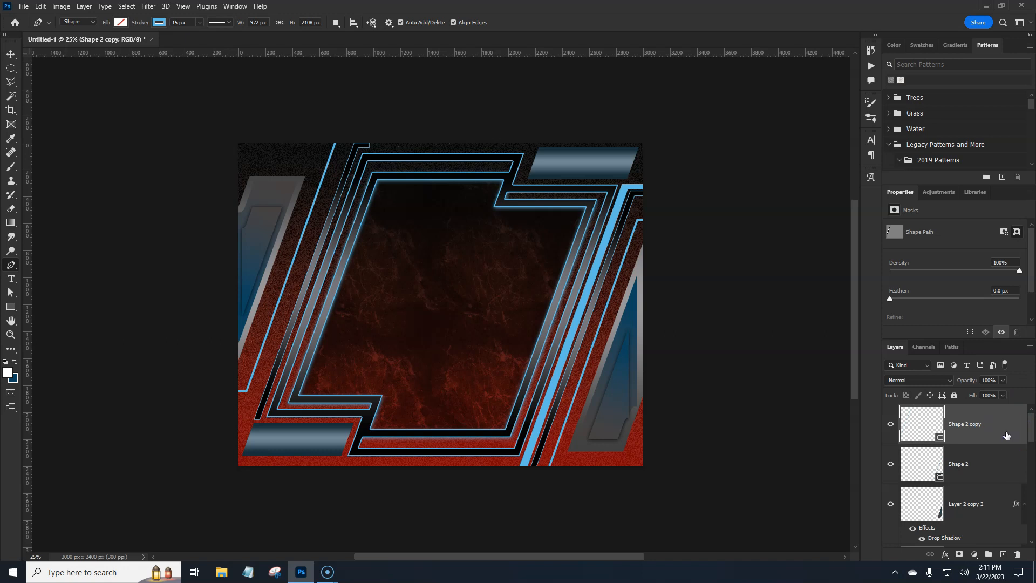
# Add a Drop Shadow to the Shape 2 copy layer with 100% opacity, 15 px distance, 5% spread and 24 px size
pyautogui.doubleClick(995, 415)
pyautogui.click(691, 329)
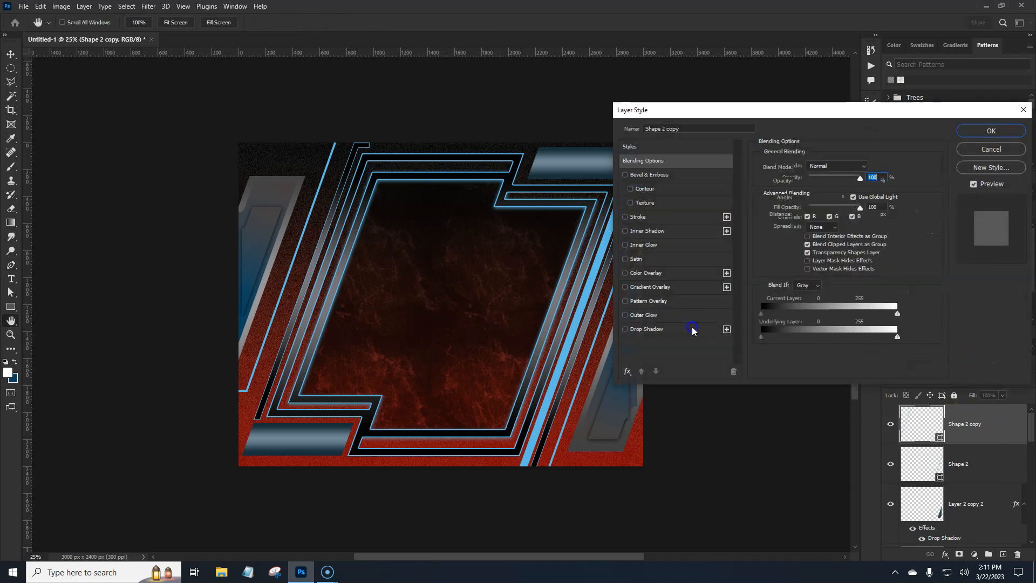
pyautogui.click(808, 240)
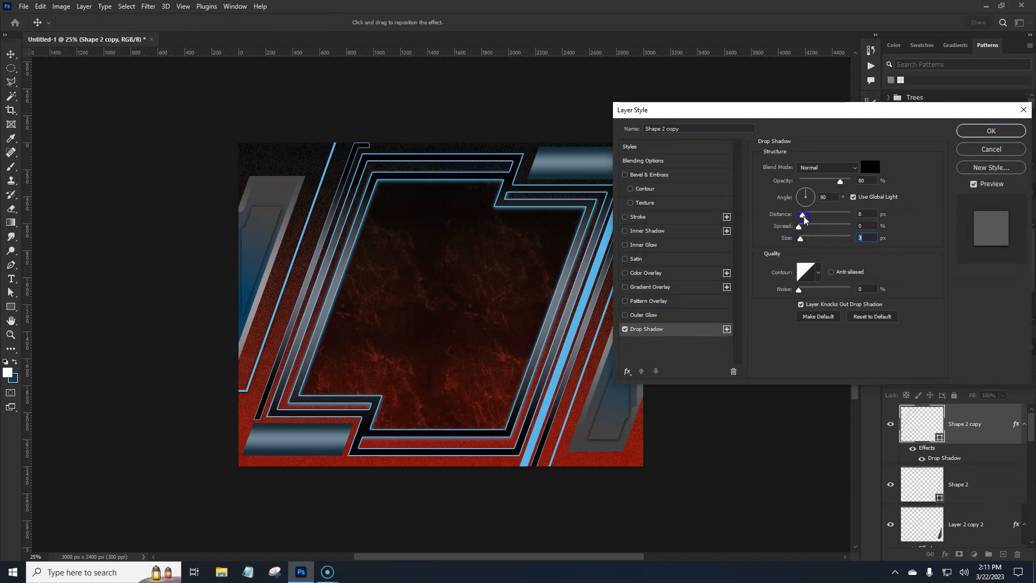
pyautogui.moveTo(859, 179); pyautogui.dragTo(859, 179)
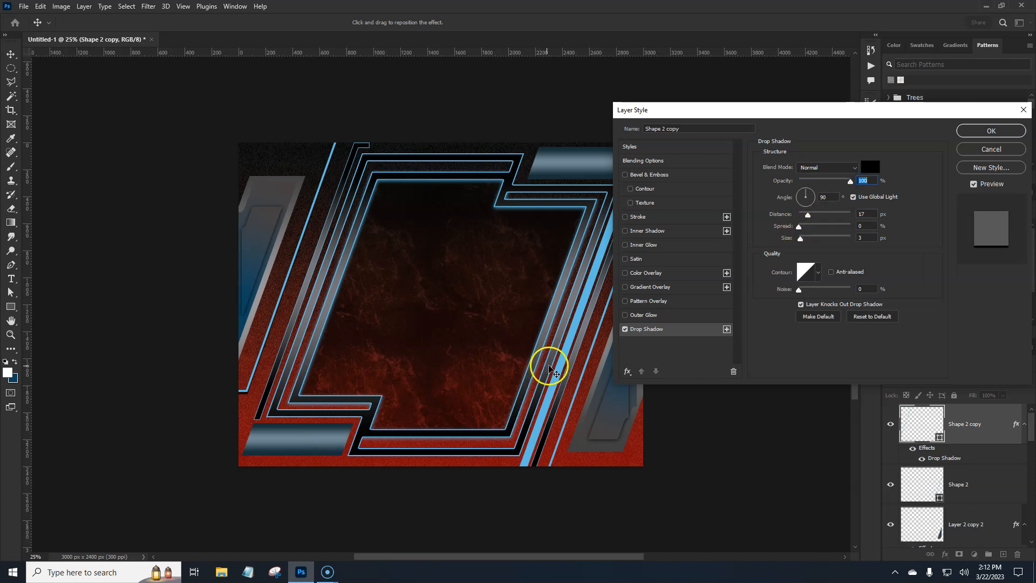
pyautogui.hotkey('ctrl', '+')
pyautogui.hotkey('ctrl', '+')
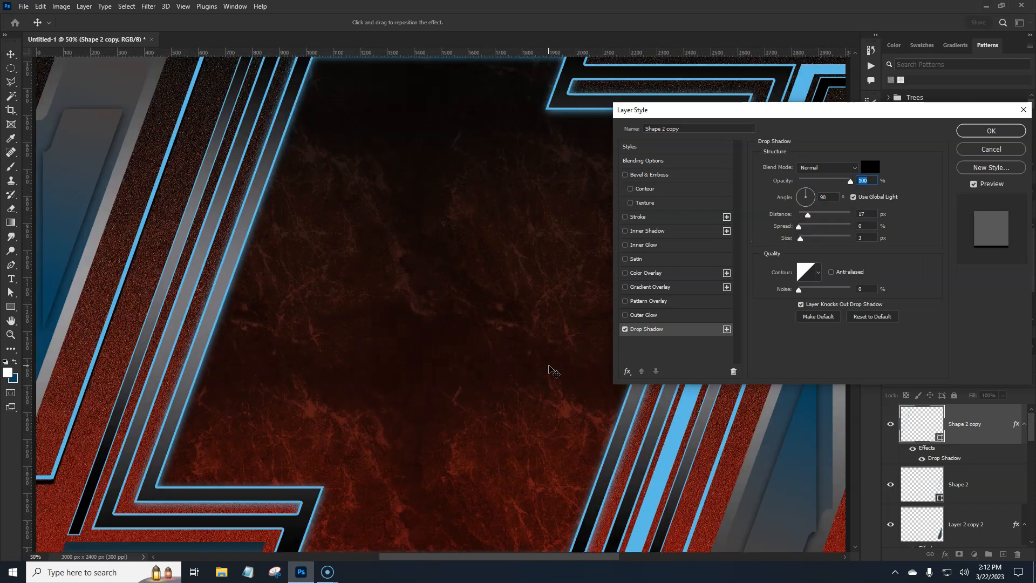
pyautogui.moveTo(316, 435); pyautogui.dragTo(565, 308)
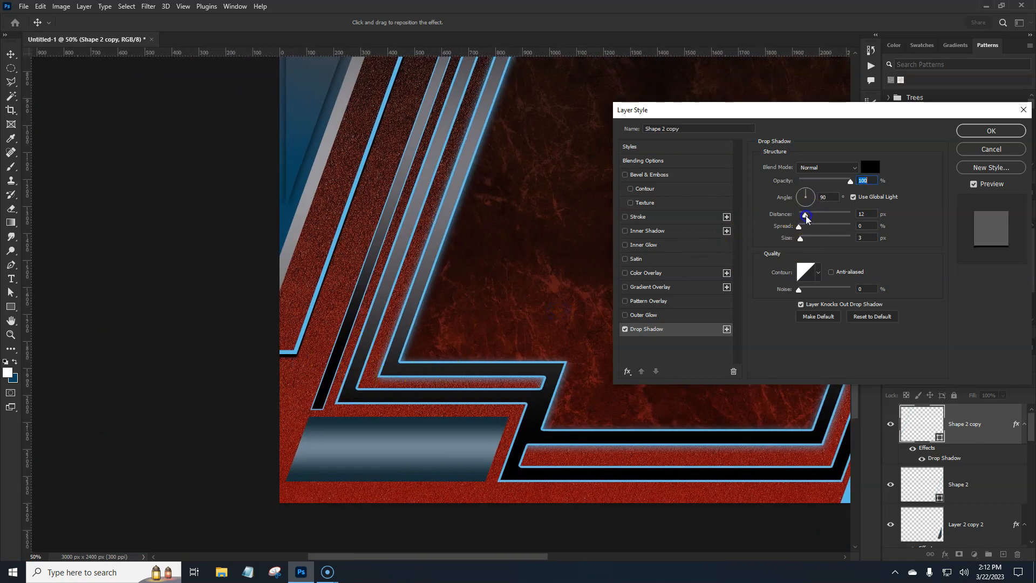
pyautogui.click(850, 181)
pyautogui.click(799, 227)
pyautogui.moveTo(800, 238)
pyautogui.mouseDown()
pyautogui.moveTo(836, 224)
pyautogui.moveTo(815, 241)
pyautogui.moveTo(783, 229)
pyautogui.moveTo(800, 245)
pyautogui.mouseUp()
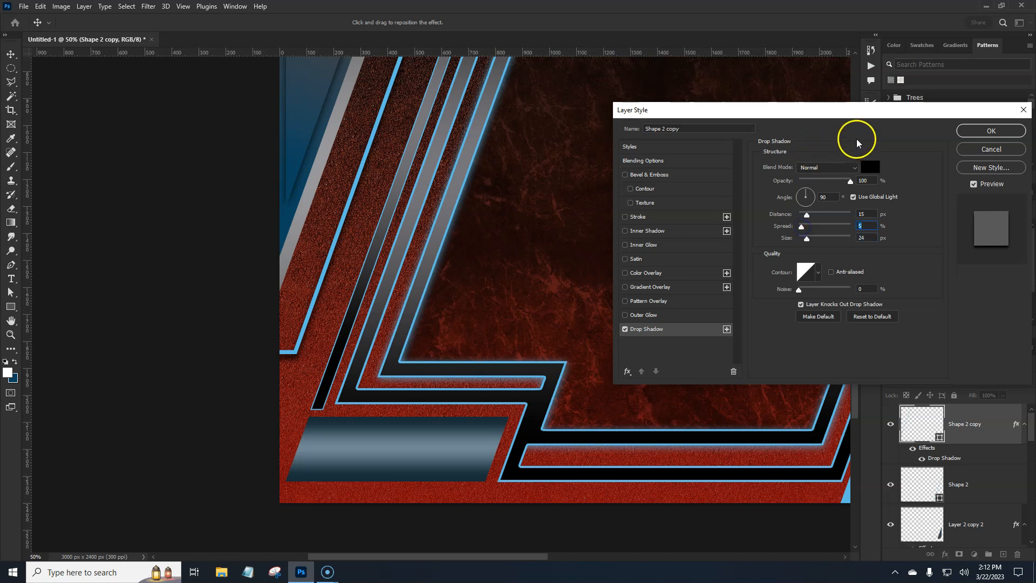
pyautogui.click(999, 129)
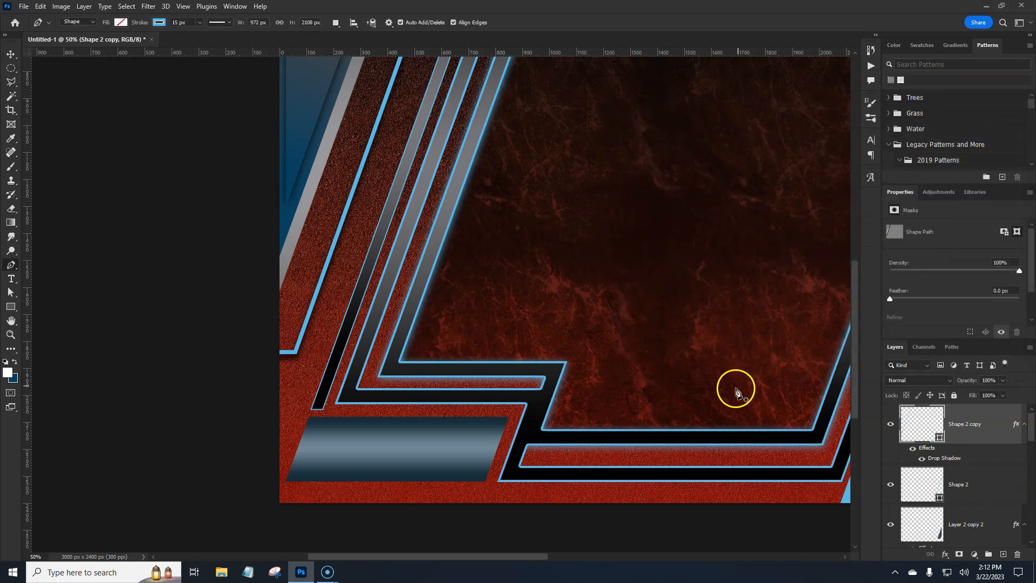
pyautogui.moveTo(777, 434); pyautogui.dragTo(595, 427)
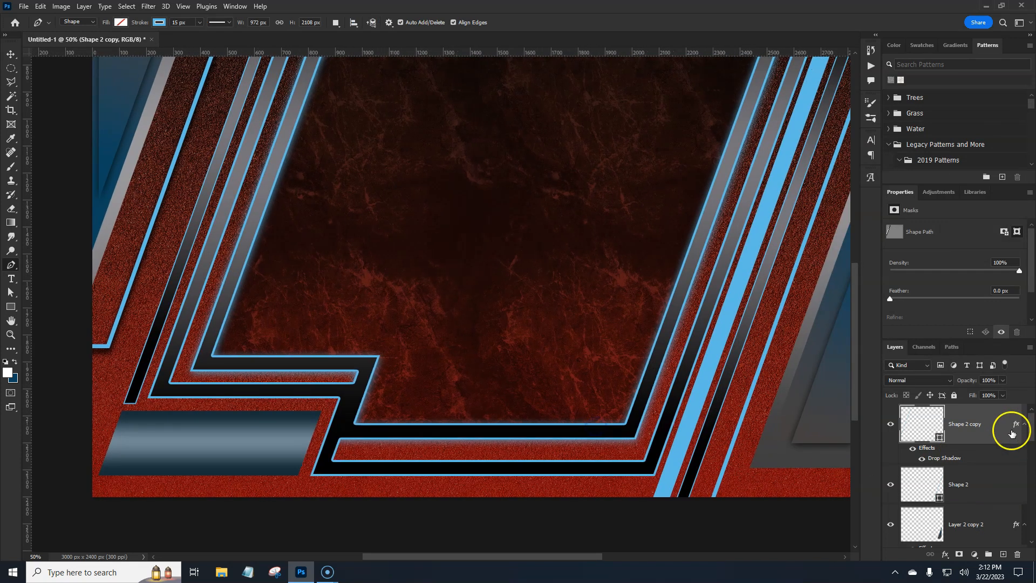
# Copy the drop shadow effect from the Shape 2 copy layer onto the Shape 2 layer
pyautogui.moveTo(1015, 424); pyautogui.dragTo(1007, 487)
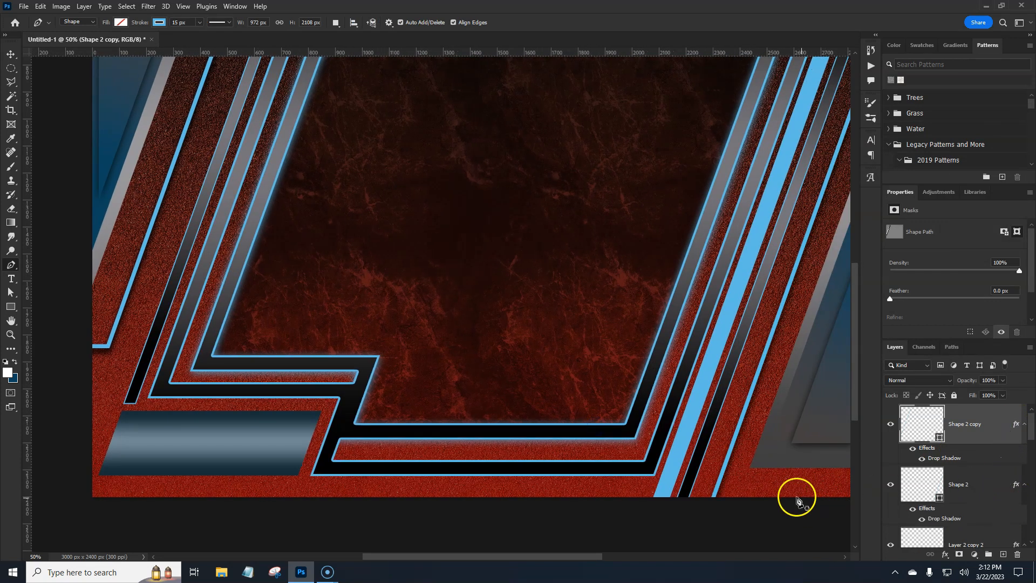
pyautogui.hotkey('ctrl', '-')
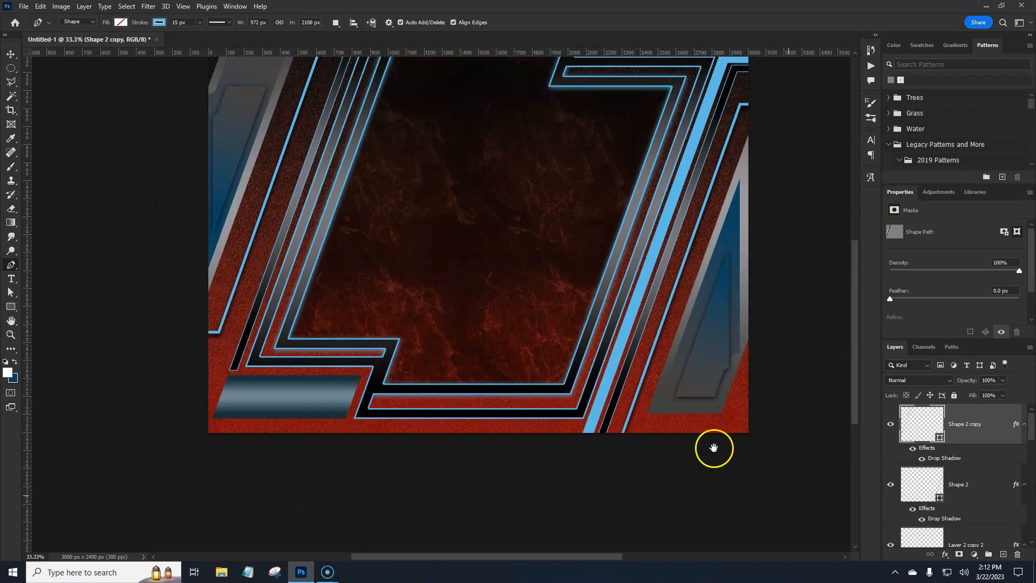
pyautogui.moveTo(626, 303); pyautogui.dragTo(592, 393)
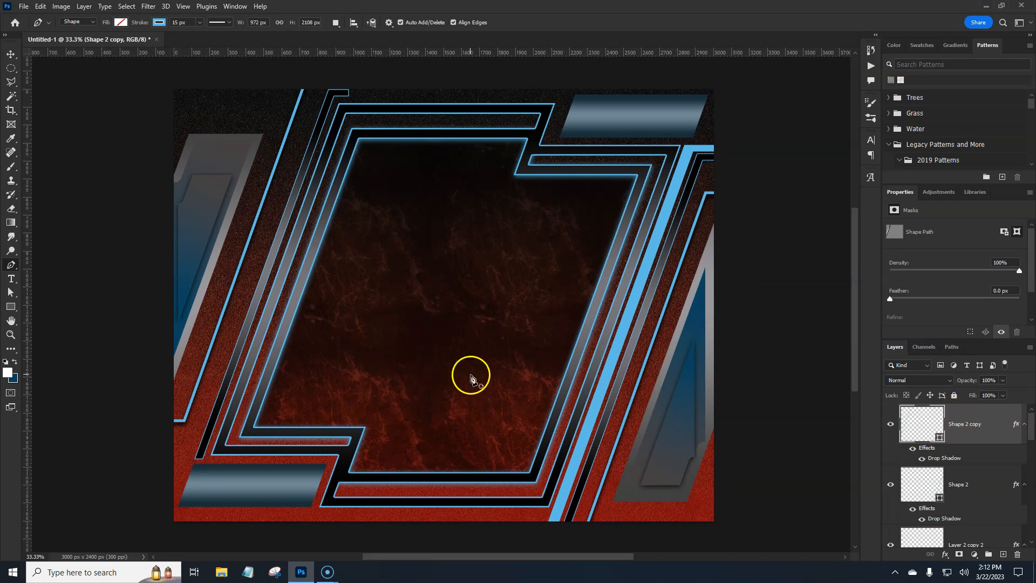
# Place the embedded photo 20200626-DSC_0647.jpg from racing > Galot Motorsports Div 2 Race 6.26.2020 > edits full size
pyautogui.click(23, 6)
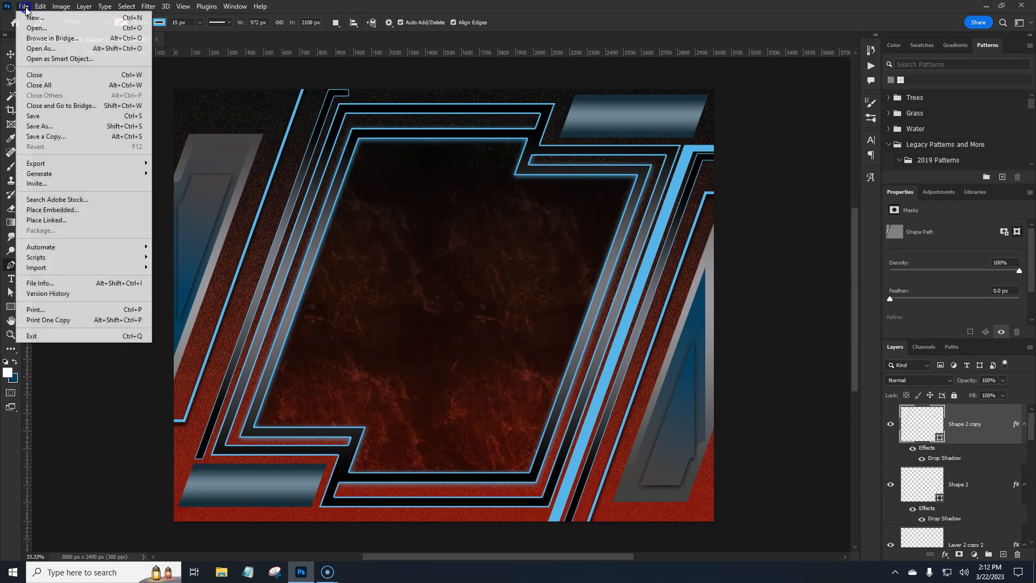
pyautogui.click(43, 209)
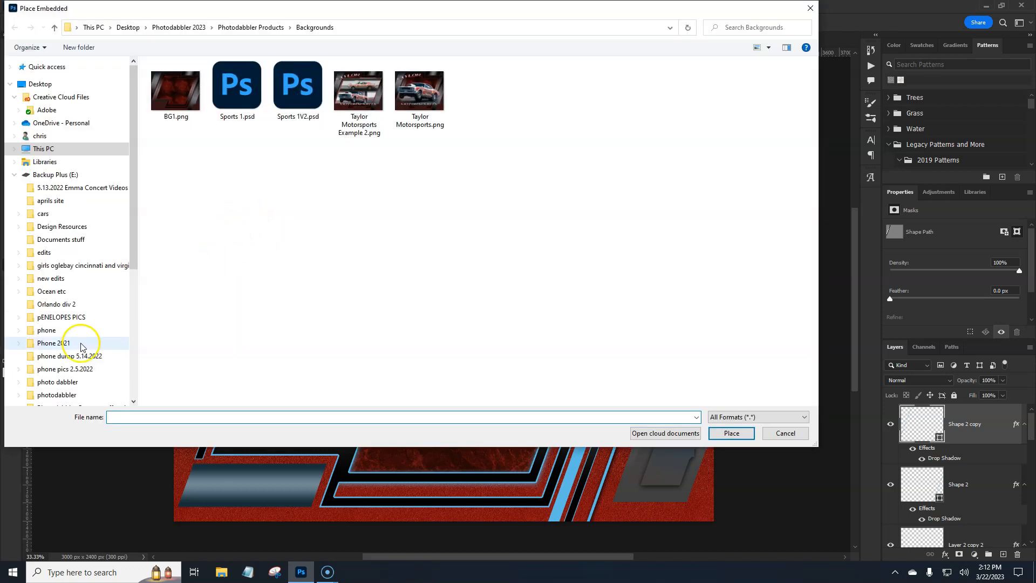
pyautogui.scroll(-4, 67, 280)
pyautogui.click(47, 335)
pyautogui.doubleClick(187, 124)
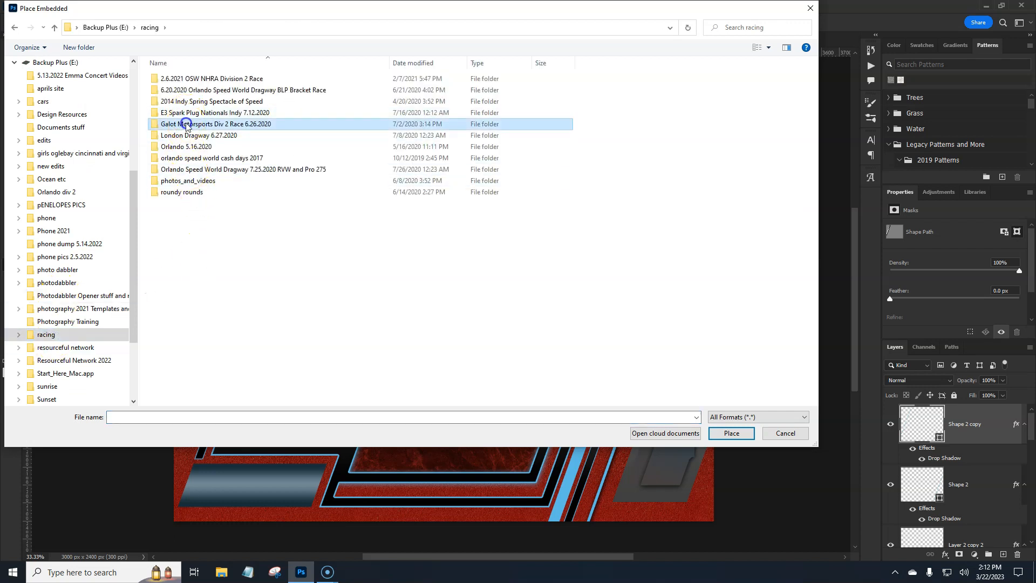
pyautogui.click(390, 195)
pyautogui.doubleClick(389, 195)
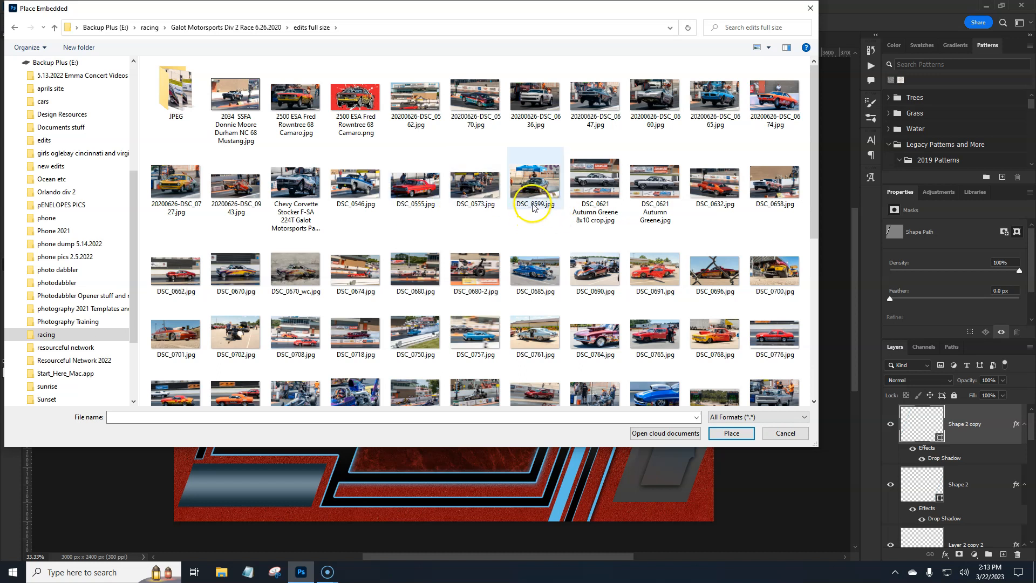
pyautogui.click(593, 123)
pyautogui.click(729, 432)
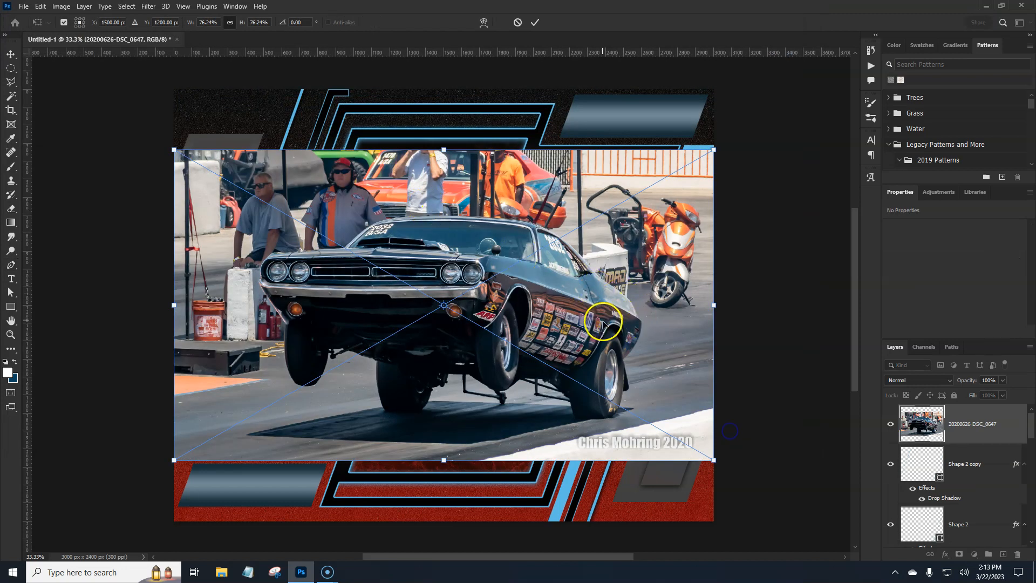
pyautogui.press('Return')
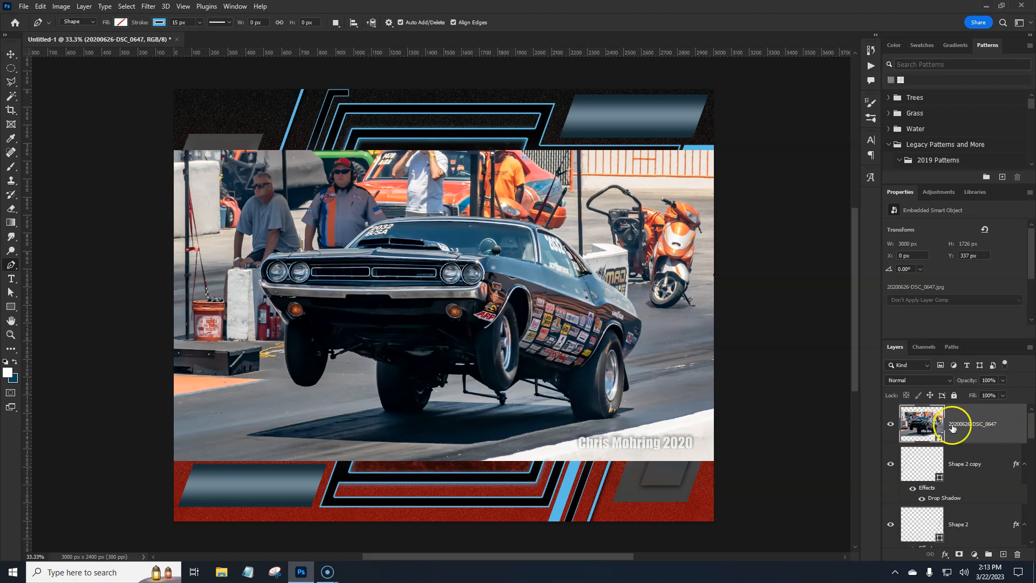
# Select the car in the placed photo with Select Subject, using the Cloud (Detailed results) processing option
pyautogui.click(11, 97)
pyautogui.rightClick(10, 99)
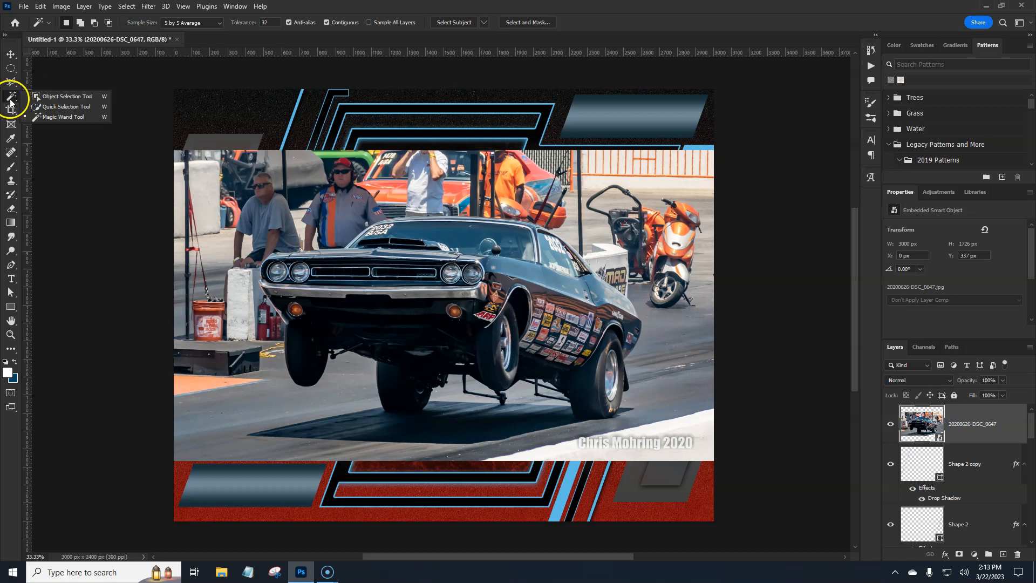
pyautogui.click(10, 102)
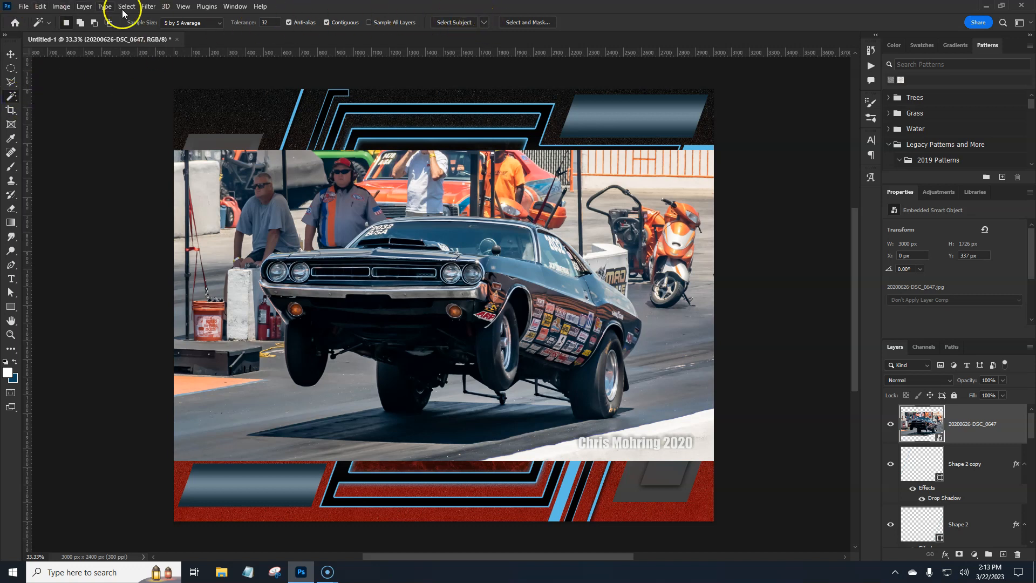
pyautogui.click(484, 23)
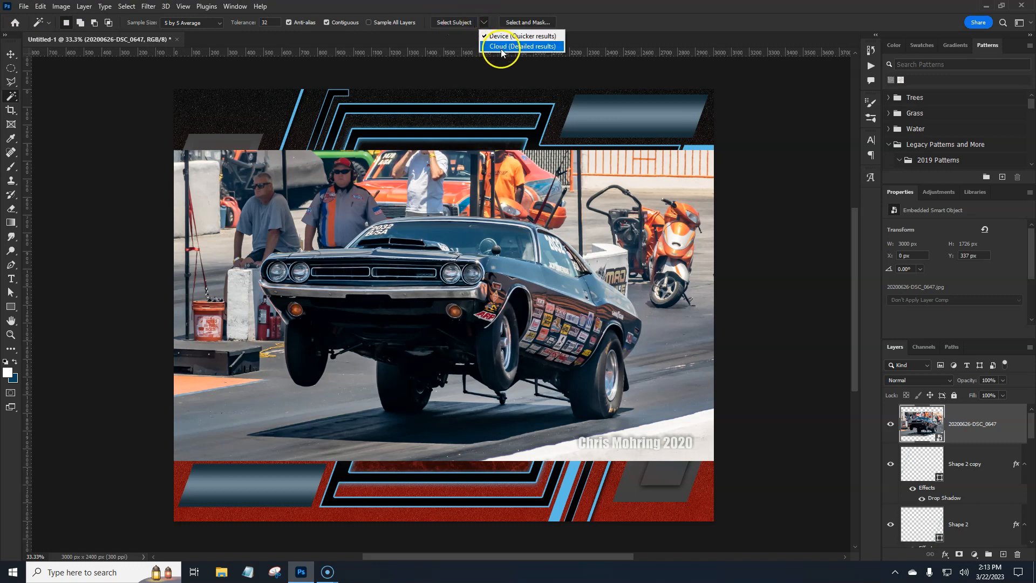
pyautogui.click(499, 45)
pyautogui.click(459, 24)
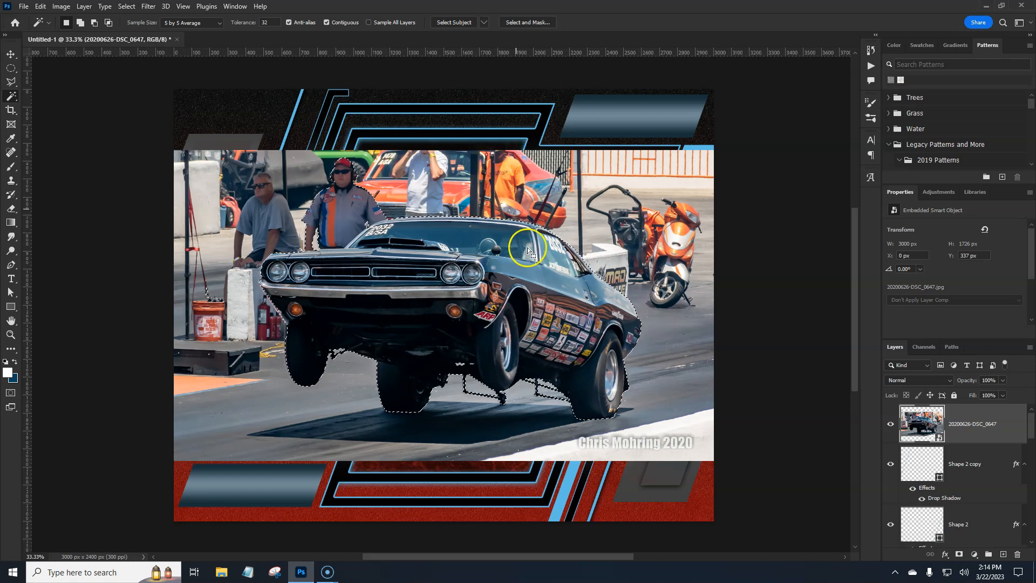
# Subtract the man in the red cap behind the car's hood from the selection with the Polygonal Lasso tool, following the windshield and hood edges
pyautogui.hotkey('ctrl', '+')
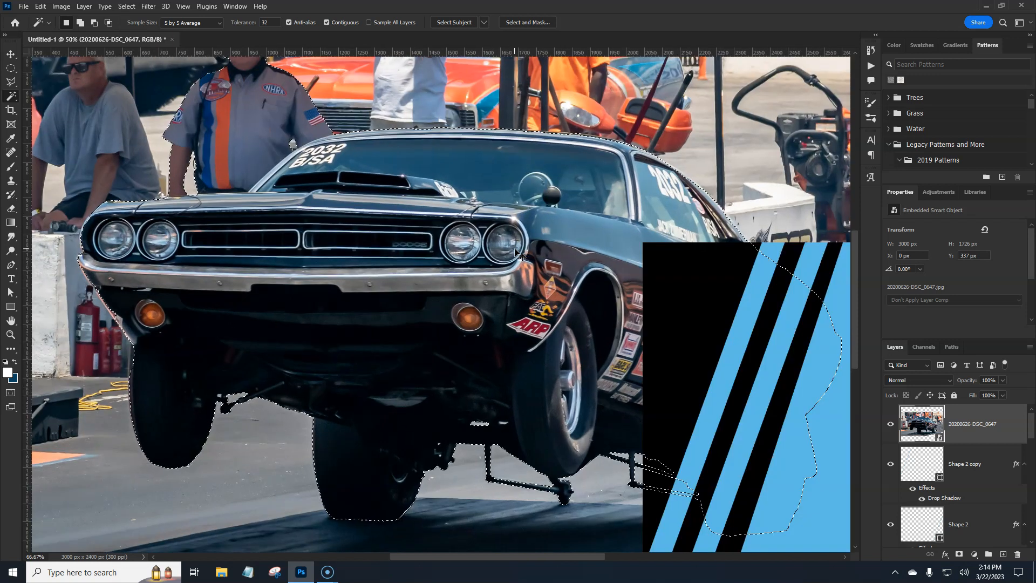
pyautogui.moveTo(453, 207); pyautogui.dragTo(579, 320)
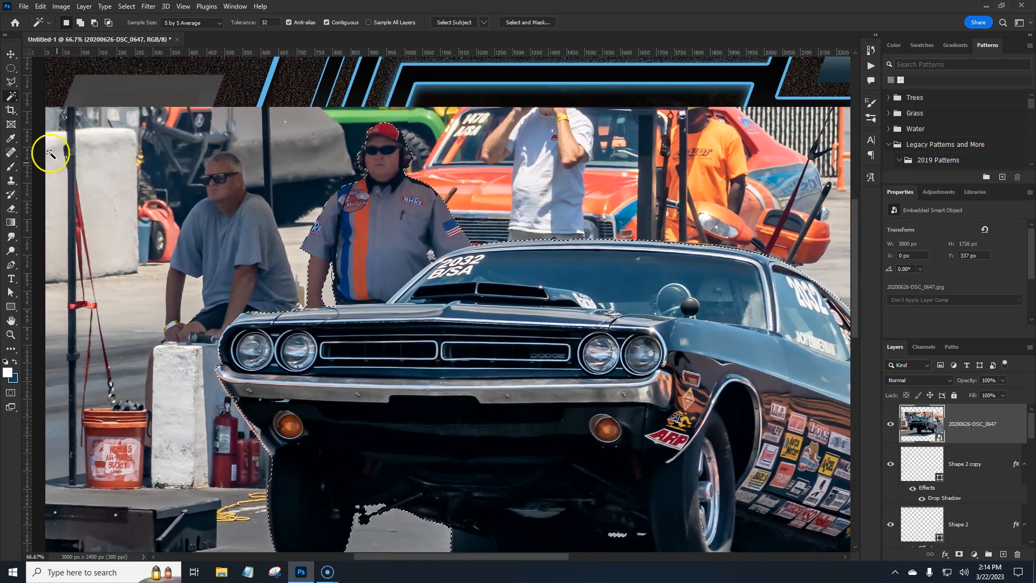
pyautogui.click(11, 81)
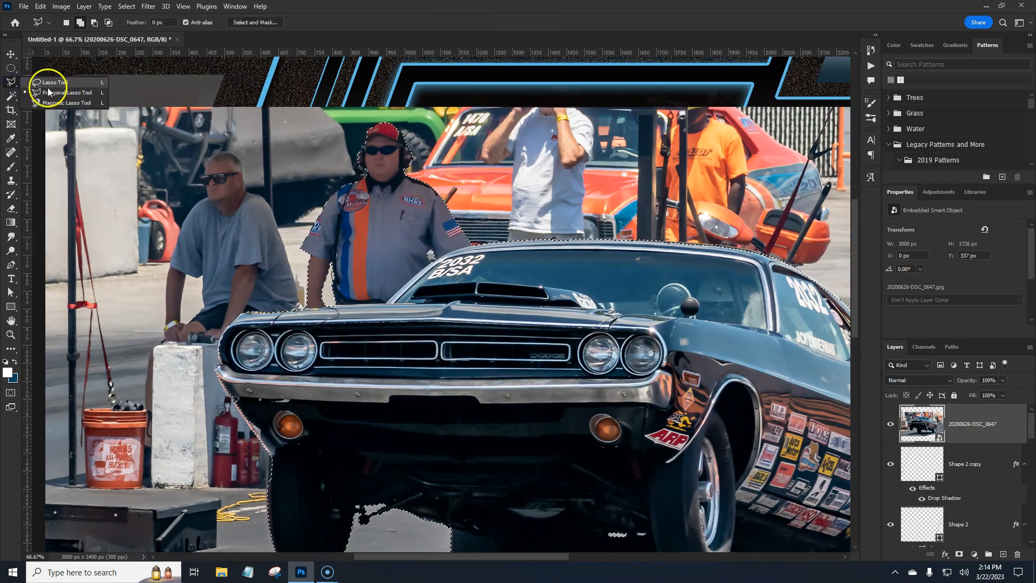
pyautogui.click(48, 92)
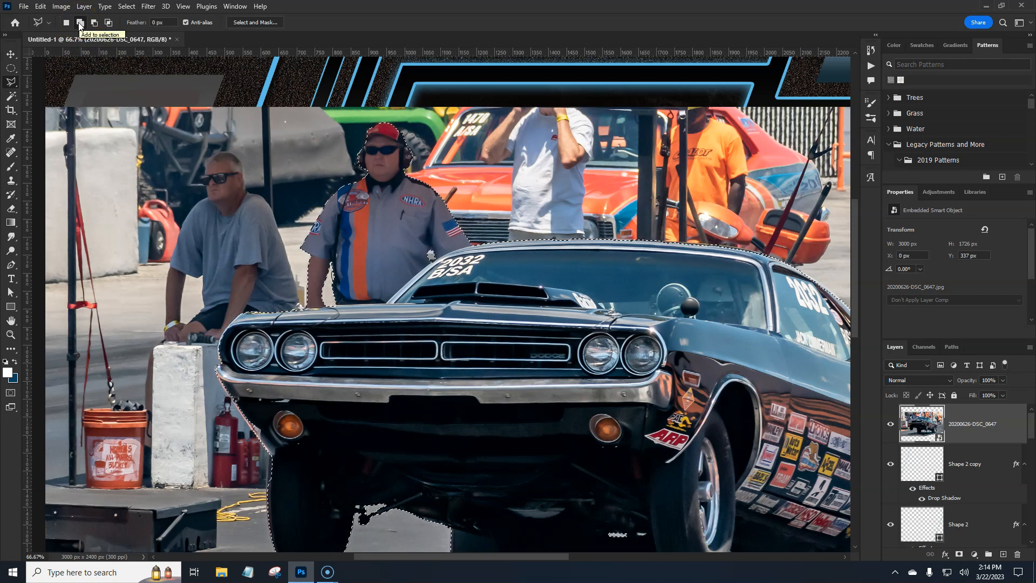
pyautogui.click(67, 24)
pyautogui.click(64, 25)
pyautogui.click(277, 111)
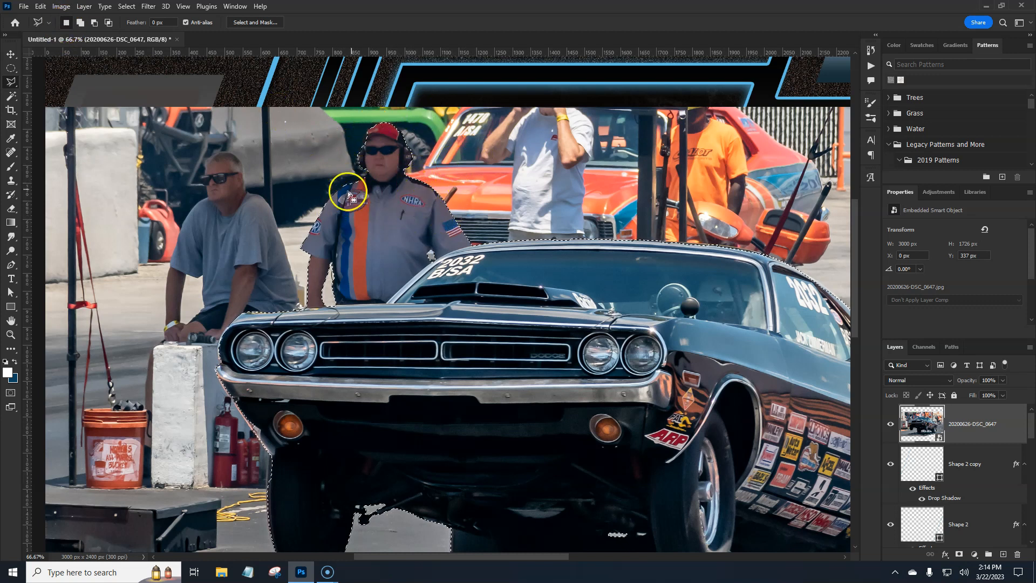
pyautogui.press('alt')
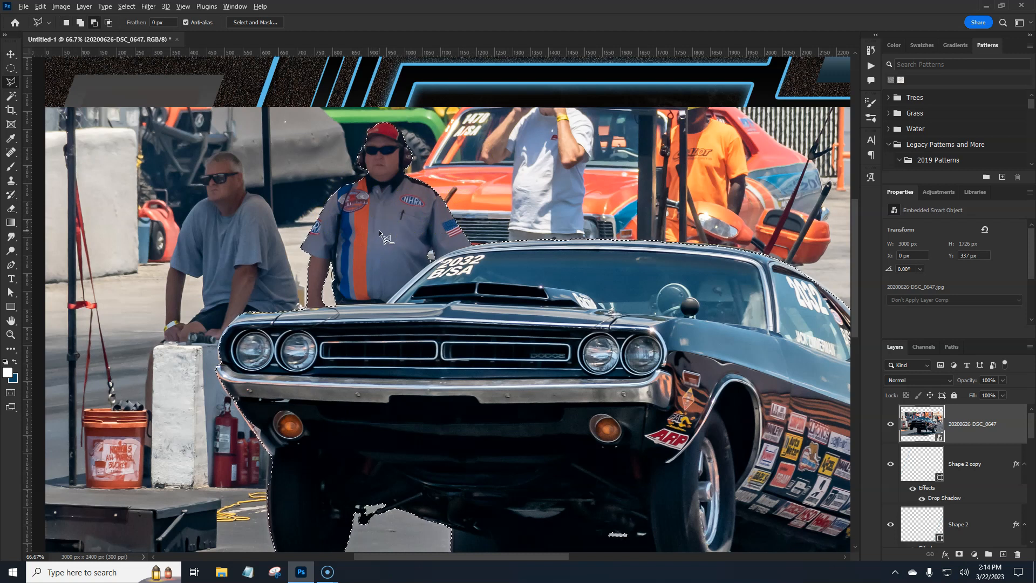
pyautogui.click(475, 247)
pyautogui.click(450, 253)
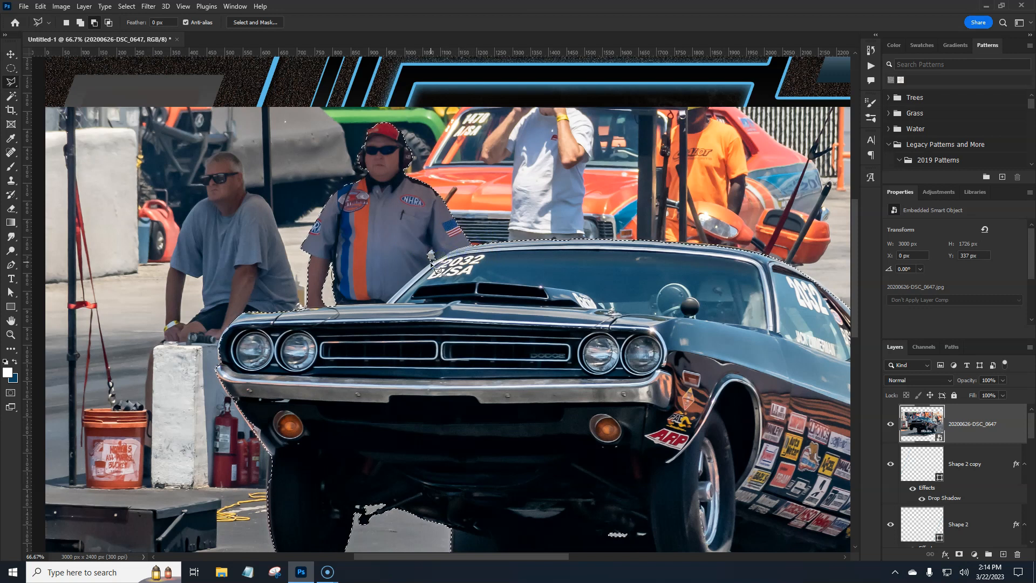
pyautogui.click(401, 288)
pyautogui.click(305, 307)
pyautogui.click(263, 205)
pyautogui.click(313, 121)
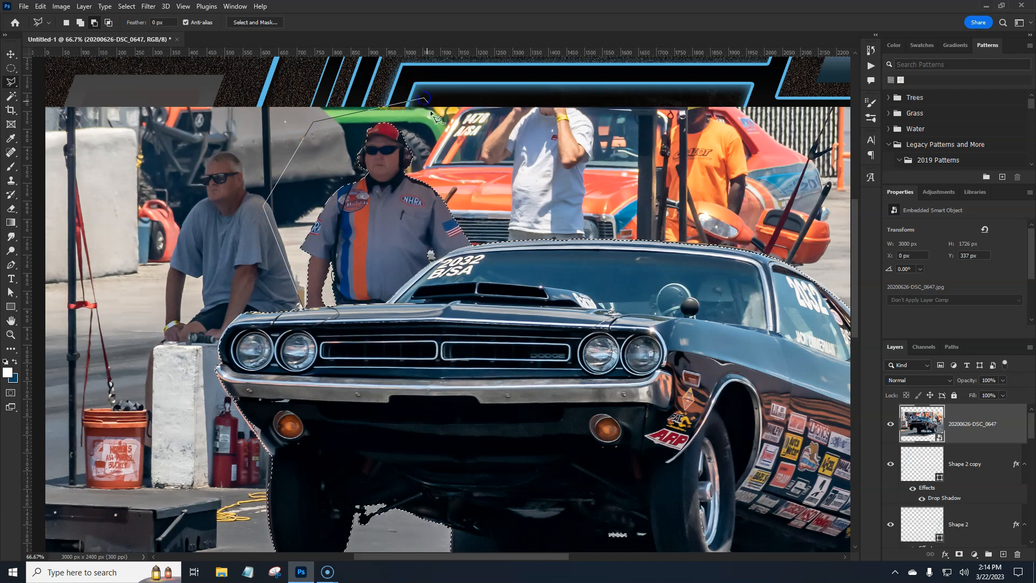
pyautogui.click(467, 170)
pyautogui.click(472, 246)
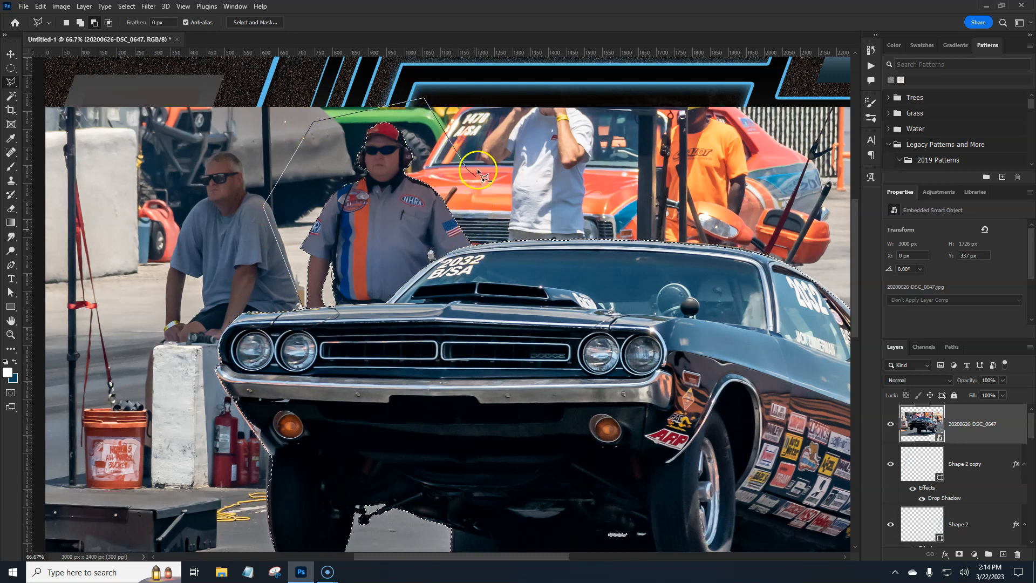
pyautogui.click(476, 246)
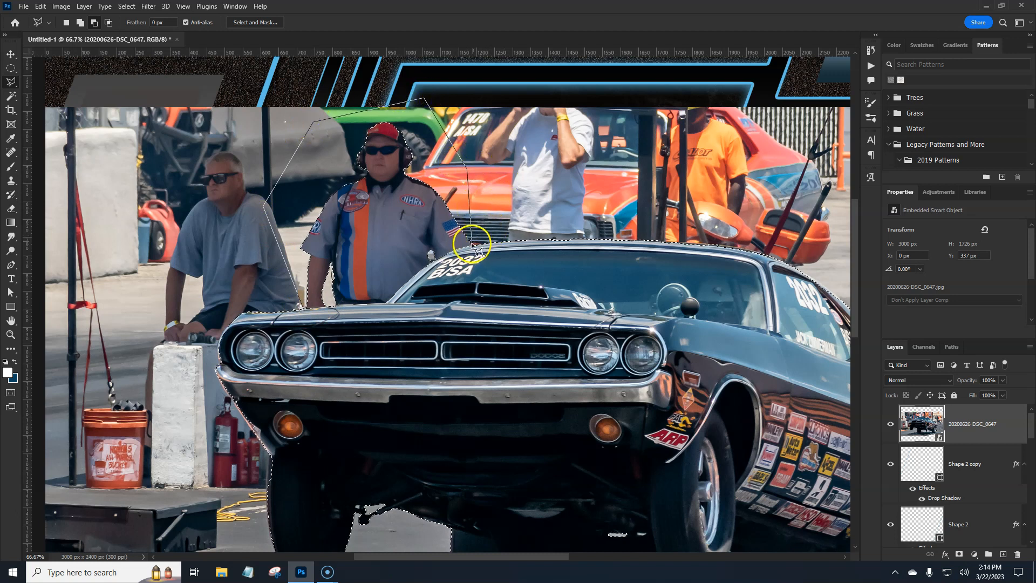
pyautogui.doubleClick(472, 243)
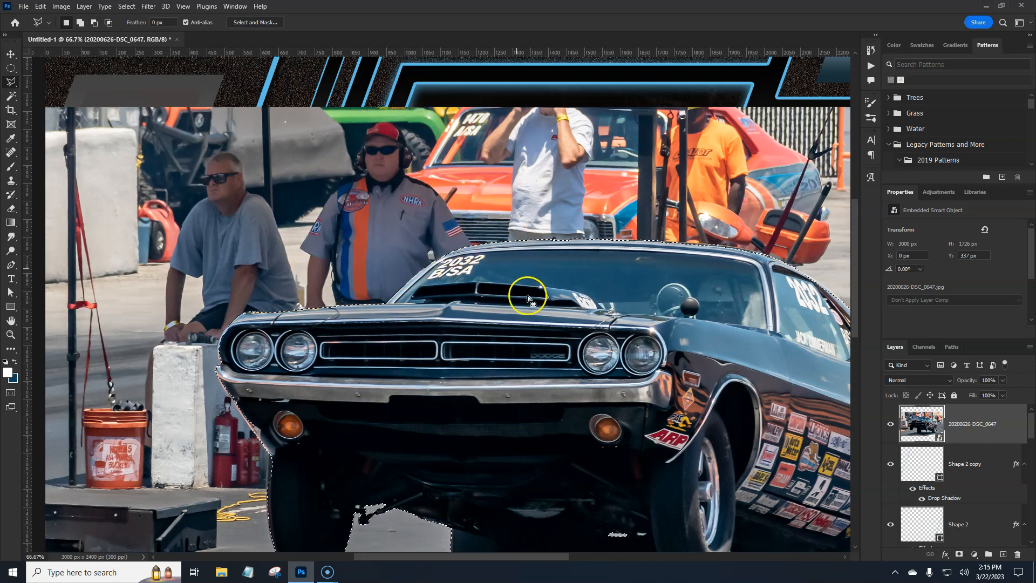
# Add a small area along the upper outer edge of the raised front tire, below the bumper corner, to the car selection
pyautogui.moveTo(592, 333)
pyautogui.mouseDown()
pyautogui.moveTo(492, 205)
pyautogui.moveTo(565, 262)
pyautogui.moveTo(523, 223)
pyautogui.moveTo(654, 215)
pyautogui.mouseUp()
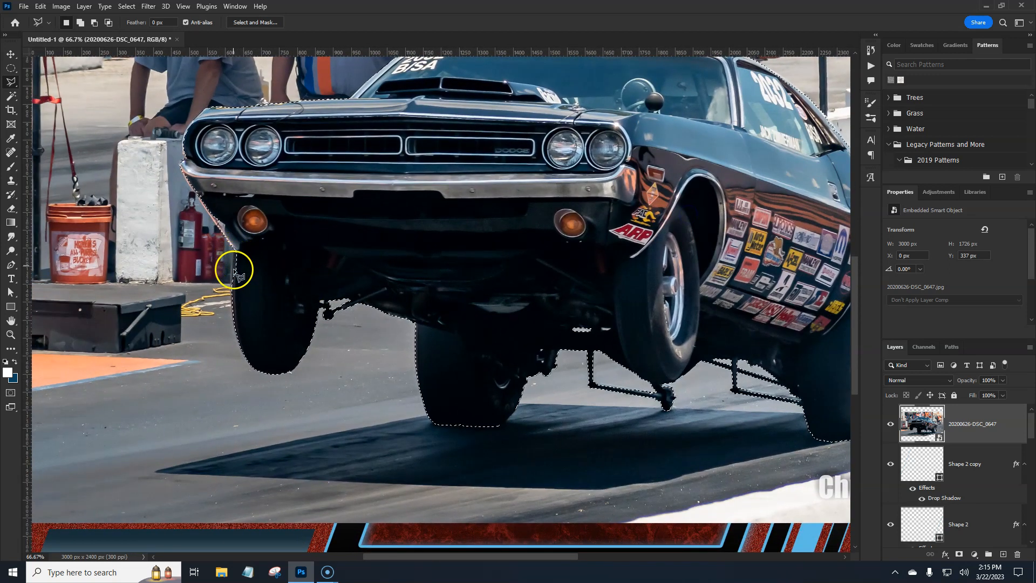
pyautogui.press('shift')
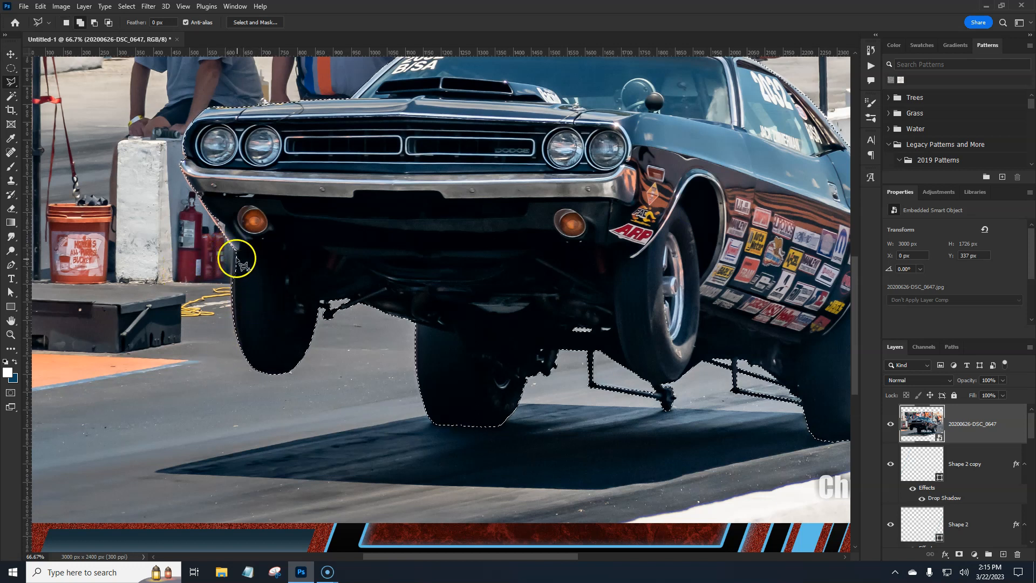
pyautogui.click(235, 251)
pyautogui.click(251, 297)
pyautogui.click(261, 268)
pyautogui.click(254, 246)
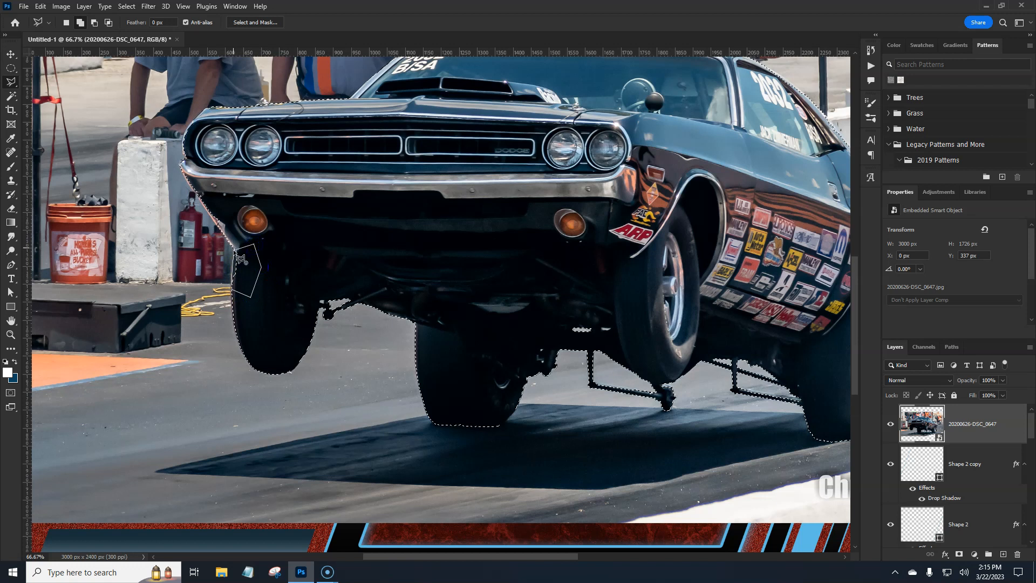
pyautogui.click(236, 251)
pyautogui.click(313, 269)
# Mask the 20200626-DSC_0647 layer to the selection so only the car shows over the poster background
pyautogui.moveTo(601, 256); pyautogui.dragTo(391, 326)
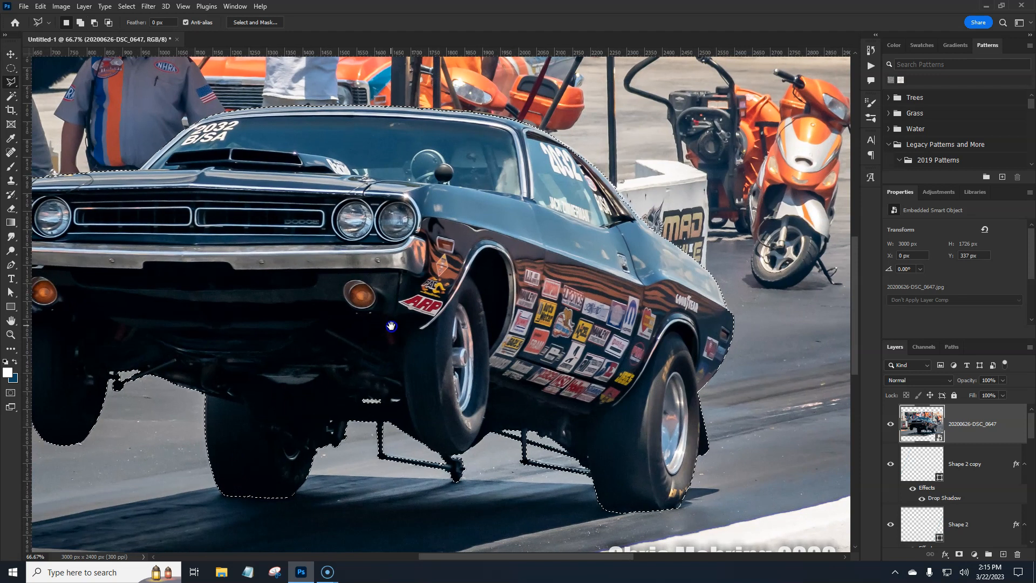
pyautogui.click(589, 367)
pyautogui.moveTo(574, 372); pyautogui.dragTo(739, 311)
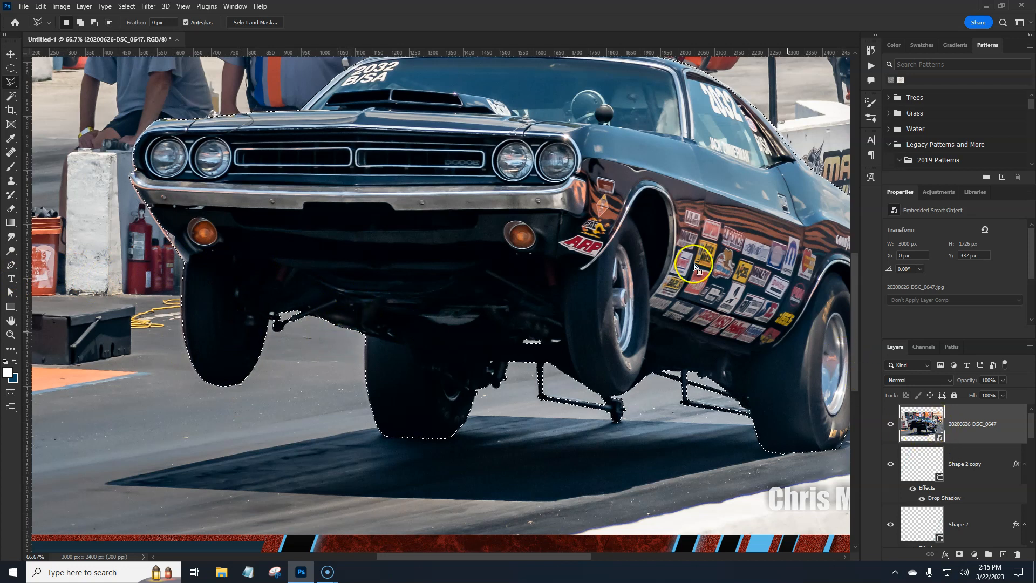
pyautogui.moveTo(704, 243); pyautogui.dragTo(589, 293)
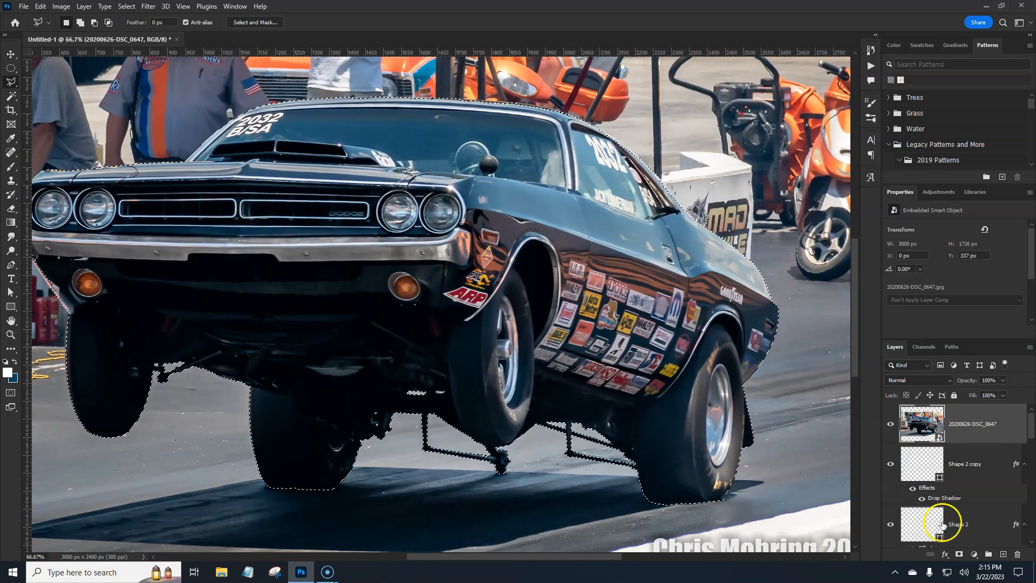
pyautogui.click(960, 554)
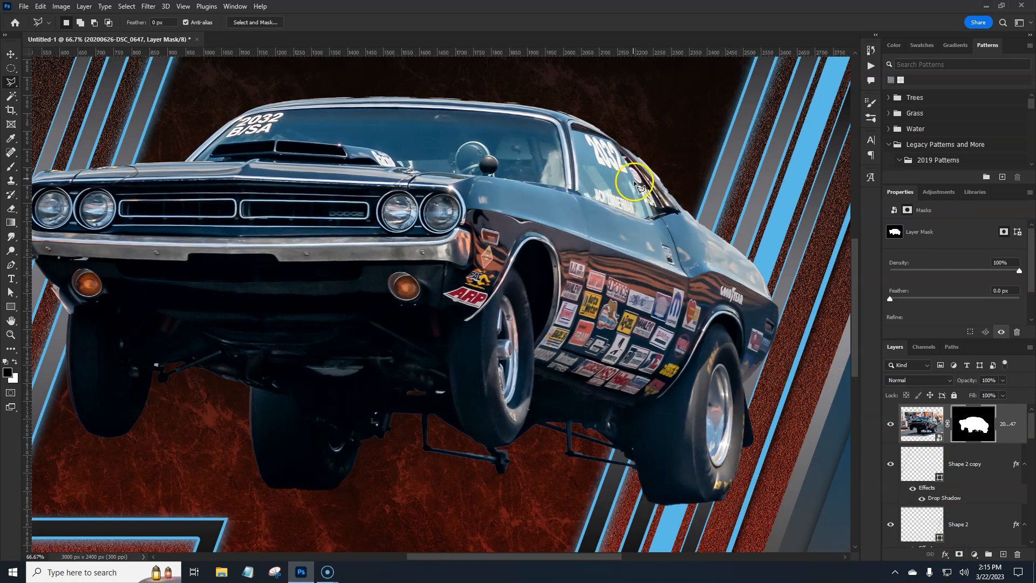
pyautogui.hotkey('ctrl', '-')
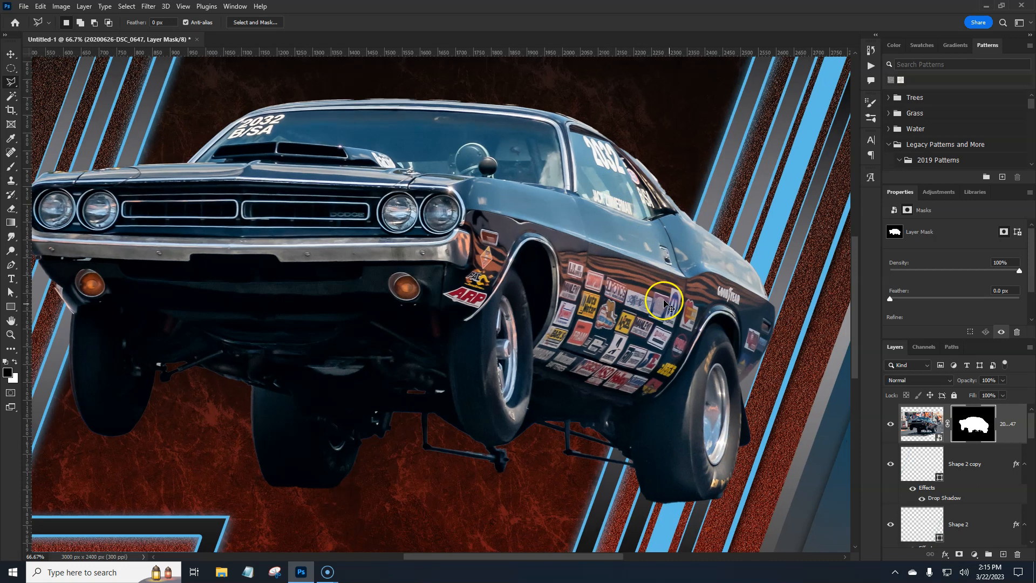
pyautogui.moveTo(666, 327); pyautogui.dragTo(694, 349)
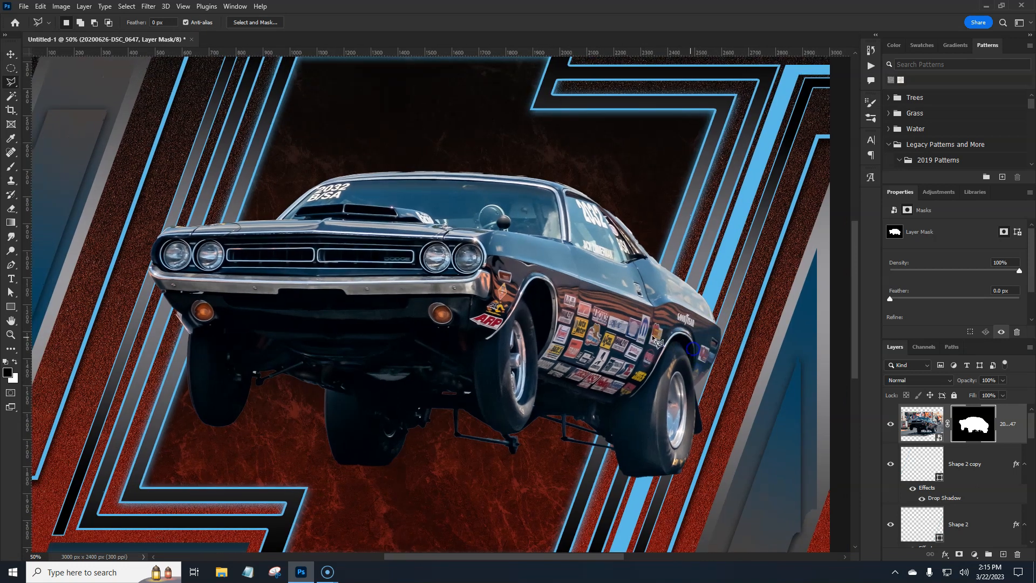
pyautogui.hotkey('ctrl', '-')
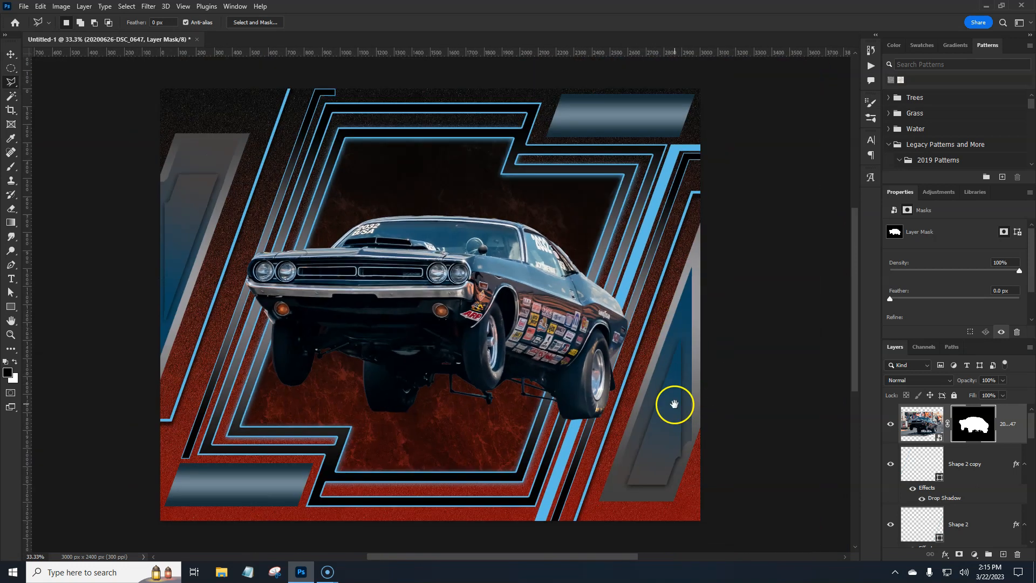
pyautogui.moveTo(672, 405); pyautogui.dragTo(657, 383)
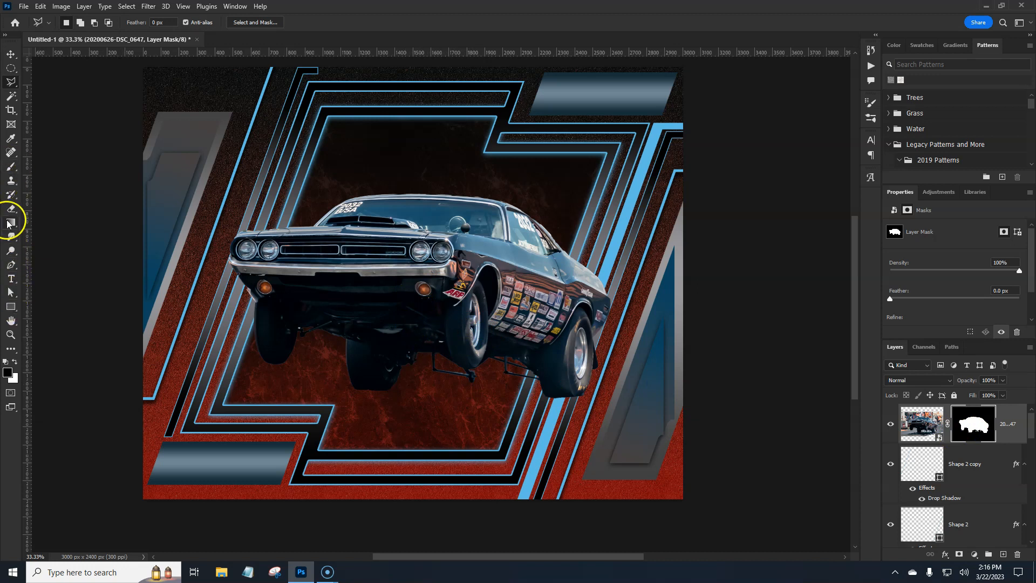
# Choose the Soft Round brush preset with 0% hardness for painting on the car layer's mask
pyautogui.click(10, 172)
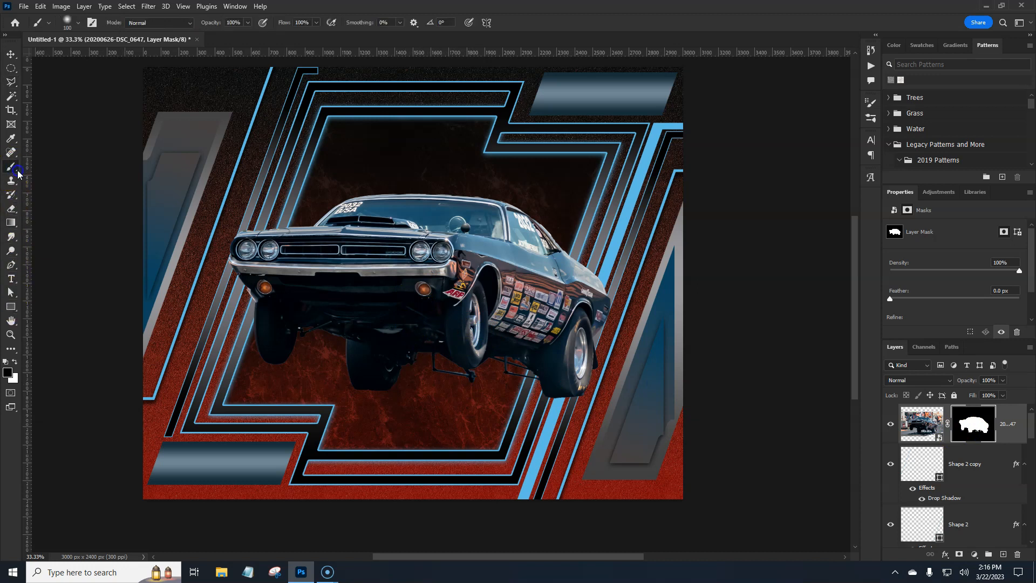
pyautogui.click(68, 23)
pyautogui.click(25, 124)
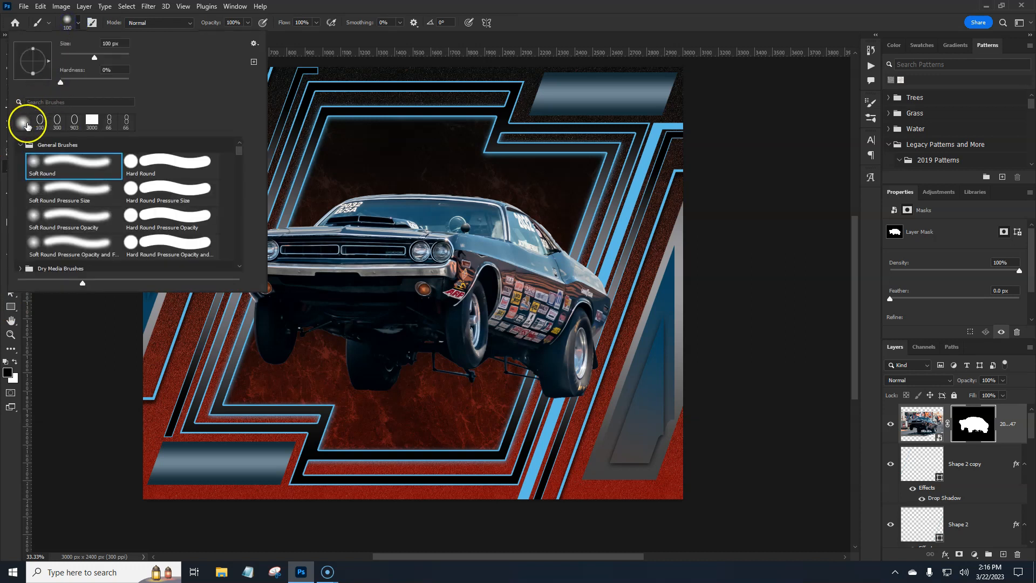
pyautogui.click(56, 163)
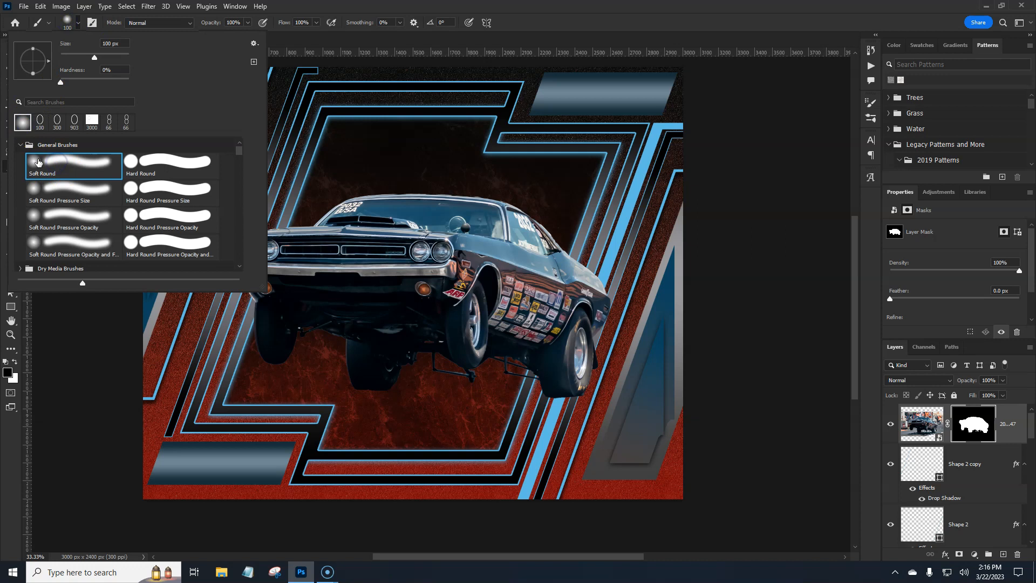
pyautogui.click(251, 21)
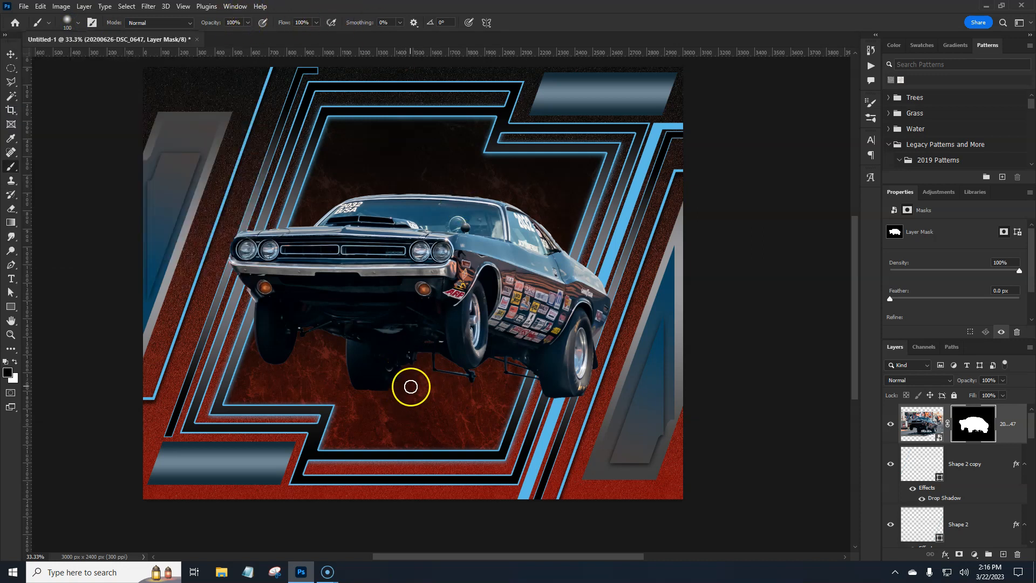
# Reveal the road and shadow around the car's wheels by painting white on the layer mask with a 700 px brush
pyautogui.press(']')
pyautogui.press(']')
pyautogui.press(']')
pyautogui.press(']')
pyautogui.press(']')
pyautogui.press(']')
pyautogui.press(']')
pyautogui.press(']')
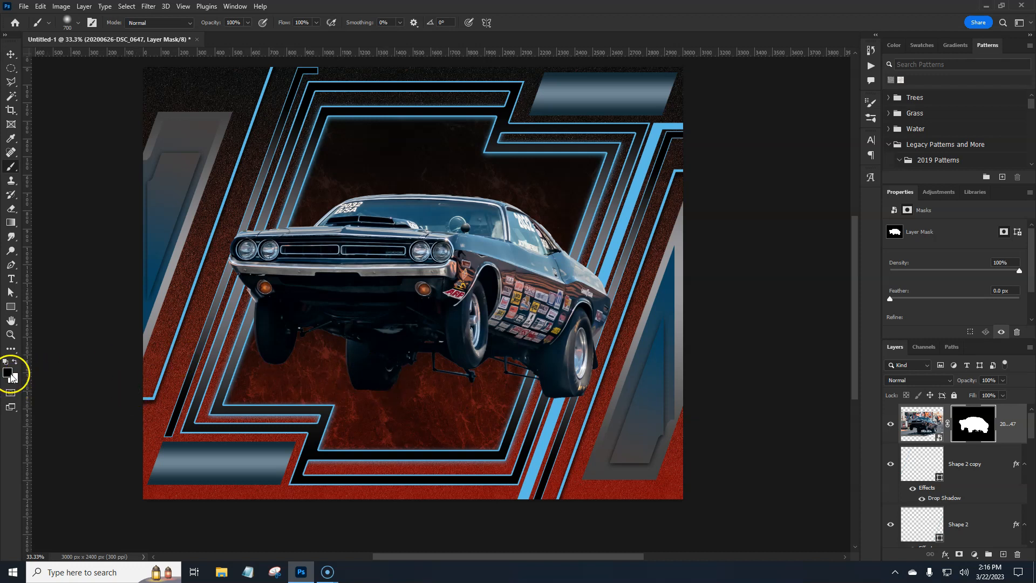
pyautogui.press('x')
pyautogui.moveTo(381, 358)
pyautogui.mouseDown()
pyautogui.moveTo(456, 357)
pyautogui.moveTo(453, 348)
pyautogui.moveTo(314, 352)
pyautogui.moveTo(492, 359)
pyautogui.moveTo(546, 376)
pyautogui.moveTo(510, 358)
pyautogui.moveTo(345, 366)
pyautogui.mouseUp()
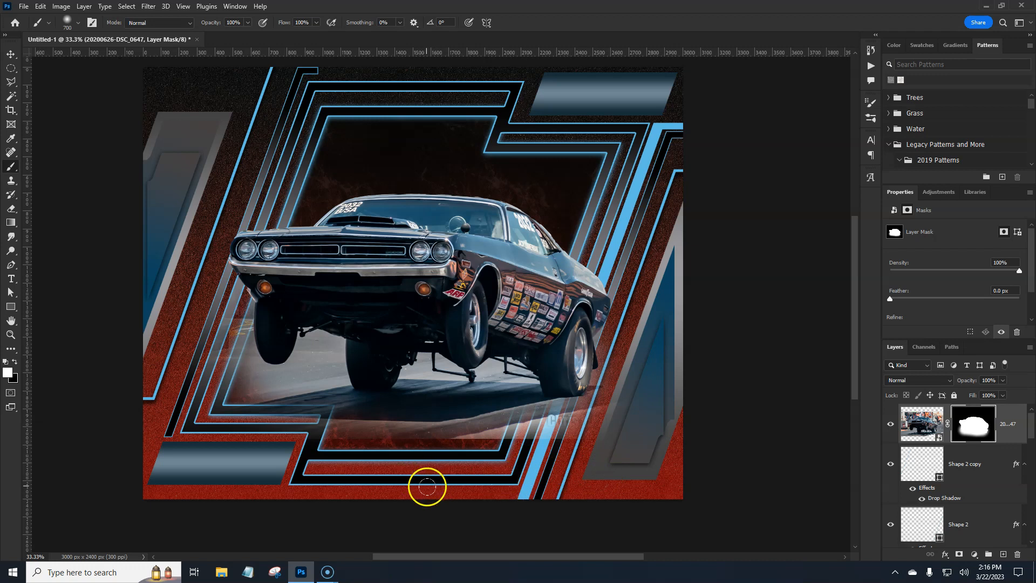
# Trim the revealed road's edges below and beside the car by painting black on the mask with soft 400 px and 200 px brushes
pyautogui.press('x')
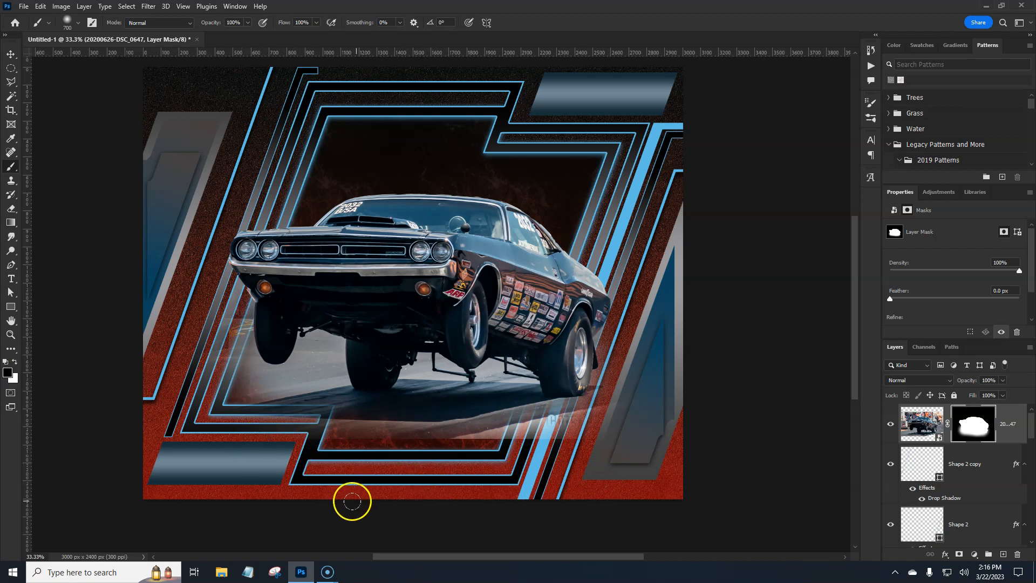
pyautogui.press('[')
pyautogui.press('[')
pyautogui.press('[')
pyautogui.moveTo(378, 462)
pyautogui.mouseDown()
pyautogui.moveTo(466, 468)
pyautogui.moveTo(381, 464)
pyautogui.moveTo(590, 439)
pyautogui.moveTo(540, 452)
pyautogui.moveTo(578, 443)
pyautogui.mouseUp()
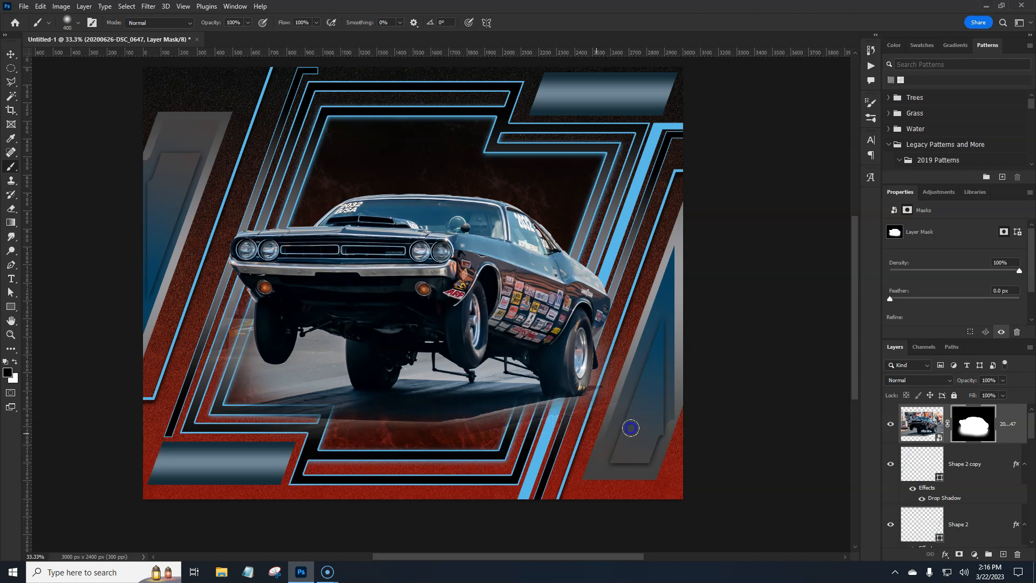
pyautogui.moveTo(493, 453)
pyautogui.mouseDown()
pyautogui.moveTo(471, 460)
pyautogui.moveTo(511, 442)
pyautogui.moveTo(479, 445)
pyautogui.moveTo(507, 436)
pyautogui.moveTo(447, 453)
pyautogui.moveTo(231, 433)
pyautogui.mouseUp()
pyautogui.click(200, 296)
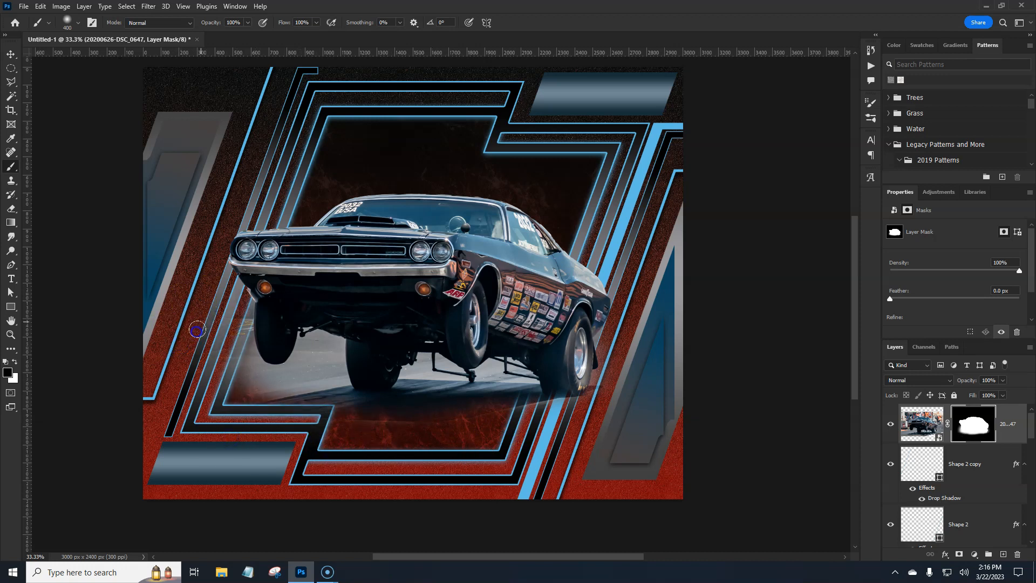
pyautogui.click(231, 310)
pyautogui.moveTo(636, 388); pyautogui.dragTo(652, 405)
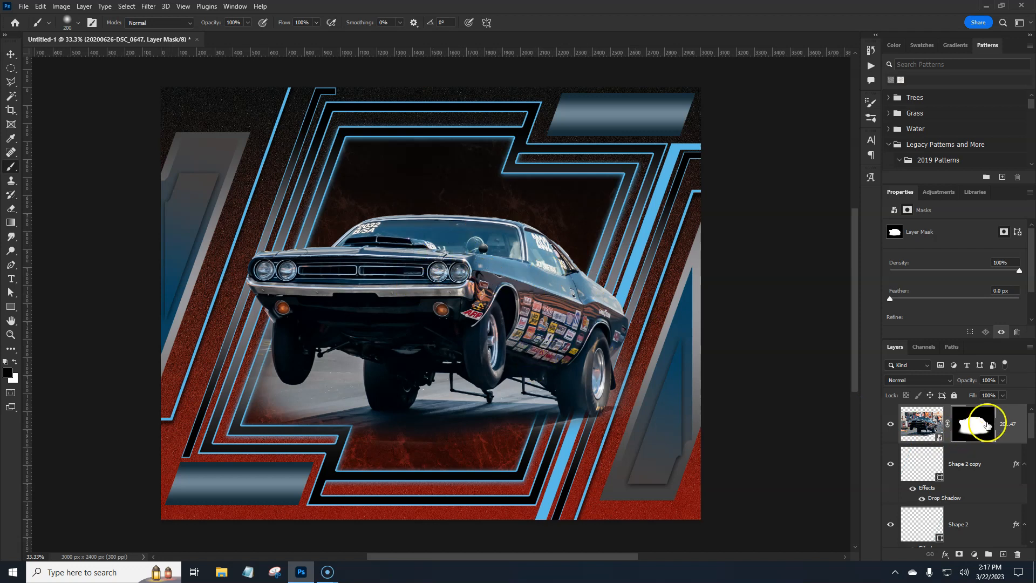
# Scale the masked car layer proportionally to 117.77% with Free Transform and nudge it slightly left on the poster
pyautogui.click(920, 427)
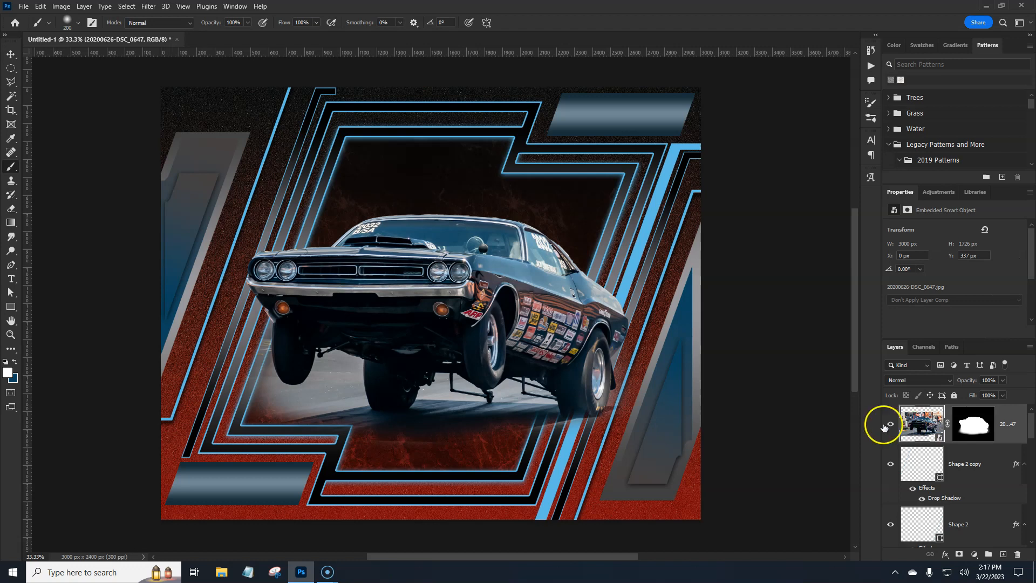
pyautogui.hotkey('ctrl', 't')
pyautogui.moveTo(705, 303); pyautogui.dragTo(752, 311)
pyautogui.hotkey('shift', 'Left')
pyautogui.hotkey('shift', 'Left')
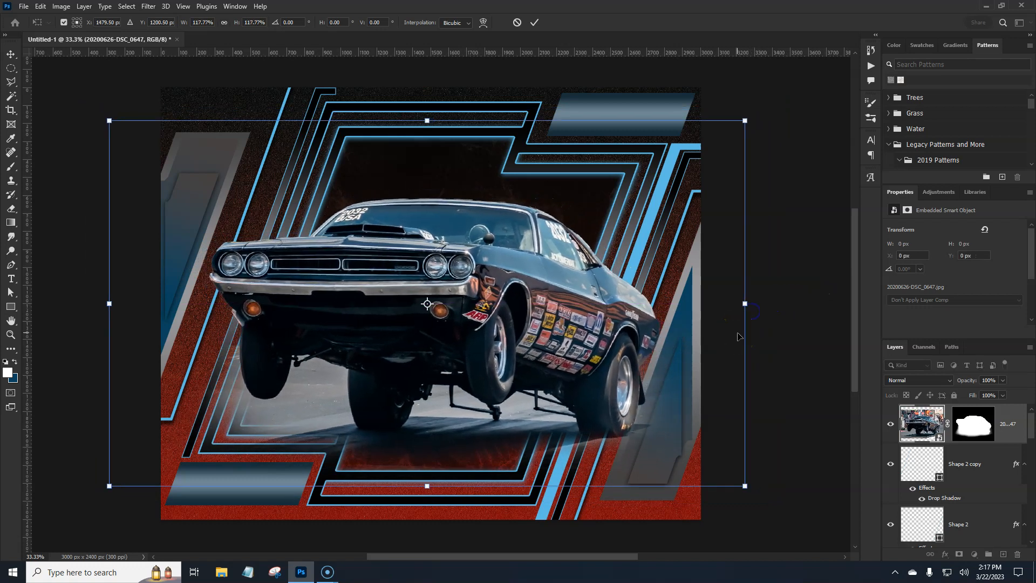
pyautogui.press('Return')
pyautogui.press('b')
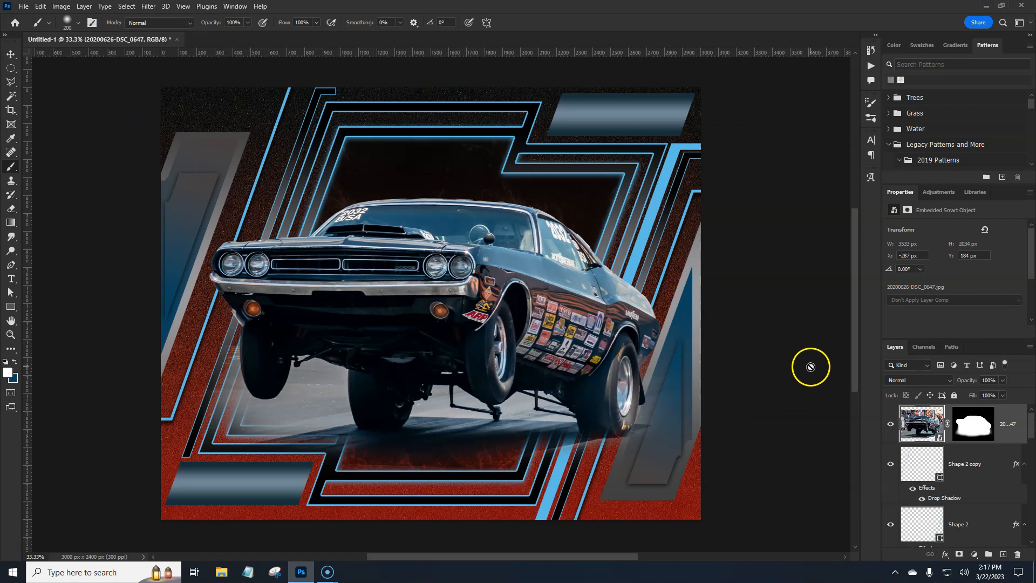
pyautogui.click(963, 428)
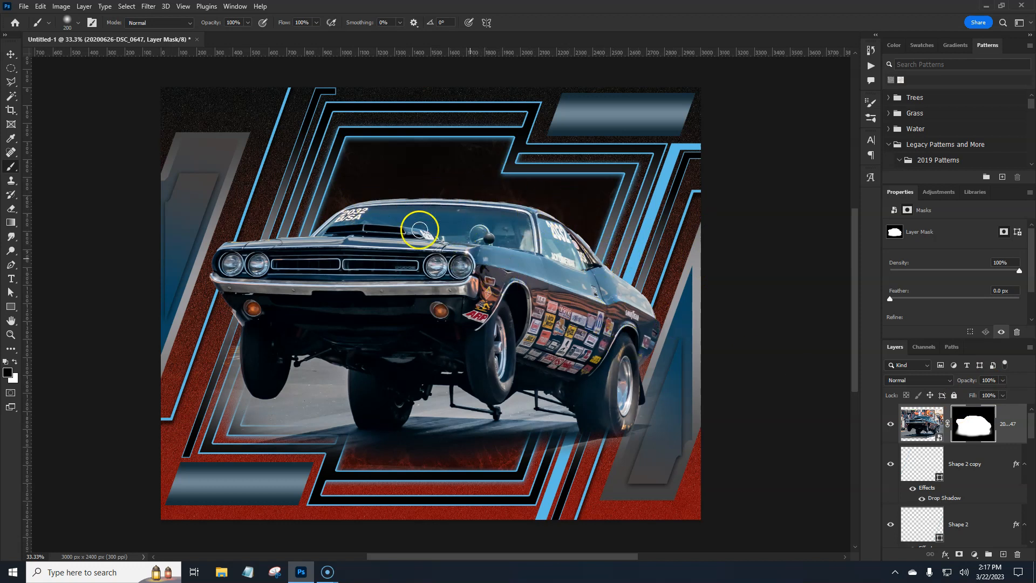
pyautogui.click(926, 409)
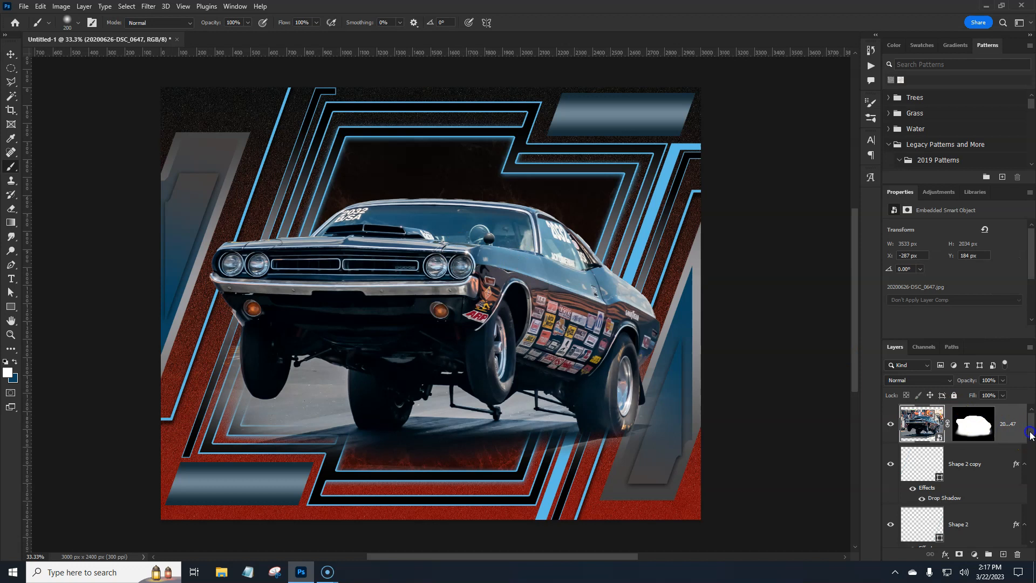
# Set the Type tool's font to Sofachrome Book Italic and its text color to white
pyautogui.click(12, 280)
pyautogui.click(56, 278)
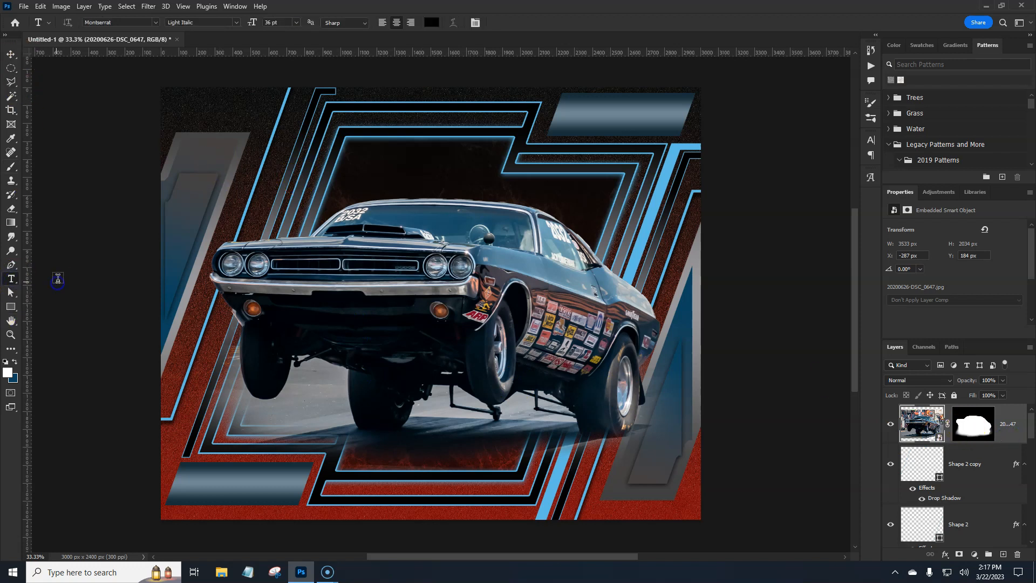
pyautogui.click(156, 23)
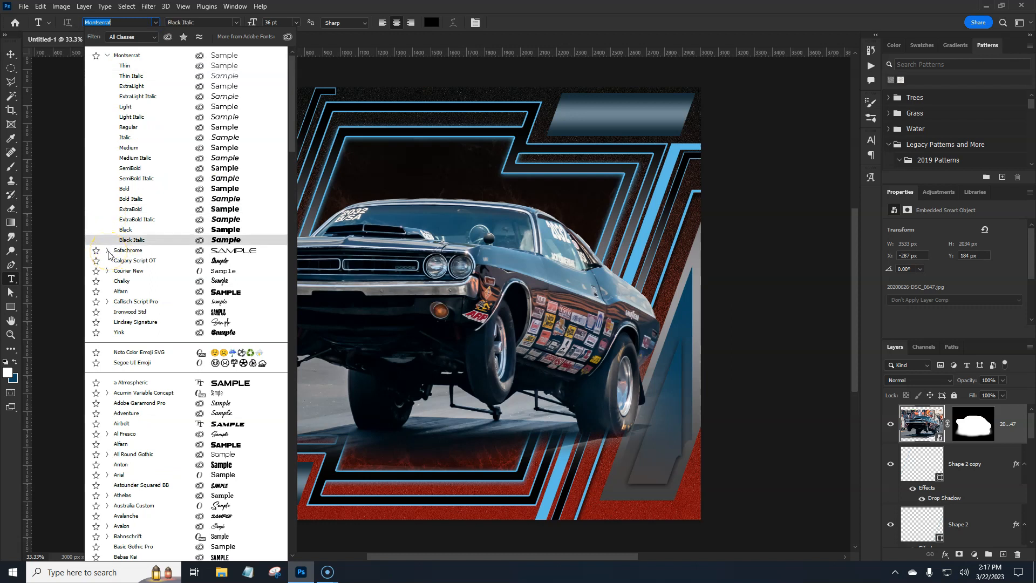
pyautogui.click(108, 251)
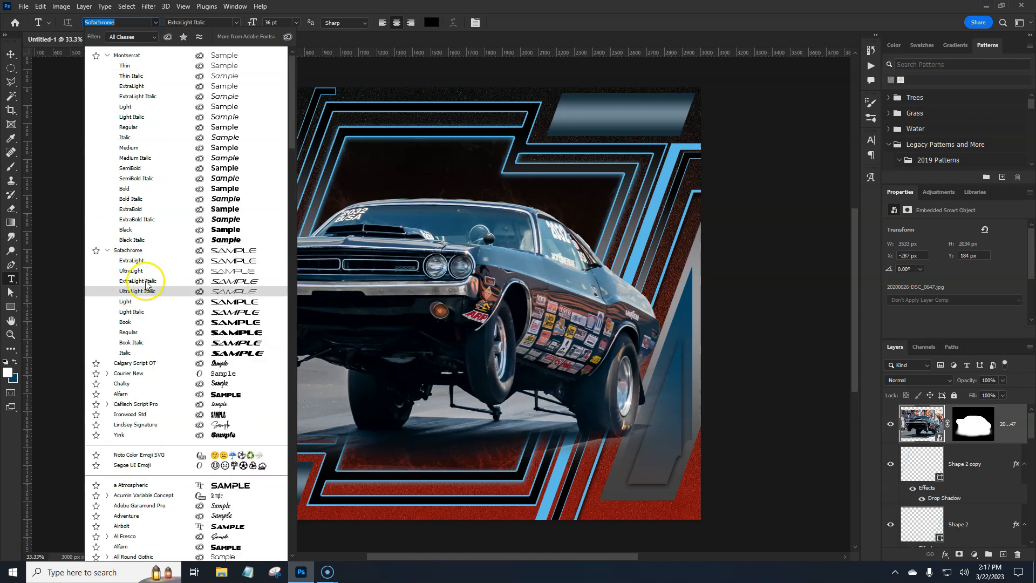
pyautogui.click(143, 345)
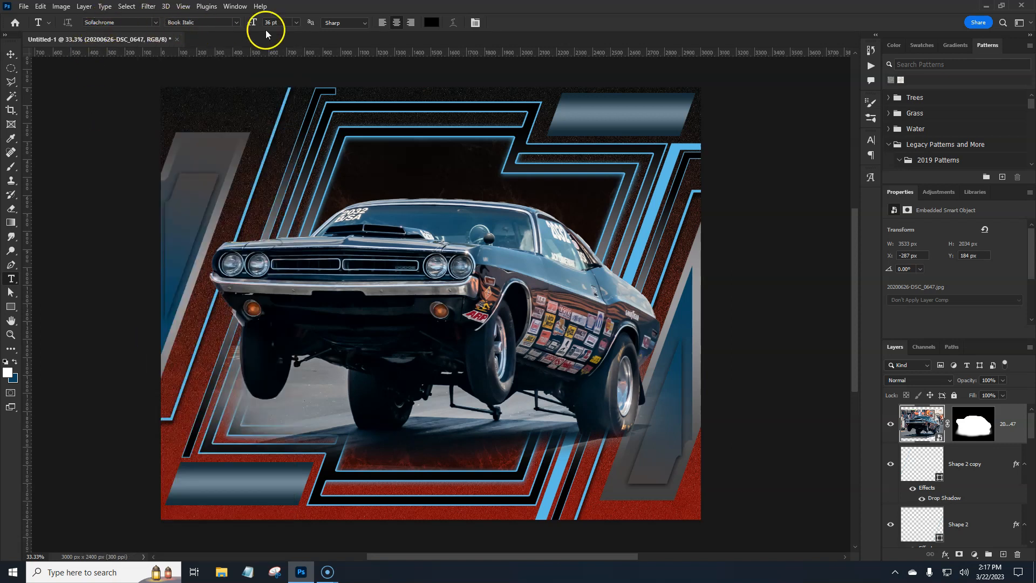
pyautogui.click(431, 22)
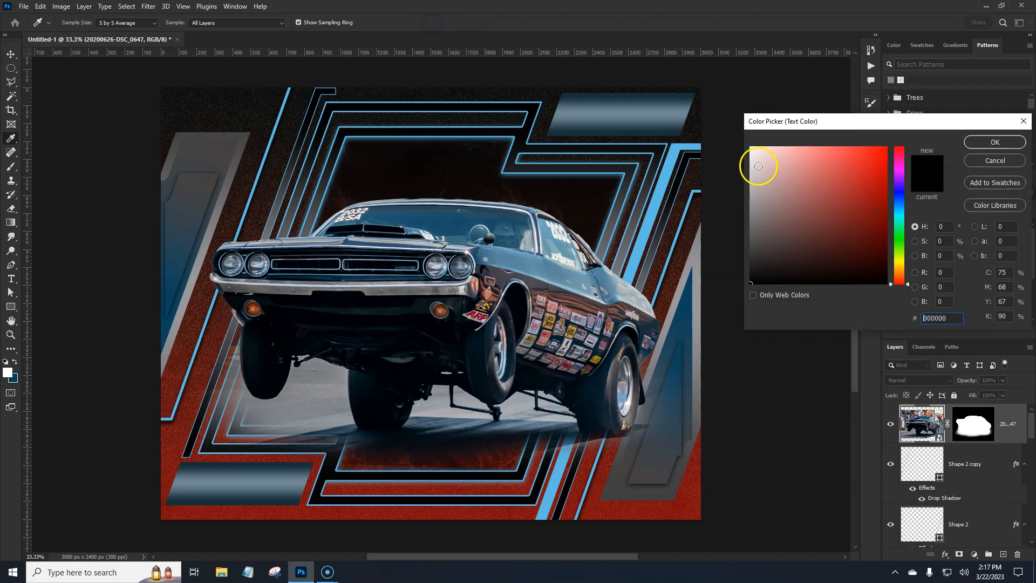
pyautogui.moveTo(758, 166); pyautogui.dragTo(742, 137)
pyautogui.click(1007, 145)
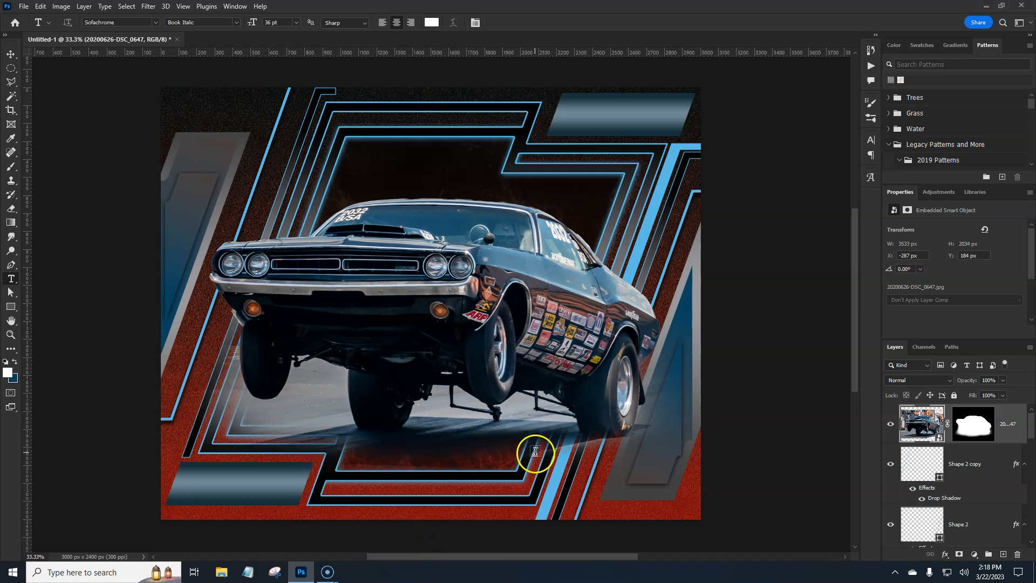
# Add the surname in capitals centered beneath the car and enlarge the text to about 59 pt so it spans most of the poster
pyautogui.click(431, 454)
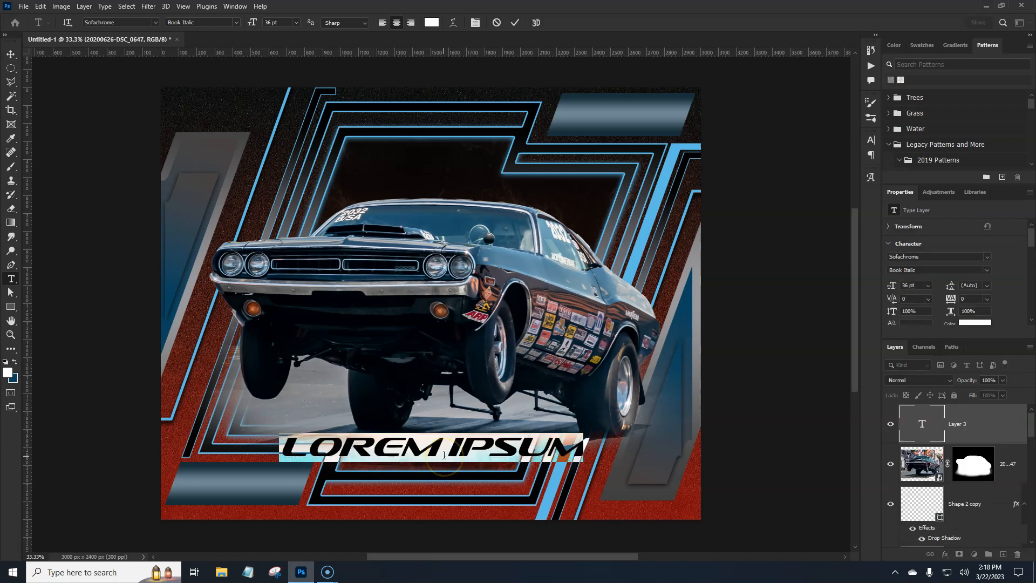
pyautogui.write('ZI')
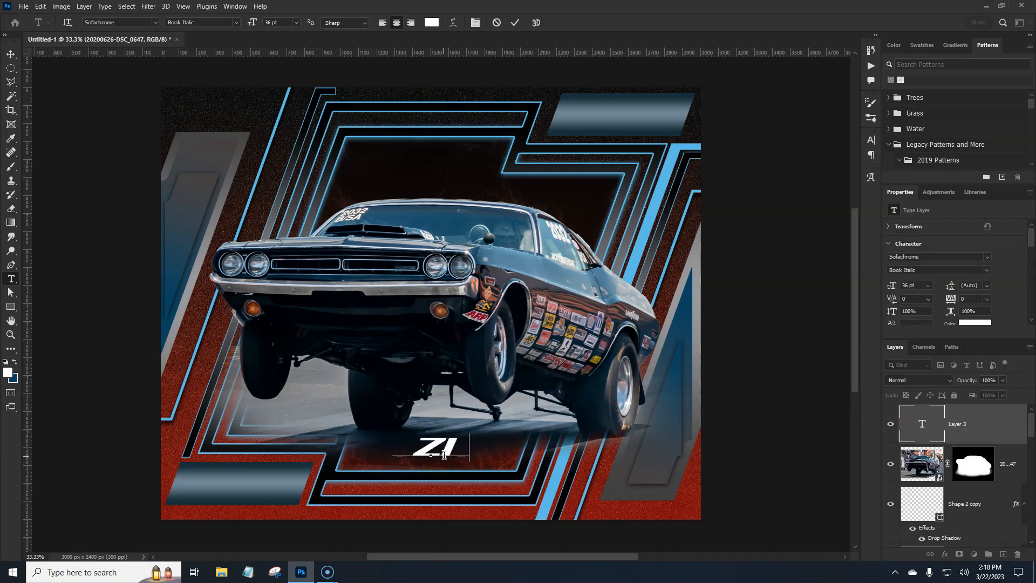
pyautogui.write('MMERMAN')
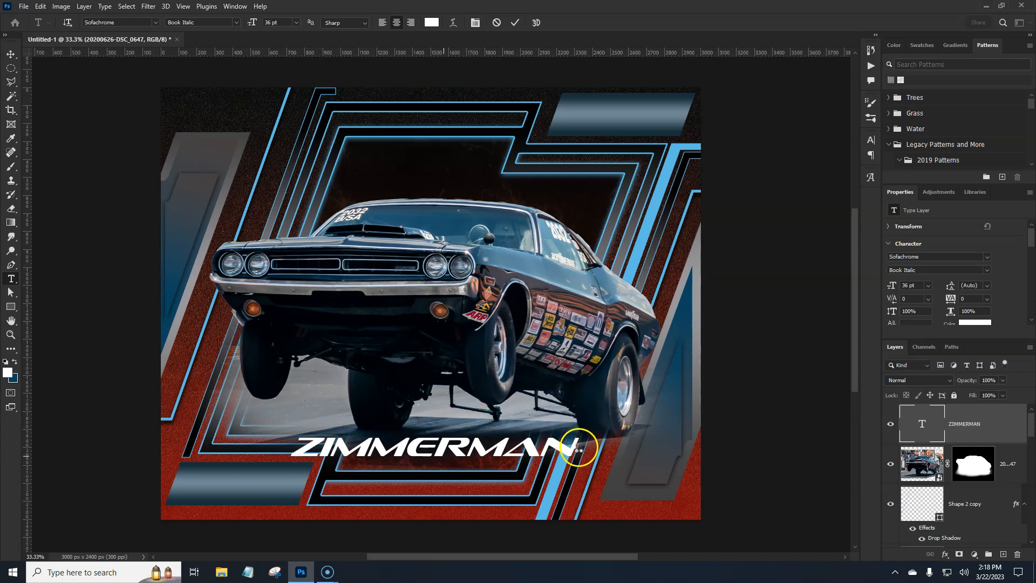
pyautogui.hotkey('ctrl', 't')
pyautogui.moveTo(578, 447); pyautogui.dragTo(671, 447)
pyautogui.press('Return')
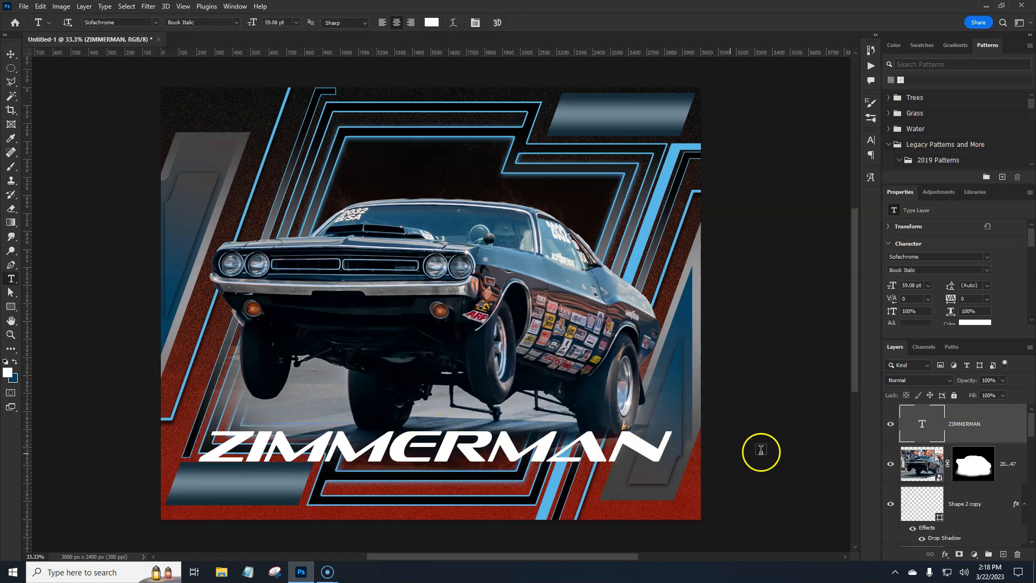
# Apply the silver chrome preset from the Photodabbler Gear Styles group to the surname text layer
pyautogui.click(997, 428)
pyautogui.doubleClick(996, 431)
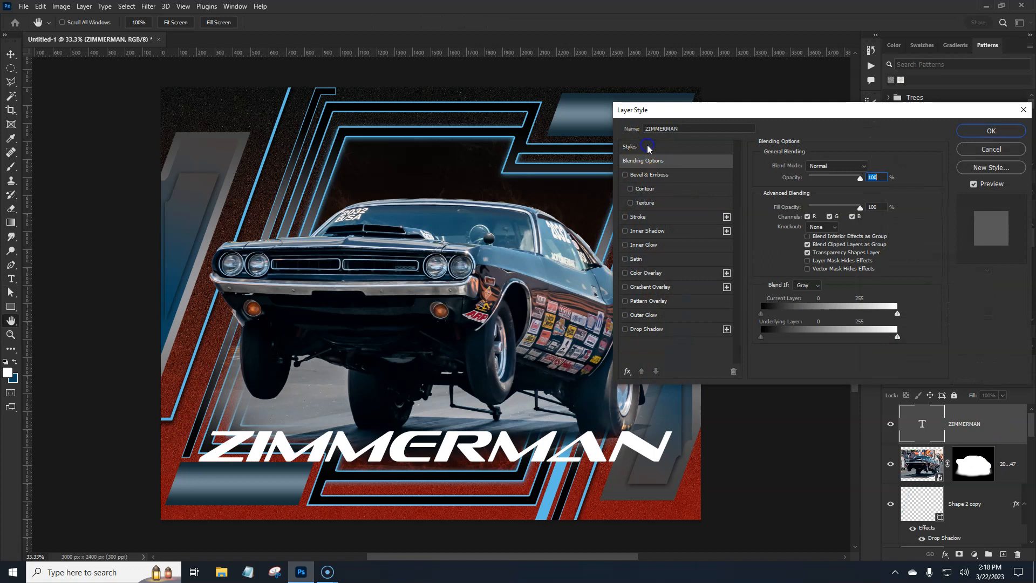
pyautogui.click(647, 147)
pyautogui.click(760, 279)
pyautogui.click(789, 298)
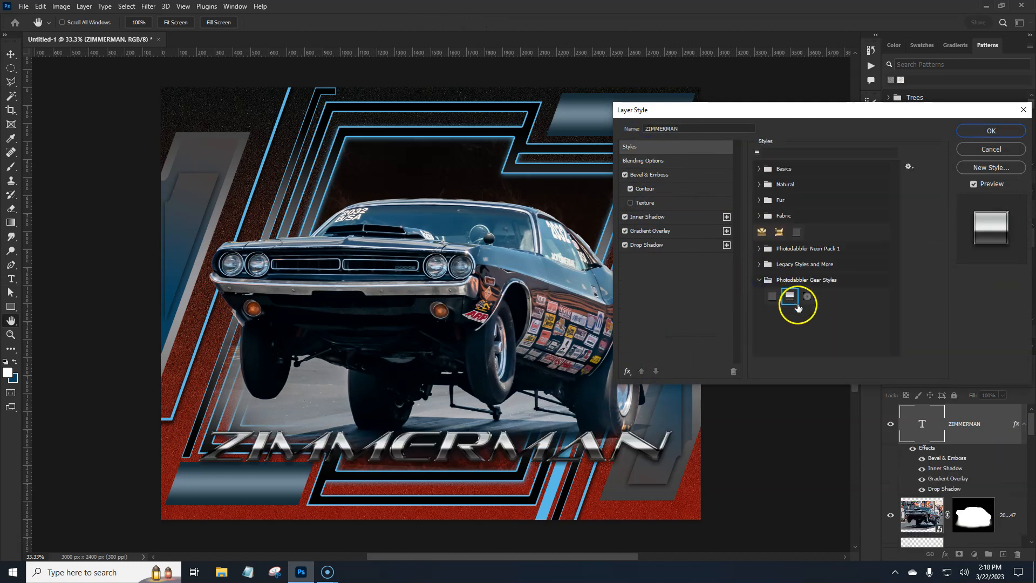
# Examine the Bevel & Emboss settings and the gloss contour presets of the surname text's style
pyautogui.click(663, 179)
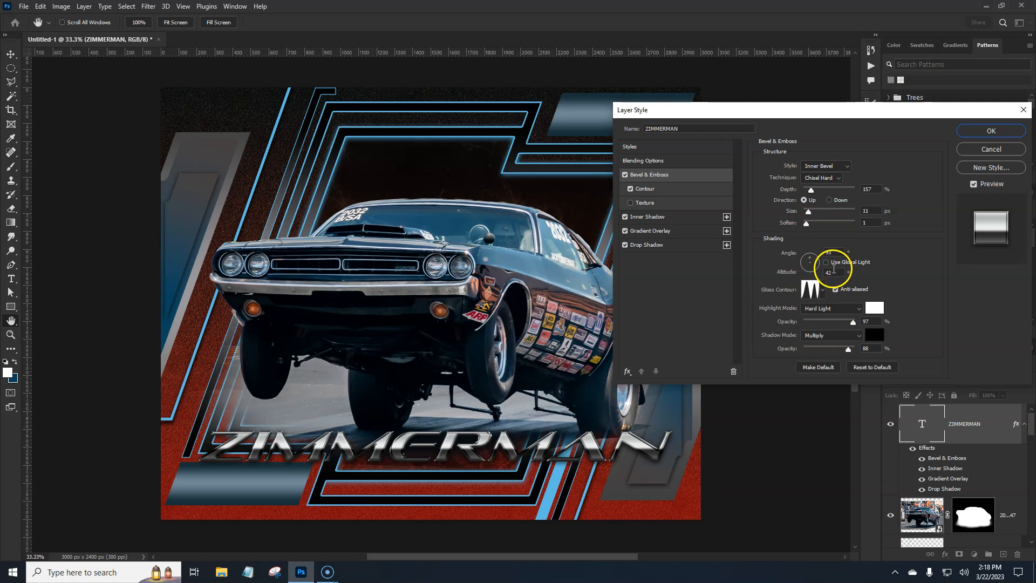
pyautogui.click(822, 291)
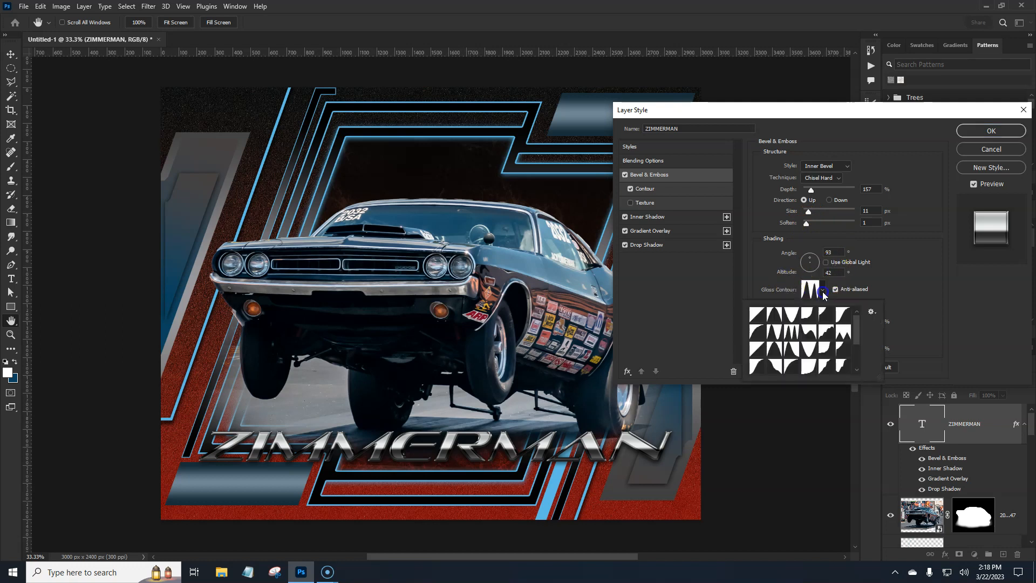
pyautogui.click(792, 333)
pyautogui.click(889, 286)
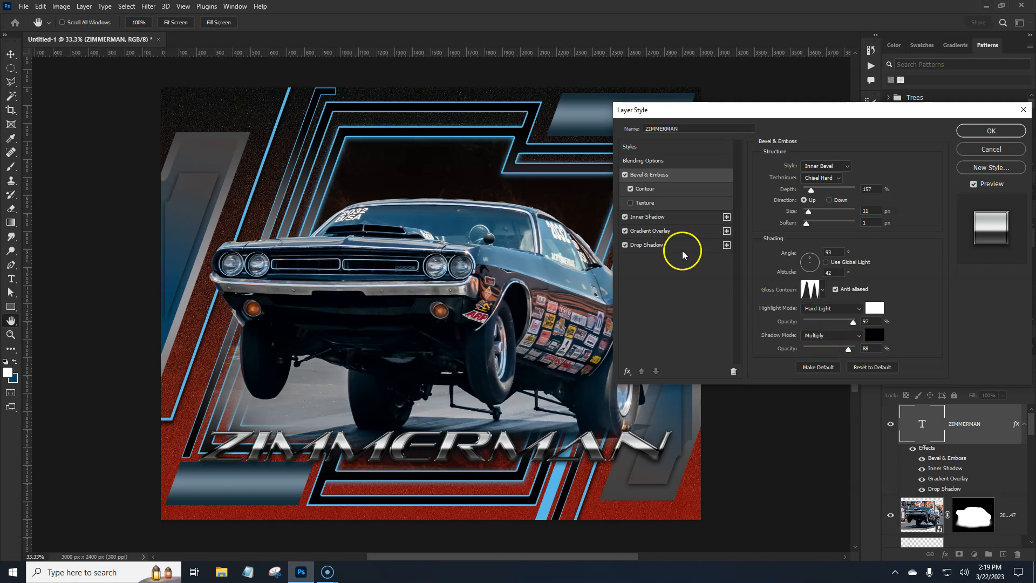
# Set the bevel's Contour range to 63% on the surname text and open its Inner Shadow settings
pyautogui.click(650, 189)
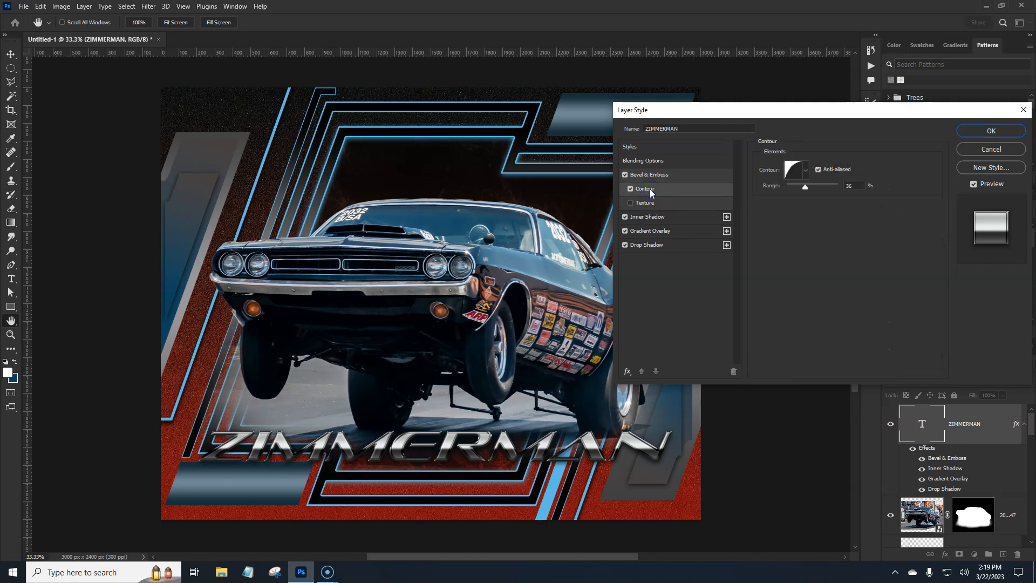
pyautogui.moveTo(804, 187)
pyautogui.mouseDown()
pyautogui.moveTo(839, 189)
pyautogui.moveTo(818, 198)
pyautogui.mouseUp()
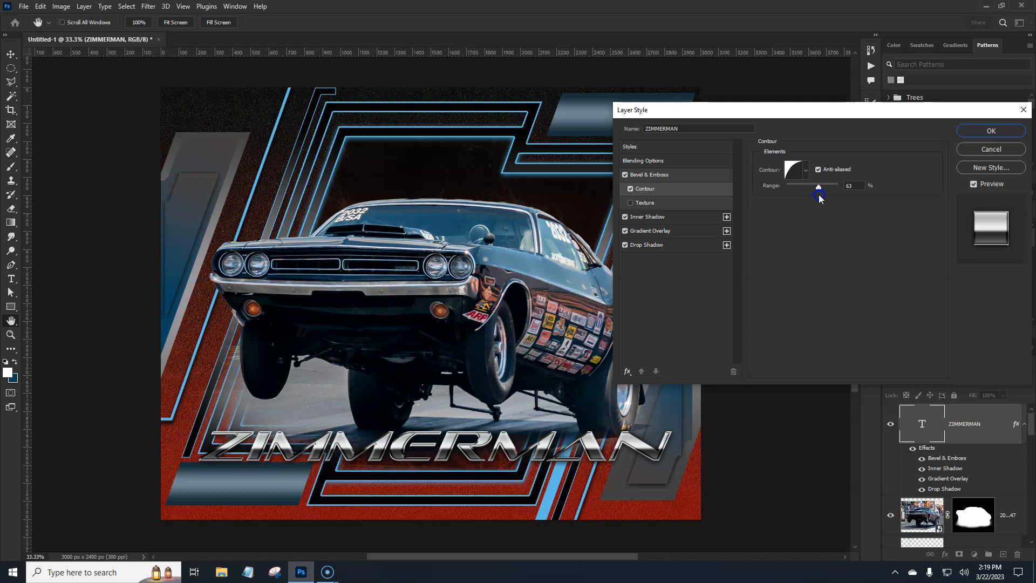
pyautogui.click(805, 171)
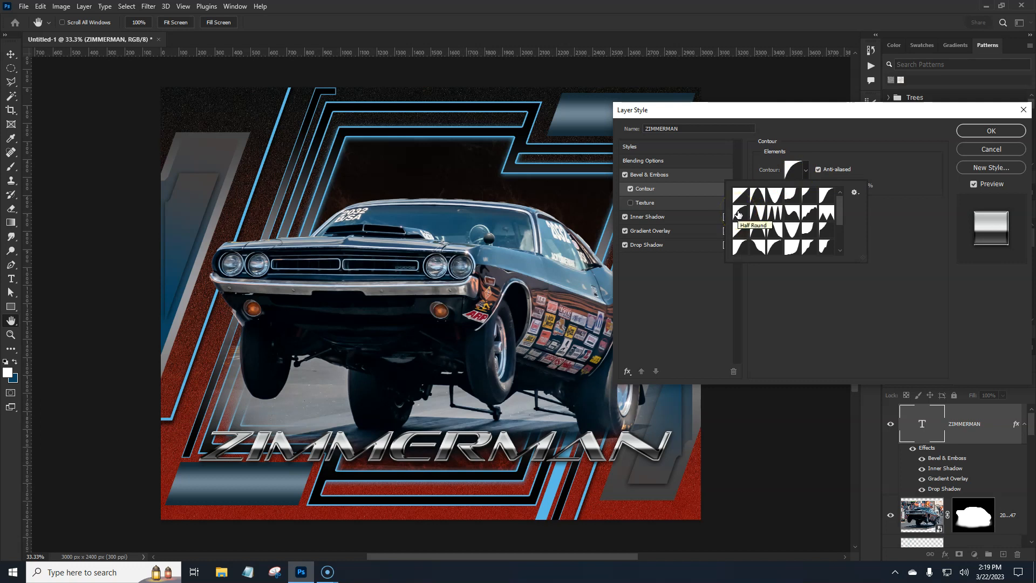
pyautogui.click(814, 167)
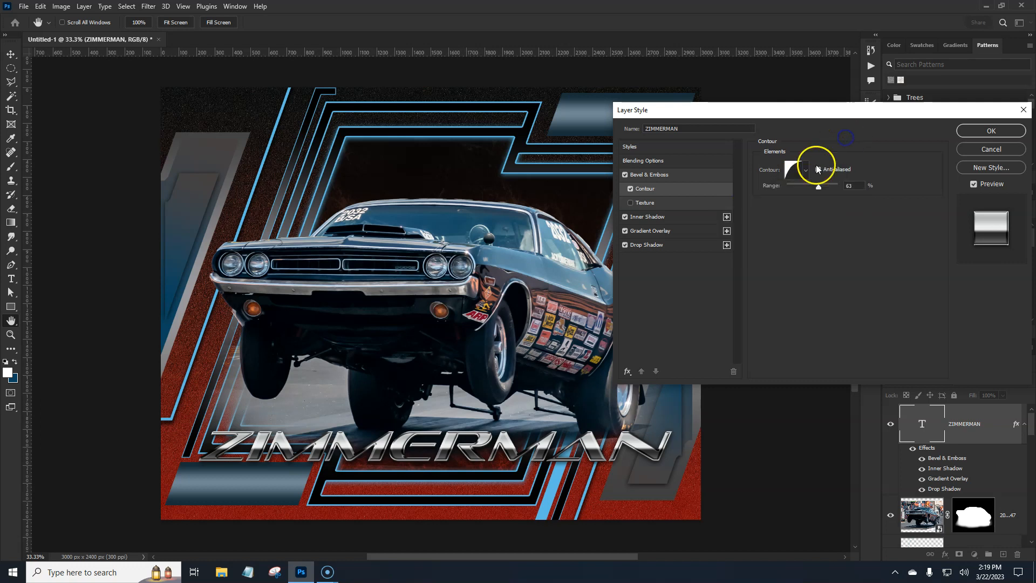
pyautogui.click(665, 218)
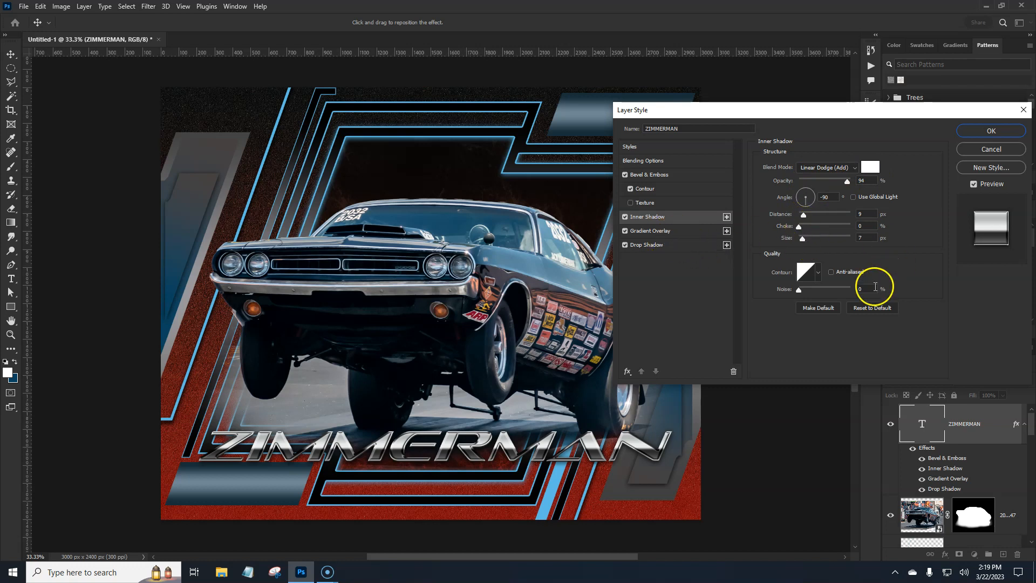
# Open the surname text's Gradient Overlay gradient and examine the colors of its first three stops, at 0%, 15% and 41%
pyautogui.click(672, 233)
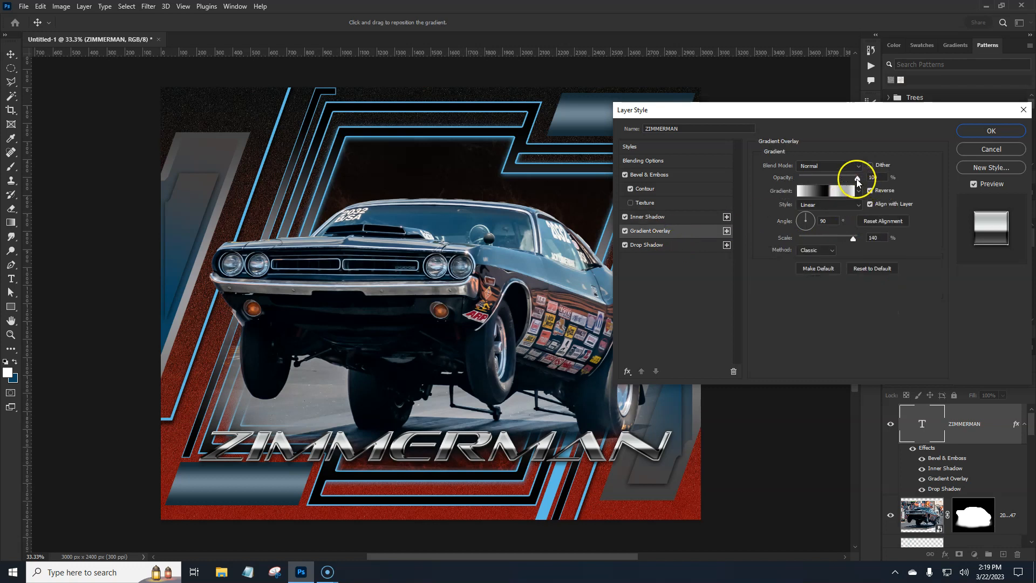
pyautogui.click(831, 192)
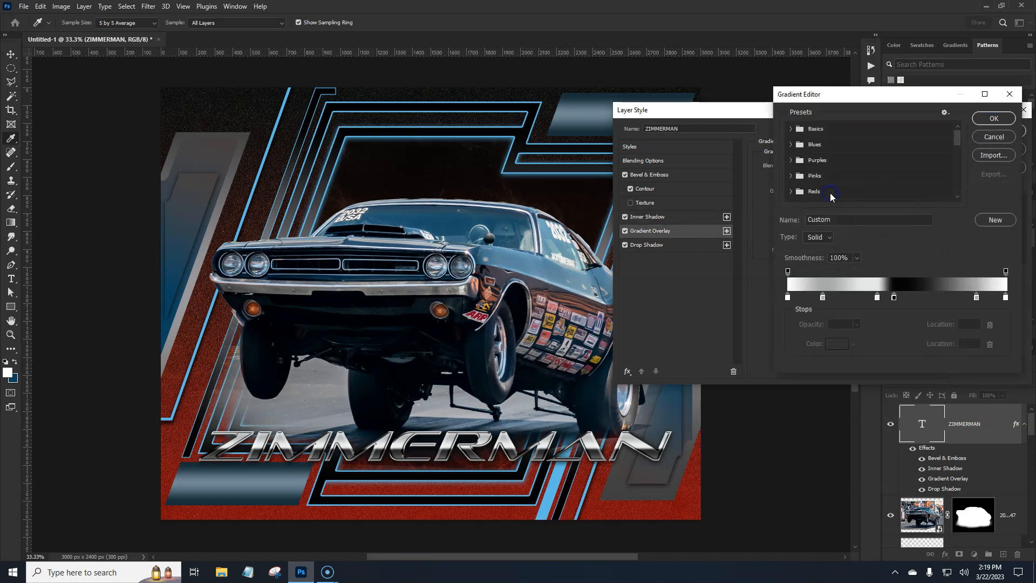
pyautogui.click(788, 297)
pyautogui.click(836, 343)
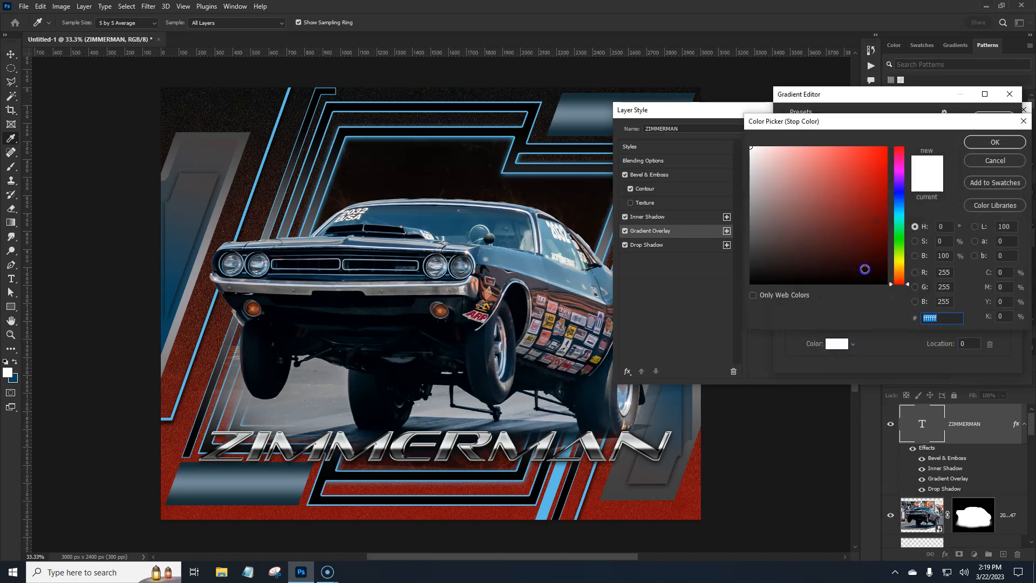
pyautogui.click(1007, 147)
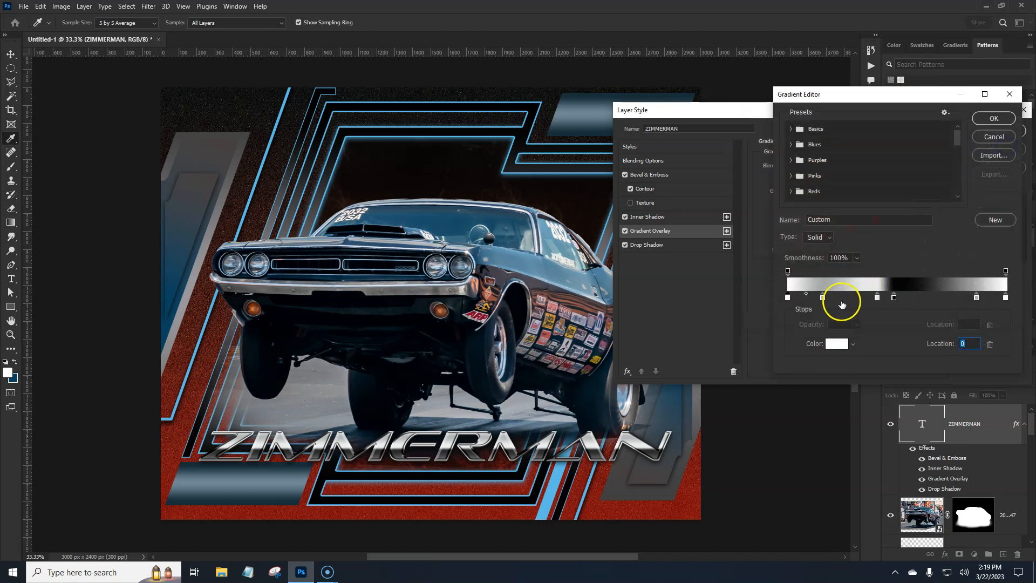
pyautogui.click(822, 300)
pyautogui.click(837, 344)
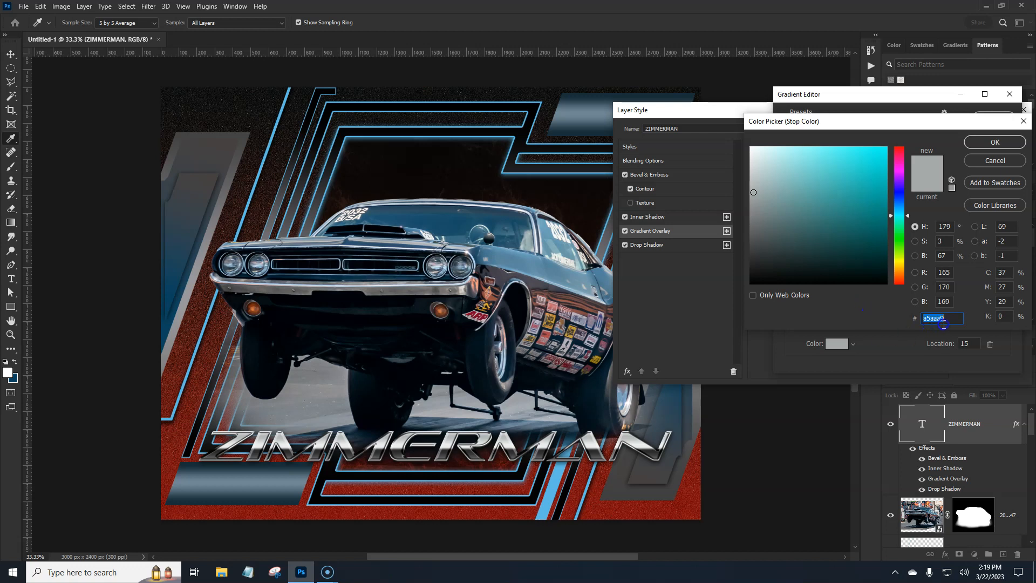
pyautogui.click(994, 142)
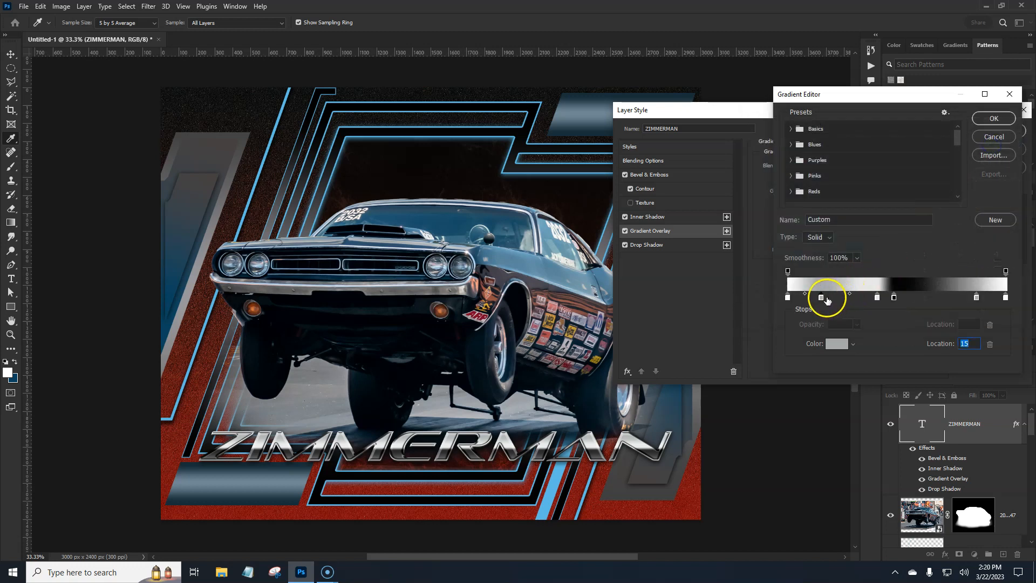
pyautogui.click(878, 297)
pyautogui.click(839, 344)
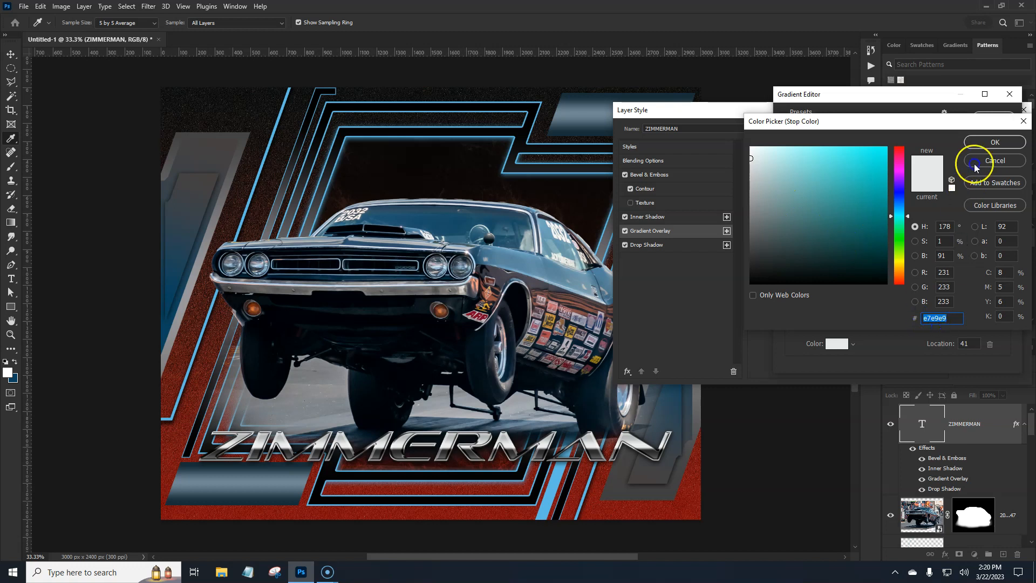
pyautogui.click(981, 141)
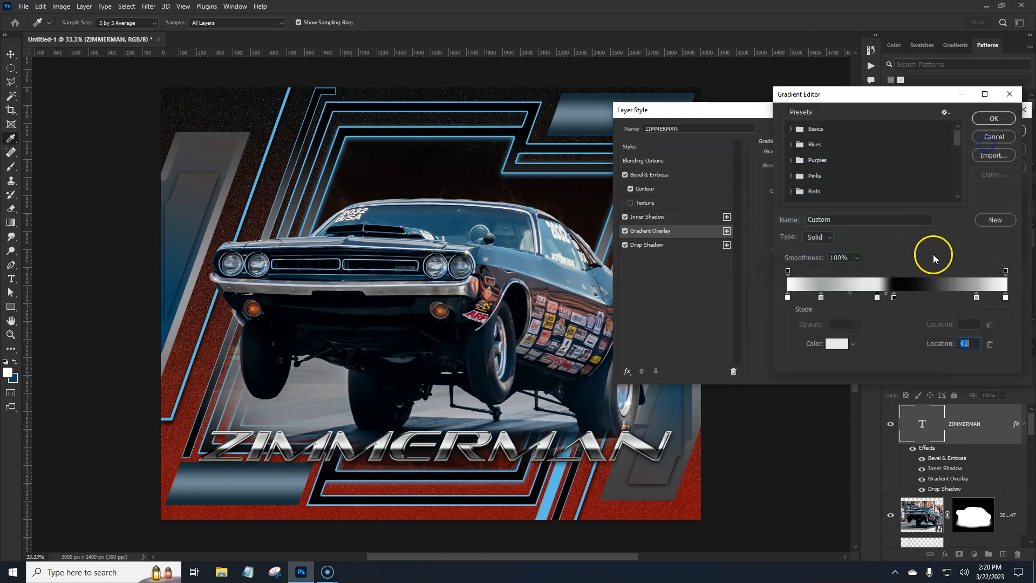
# Examine the gradient's remaining color stops at 49%, 87% and 100%
pyautogui.click(894, 297)
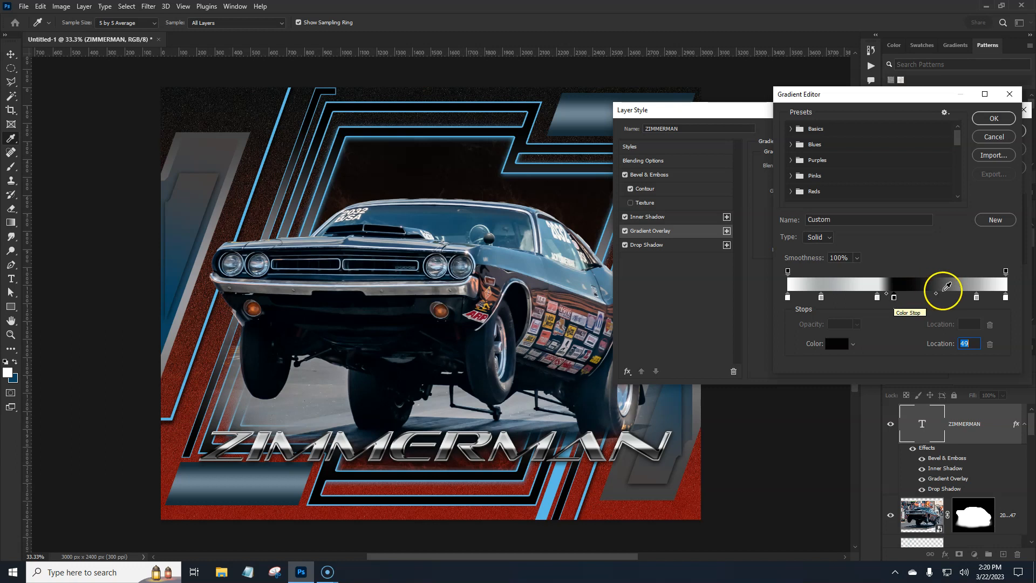
pyautogui.click(976, 297)
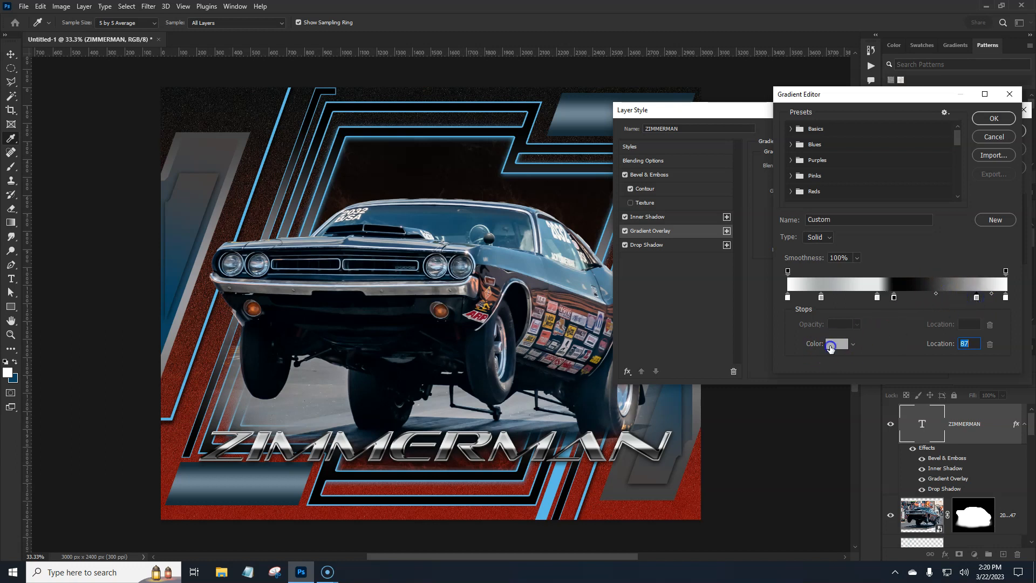
pyautogui.click(833, 343)
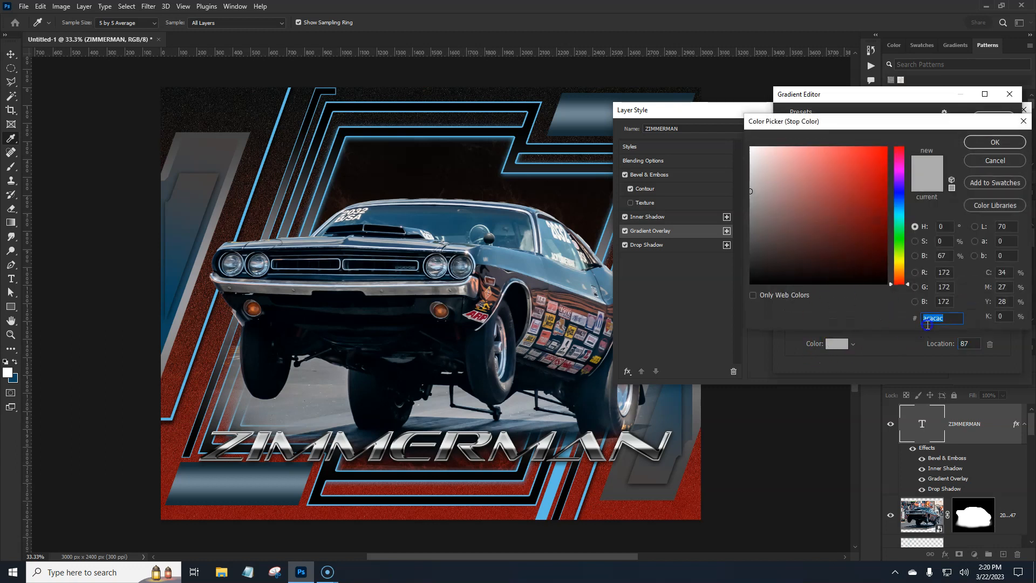
pyautogui.click(994, 142)
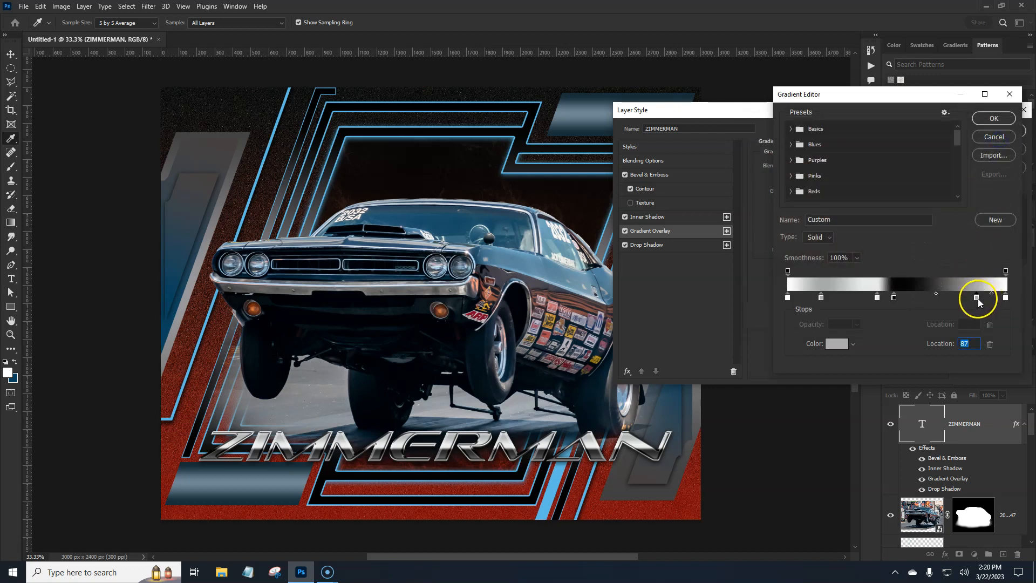
pyautogui.click(1005, 298)
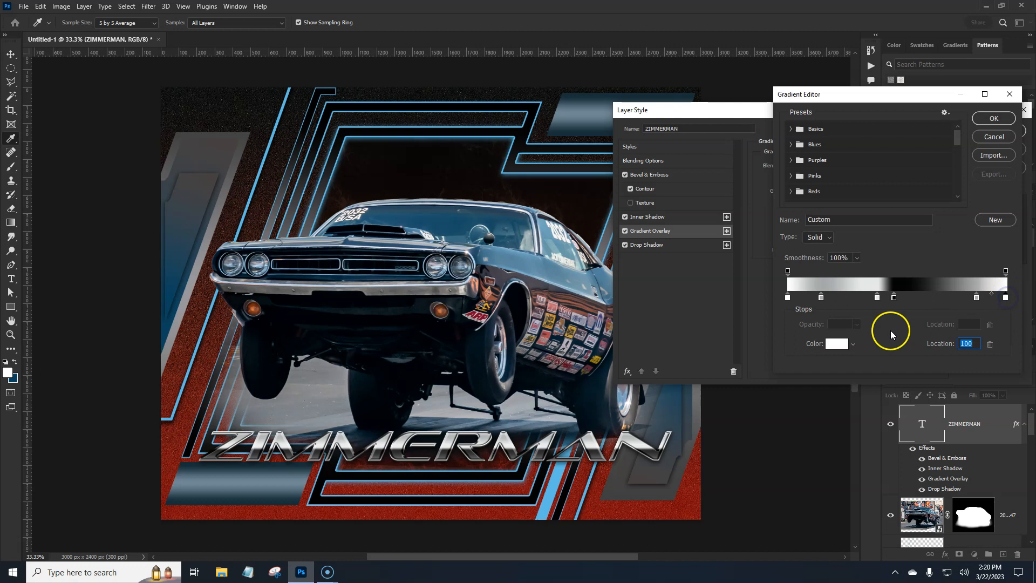
pyautogui.click(836, 344)
pyautogui.click(999, 144)
# Change the black gradient stop at 49% to dark blue 0b2834, based on the poster's blue stripe, and accept the gradient
pyautogui.click(893, 297)
pyautogui.click(843, 344)
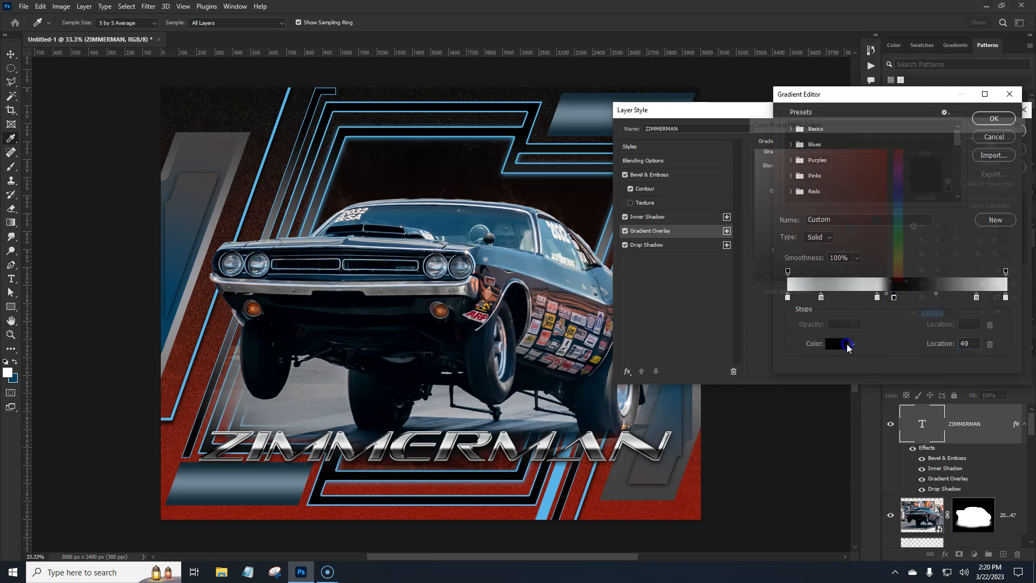
pyautogui.click(555, 491)
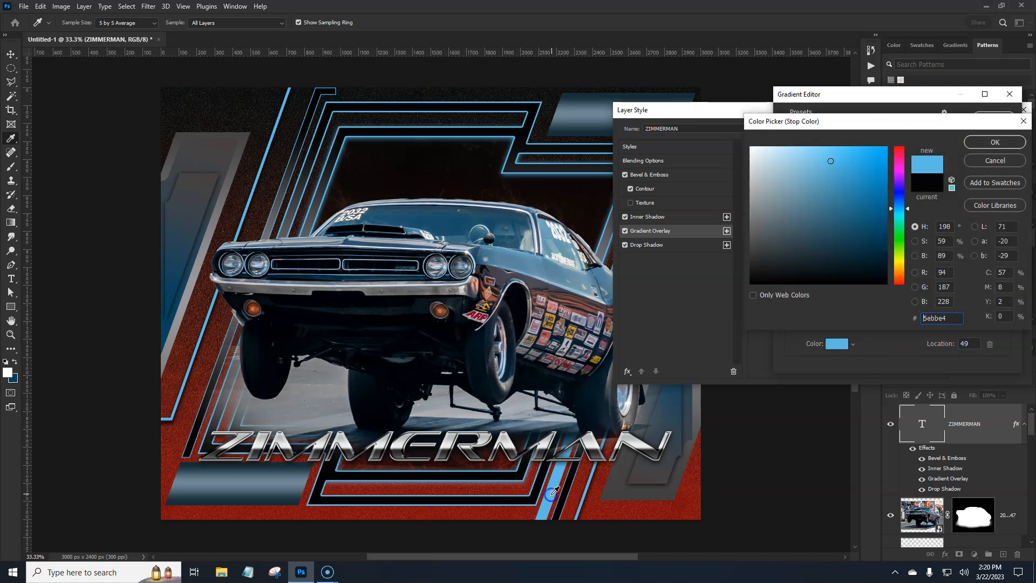
pyautogui.click(872, 219)
pyautogui.moveTo(873, 219); pyautogui.dragTo(857, 255)
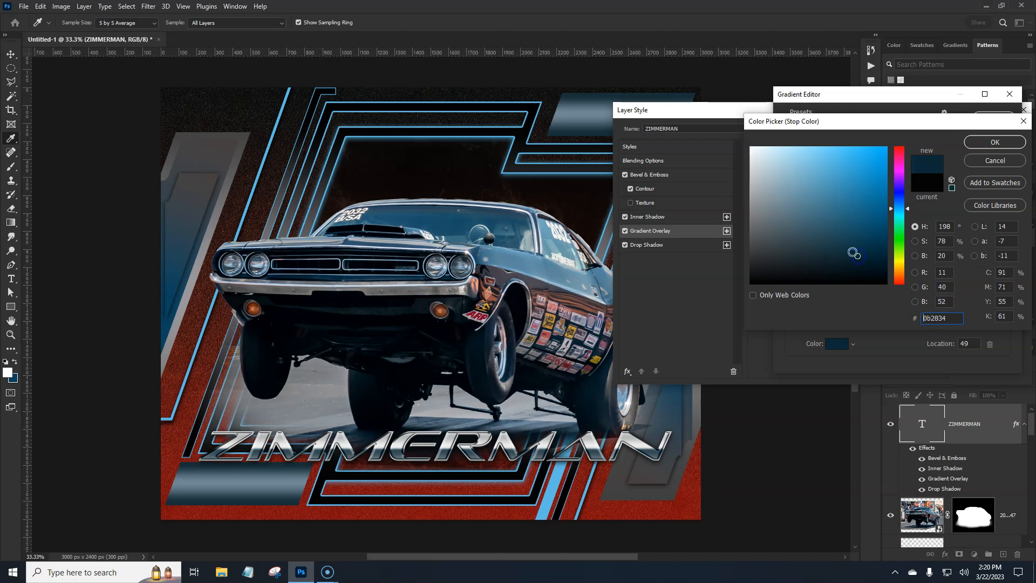
pyautogui.click(994, 142)
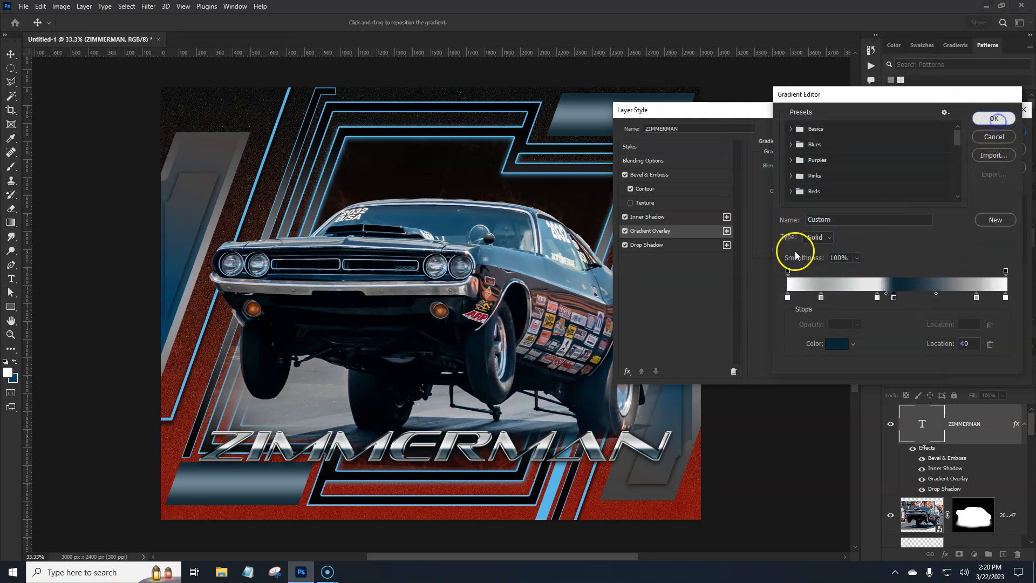
pyautogui.press('Return')
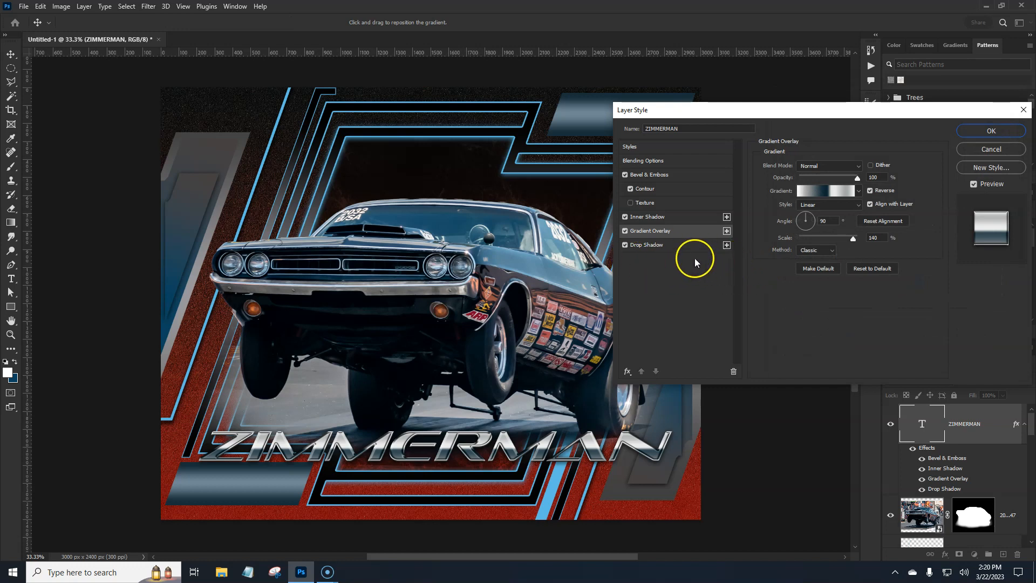
# Try a lower Drop Shadow opacity on the surname text, set it back to 80%, and apply the layer style
pyautogui.click(678, 246)
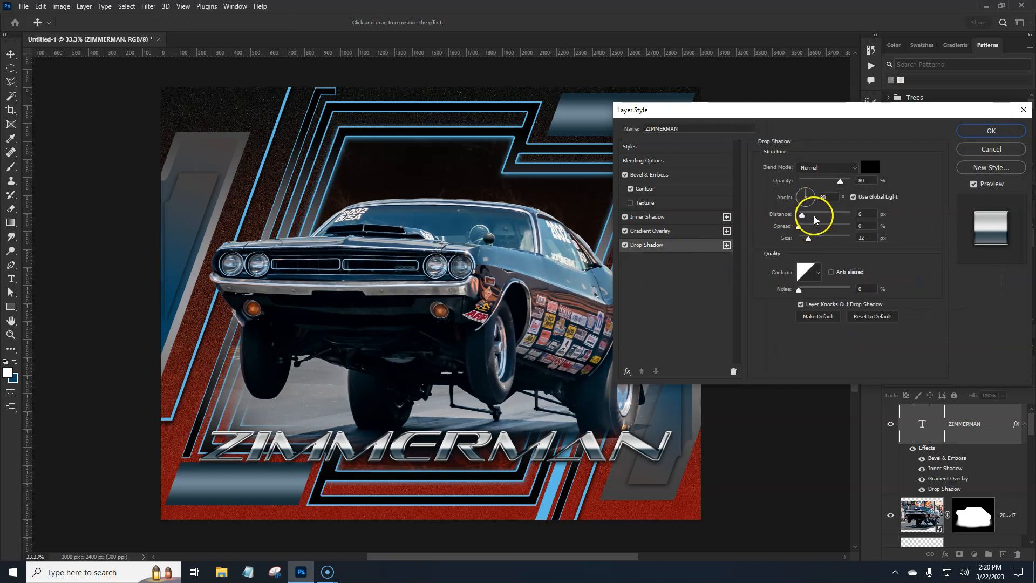
pyautogui.moveTo(840, 181)
pyautogui.mouseDown()
pyautogui.moveTo(856, 180)
pyautogui.moveTo(779, 198)
pyautogui.moveTo(827, 194)
pyautogui.mouseUp()
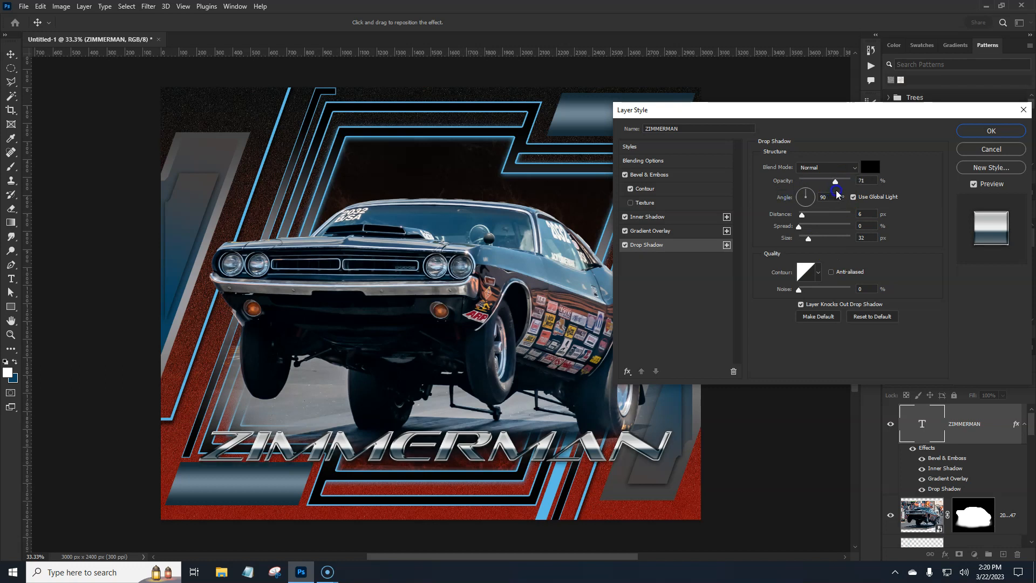
pyautogui.moveTo(839, 190); pyautogui.dragTo(840, 190)
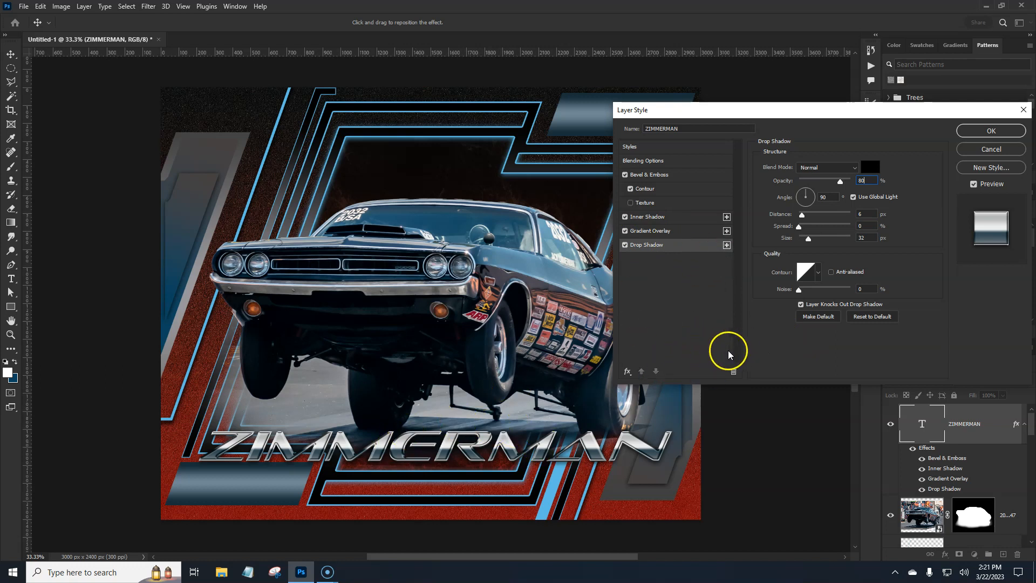
pyautogui.click(982, 137)
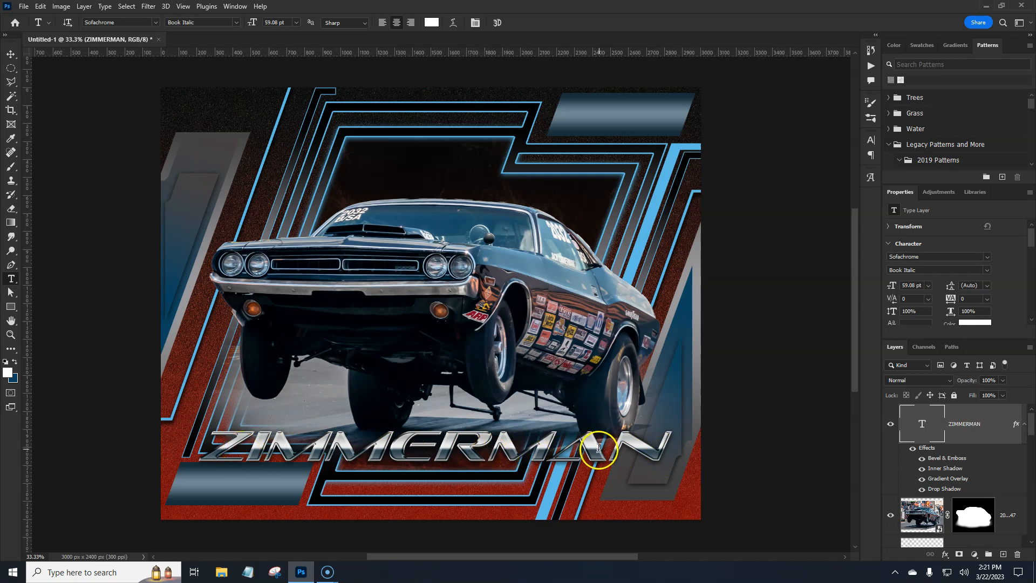
# Convert the surname text layer to a Smart Object
pyautogui.rightClick(986, 431)
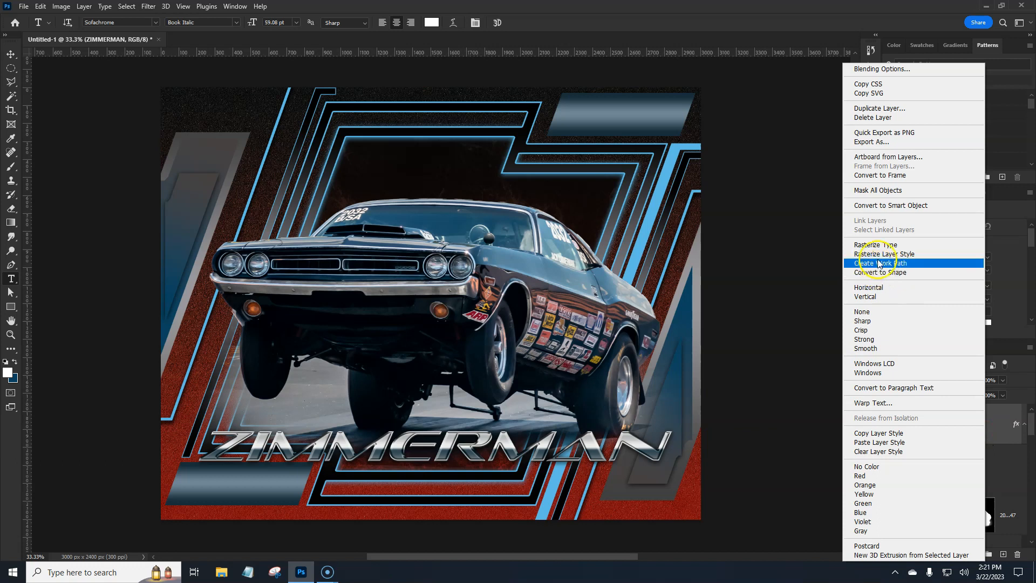
pyautogui.click(887, 205)
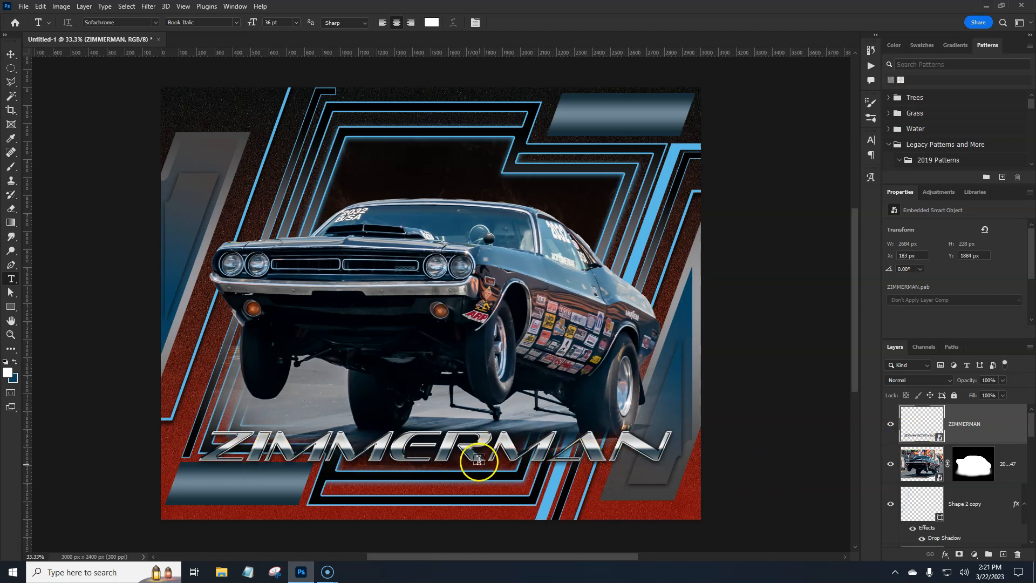
# Try an Arch warp with a -20% bend on the surname Smart Object and undo it
pyautogui.click(41, 6)
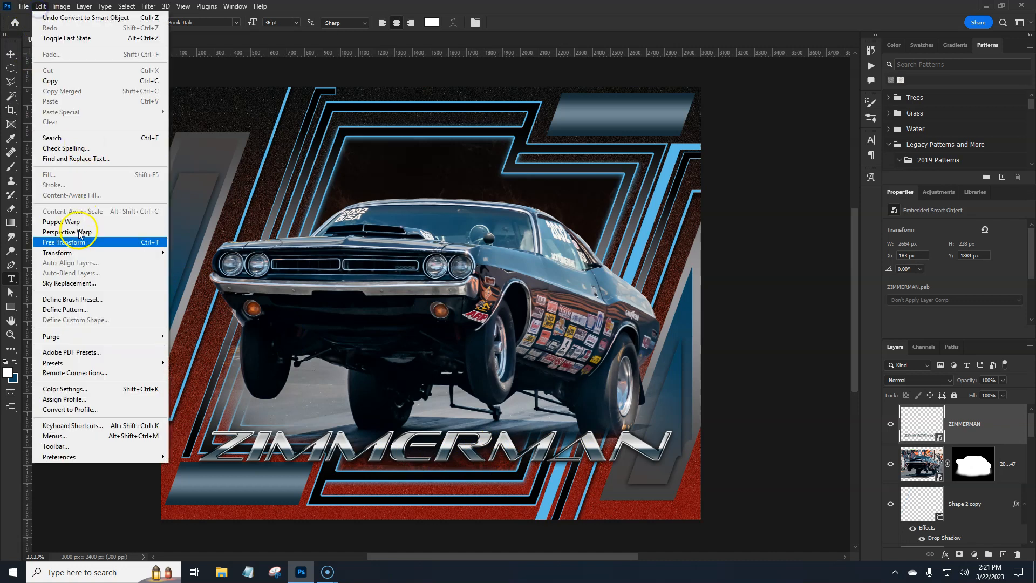
pyautogui.moveTo(102, 252)
pyautogui.click(204, 327)
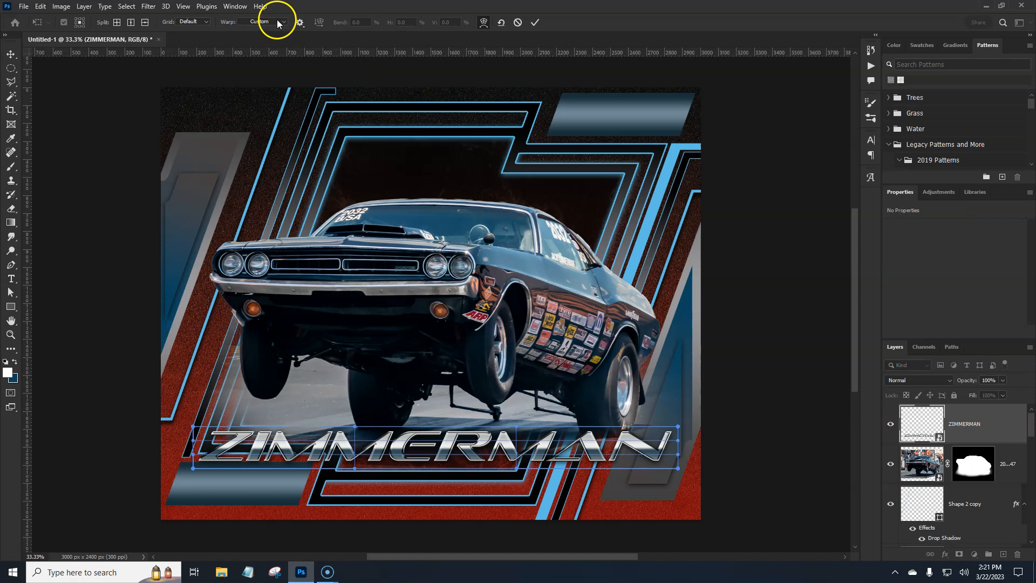
pyautogui.click(277, 22)
pyautogui.click(269, 85)
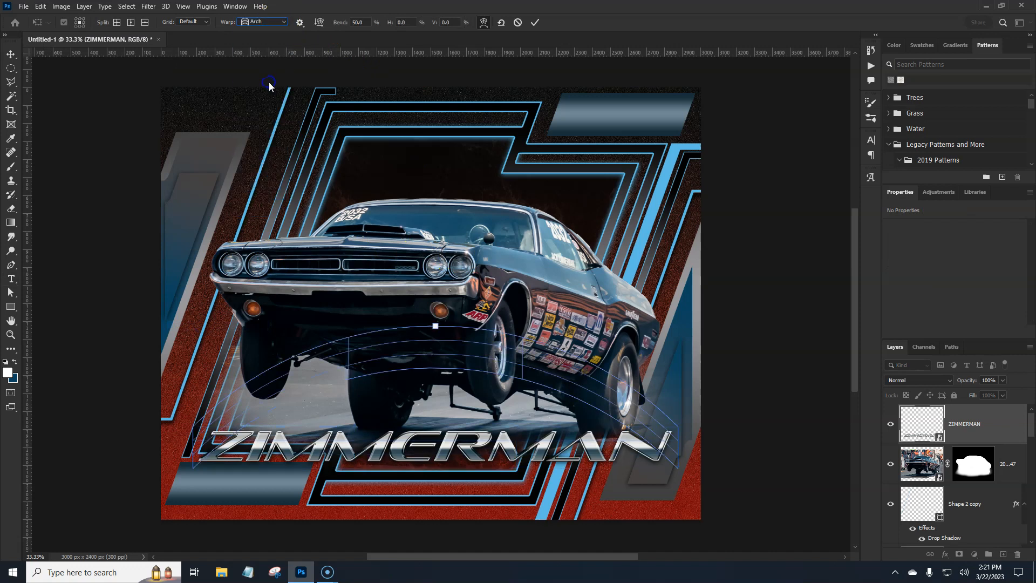
pyautogui.click(354, 23)
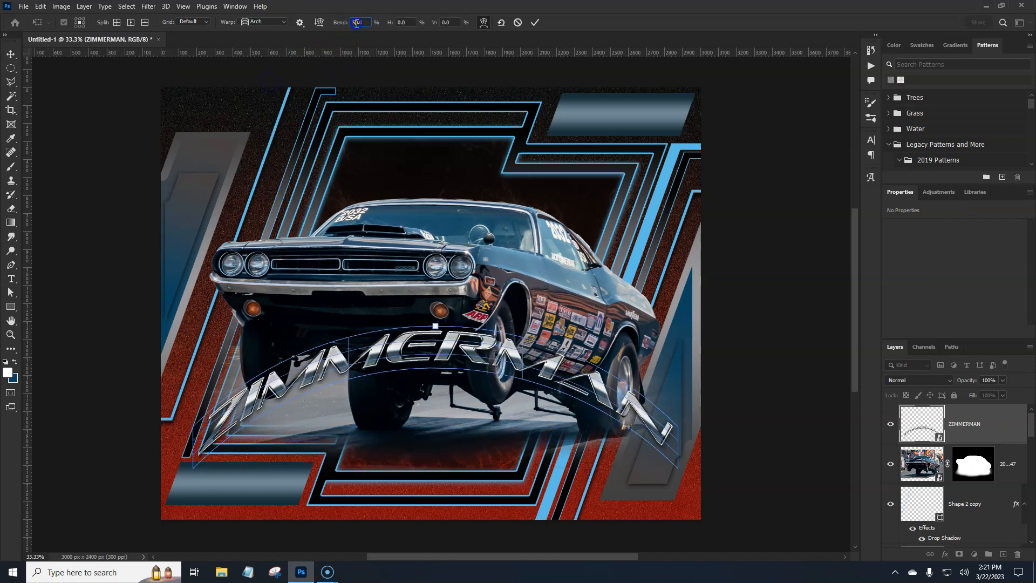
pyautogui.write('-2')
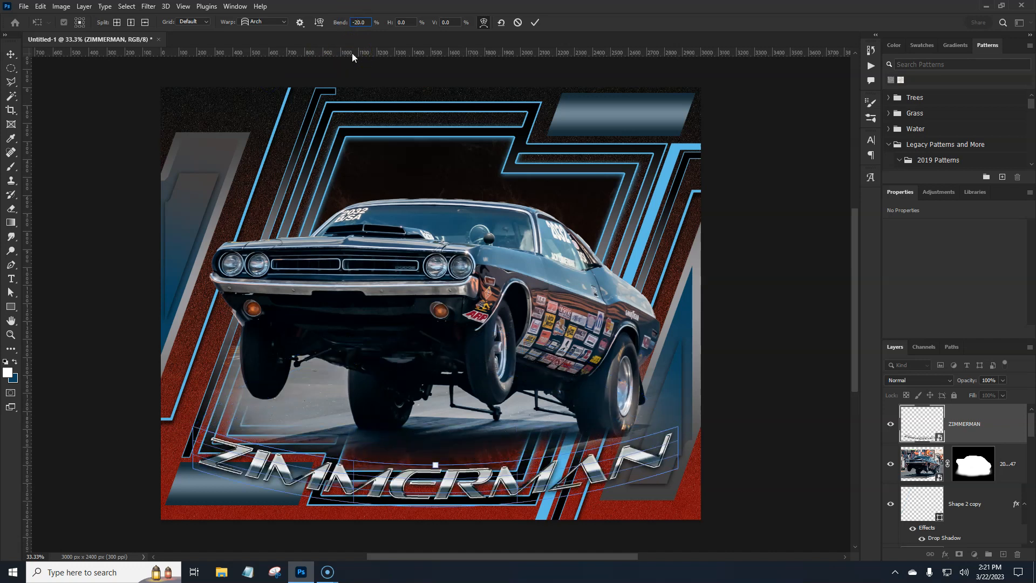
pyautogui.press('Return')
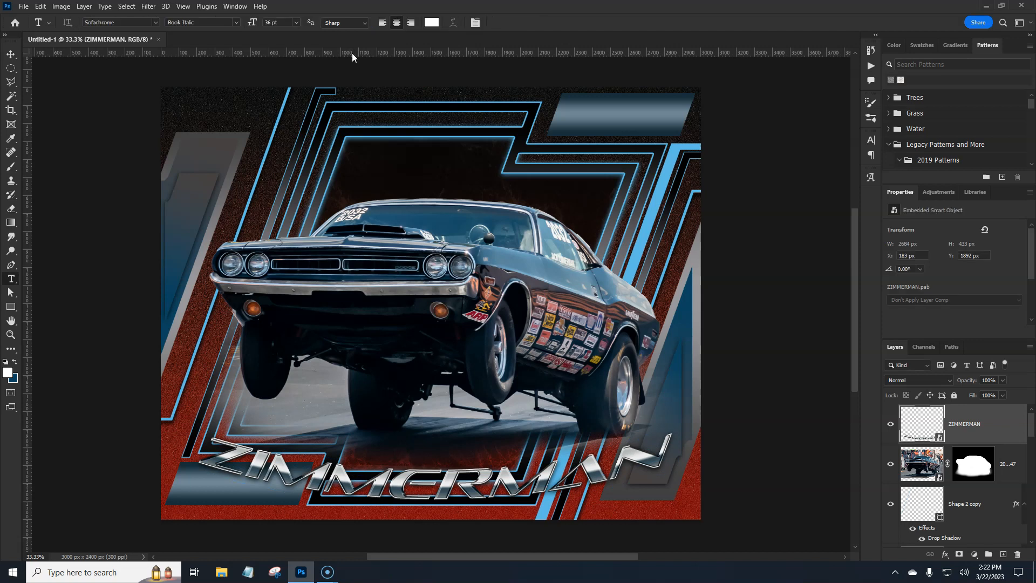
pyautogui.hotkey('ctrl', 'z')
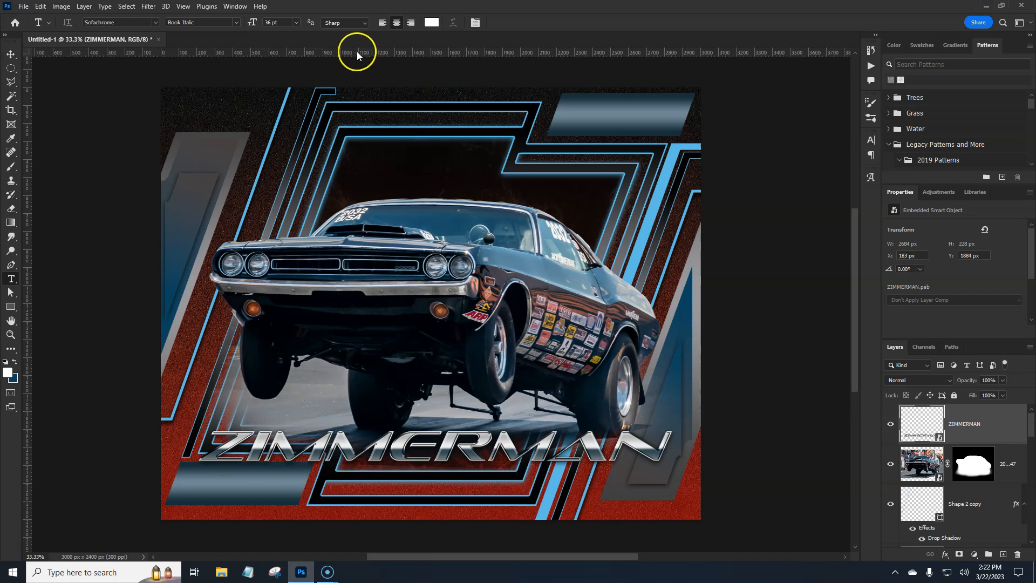
# Warp the surname Smart Object with an Arch warp at -15% bend and commit it
pyautogui.click(40, 6)
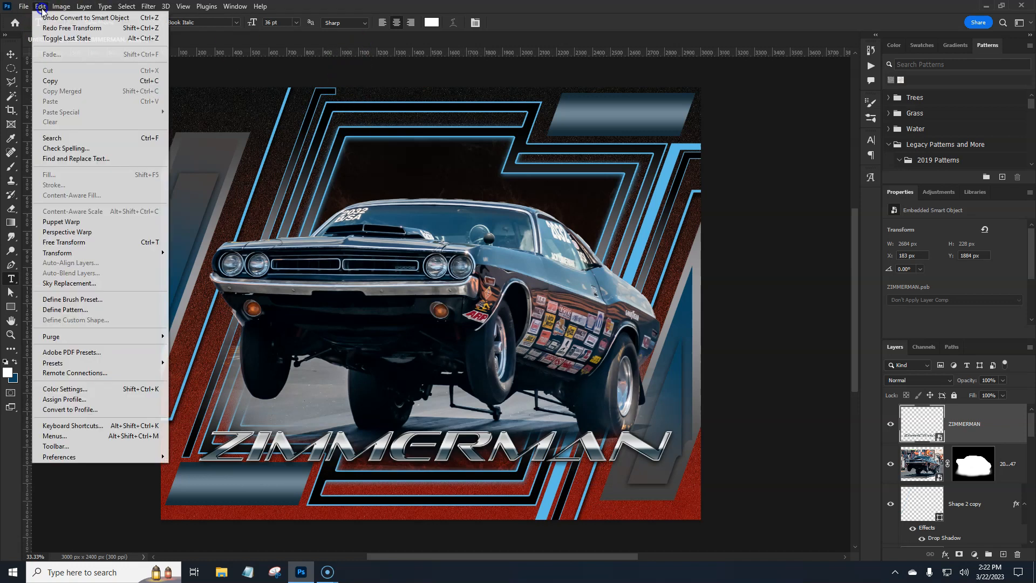
pyautogui.moveTo(157, 254)
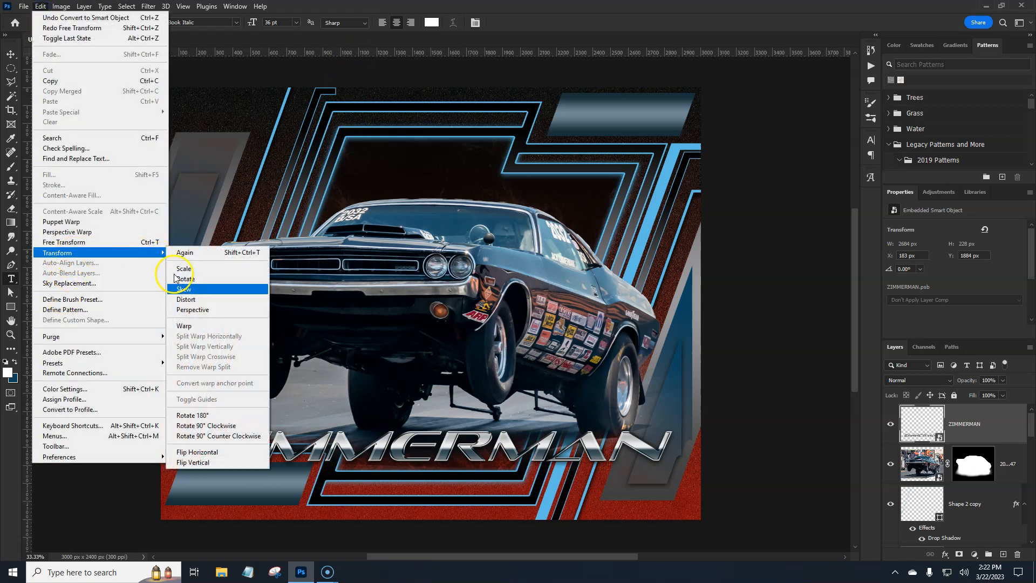
pyautogui.click(195, 326)
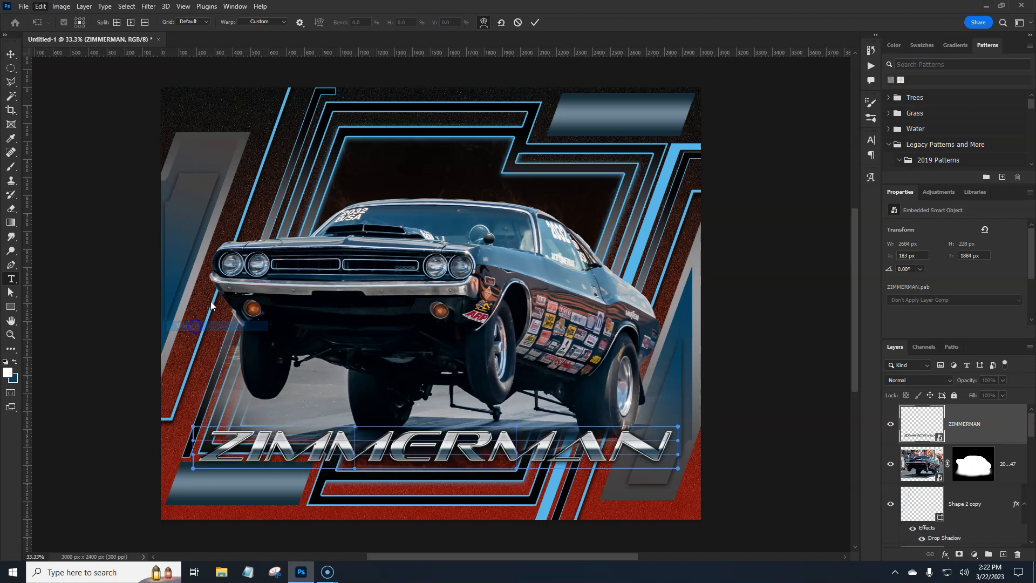
pyautogui.click(277, 22)
pyautogui.click(265, 83)
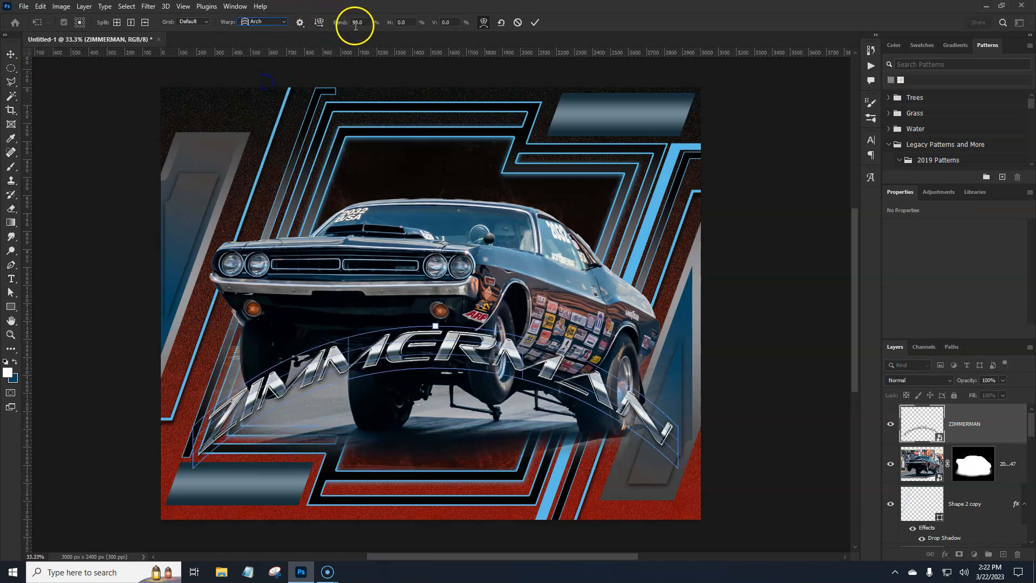
pyautogui.write('-15')
pyautogui.press('Return')
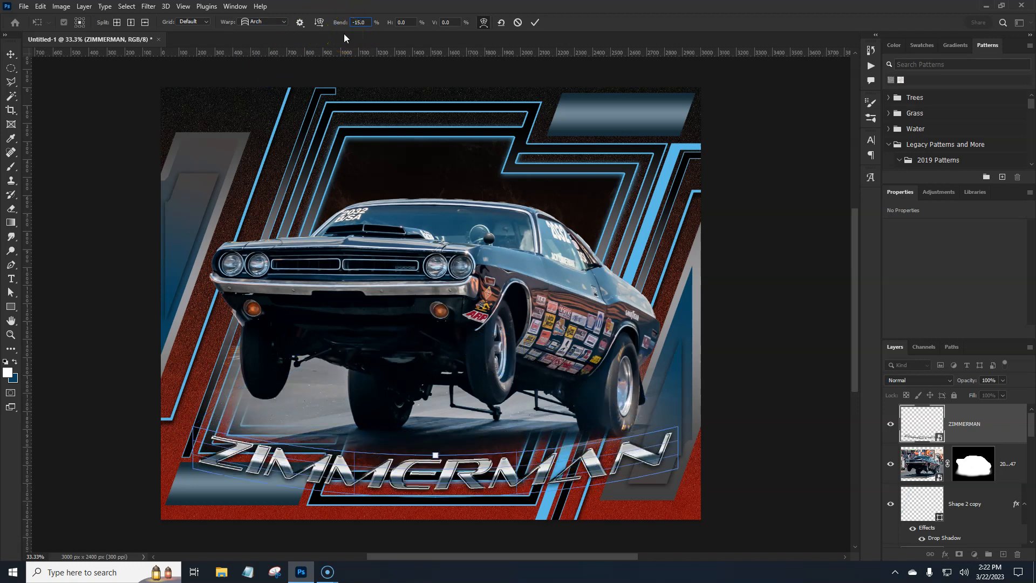
pyautogui.press('Return')
pyautogui.press('t')
pyautogui.click(468, 82)
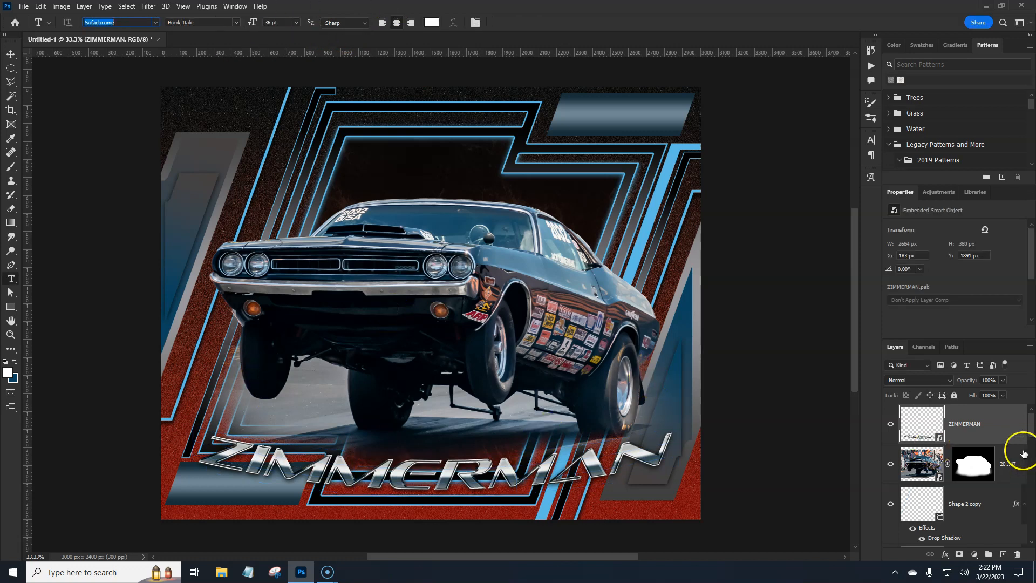
# Add a centred white text layer reading '70 DODGE CHALLENGER in Sofachrome Book Italic, 36 pt, across the poster's upper part
pyautogui.click(932, 423)
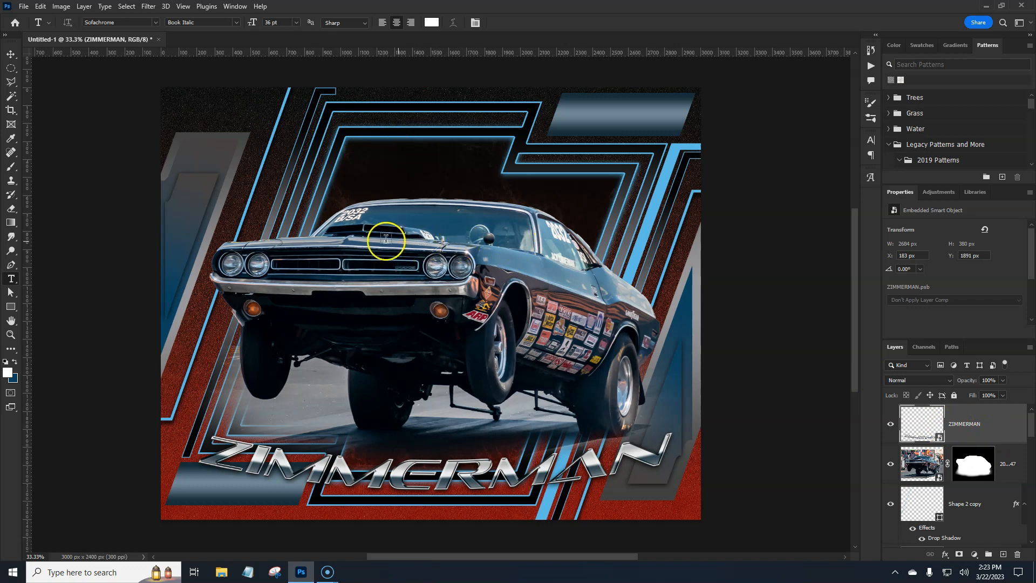
pyautogui.rightClick(9, 282)
pyautogui.click(40, 275)
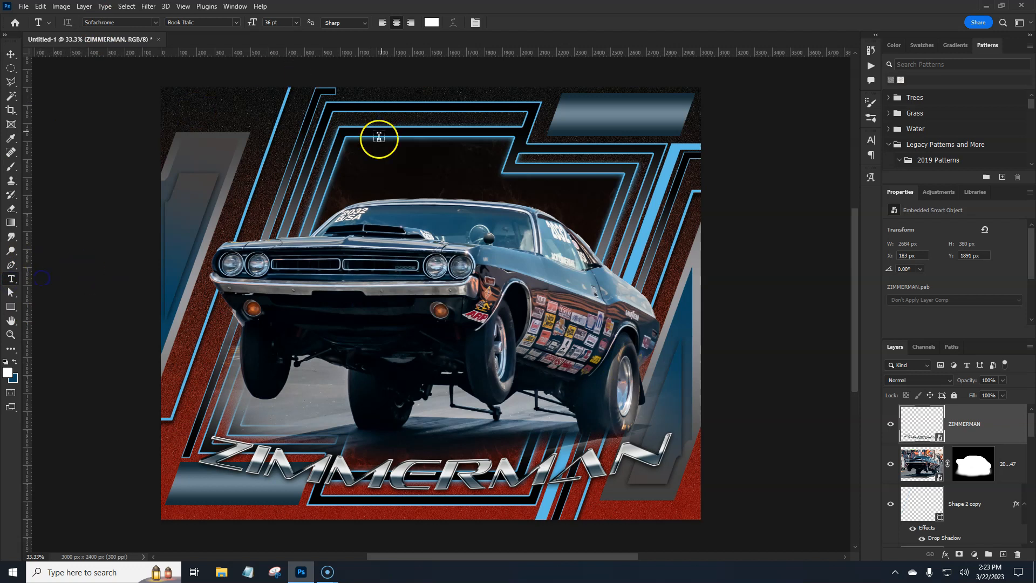
pyautogui.click(442, 138)
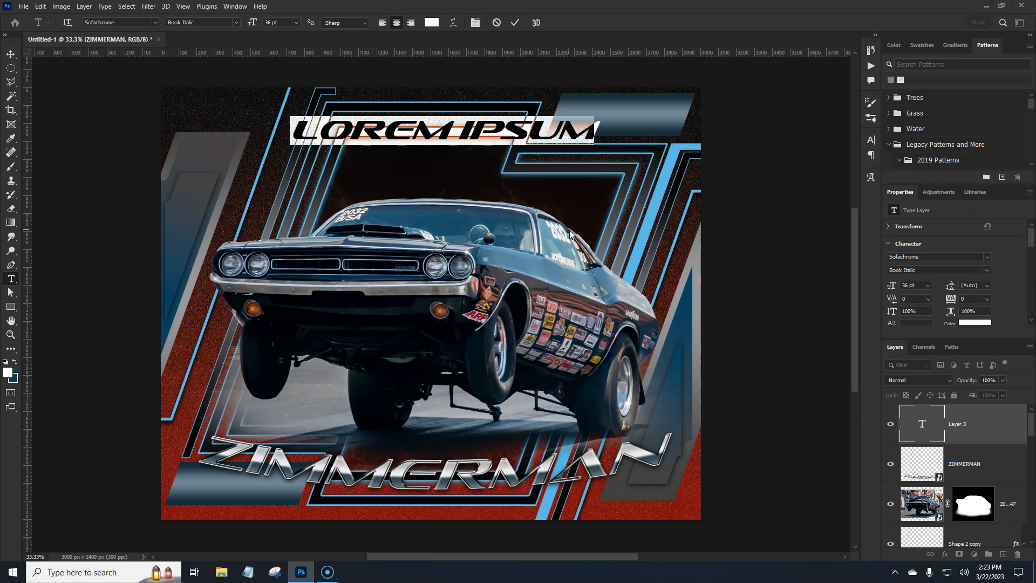
pyautogui.write('DOD')
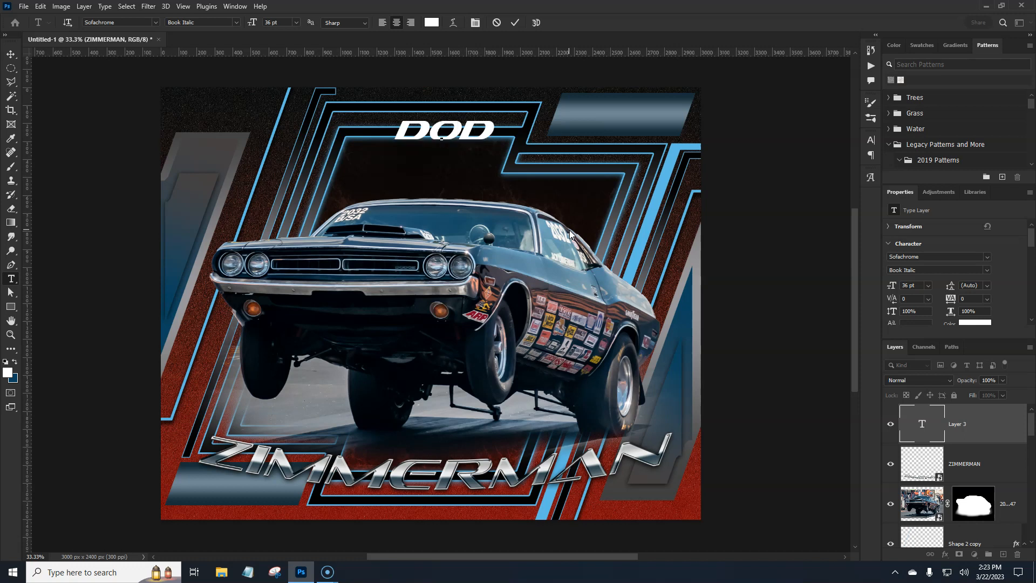
pyautogui.press('BackSpace')
pyautogui.press('BackSpace')
pyautogui.press('BackSpace')
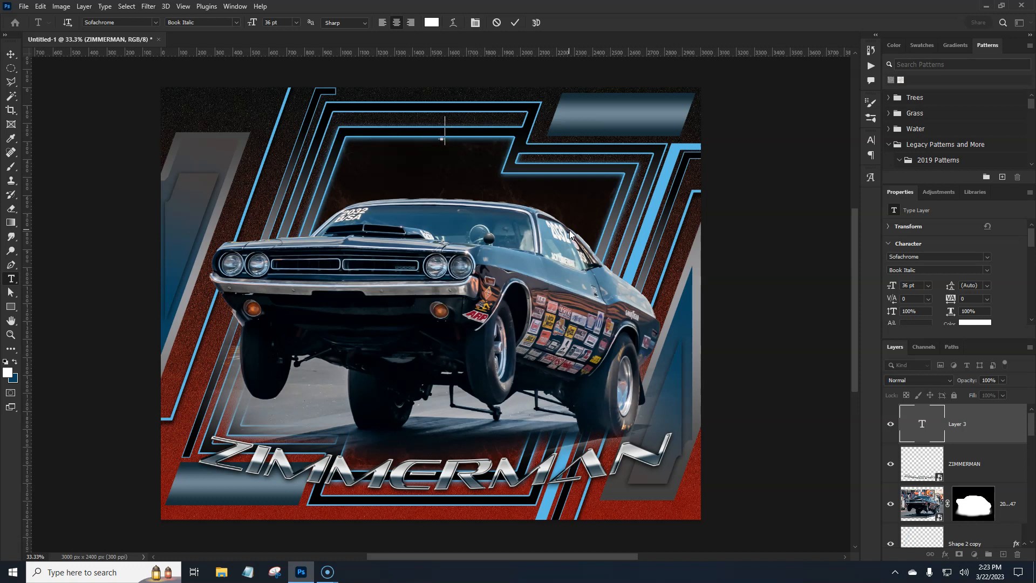
pyautogui.write("'70")
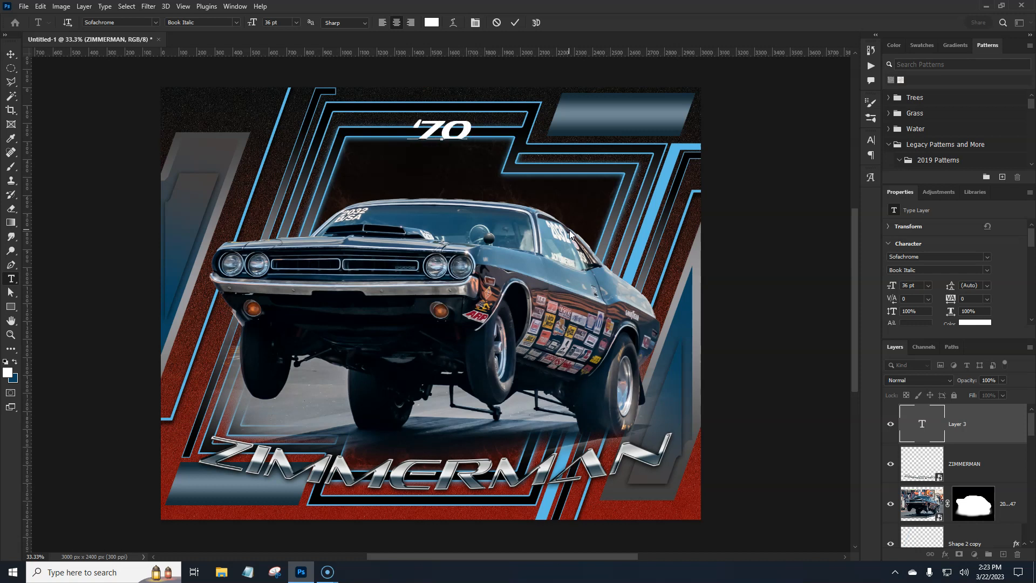
pyautogui.write(' DODGE')
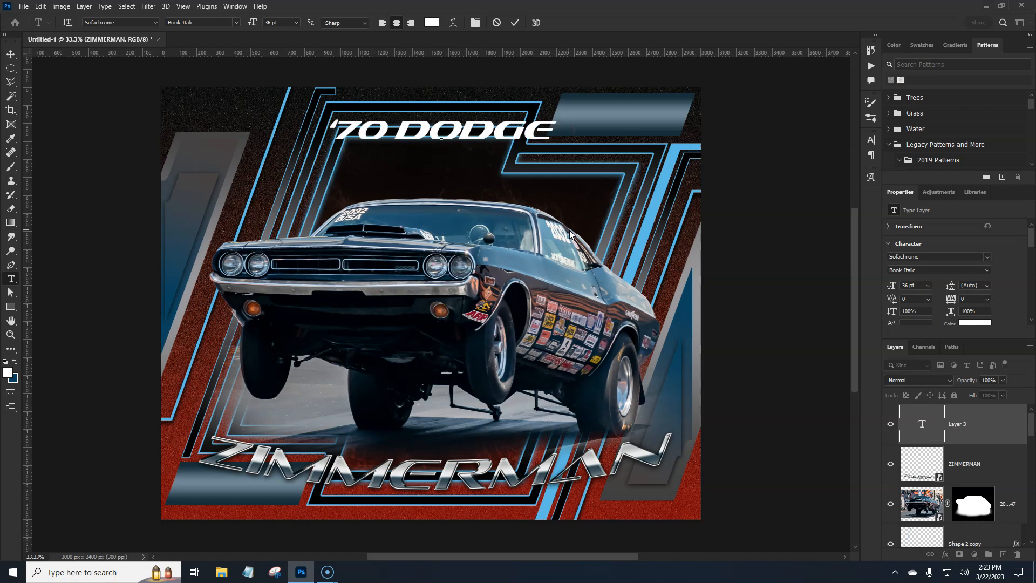
pyautogui.write(' CHALLENGER')
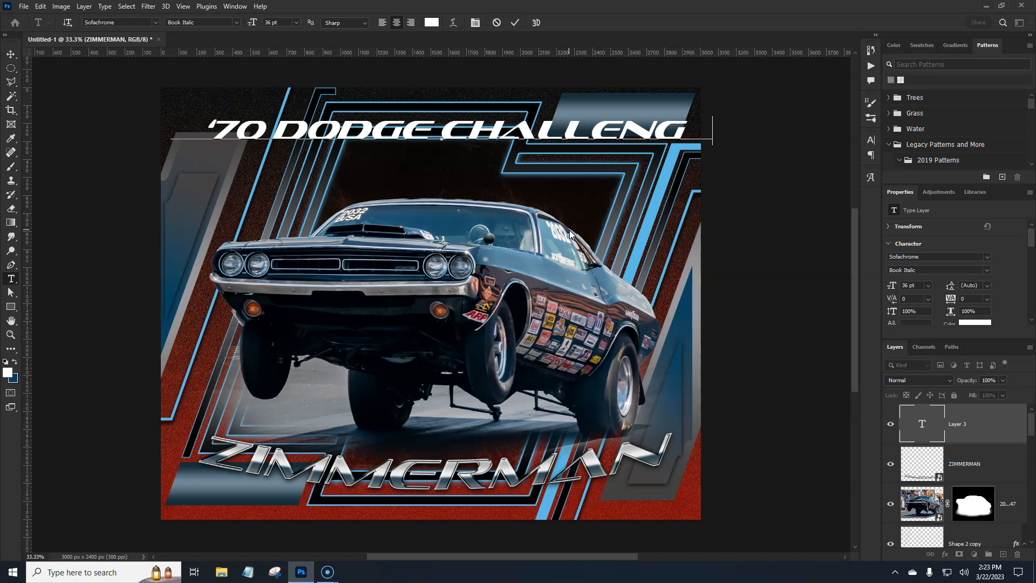
pyautogui.hotkey('ctrl', 'Return')
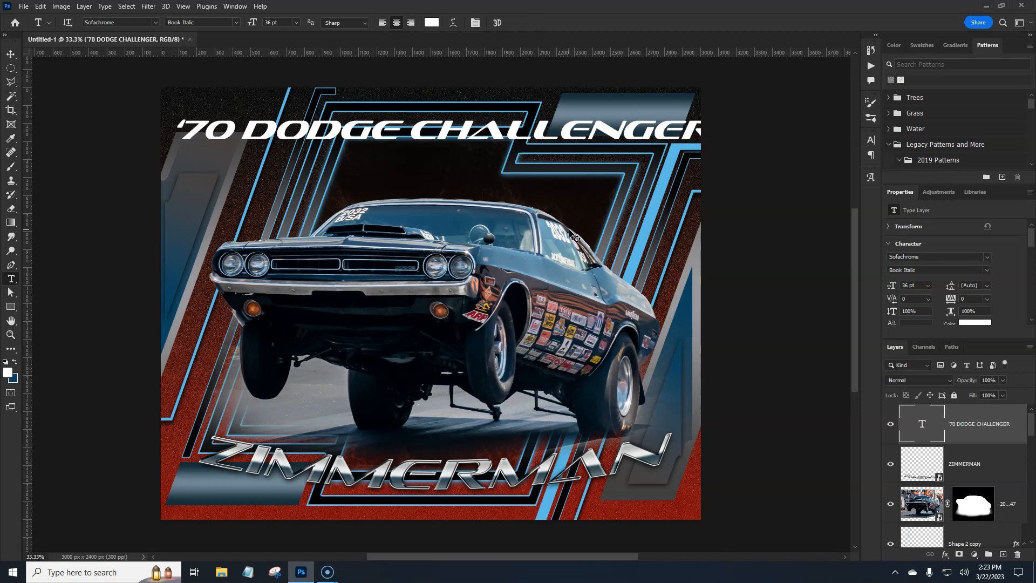
# Scale the '70 DODGE CHALLENGER text to about 67% and move it into the poster's upper-left corner
pyautogui.hotkey('ctrl', 't')
pyautogui.moveTo(719, 133); pyautogui.dragTo(629, 135)
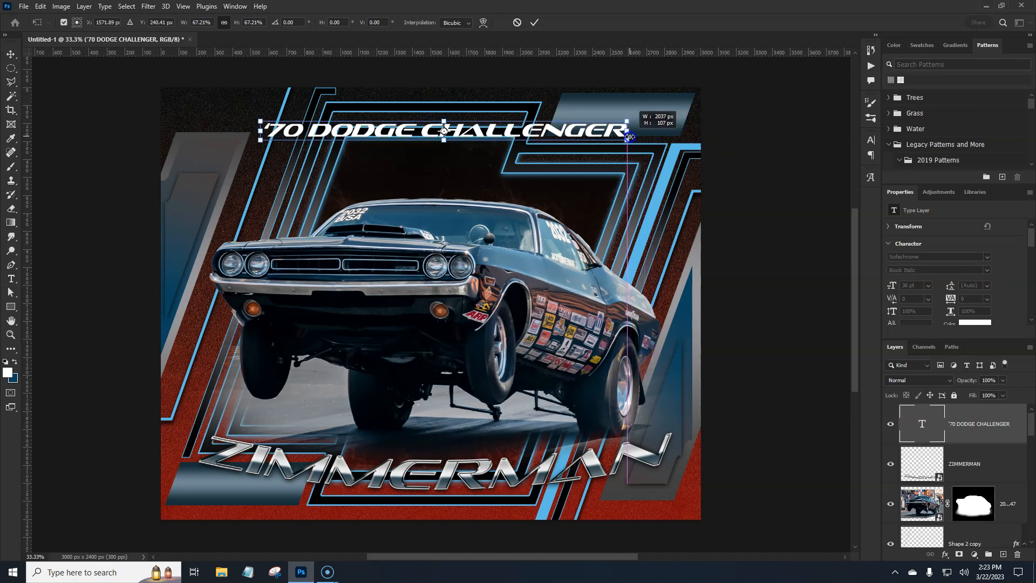
pyautogui.moveTo(496, 119)
pyautogui.mouseDown()
pyautogui.moveTo(455, 130)
pyautogui.moveTo(427, 112)
pyautogui.moveTo(439, 114)
pyautogui.mouseUp()
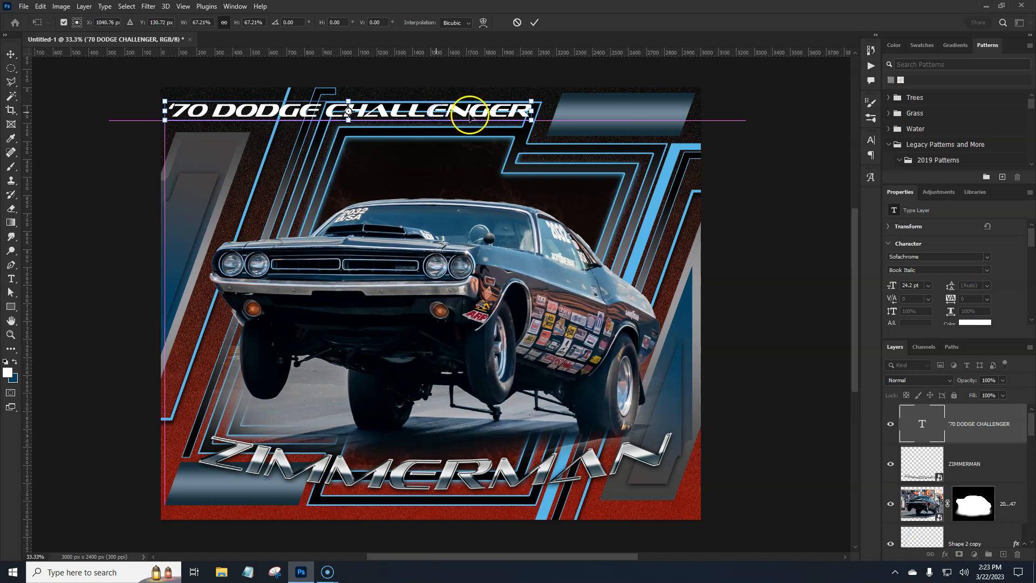
pyautogui.press('Return')
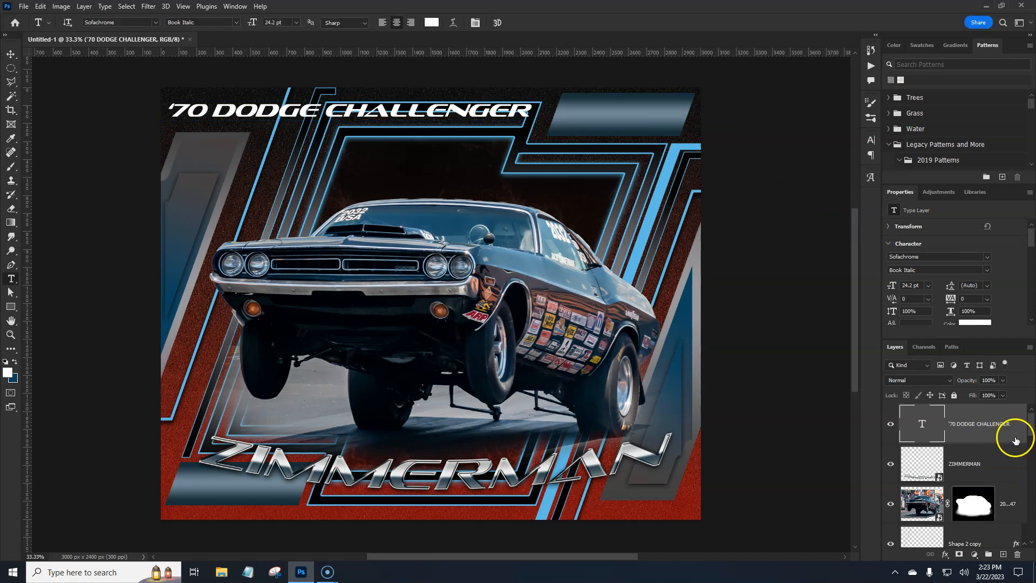
# Enable Bevel & Emboss, Inner Shadow, Gradient Overlay and Drop Shadow on the '70 DODGE CHALLENGER text layer
pyautogui.doubleClick(1015, 439)
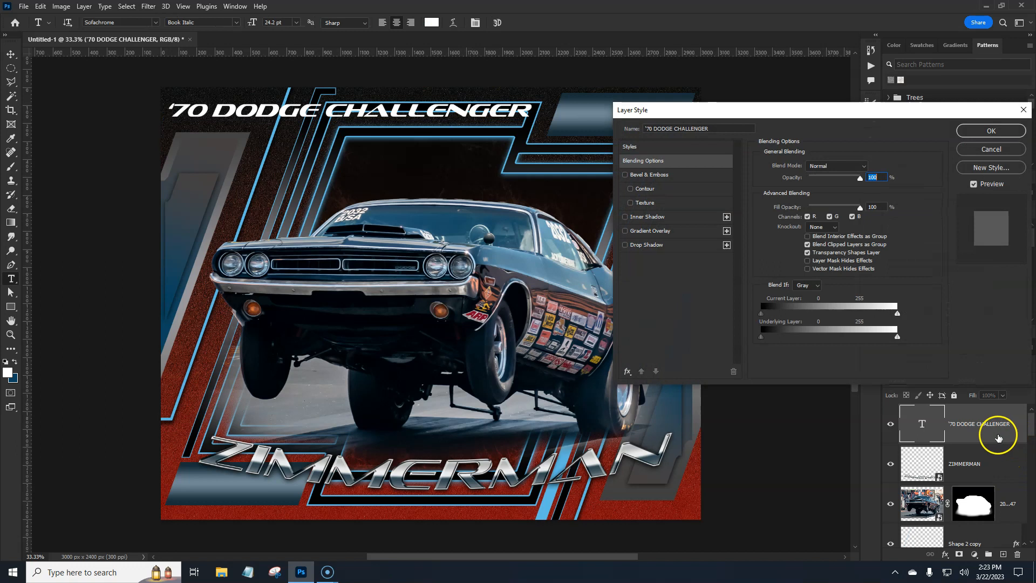
pyautogui.click(645, 175)
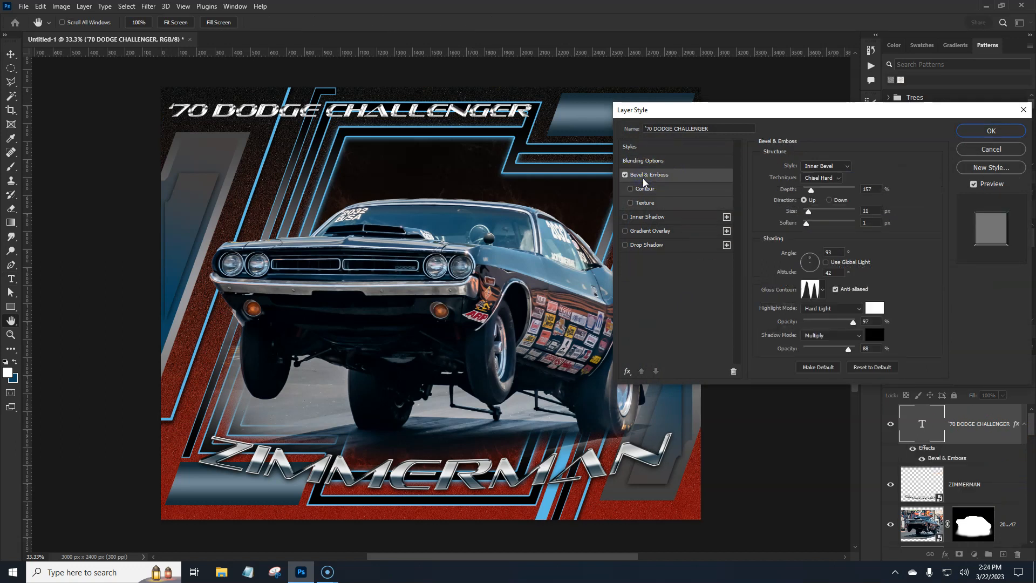
pyautogui.click(636, 215)
pyautogui.click(632, 230)
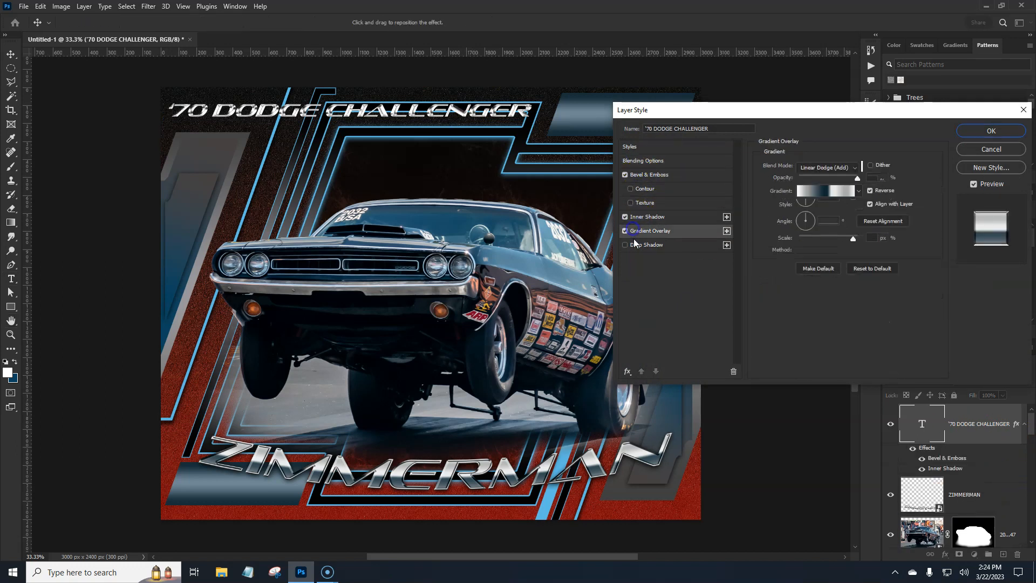
pyautogui.click(634, 244)
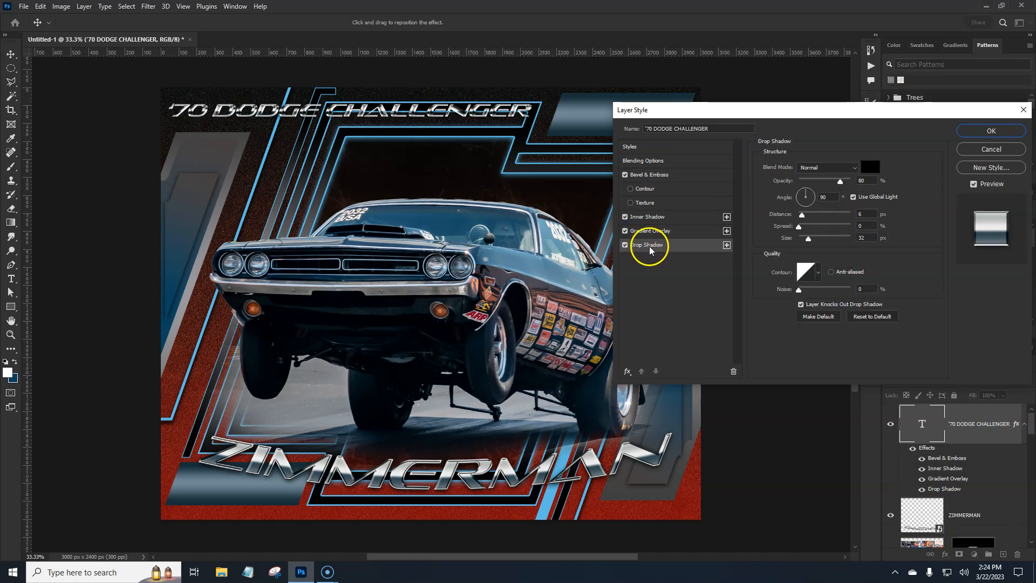
# Reduce the car title's Bevel & Emboss to 53% depth and 4 px size, and apply the layer style
pyautogui.click(642, 174)
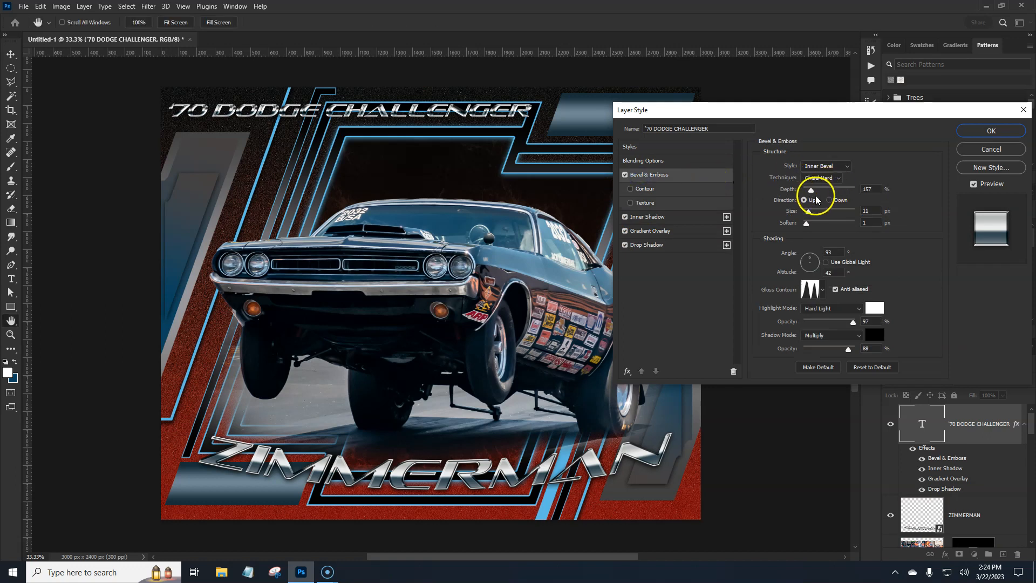
pyautogui.moveTo(810, 189); pyautogui.dragTo(806, 214)
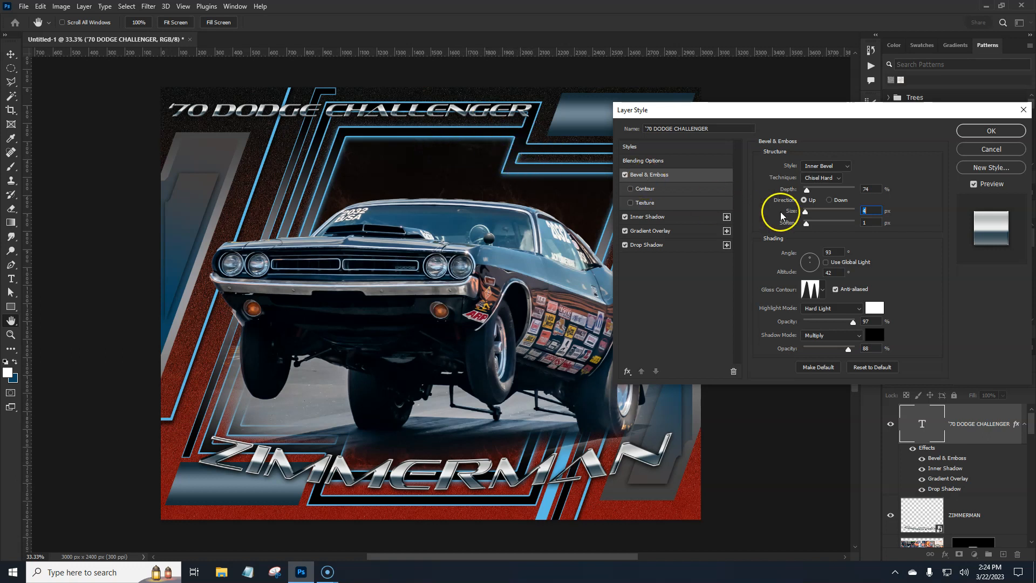
pyautogui.moveTo(808, 215); pyautogui.dragTo(816, 216)
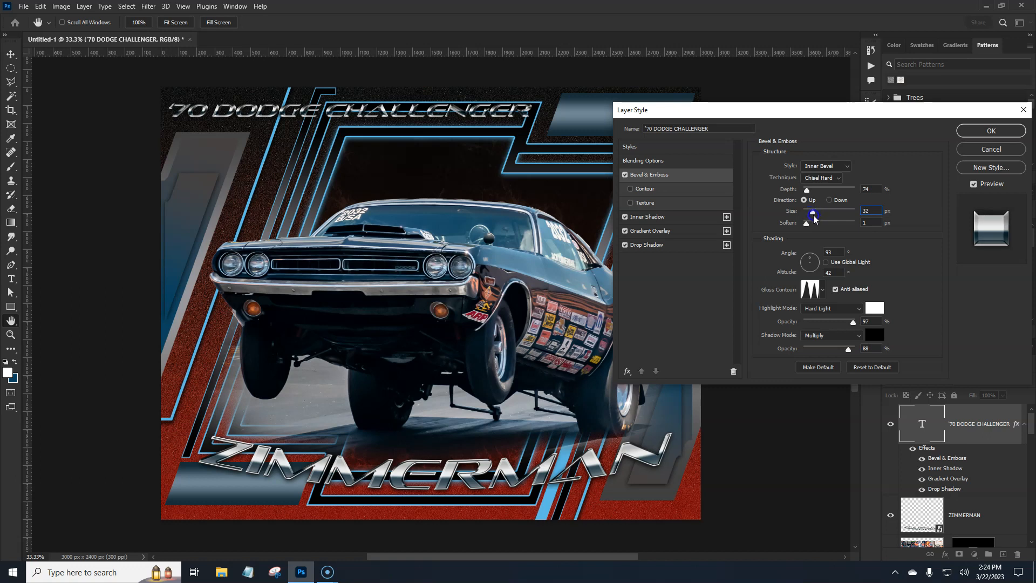
pyautogui.moveTo(809, 218); pyautogui.dragTo(806, 220)
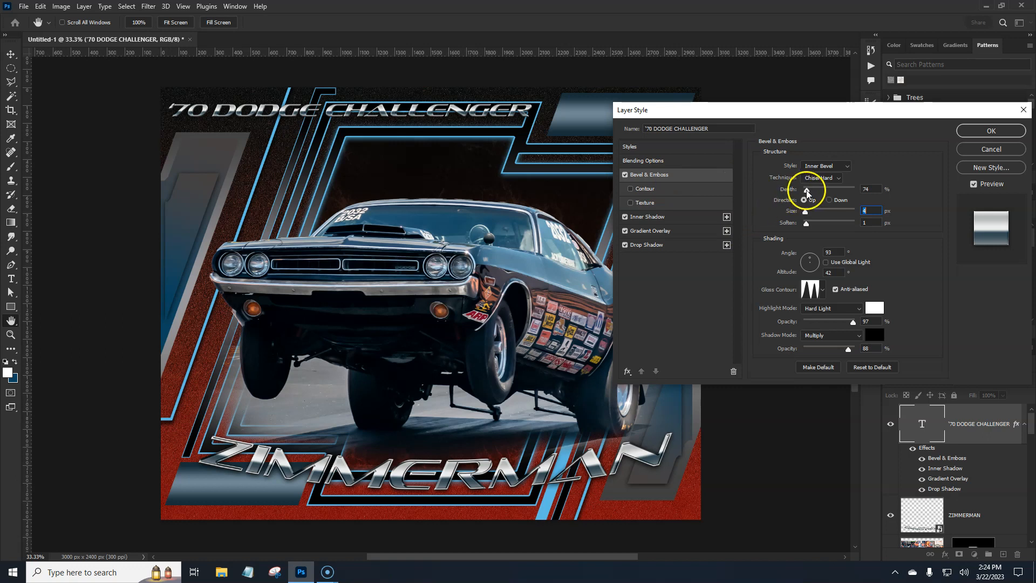
pyautogui.moveTo(808, 192); pyautogui.dragTo(804, 201)
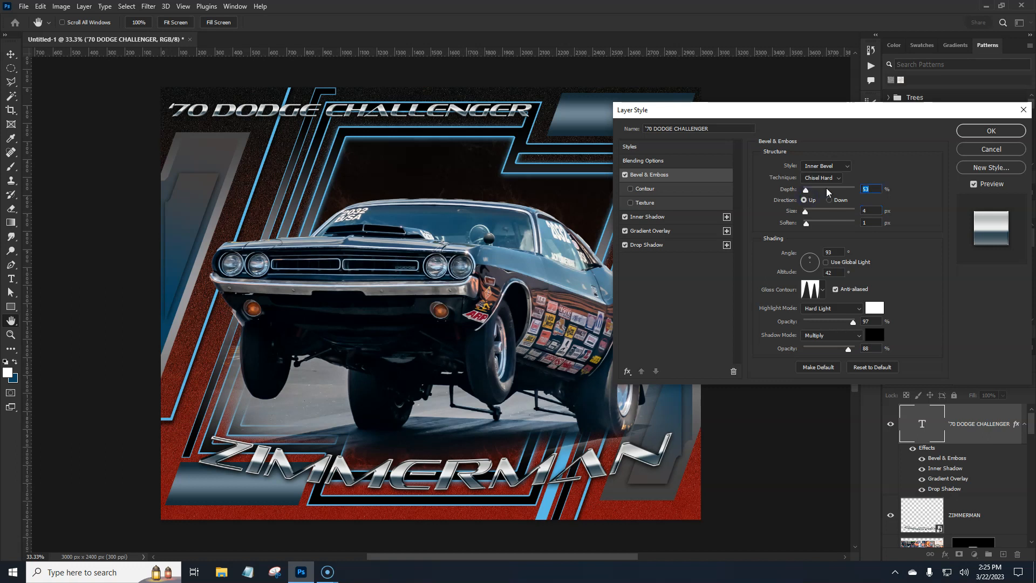
pyautogui.click(971, 131)
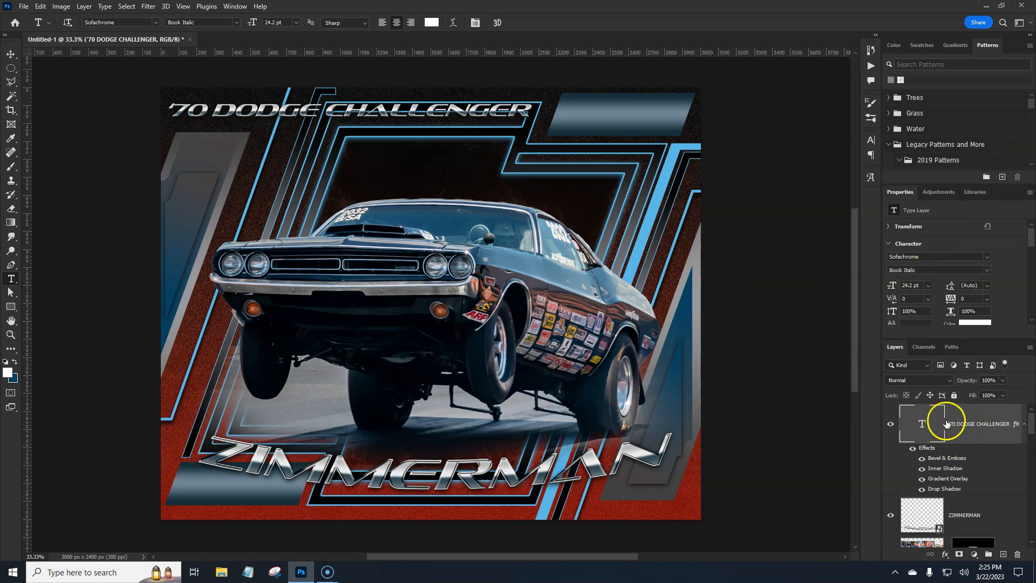
# Add a layer between the two titles and draw a rectangle about 2105 by 109 px behind the '70 DODGE CHALLENGER text
pyautogui.click(1003, 507)
pyautogui.click(1002, 554)
pyautogui.click(988, 525)
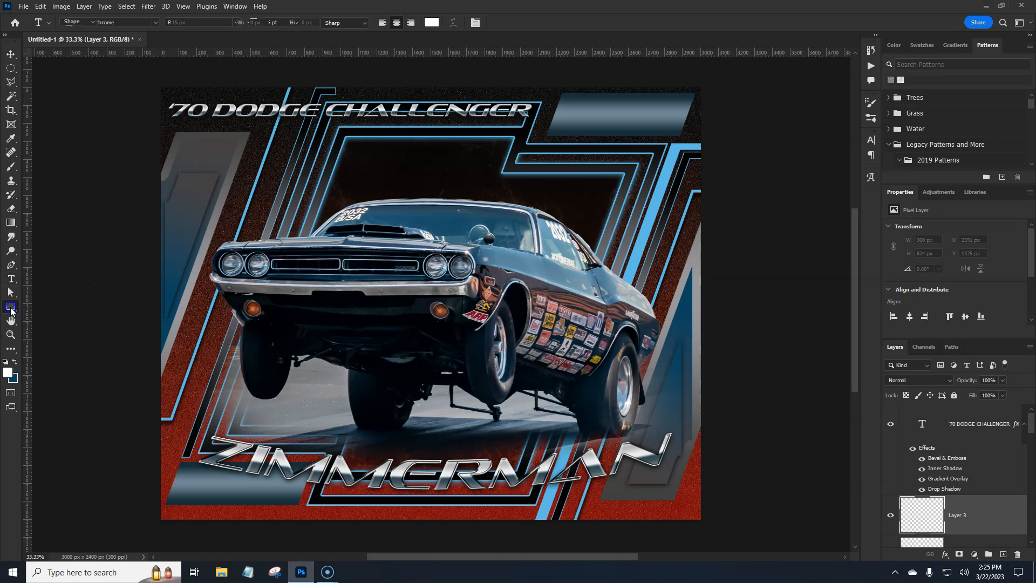
pyautogui.click(12, 307)
pyautogui.click(48, 307)
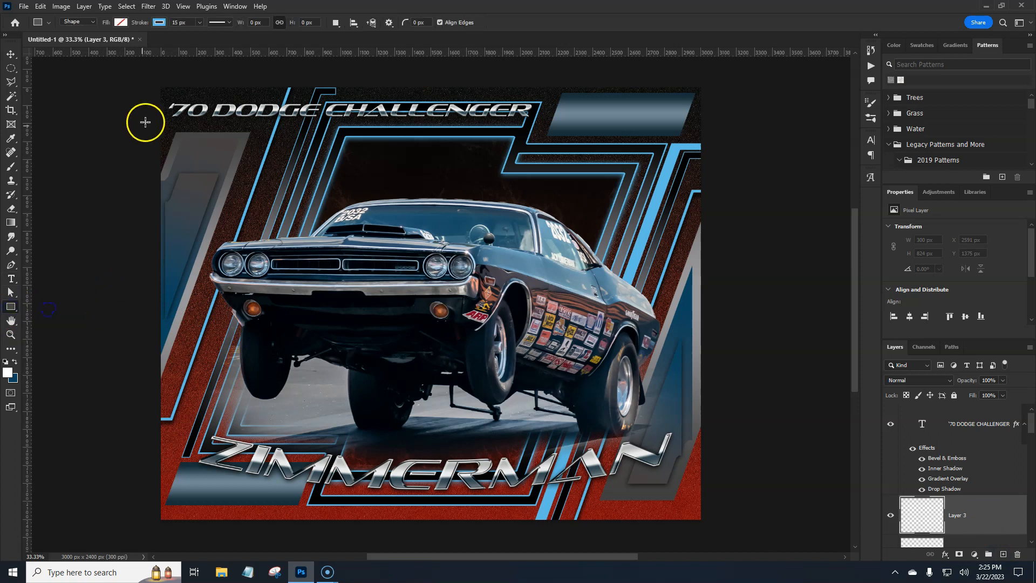
pyautogui.moveTo(155, 98); pyautogui.dragTo(535, 121)
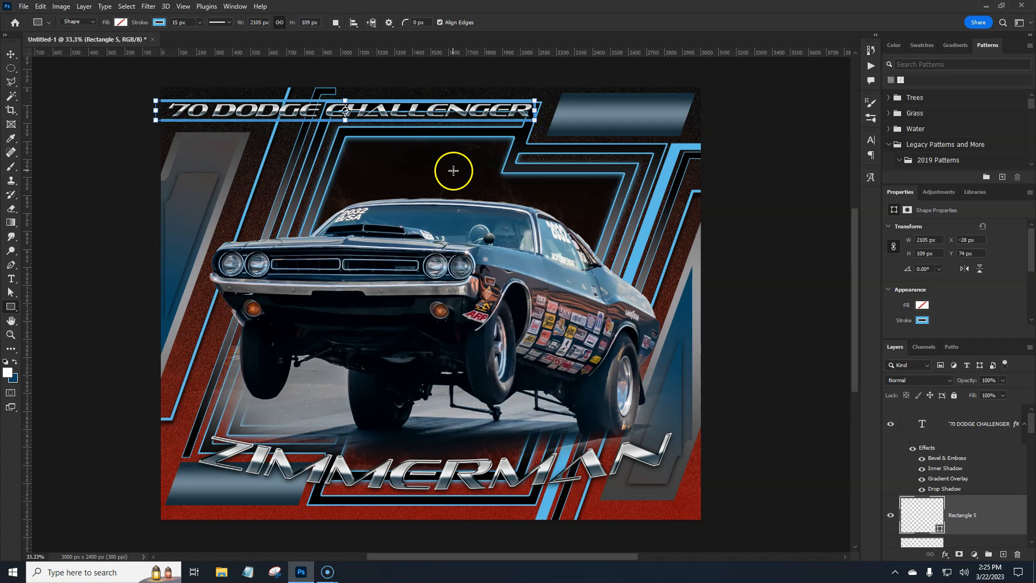
# Remove the rectangle's stroke and fill it with the recently used light blue
pyautogui.click(157, 24)
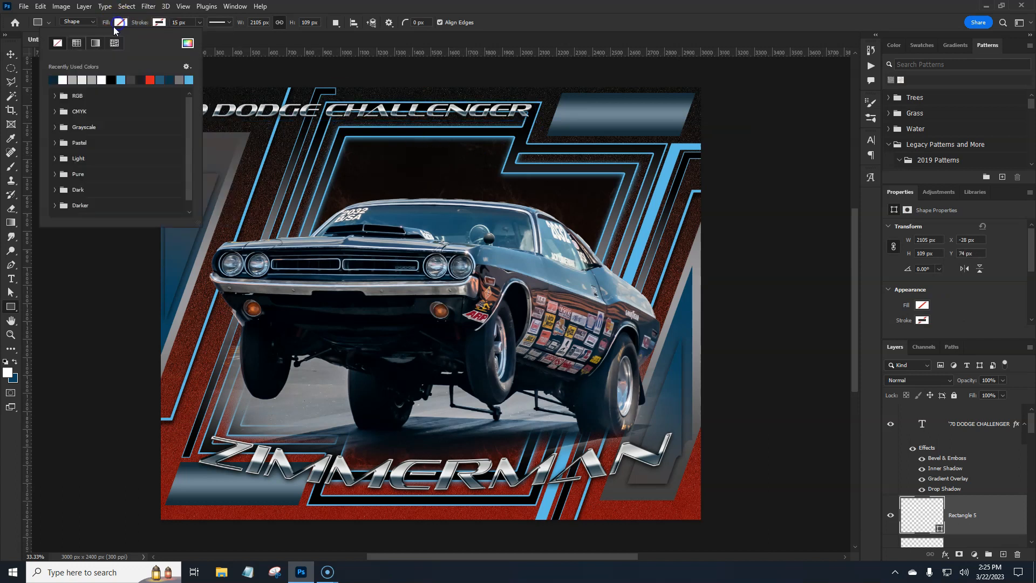
pyautogui.click(121, 80)
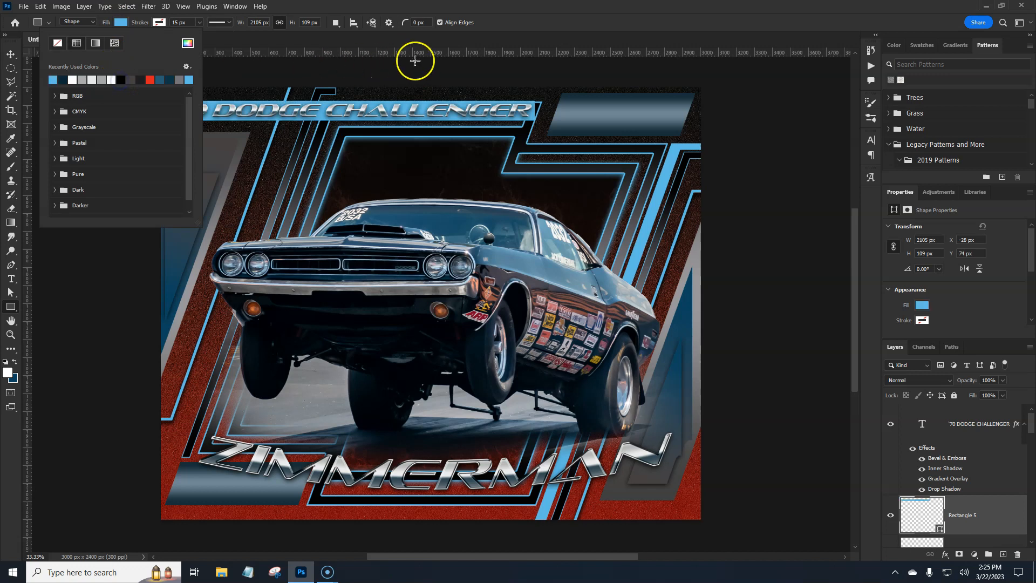
pyautogui.click(442, 85)
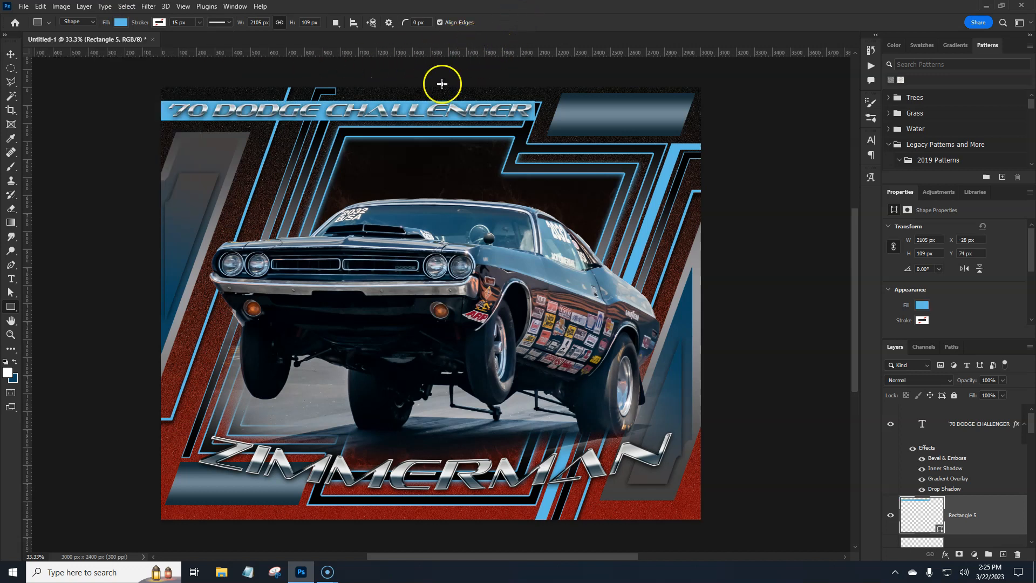
# Skew the blue rectangle behind the '70 DODGE CHALLENGER title horizontally by -20° and commit the transform
pyautogui.click(41, 6)
pyautogui.moveTo(74, 256)
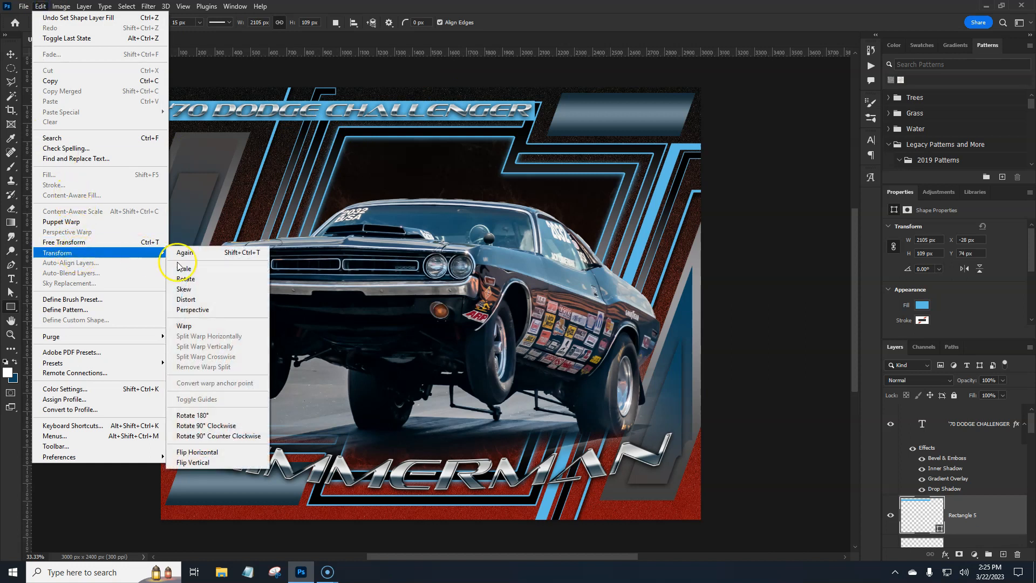
pyautogui.click(185, 287)
pyautogui.click(329, 23)
pyautogui.write('-20')
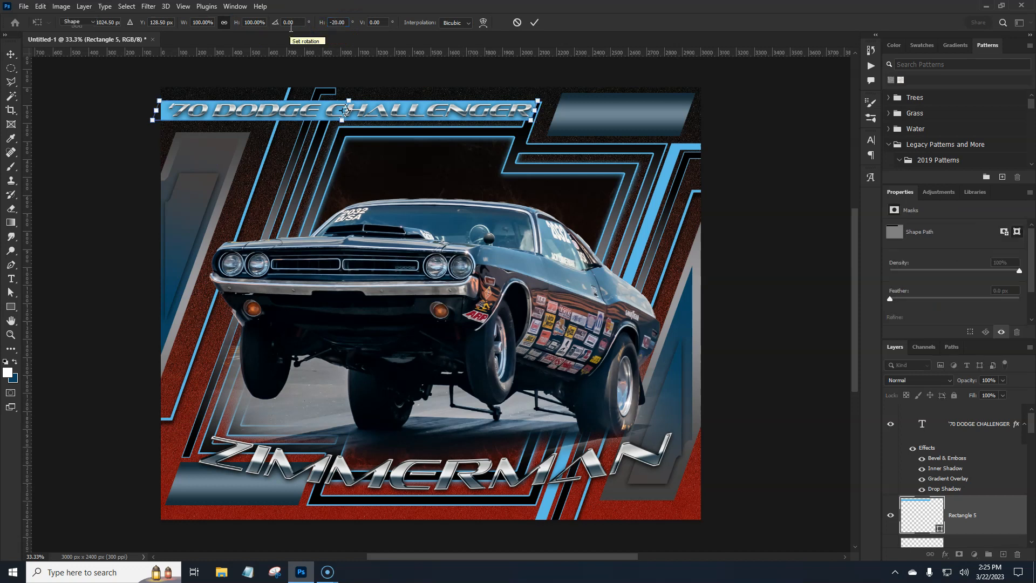
pyautogui.press('Return')
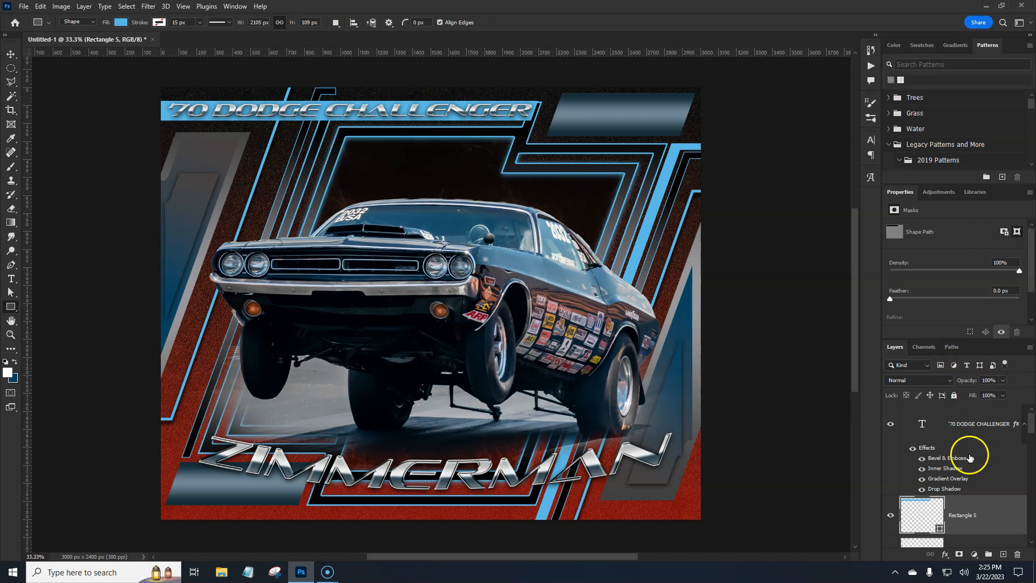
# In the skewed rectangle's layer style, restore the full default effects list and enable Gradient Overlay
pyautogui.click(995, 510)
pyautogui.doubleClick(995, 512)
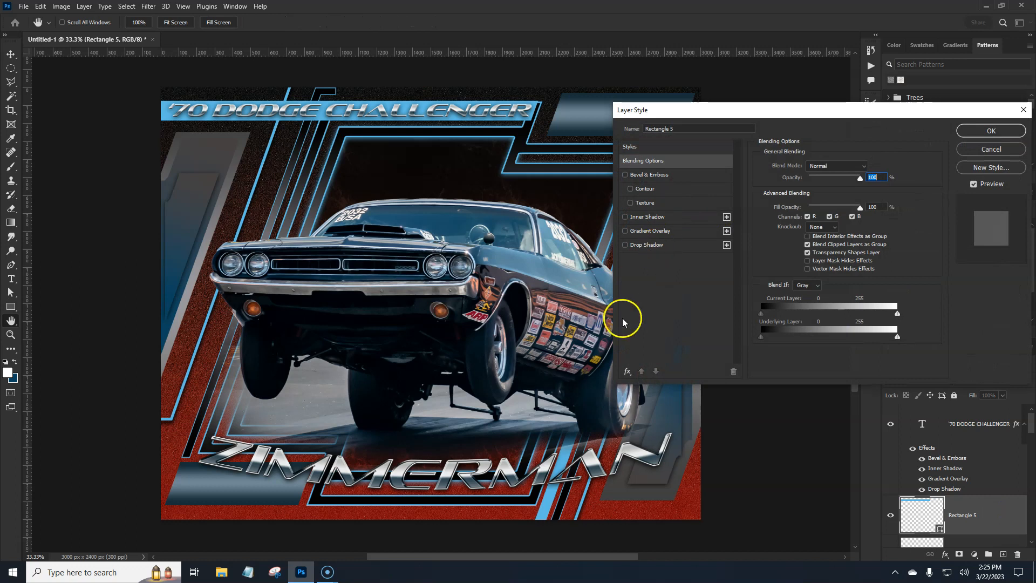
pyautogui.click(628, 372)
pyautogui.click(639, 381)
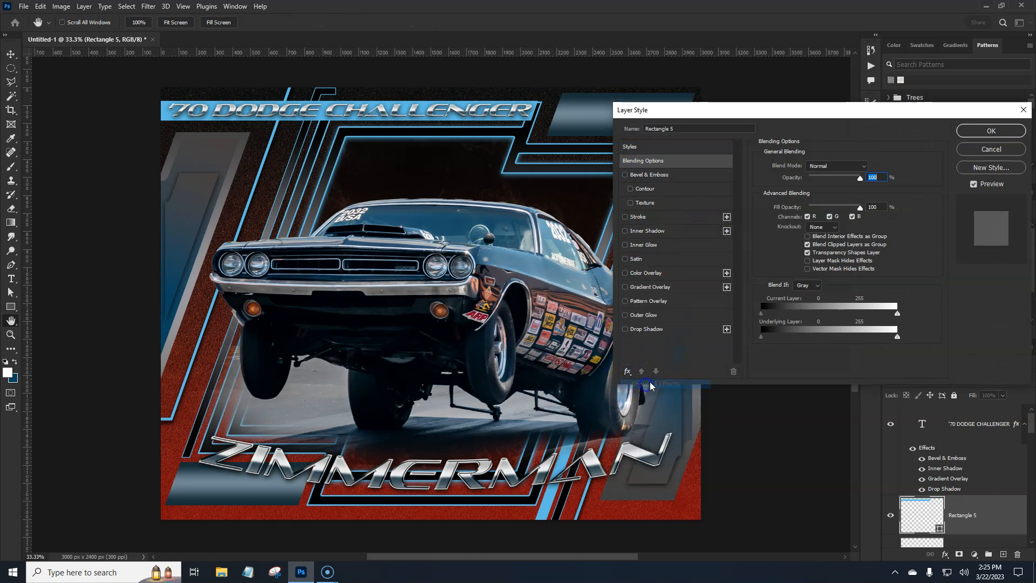
pyautogui.click(652, 288)
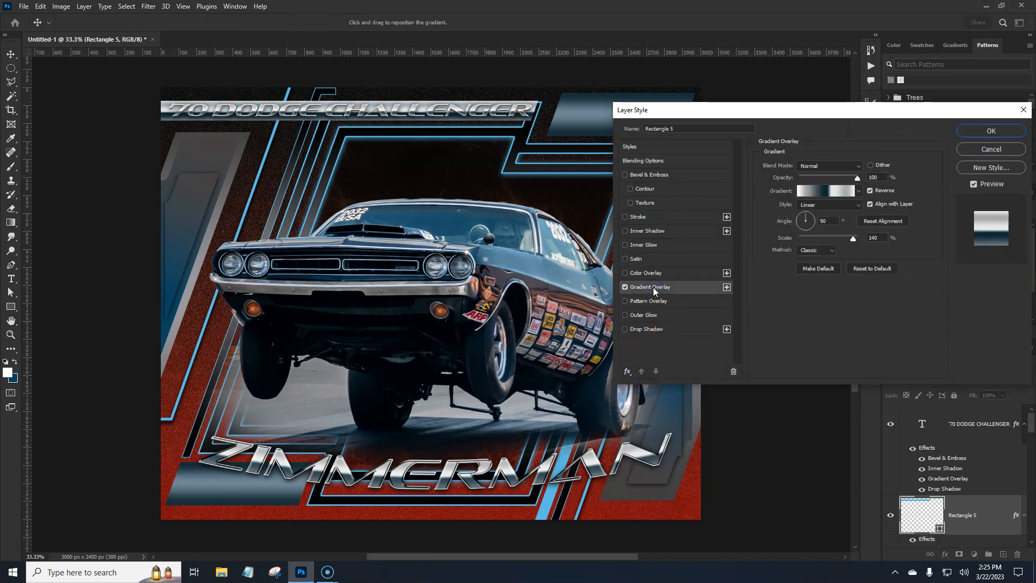
# Set the rectangle's Gradient Overlay to the 'black hard light' preset at 101% scale, nudge its position, and apply the style
pyautogui.click(824, 190)
pyautogui.scroll(-5, 954, 194)
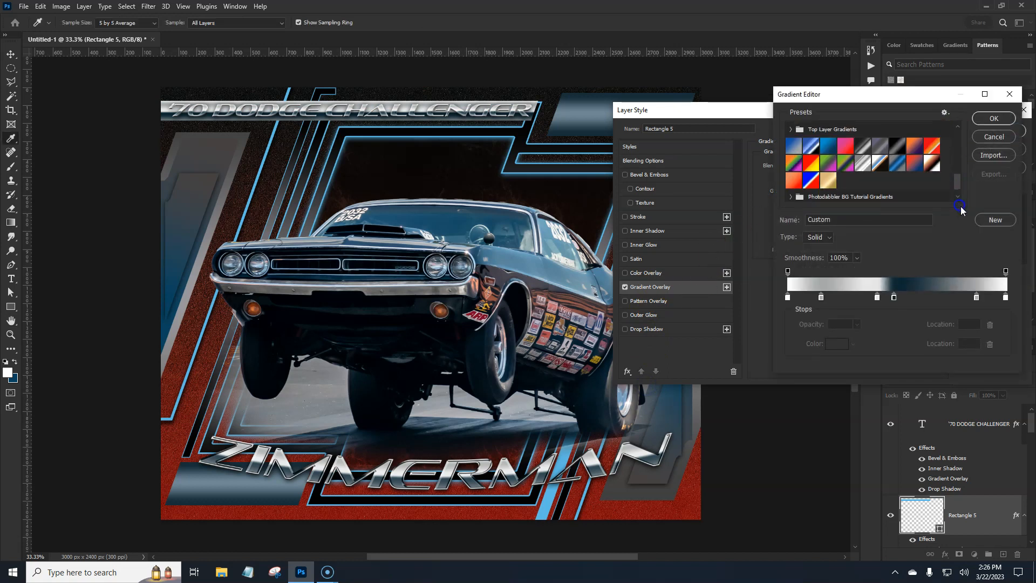
pyautogui.click(891, 151)
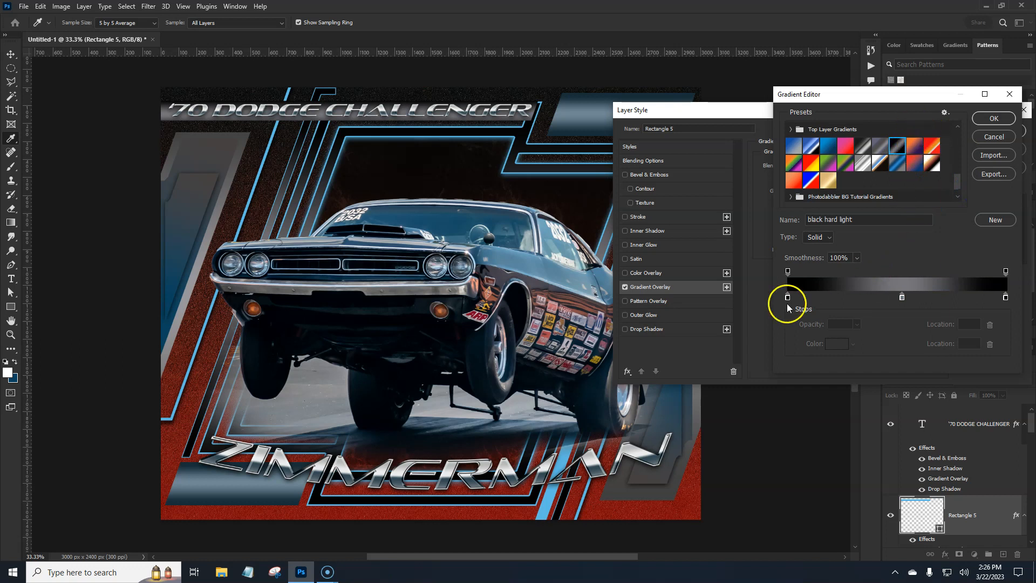
pyautogui.click(990, 117)
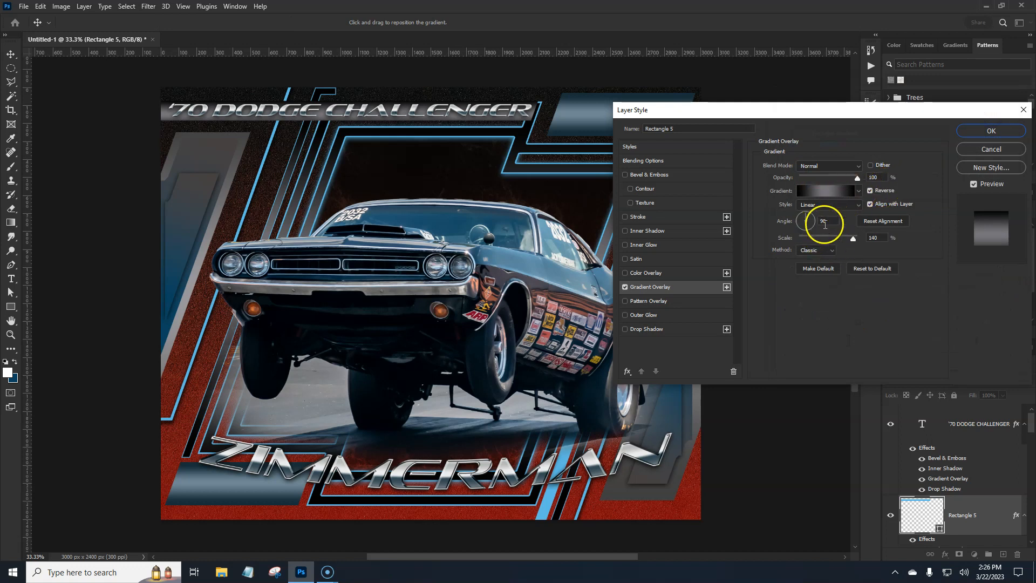
pyautogui.moveTo(855, 238); pyautogui.dragTo(836, 242)
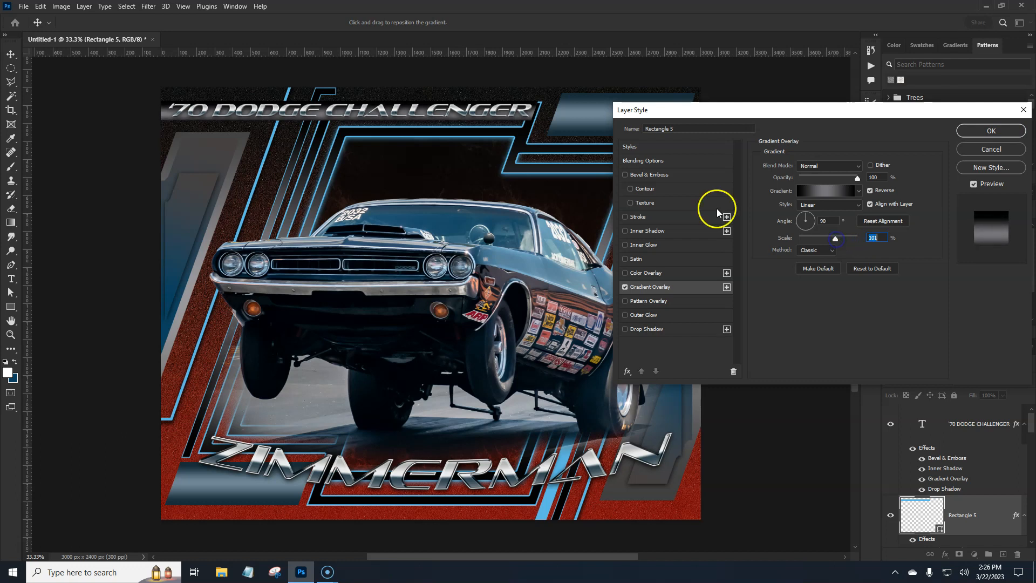
pyautogui.moveTo(418, 109)
pyautogui.mouseDown()
pyautogui.moveTo(424, 161)
pyautogui.moveTo(435, 71)
pyautogui.moveTo(431, 129)
pyautogui.moveTo(432, 111)
pyautogui.mouseUp()
pyautogui.click(992, 131)
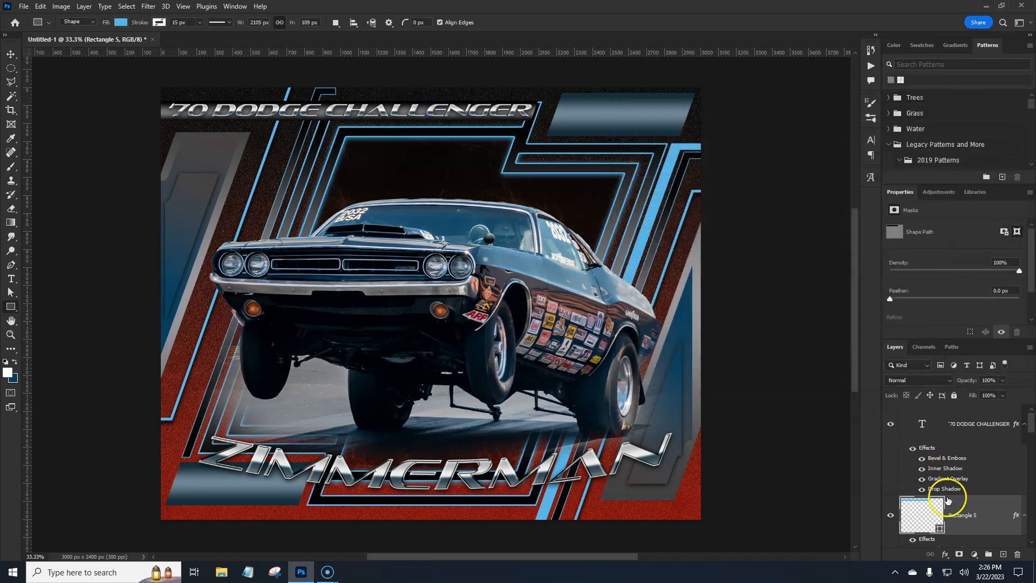
# Add an 8 px inside stroke in light blue #60b2d6 to the rectangle behind the car title and apply it
pyautogui.doubleClick(993, 518)
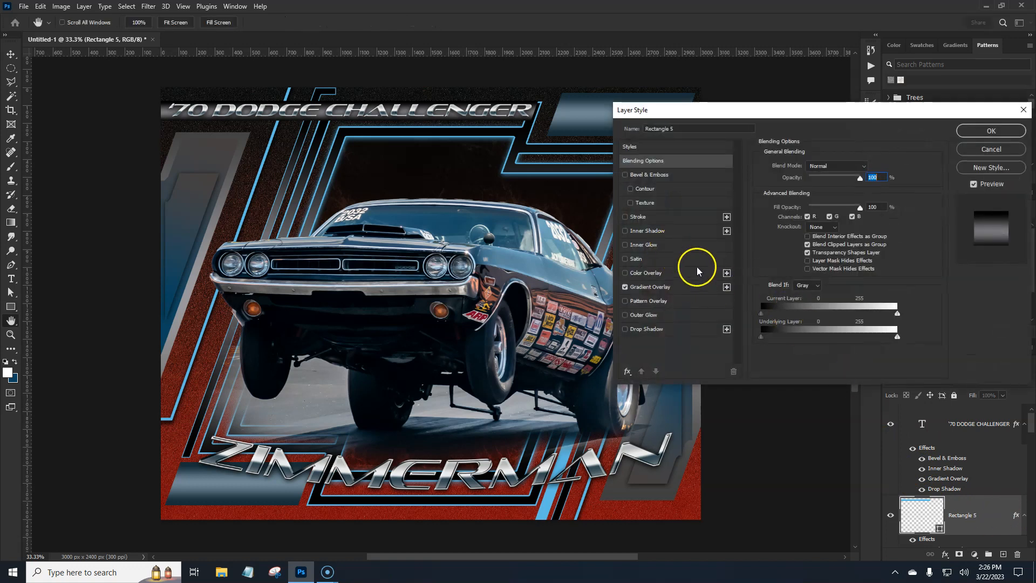
pyautogui.click(650, 220)
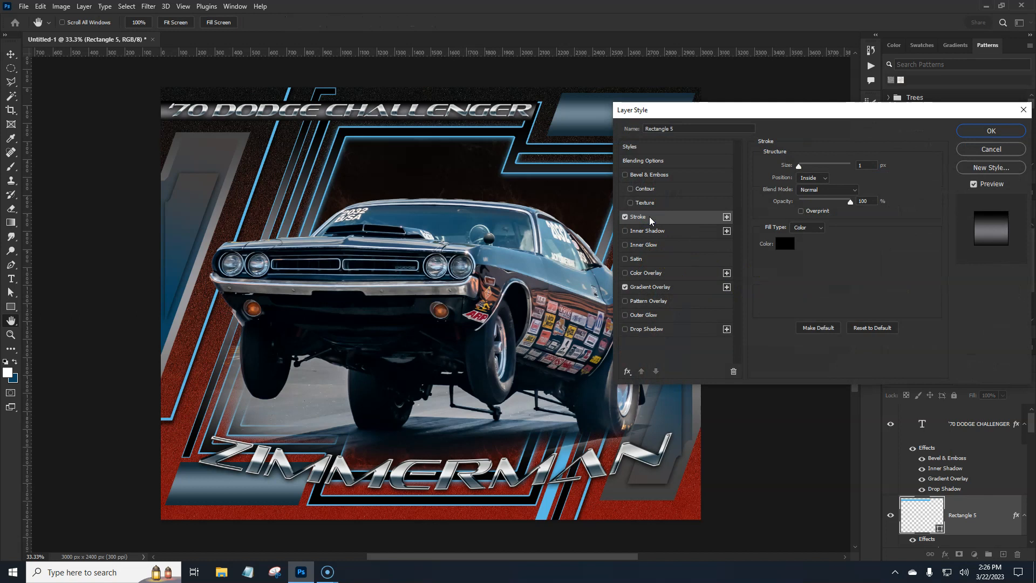
pyautogui.click(785, 245)
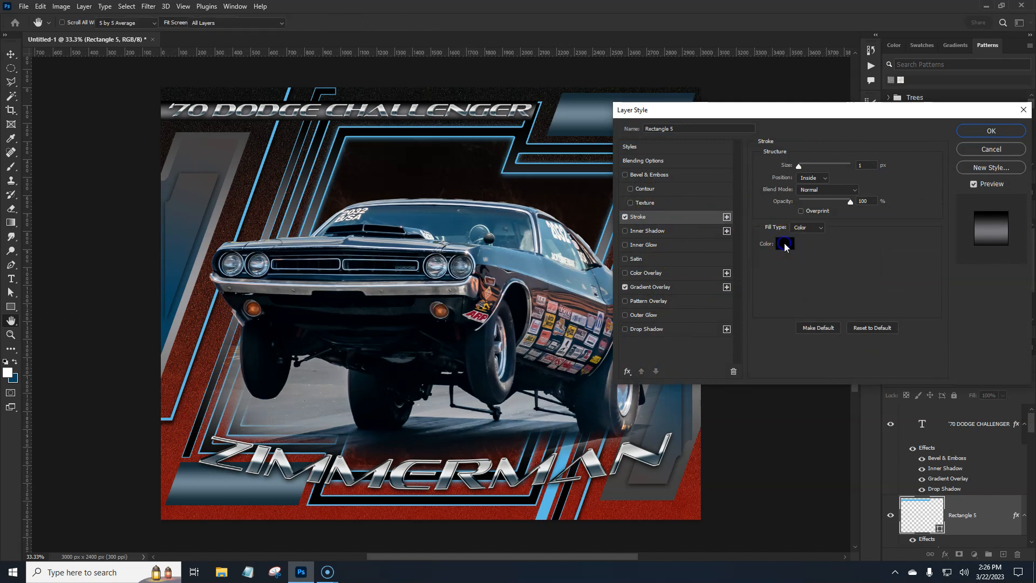
pyautogui.click(488, 123)
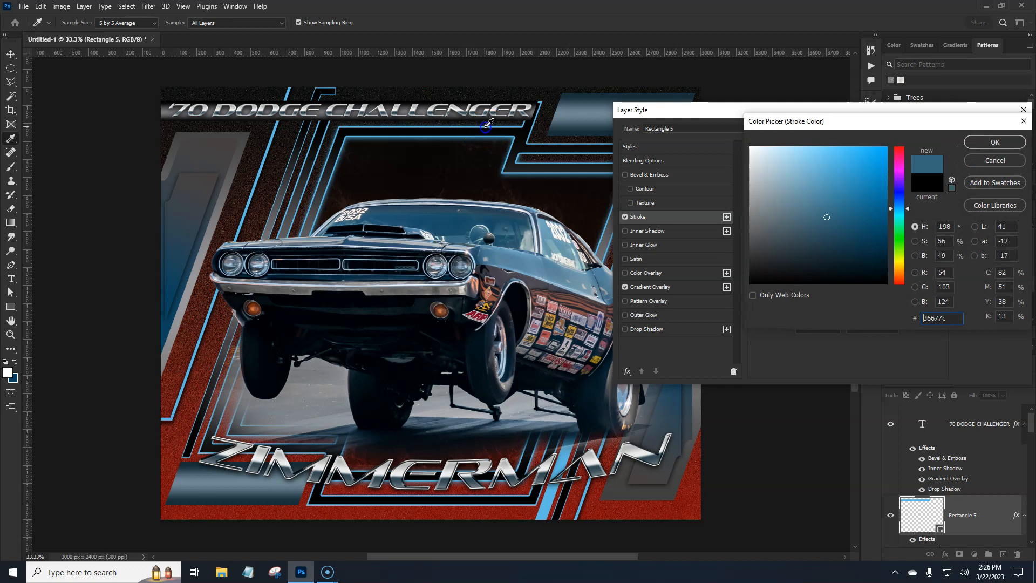
pyautogui.click(825, 168)
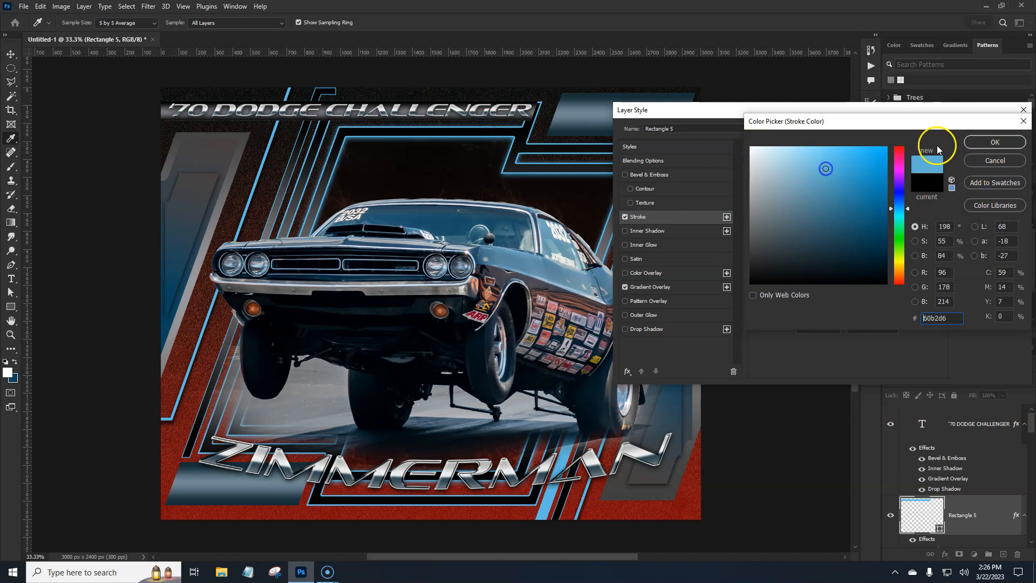
pyautogui.click(992, 142)
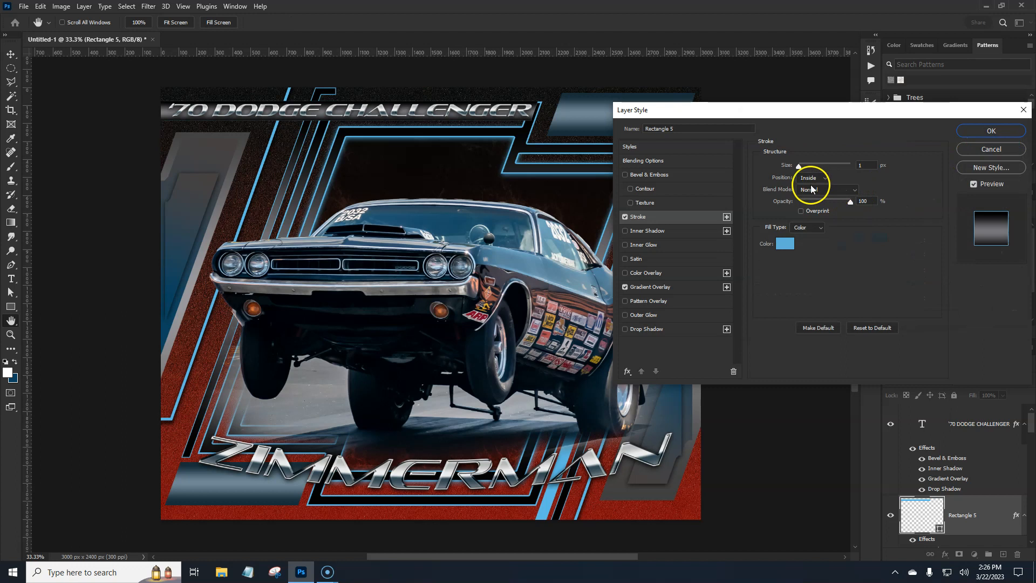
pyautogui.moveTo(798, 168); pyautogui.dragTo(803, 171)
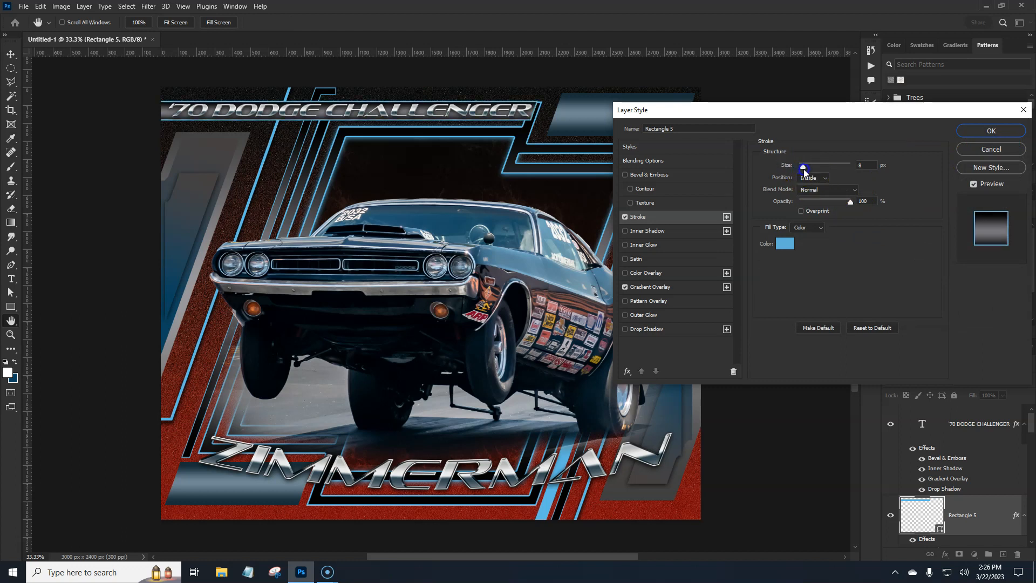
pyautogui.click(999, 131)
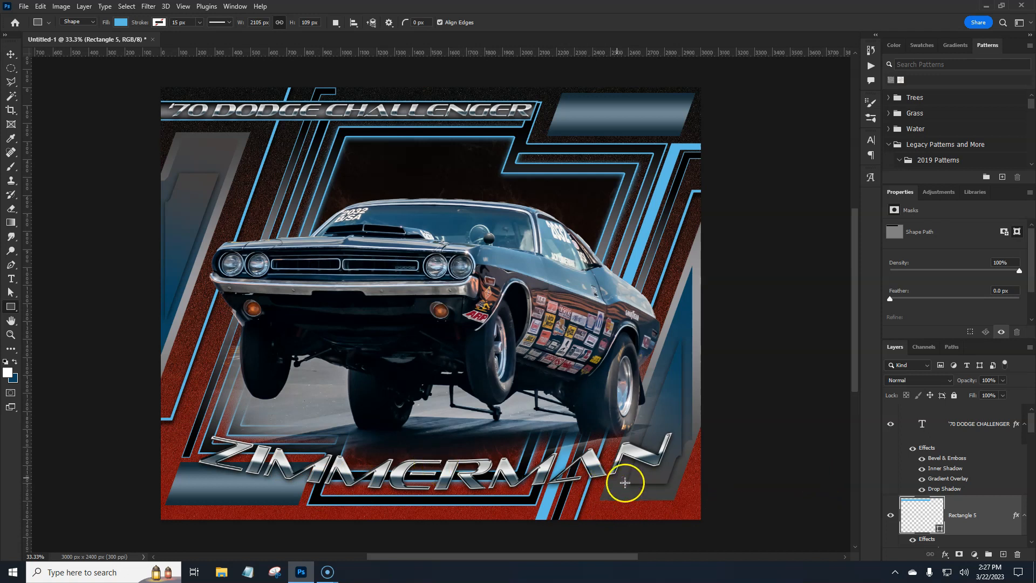
# Add a new layer directly above the warped surname layer and load the surname's outline as a selection
pyautogui.scroll(-5, 1019, 442)
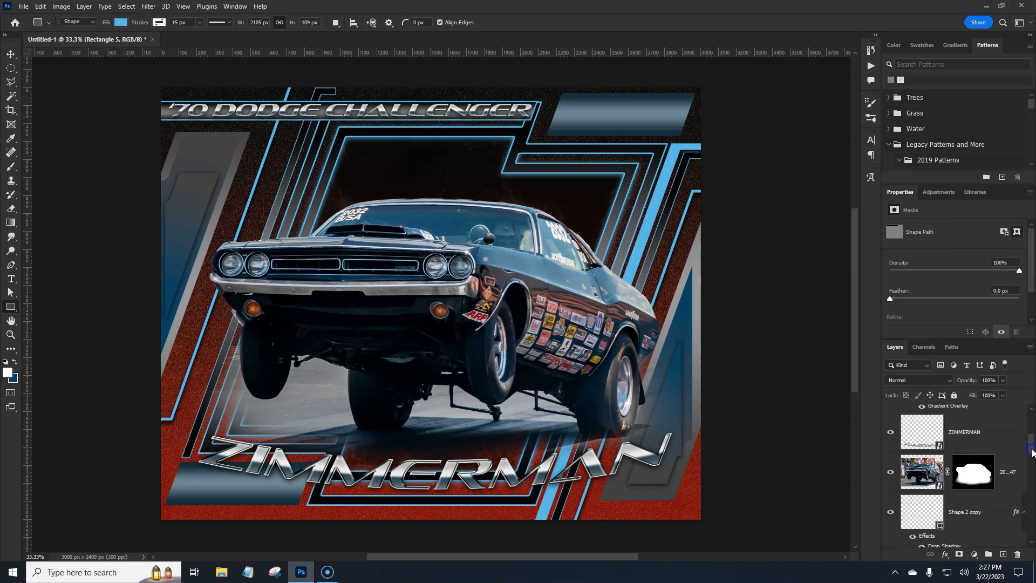
pyautogui.click(1001, 442)
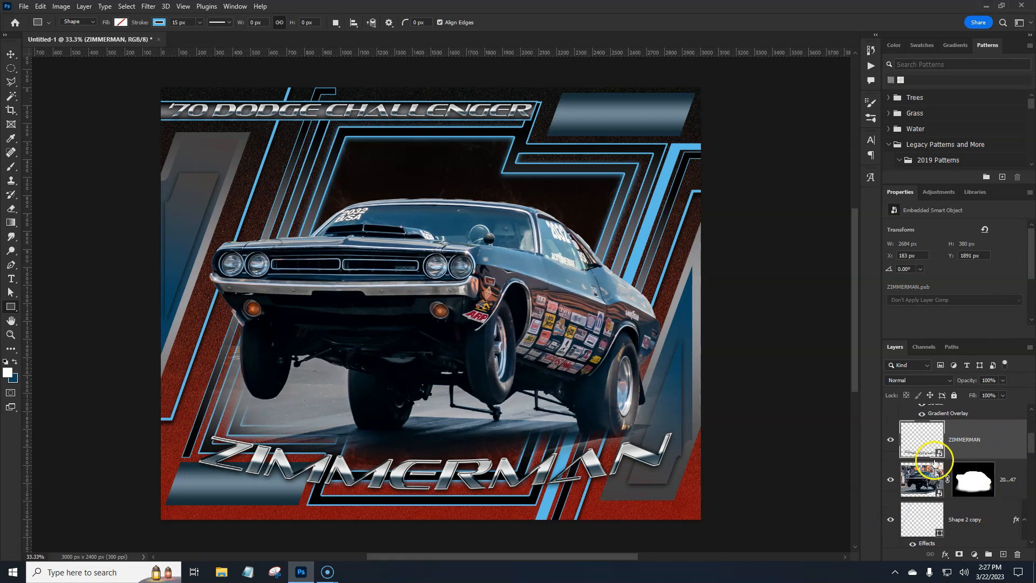
pyautogui.click(1003, 555)
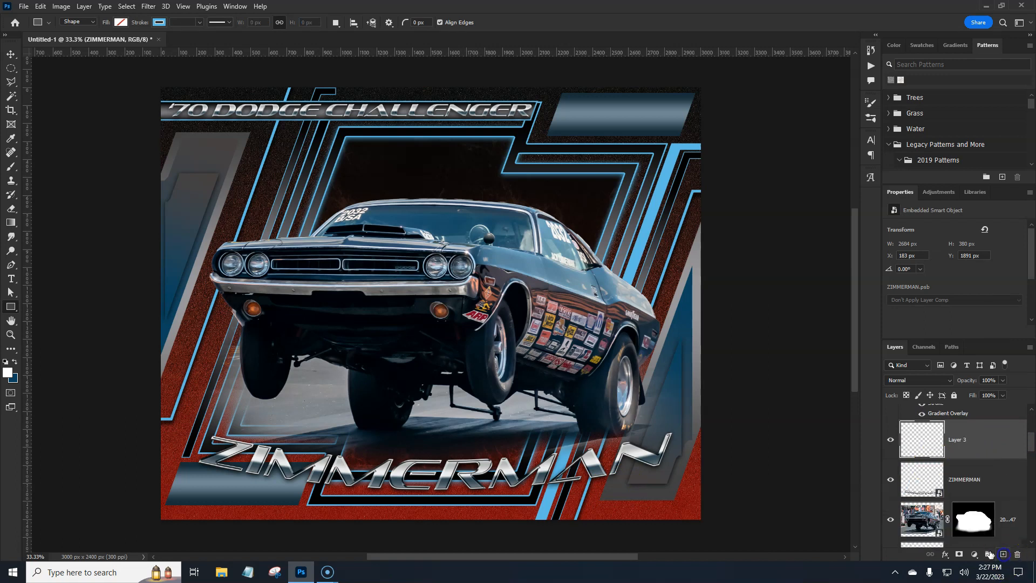
pyautogui.keyDown('ctrl'); pyautogui.click(922, 485); pyautogui.keyUp('ctrl')
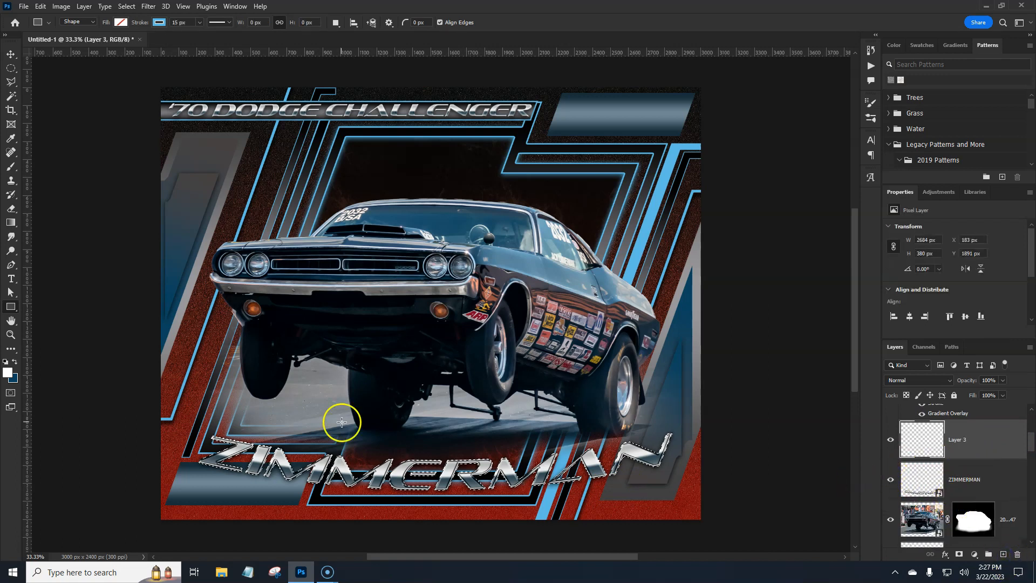
# Expand the surname-shaped selection by 40 pixels
pyautogui.click(126, 6)
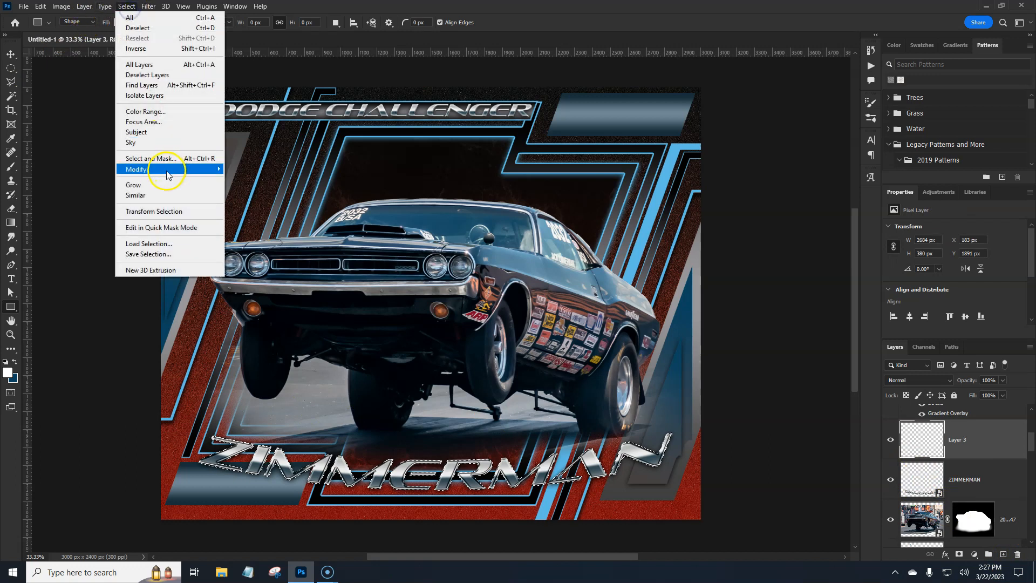
pyautogui.moveTo(171, 170)
pyautogui.click(262, 190)
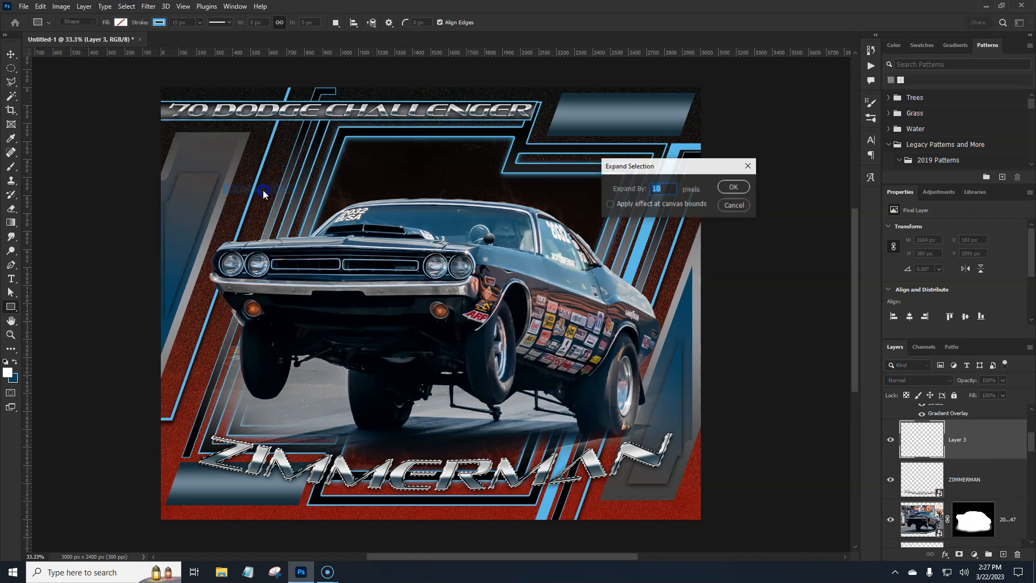
pyautogui.write('40')
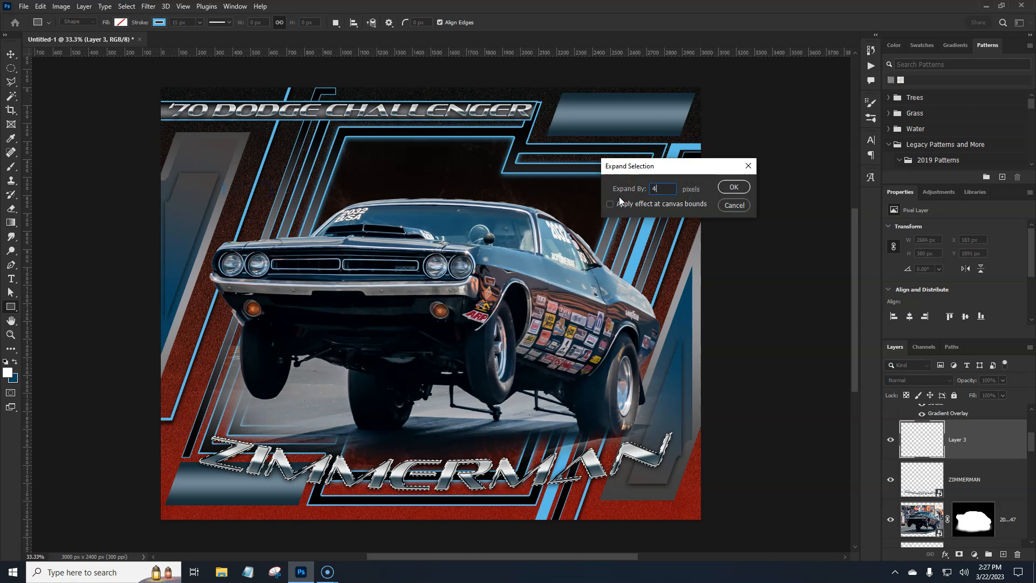
pyautogui.press('Return')
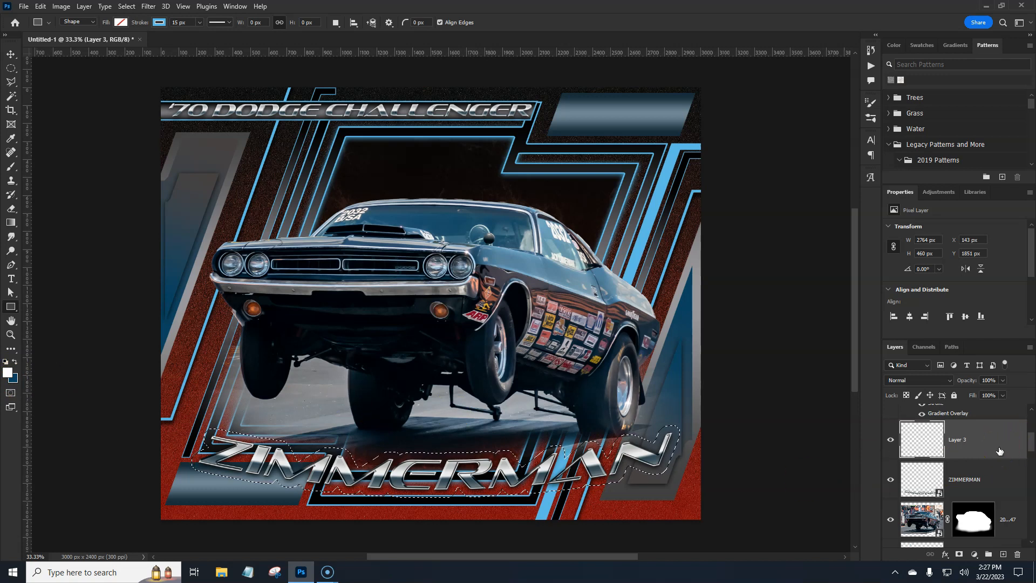
# Fill the expanded selection with the dark blue background color, deselect, and move its layer below the surname
pyautogui.hotkey('ctrl', 'BackSpace')
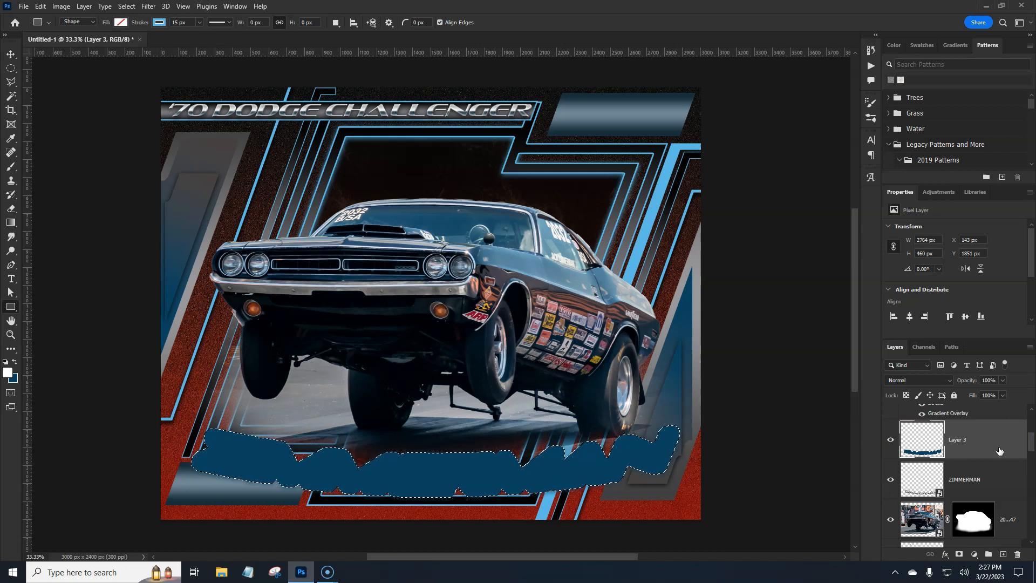
pyautogui.hotkey('ctrl', 'd')
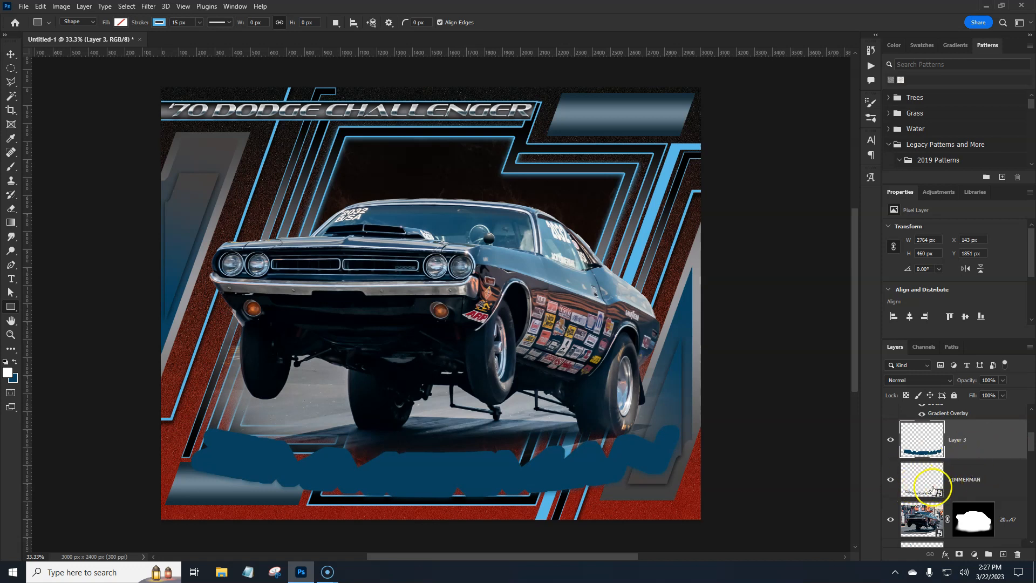
pyautogui.moveTo(995, 453); pyautogui.dragTo(998, 497)
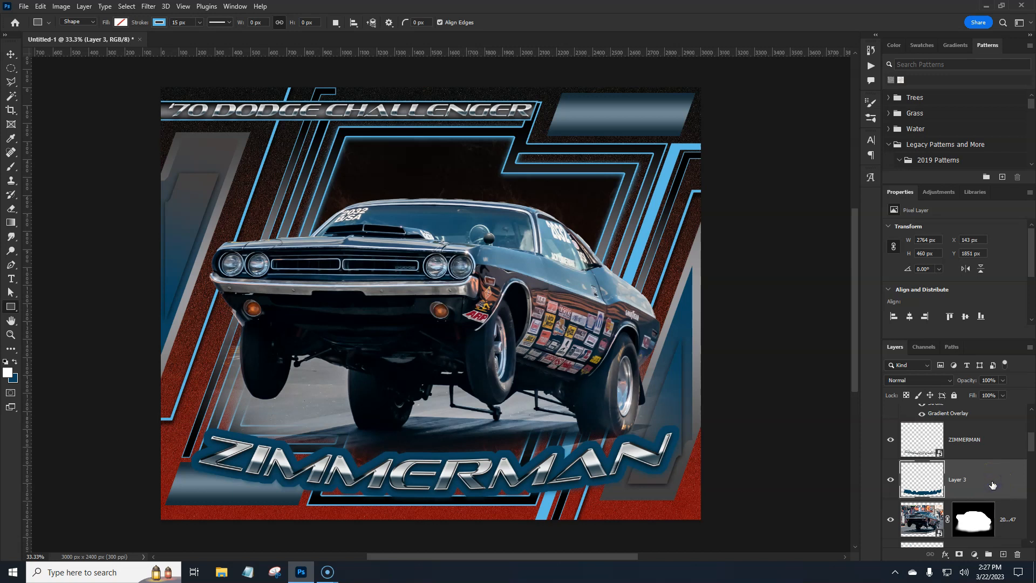
# Add a light blue inside stroke of 13 px to the backing shape behind the surname and apply it
pyautogui.doubleClick(992, 484)
pyautogui.click(649, 219)
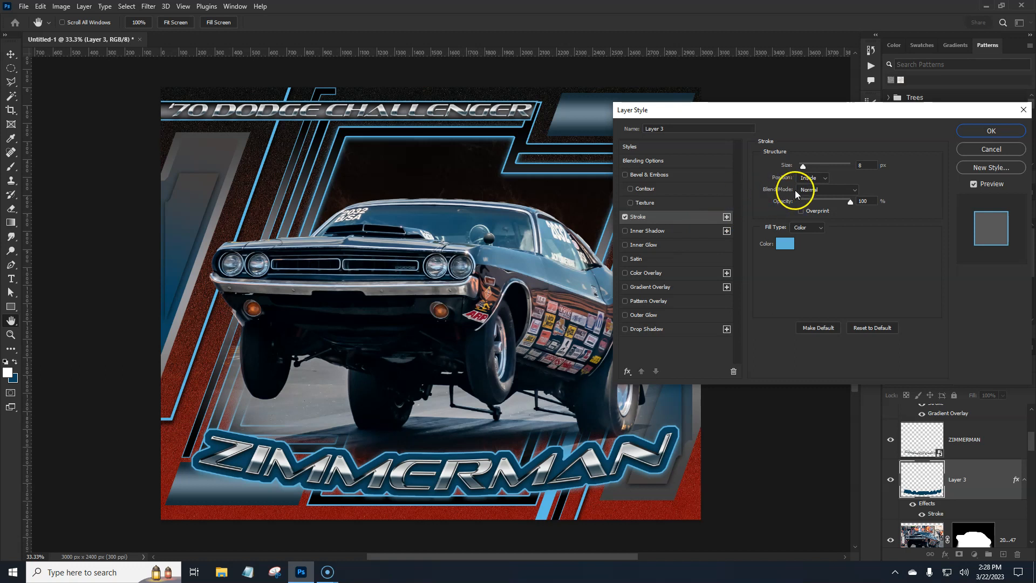
pyautogui.moveTo(805, 170); pyautogui.dragTo(804, 170)
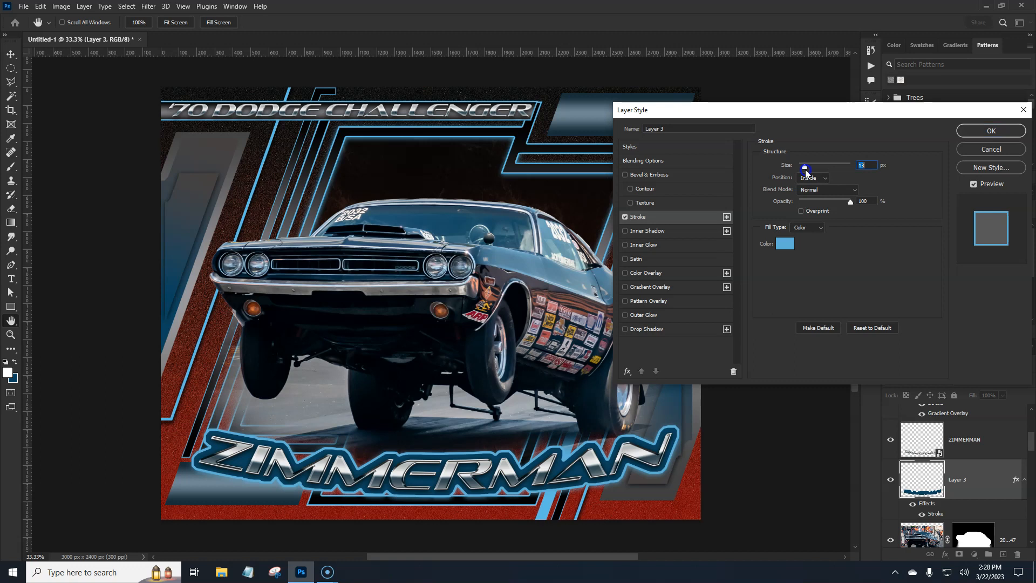
pyautogui.click(984, 134)
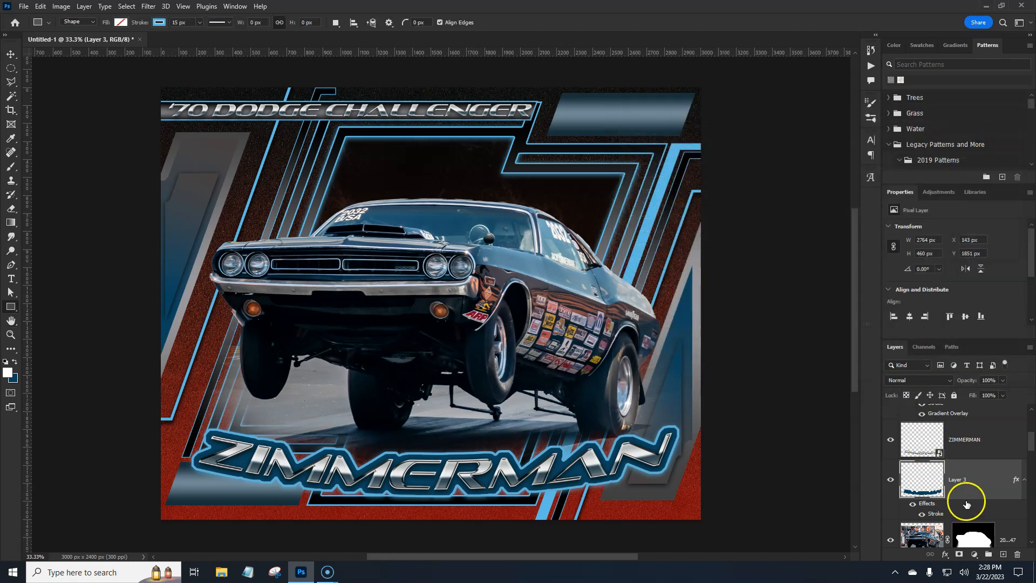
# Enable Gradient Overlay with the black-and-grey gradient at 101% scale on the surname's backing shape and apply the style
pyautogui.moveTo(977, 399); pyautogui.dragTo(897, 406)
pyautogui.click(999, 487)
pyautogui.doubleClick(998, 489)
pyautogui.click(673, 293)
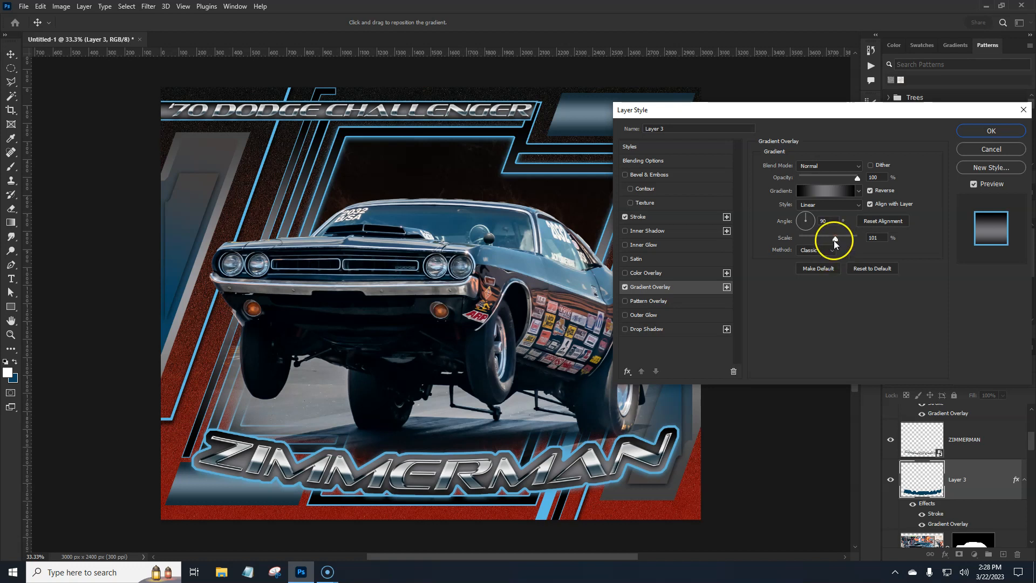
pyautogui.click(974, 131)
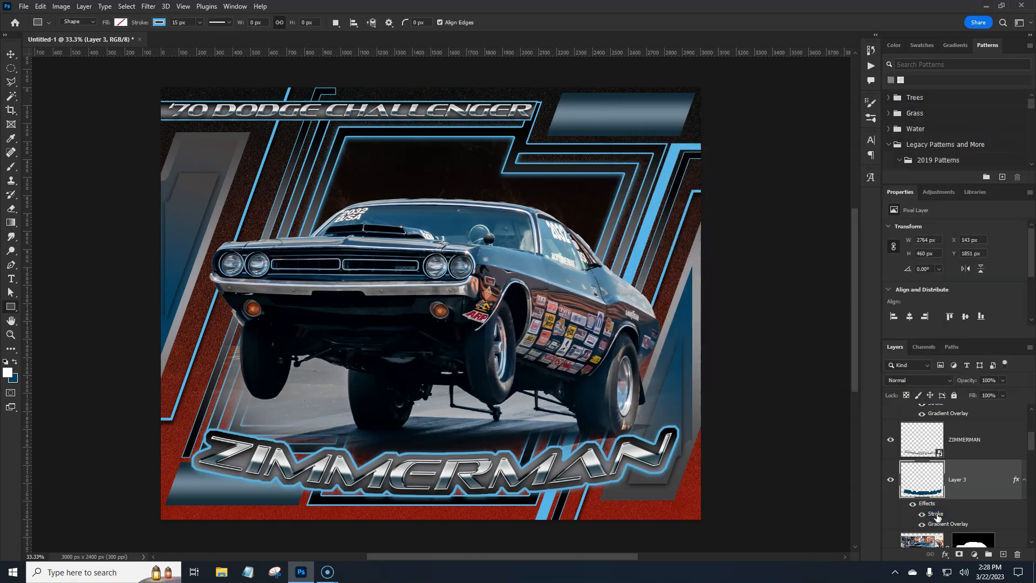
# Change the stroke color on the surname's backing shape to dark blue 0f4862 and apply the style
pyautogui.doubleClick(936, 516)
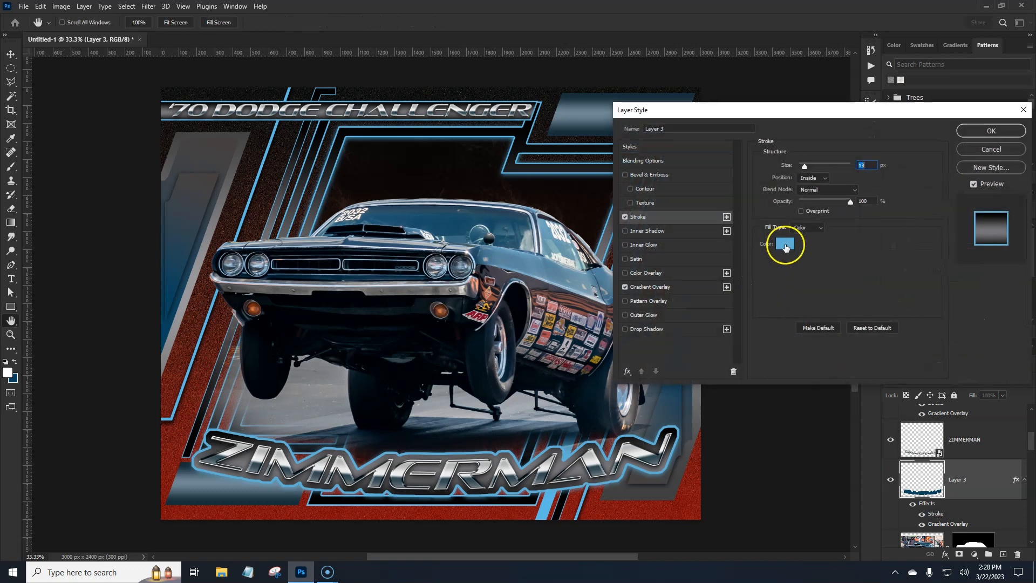
pyautogui.click(782, 245)
pyautogui.moveTo(857, 239)
pyautogui.mouseDown()
pyautogui.moveTo(862, 265)
pyautogui.moveTo(866, 234)
pyautogui.mouseUp()
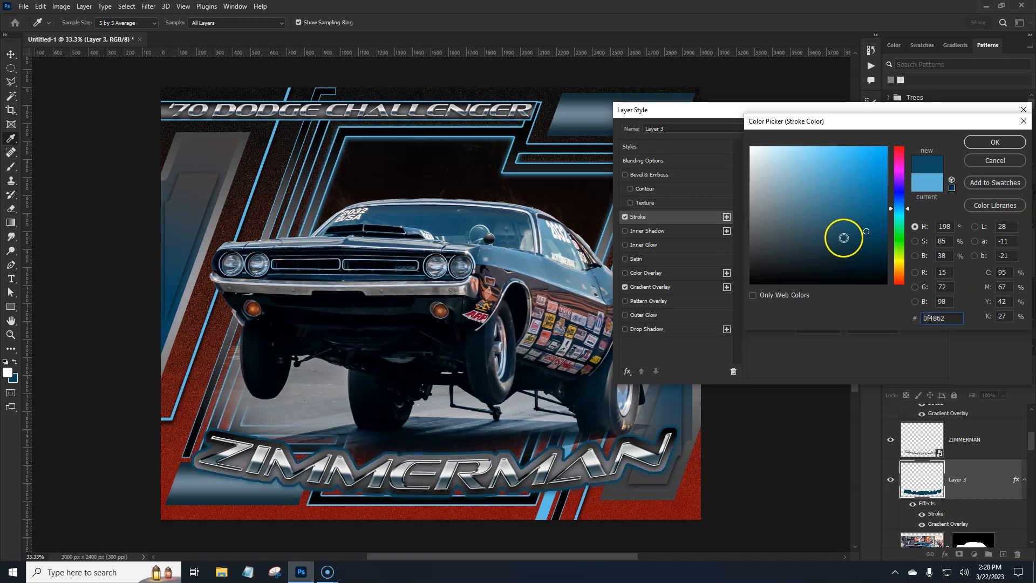
pyautogui.click(984, 143)
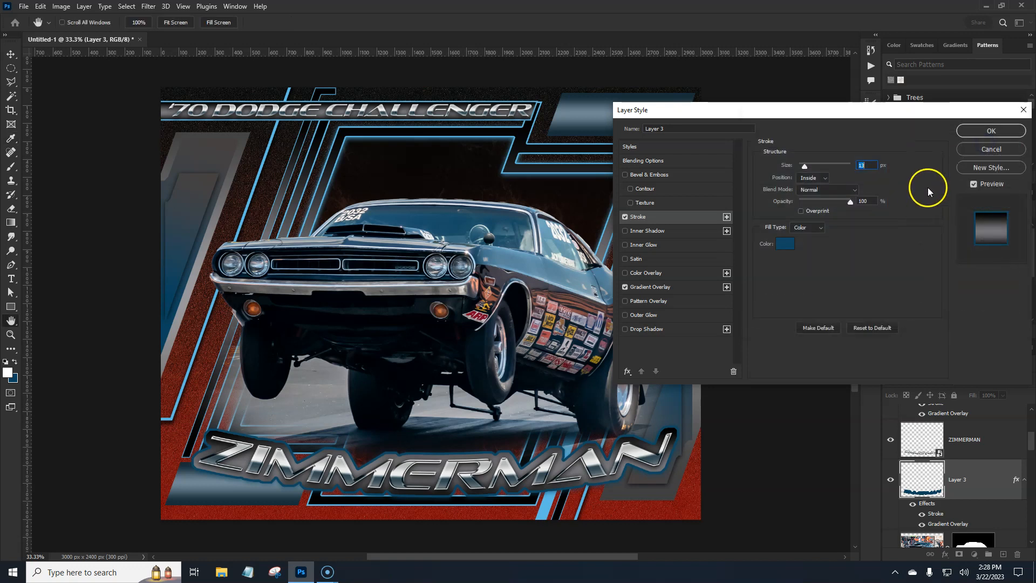
pyautogui.click(991, 131)
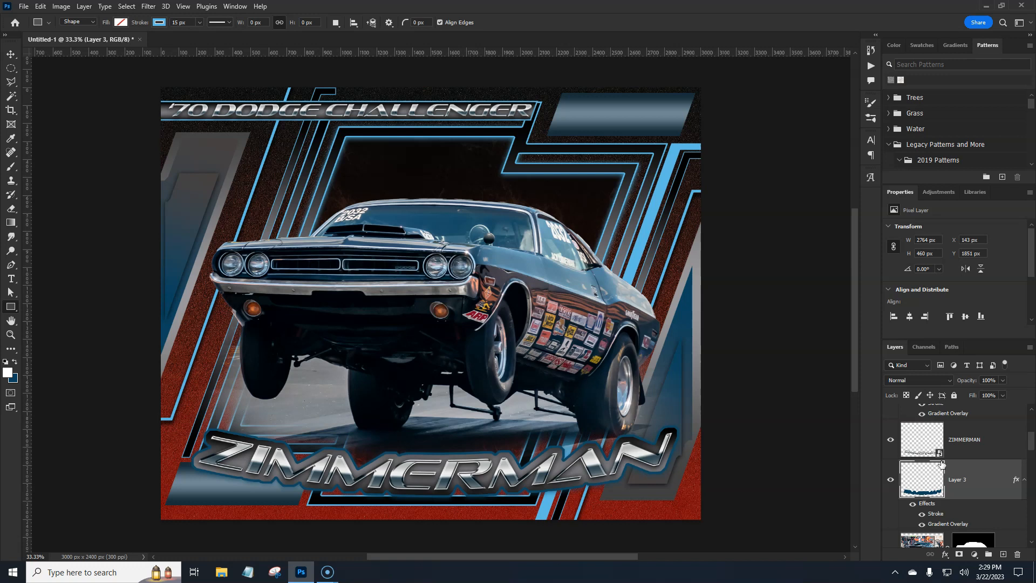
pyautogui.click(986, 467)
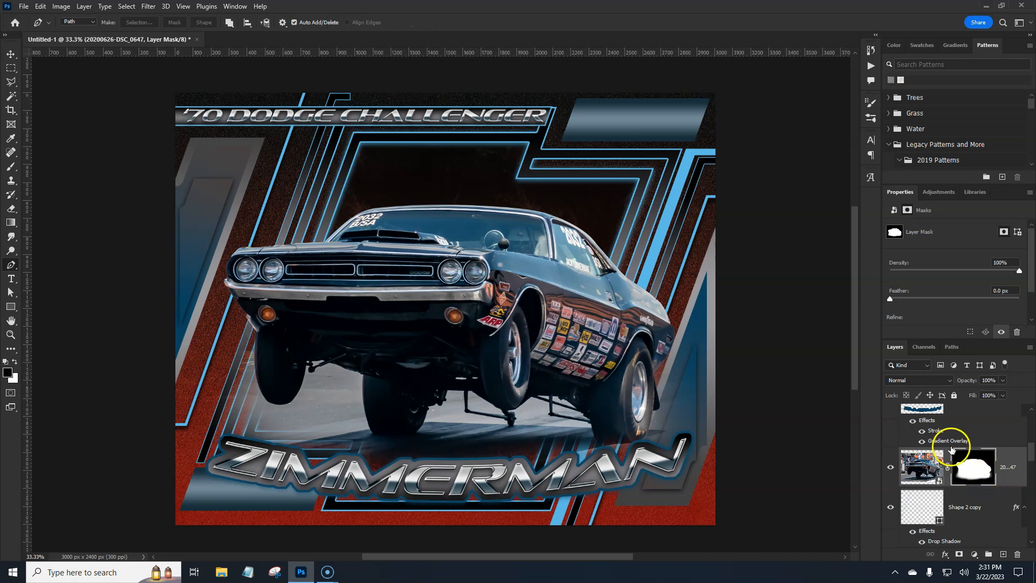
pyautogui.moveTo(1031, 455); pyautogui.dragTo(1032, 431)
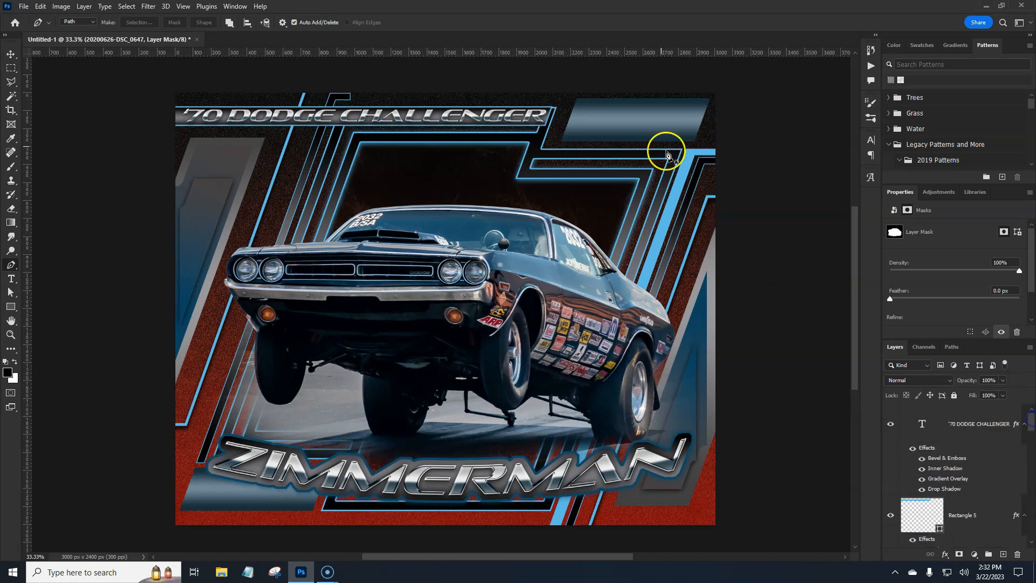